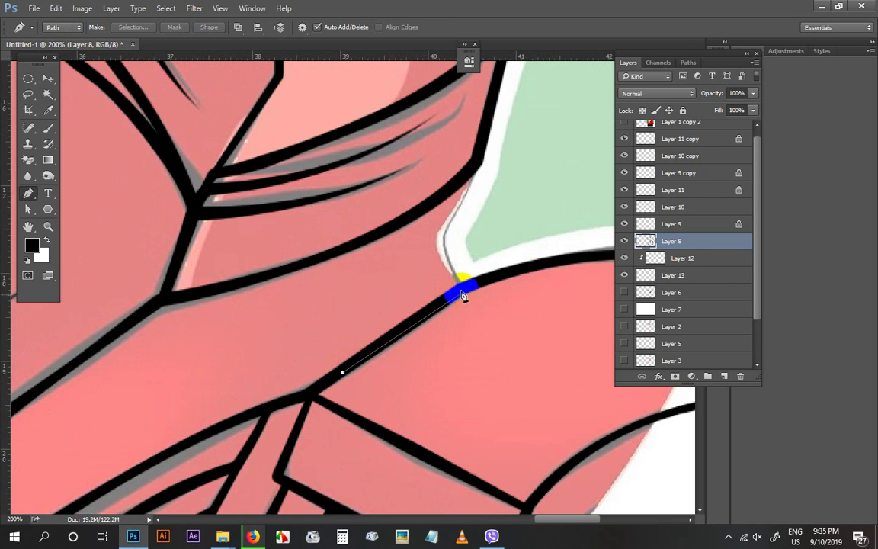
Continue the Pen path from the shoulder line around the neck curve and up the collar edge, and stroke it on Layer 8
click(461, 290)
drag(460, 257, 411, 315)
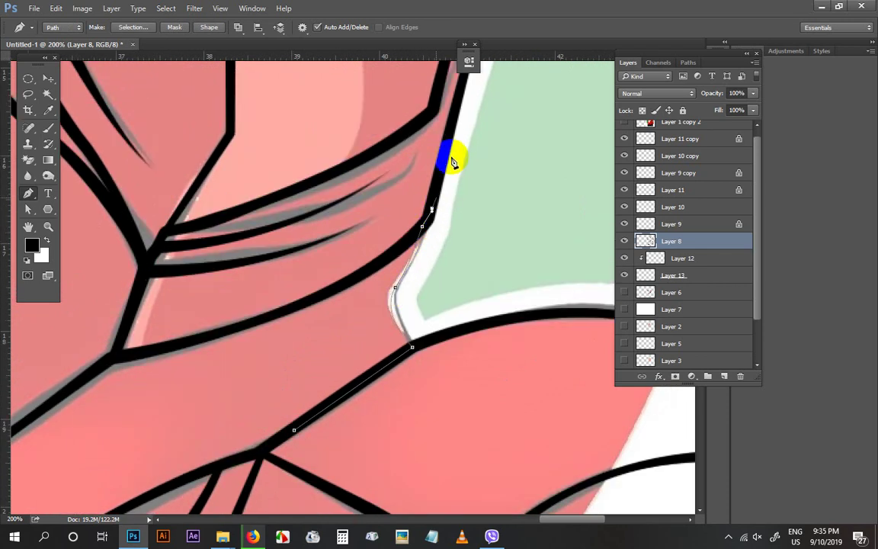
drag(448, 157, 459, 111)
drag(458, 111, 433, 170)
right_click(497, 165)
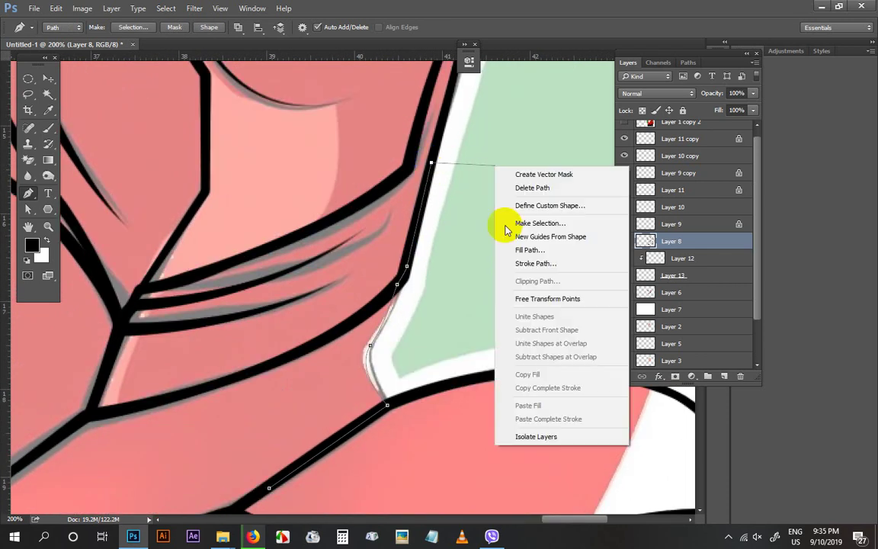
click(520, 259)
key(Return)
Hide the coloured reference artwork on Layer 1 to leave only the black line art
key(ctrl+minus)
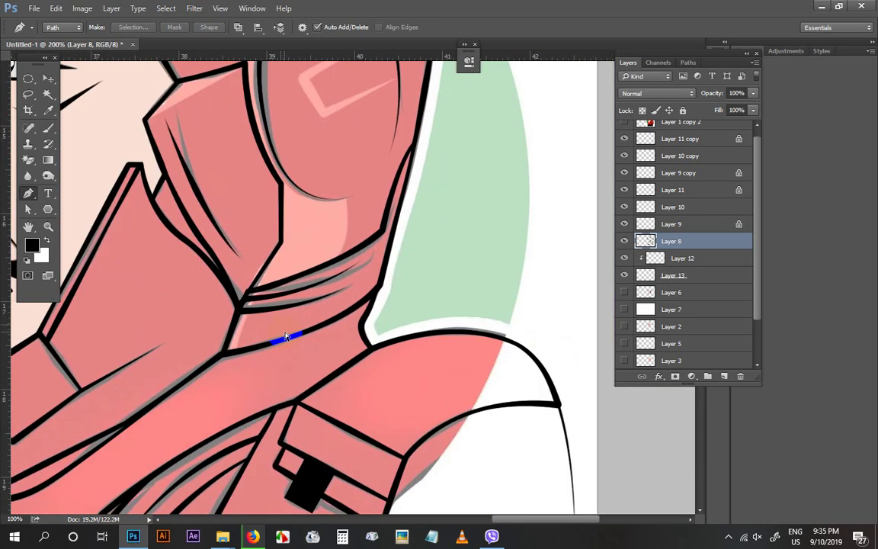
key(ctrl+minus)
drag(311, 319, 461, 332)
drag(463, 211, 377, 257)
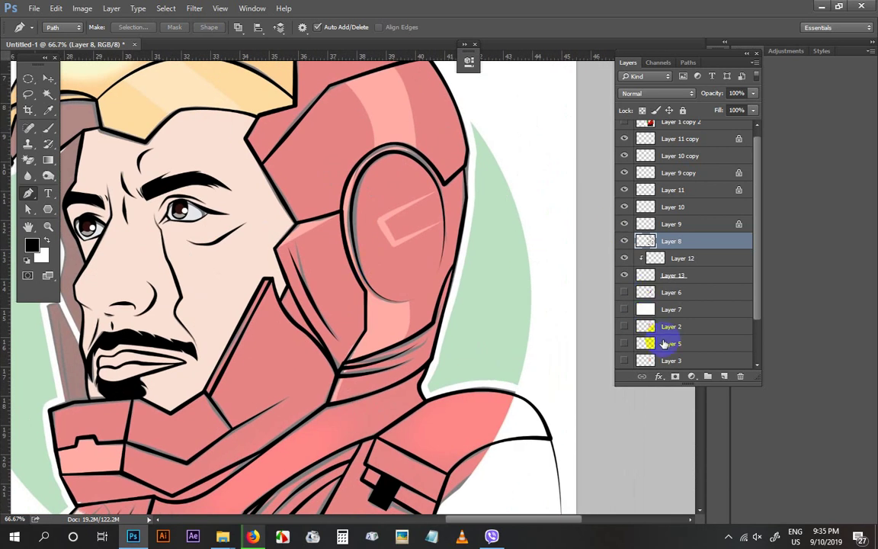
scroll(656, 335, down, 2)
click(625, 343)
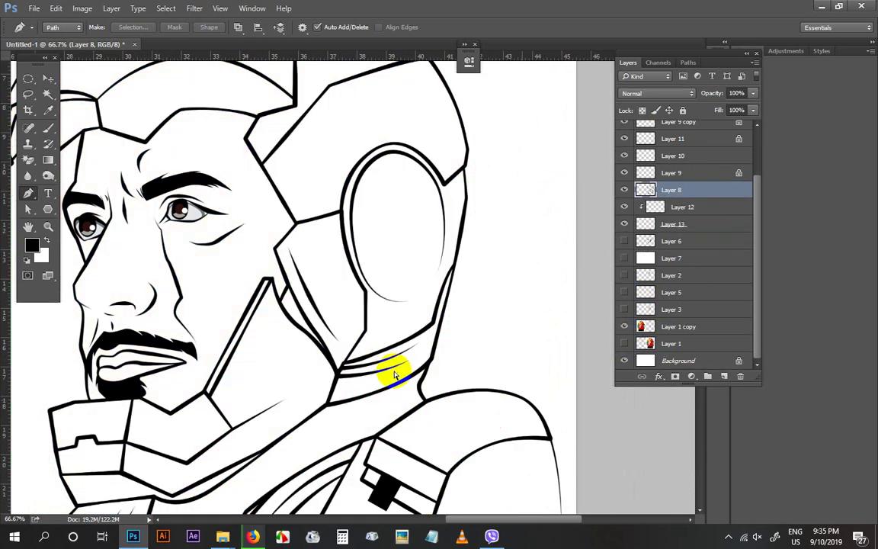
Outline the bump at the neck fold junction with the Polygonal Lasso and erase it from Layer 8
scroll(394, 374, up, 3)
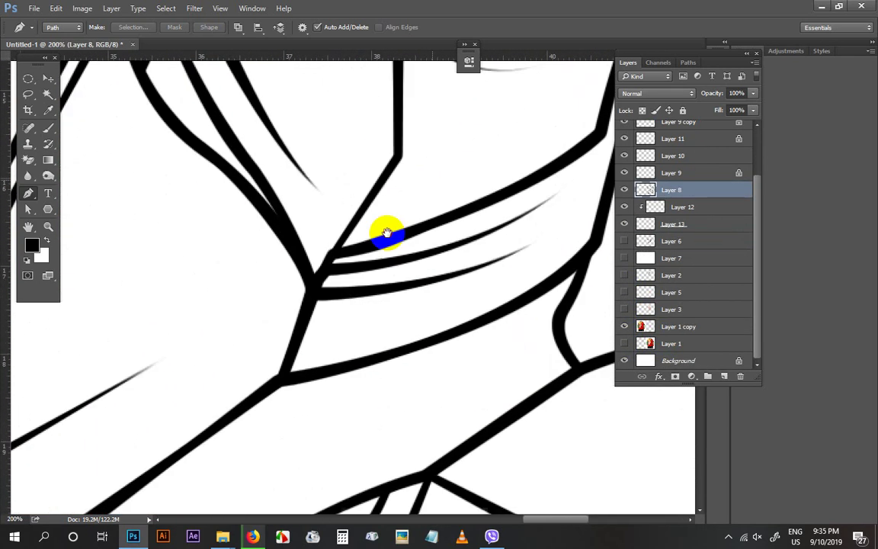
key(ctrl+plus)
click(29, 95)
click(67, 105)
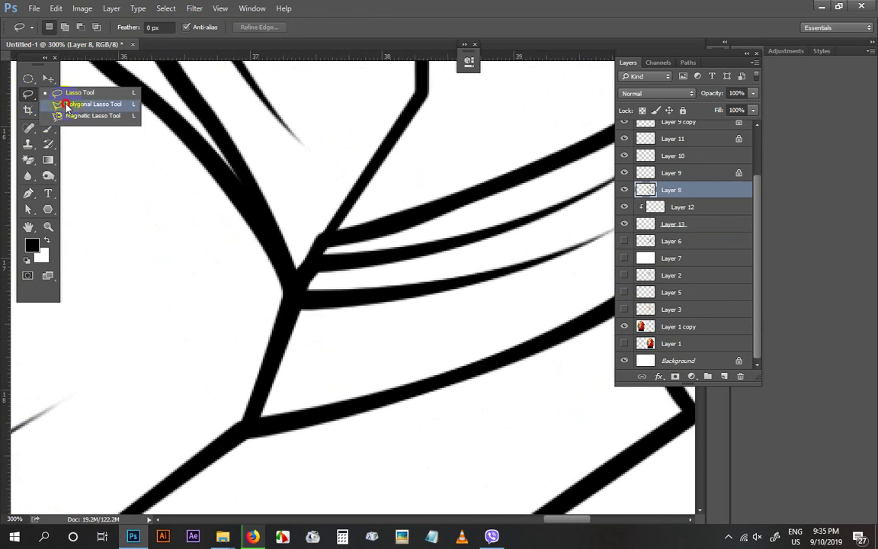
drag(67, 108, 67, 109)
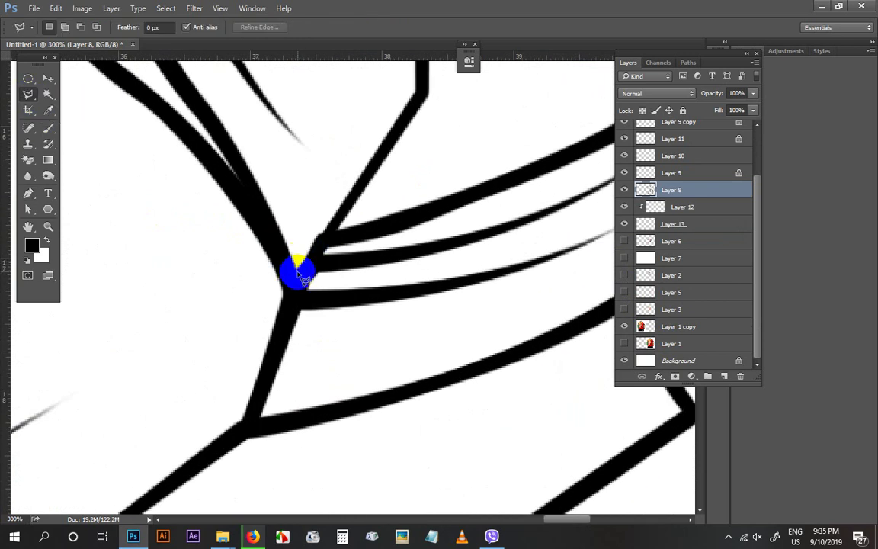
click(299, 273)
click(323, 231)
click(328, 227)
click(328, 183)
click(313, 182)
click(340, 202)
double_click(353, 212)
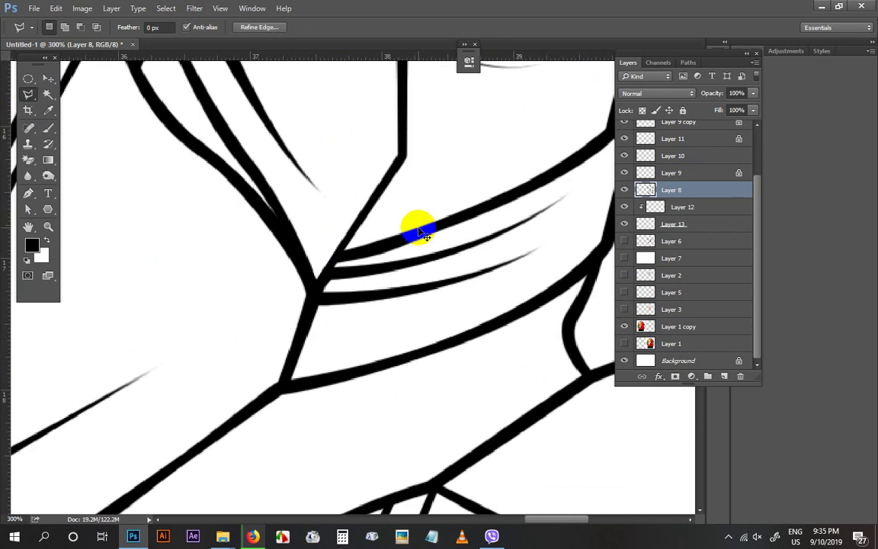
Clean up the upper edge of the short helmet line beside the temple using a polygonal selection, and deselect
key(ctrl+minus)
drag(295, 309, 326, 359)
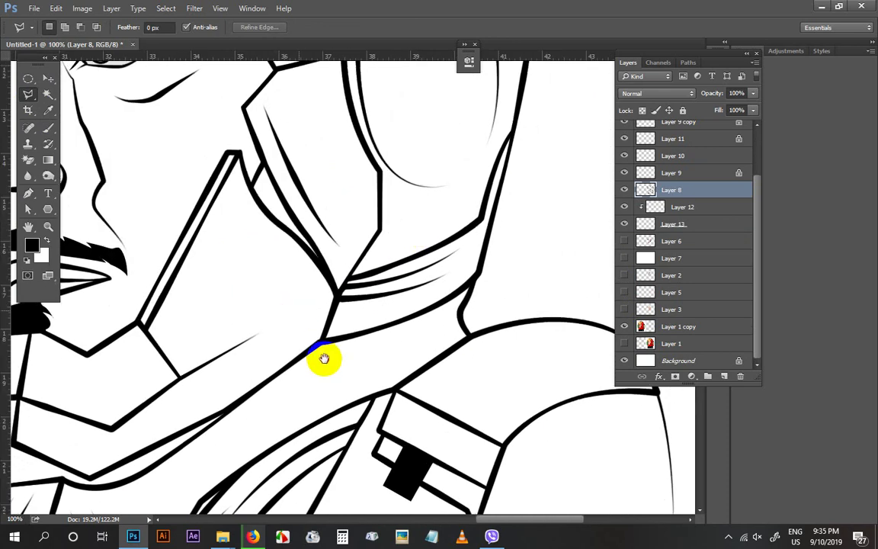
drag(398, 231, 333, 363)
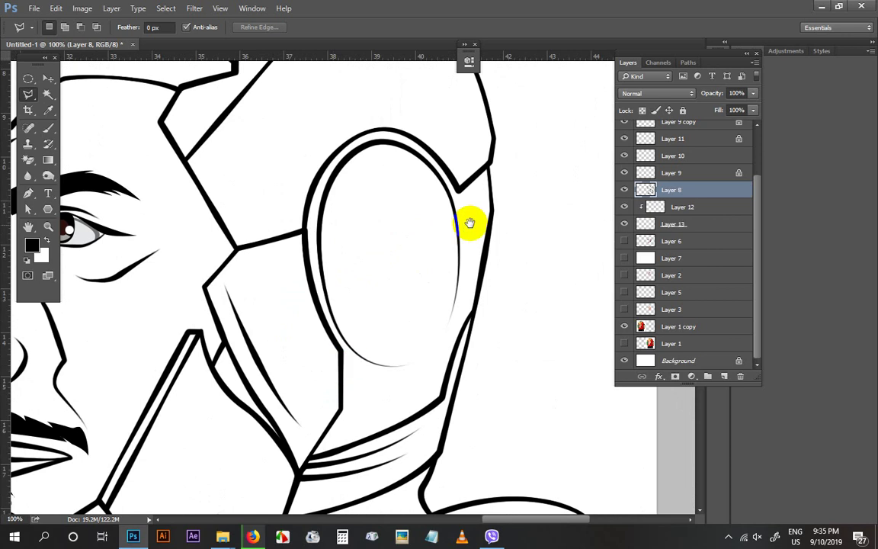
drag(470, 223, 445, 320)
drag(264, 232, 395, 288)
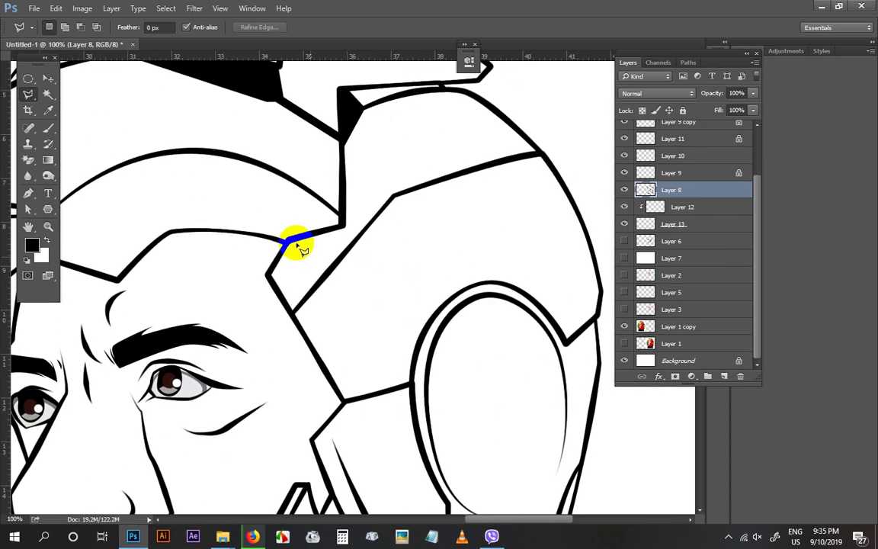
key(ctrl+plus)
drag(214, 209, 295, 266)
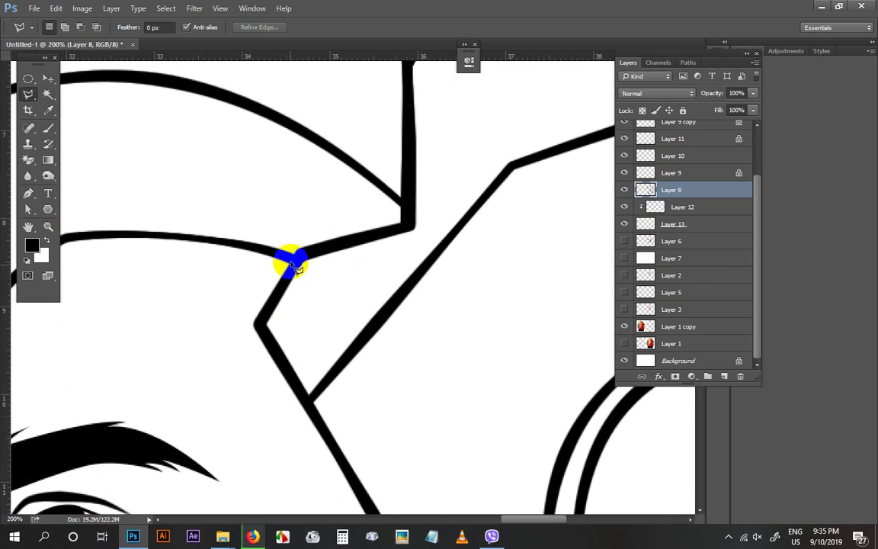
click(296, 256)
click(394, 231)
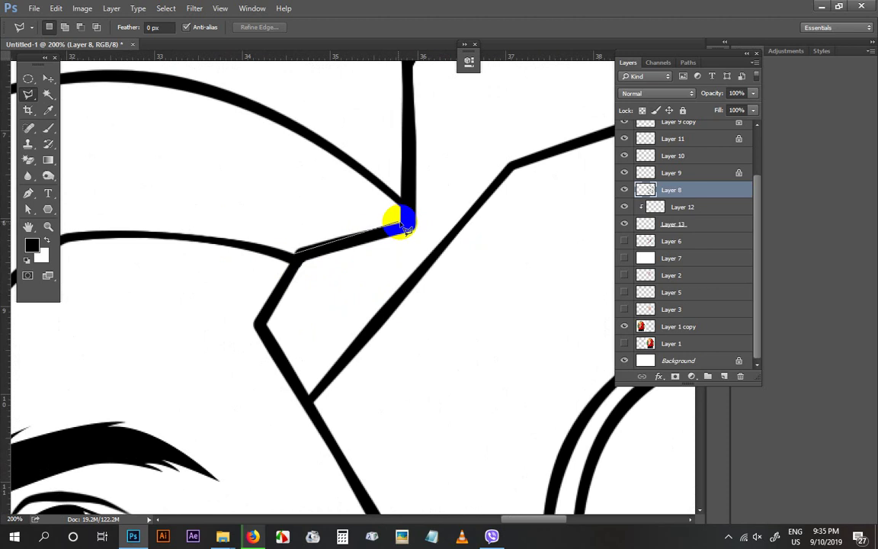
click(401, 224)
click(378, 209)
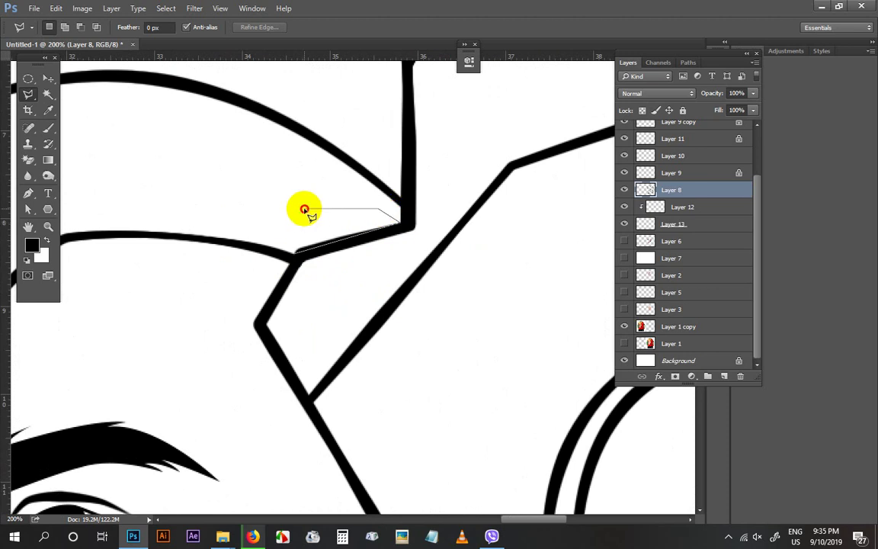
double_click(304, 209)
key(ctrl+d)
Thicken the short helmet line above the far side of the forehead with a black-filled polygonal selection, and deselect
drag(241, 359, 382, 368)
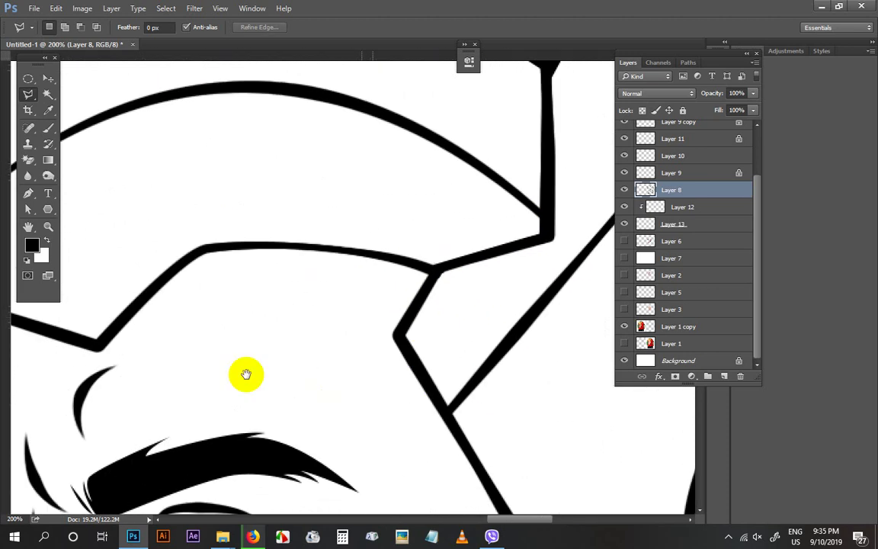
drag(217, 373, 472, 281)
drag(215, 287, 350, 310)
click(347, 257)
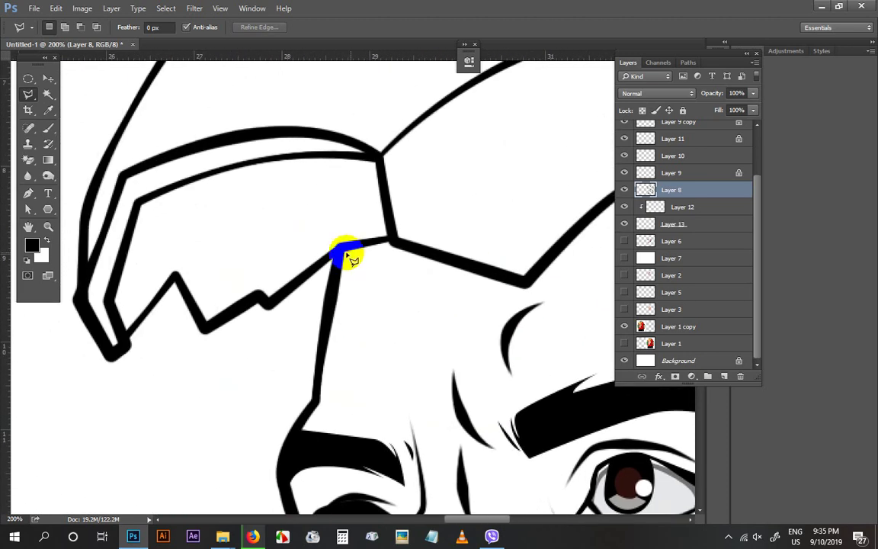
click(393, 246)
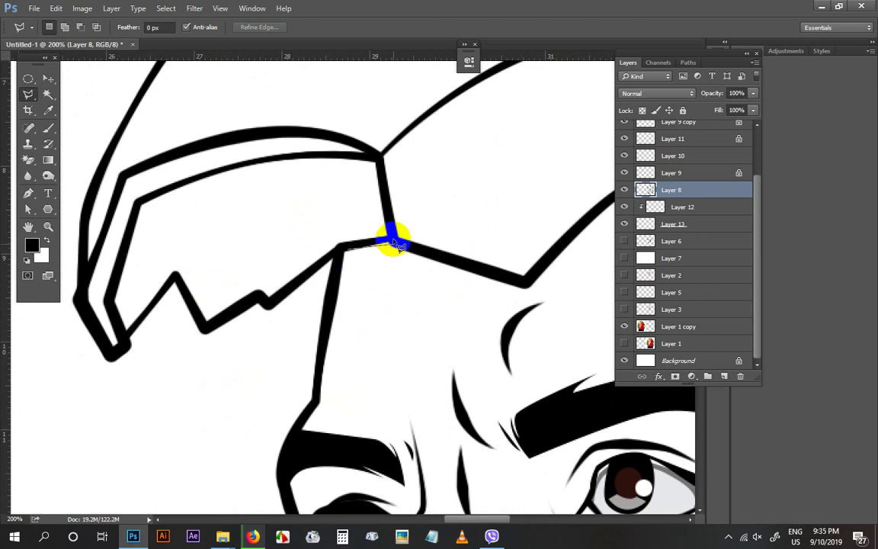
click(347, 253)
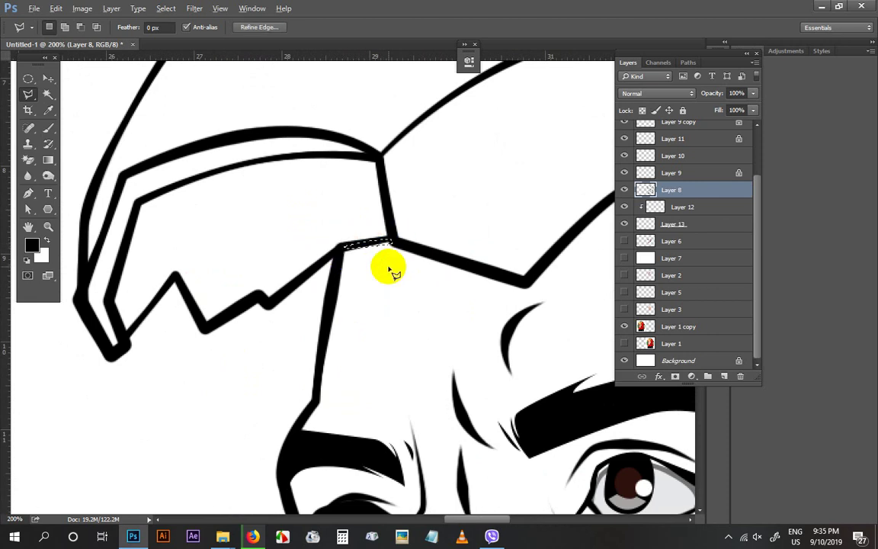
key(ctrl+d)
Thicken the thin diagonal line of the helmet's zigzag edge near its lower tip with a filled polygonal selection
drag(283, 308, 412, 234)
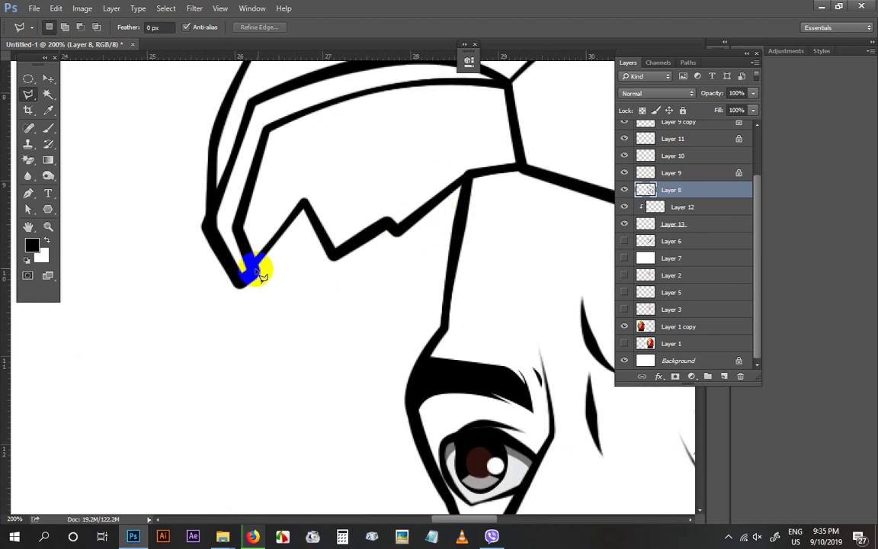
click(305, 208)
click(254, 270)
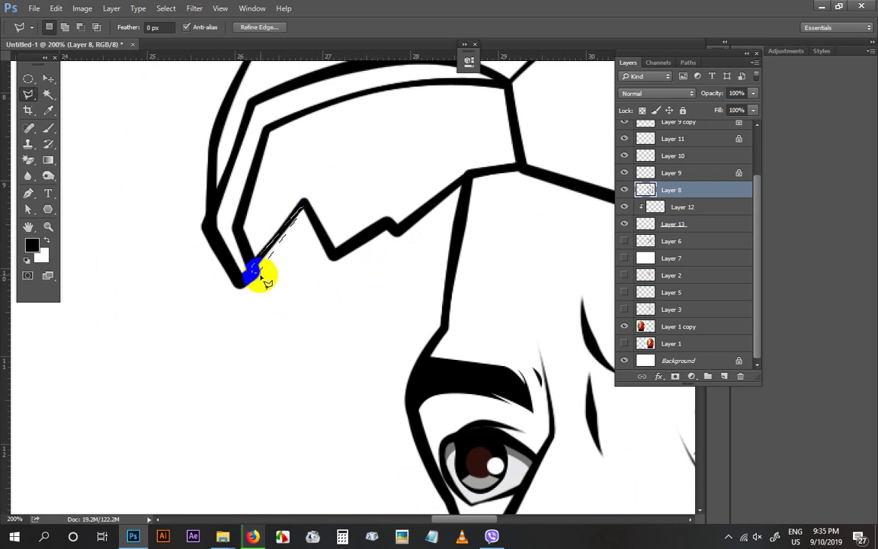
key(ctrl+d)
Extend the helmet's zigzag line upward into a tapered black point inside the side panel using the Polygonal Lasso
drag(297, 268, 285, 310)
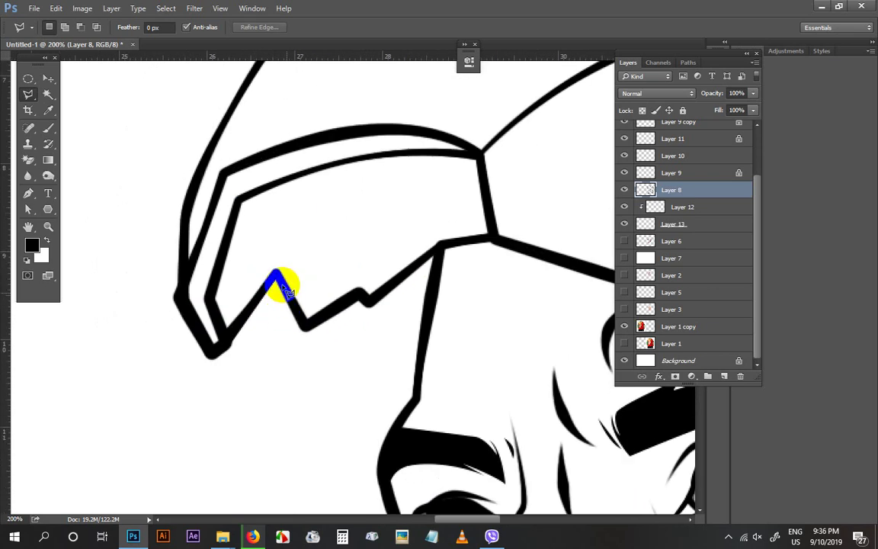
click(276, 273)
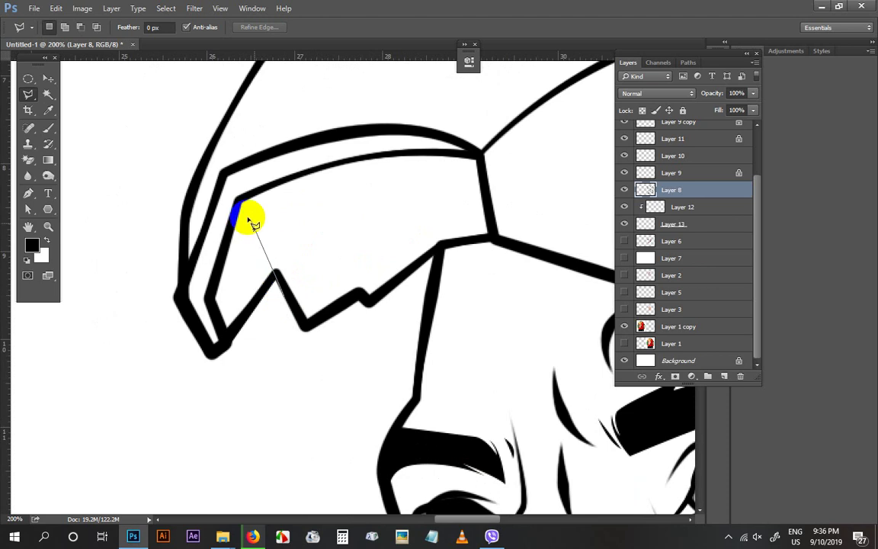
click(248, 218)
click(290, 292)
click(309, 322)
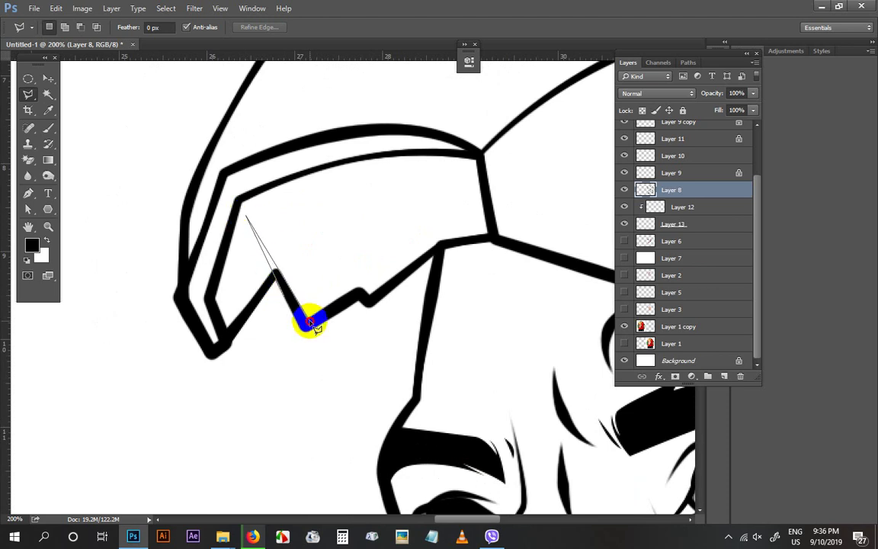
click(309, 323)
click(373, 303)
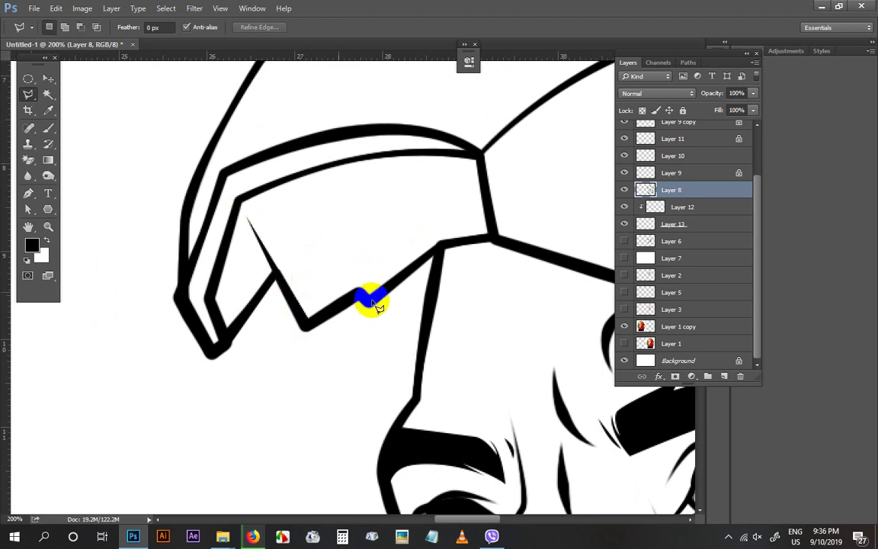
scroll(412, 306, down, 3)
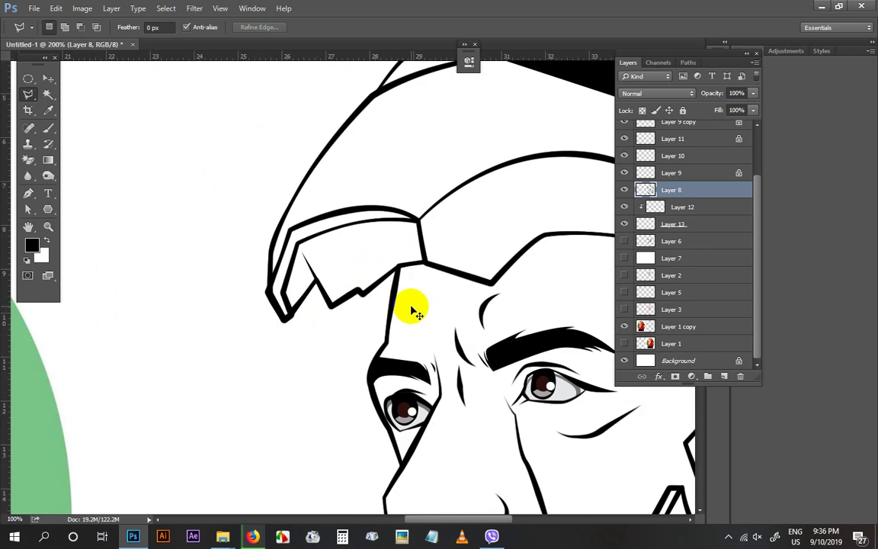
click(393, 242)
Thicken the short slanted line at the front end of the helmet's top band with a black-filled polygonal selection
key(ctrl+plus)
key(ctrl+plus)
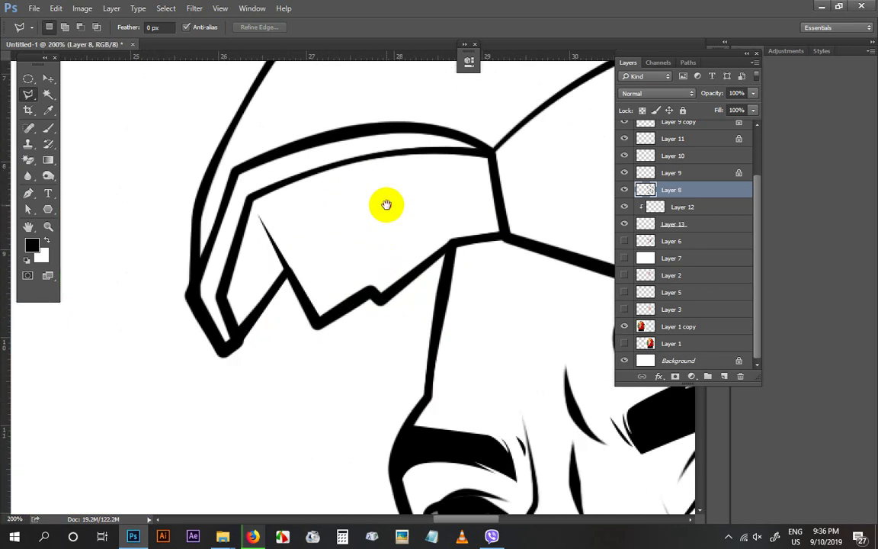
drag(386, 203, 396, 258)
mouse_move(419, 161)
mouse_down()
mouse_move(256, 456)
mouse_move(220, 336)
mouse_up()
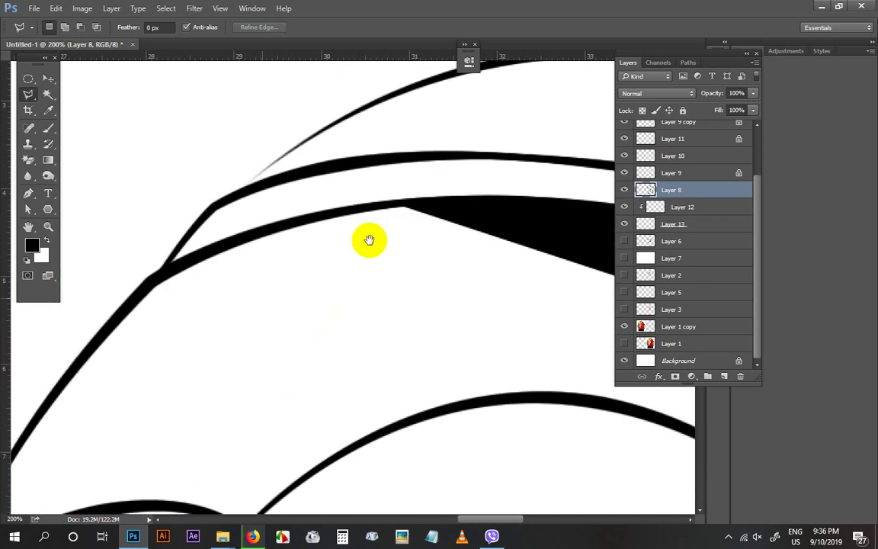
drag(380, 234, 382, 271)
click(215, 245)
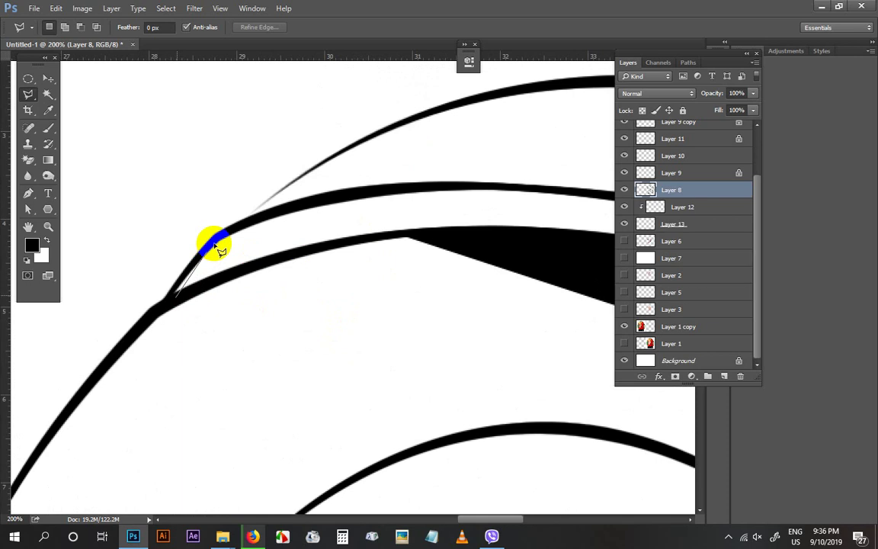
click(171, 303)
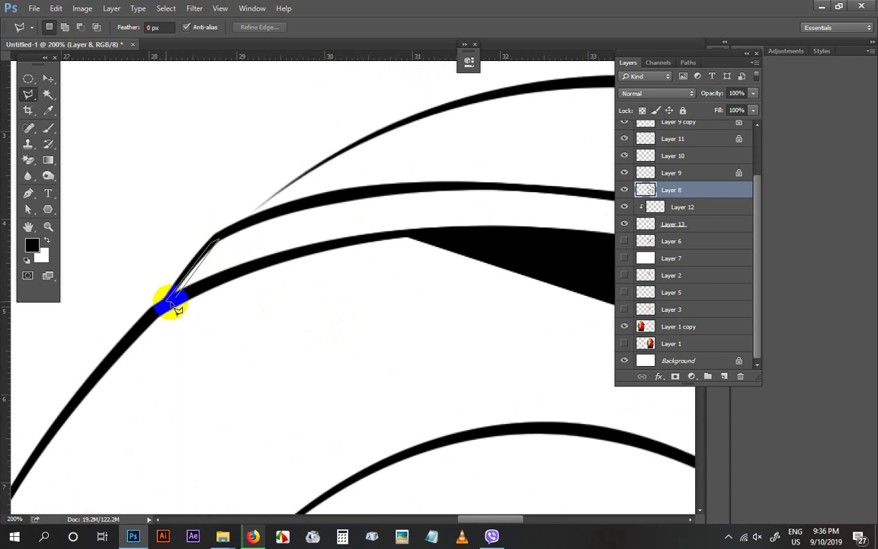
key(alt+BackSpace)
Draw a Pen path from the top band along the helmet's crown curve and stroke it to thicken the faded line end
click(259, 221)
mouse_move(258, 217)
mouse_down()
mouse_move(199, 261)
mouse_move(62, 304)
mouse_up()
key(p)
click(345, 219)
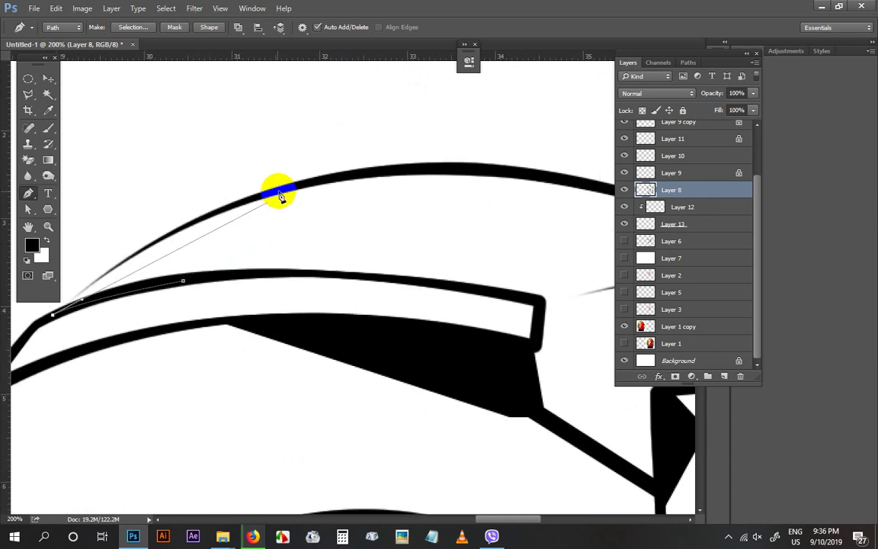
mouse_move(290, 188)
mouse_down()
mouse_move(417, 151)
mouse_move(424, 160)
mouse_move(399, 157)
mouse_up()
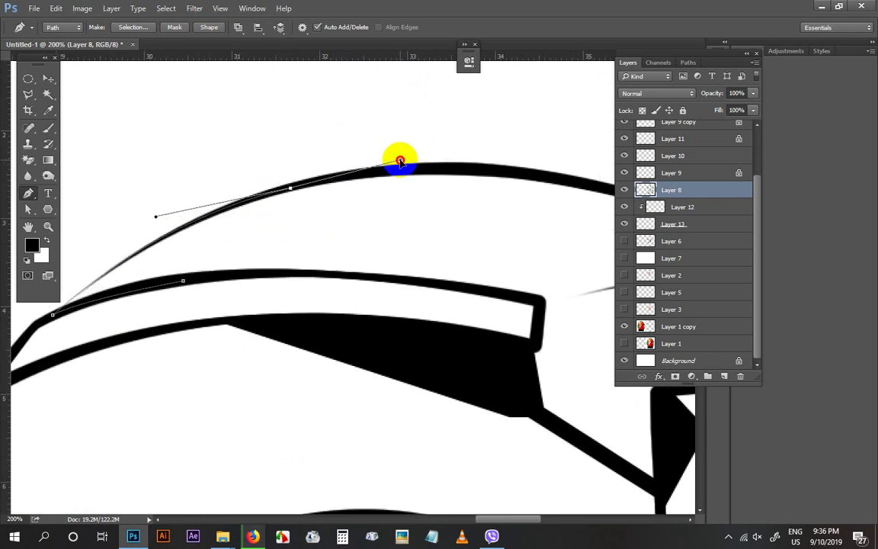
click(519, 175)
right_click(379, 126)
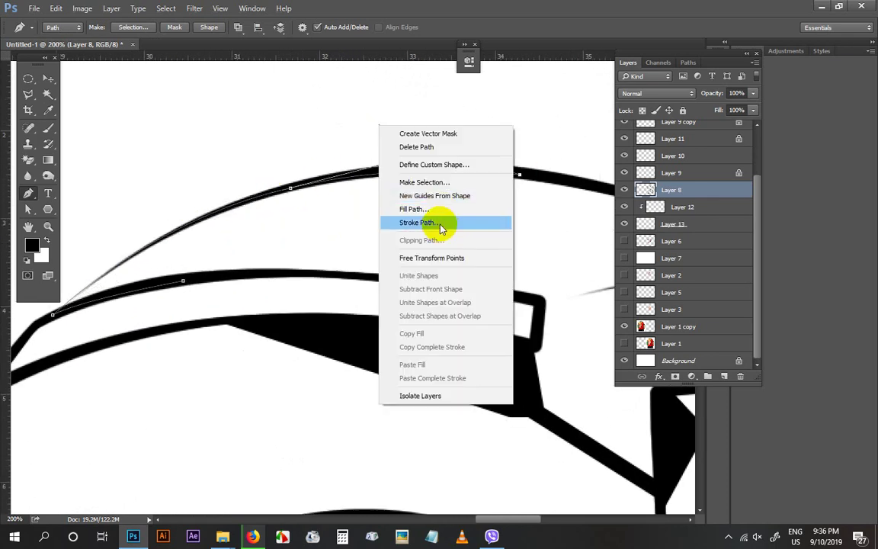
click(440, 223)
key(Return)
key(ctrl+minus)
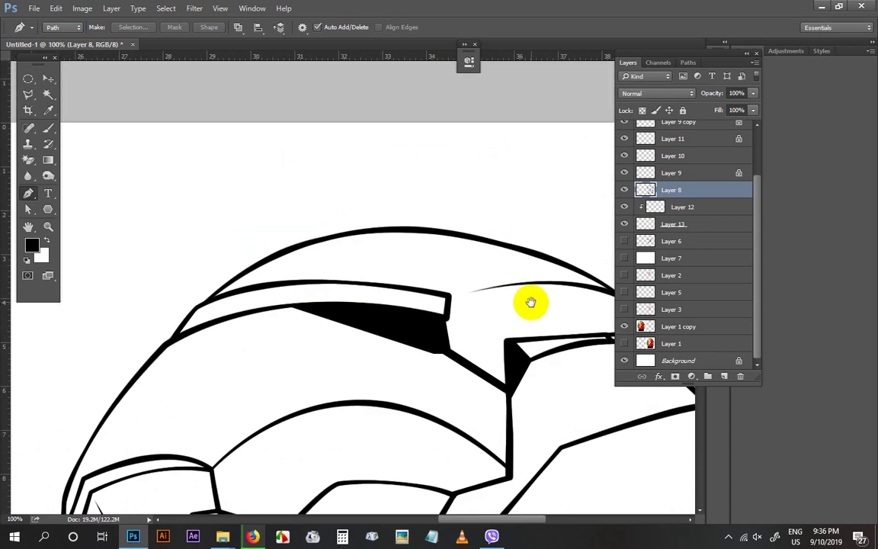
drag(529, 299, 401, 210)
mouse_move(467, 278)
mouse_down()
mouse_move(439, 219)
mouse_move(396, 286)
mouse_up()
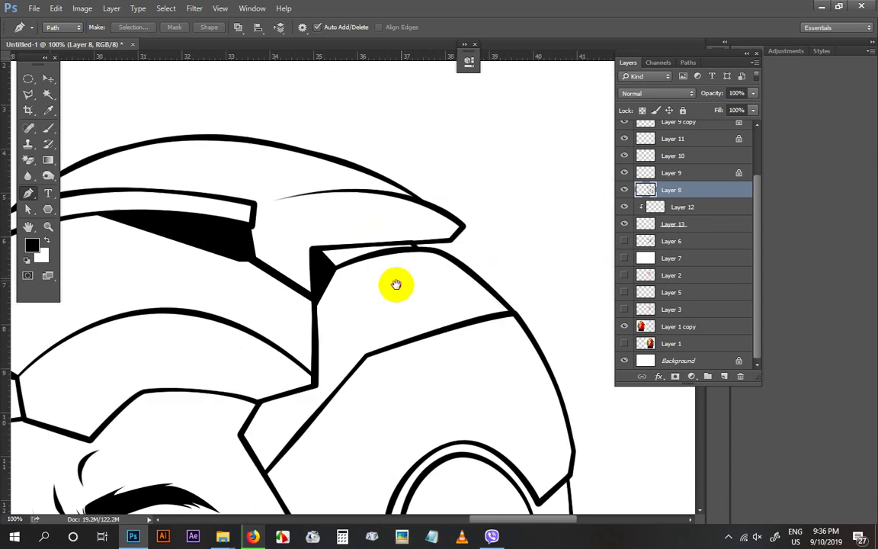
Thin the straight lower edge line of the helmet's crown by deleting a polygonal selection along its upper side on Layer 8
key(ctrl+plus)
click(28, 96)
key(ctrl+plus)
key(l)
key(ctrl+plus)
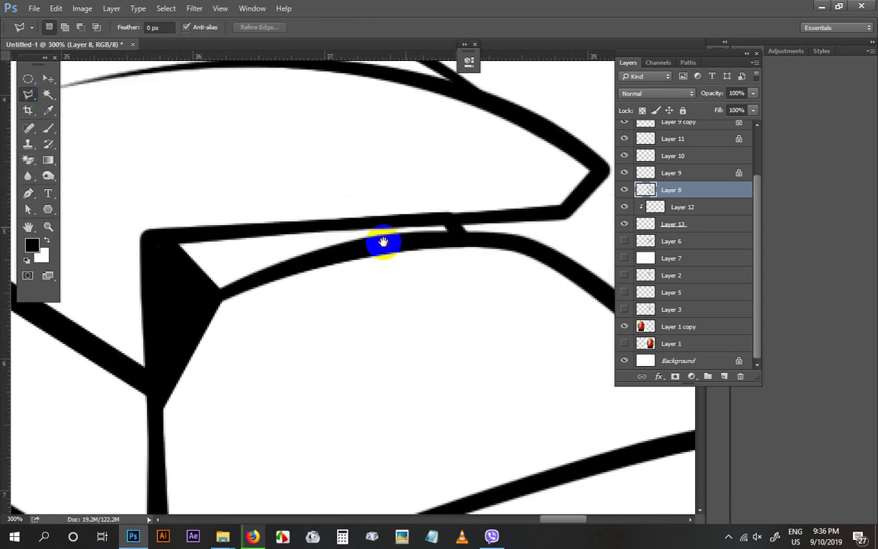
click(565, 210)
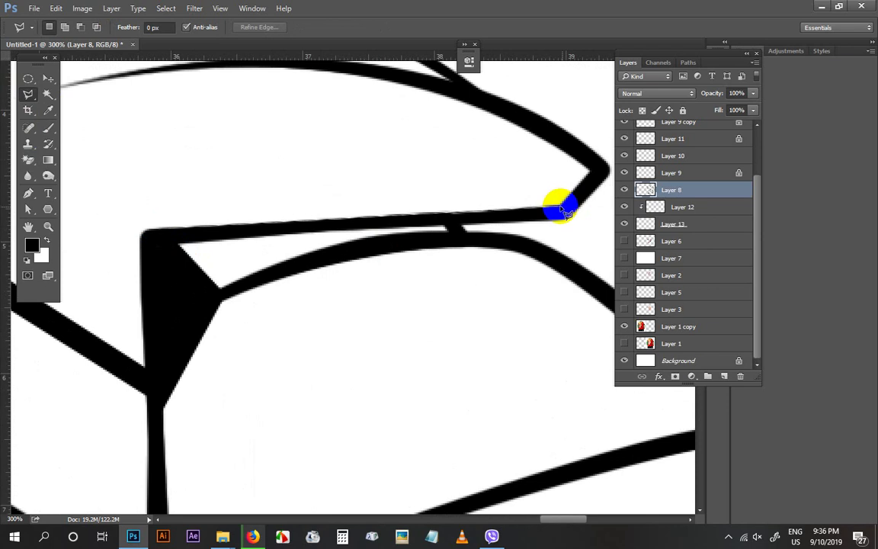
click(564, 187)
double_click(333, 170)
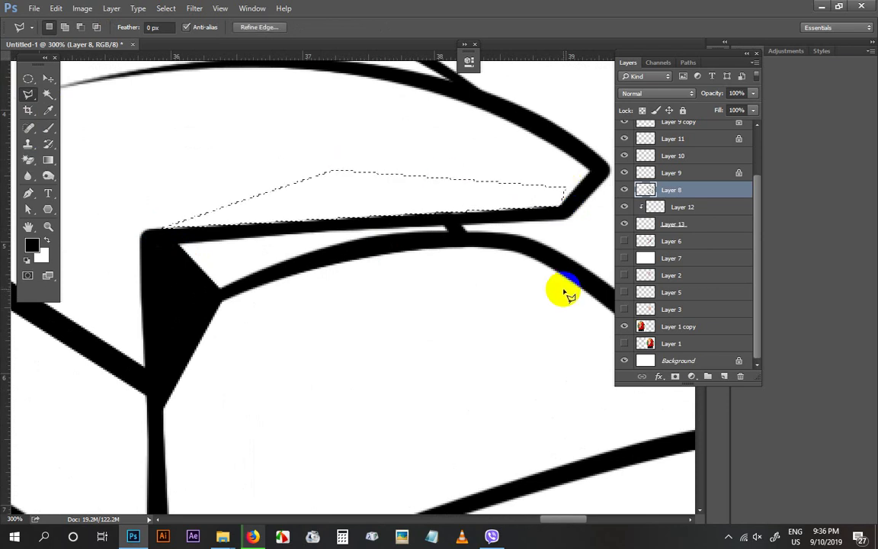
key(ctrl+d)
key(ctrl+minus)
key(ctrl+minus)
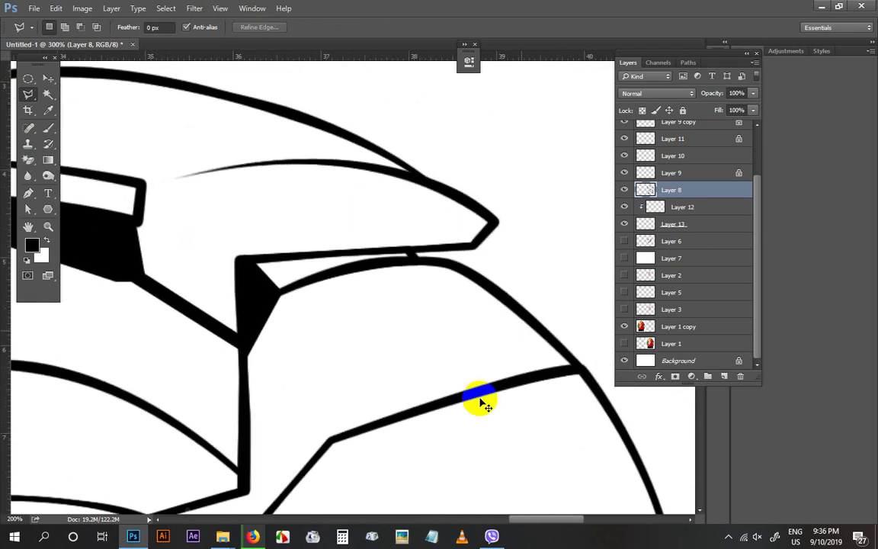
Fill the gap under the upper eyelid of the eye nearer the ear with the sampled light-grey eye-white colour, using a Pen selection on Layer 13
drag(518, 252, 546, 211)
drag(405, 384, 480, 235)
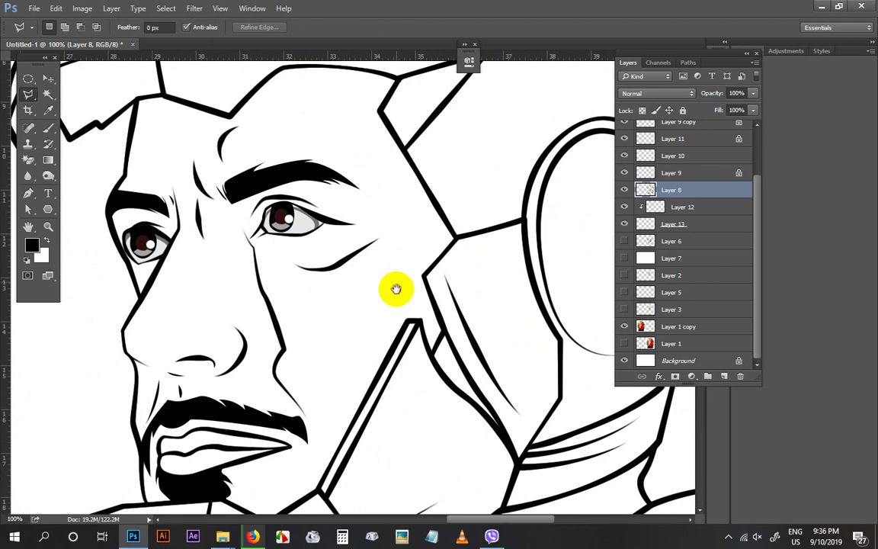
drag(396, 290, 433, 322)
key(ctrl+plus)
key(ctrl+plus)
click(48, 79)
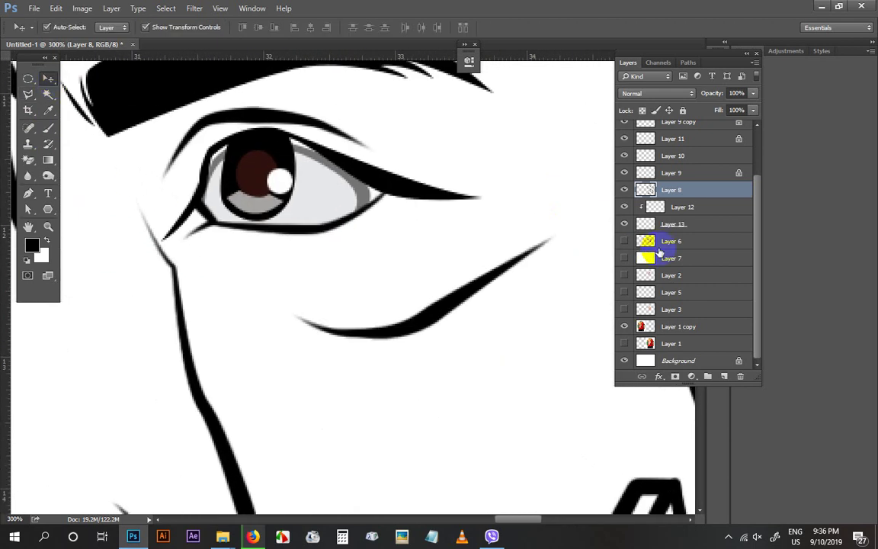
click(668, 224)
drag(368, 229, 385, 251)
key(p)
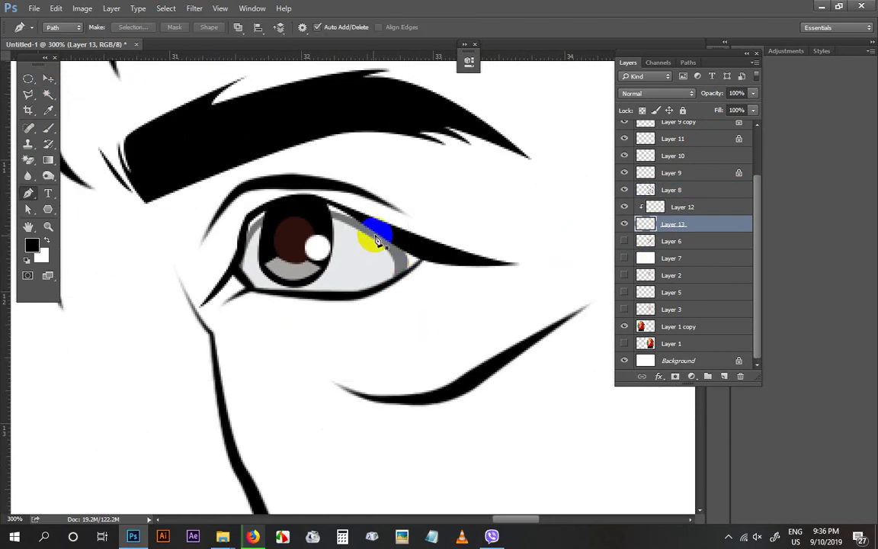
drag(325, 202, 304, 196)
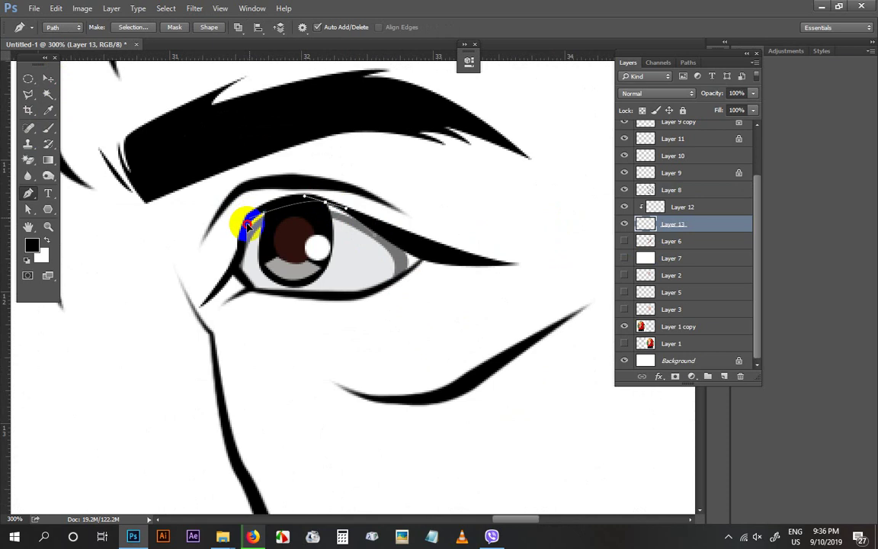
click(382, 271)
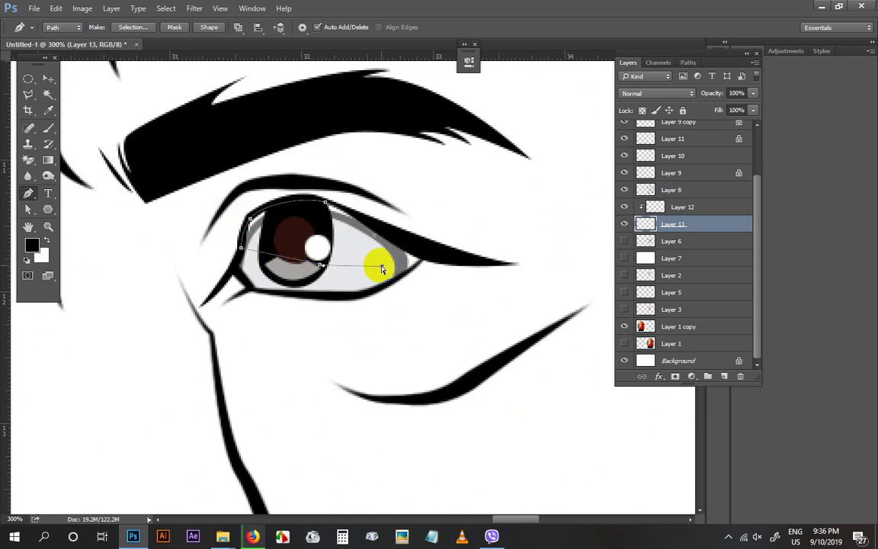
key(ctrl+Return)
key(i)
click(357, 245)
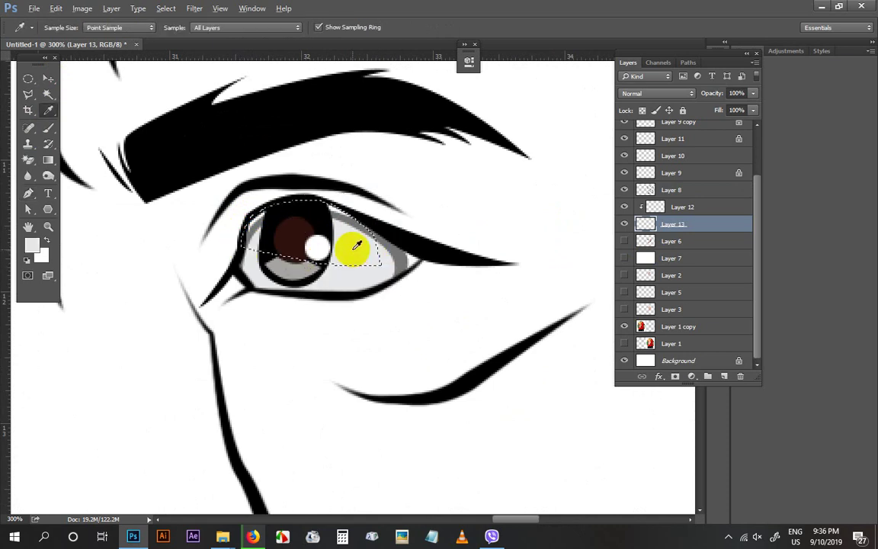
key(ctrl+d)
Set the opacity of the clipped eye-shadow layer, Layer 12, to 35%
ctrl+click(301, 251)
key(ctrl+minus)
click(49, 79)
click(367, 251)
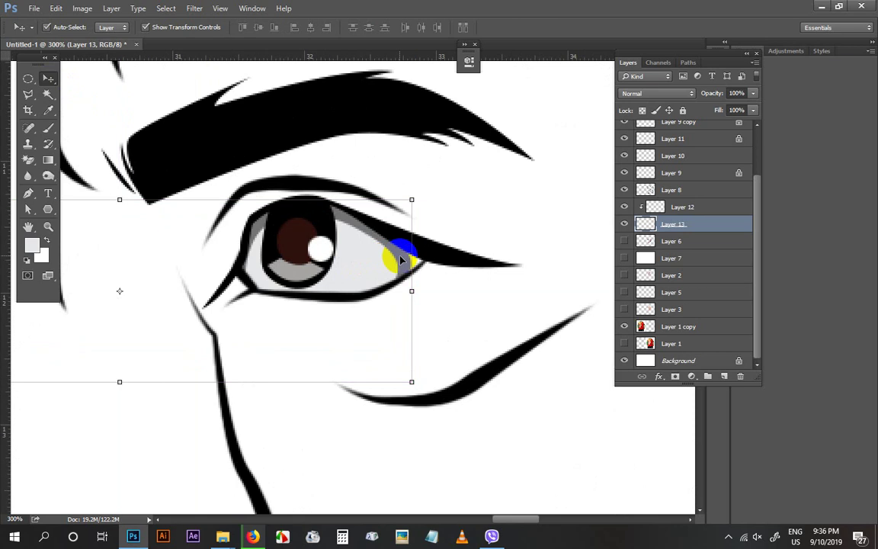
alt+click(641, 223)
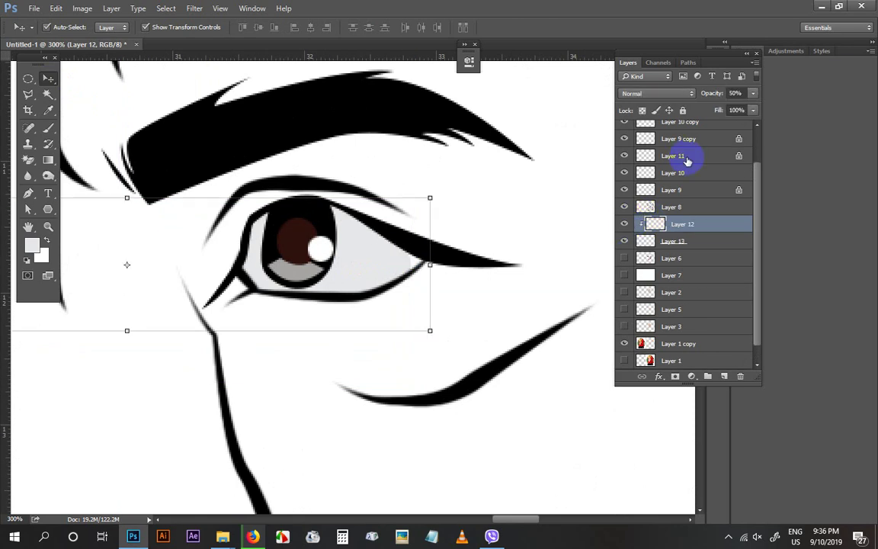
click(736, 93)
text(35)
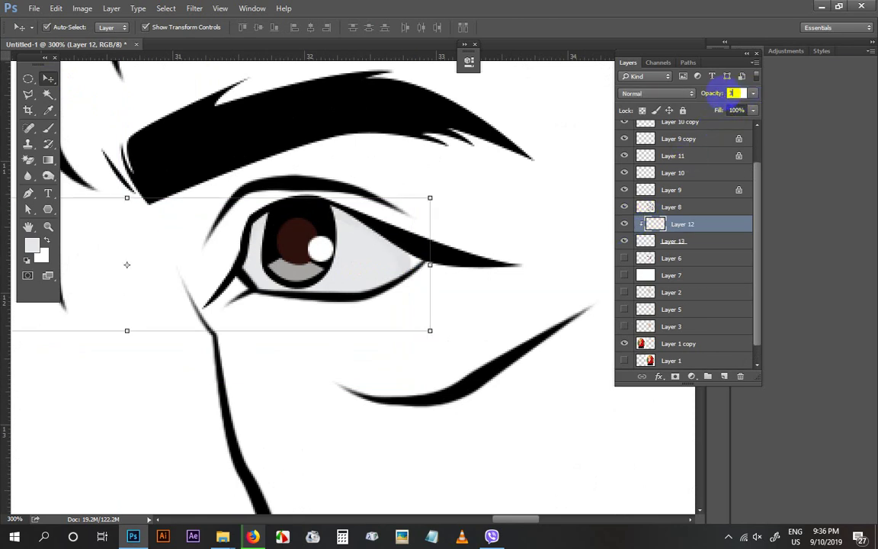
click(622, 241)
click(622, 241)
Fill the outer corner of the same eye with the light-grey eye-white colour on Layer 13, using a Pen path
click(669, 242)
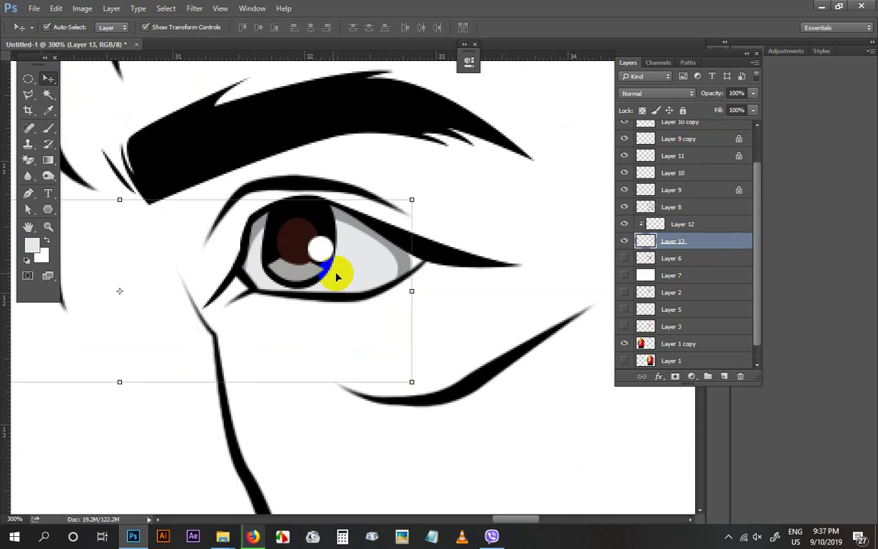
key(p)
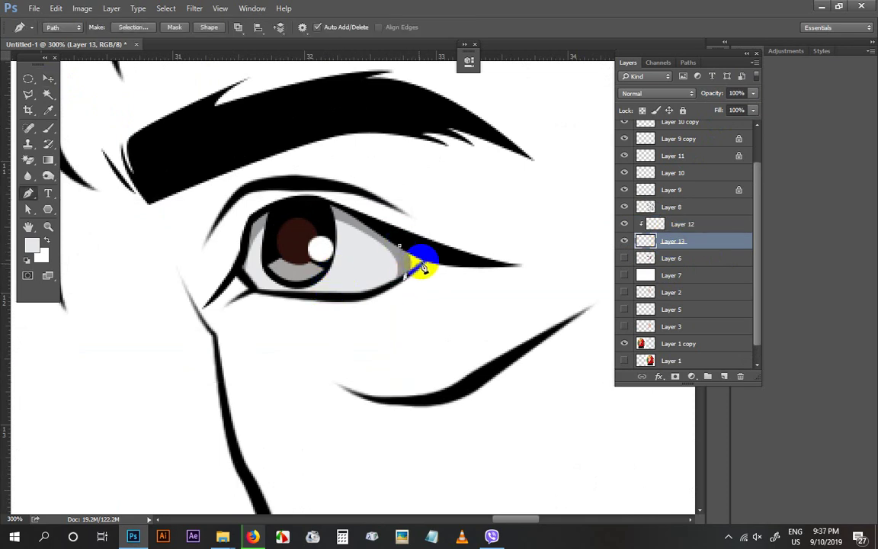
click(400, 246)
key(v)
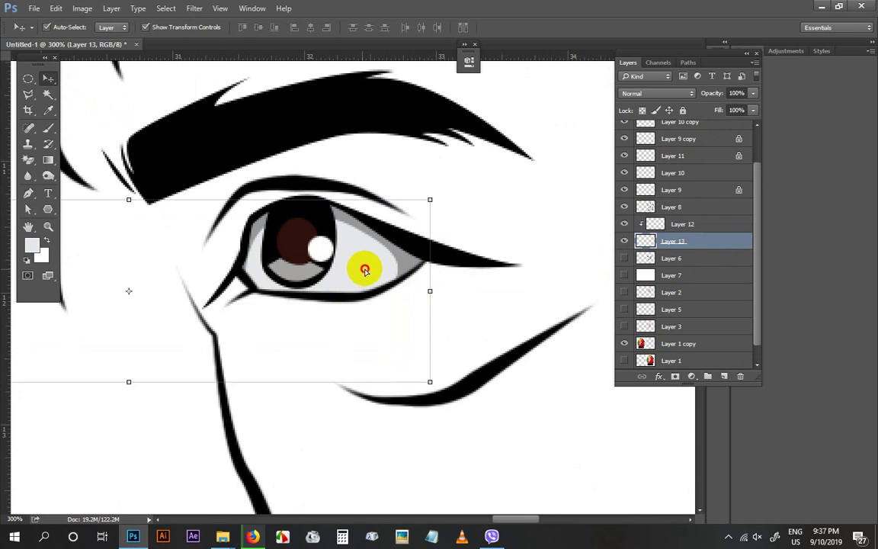
Examine both eyes and the rest of the face line art for spots that still need cleaning up
drag(363, 265, 324, 276)
drag(380, 370, 457, 388)
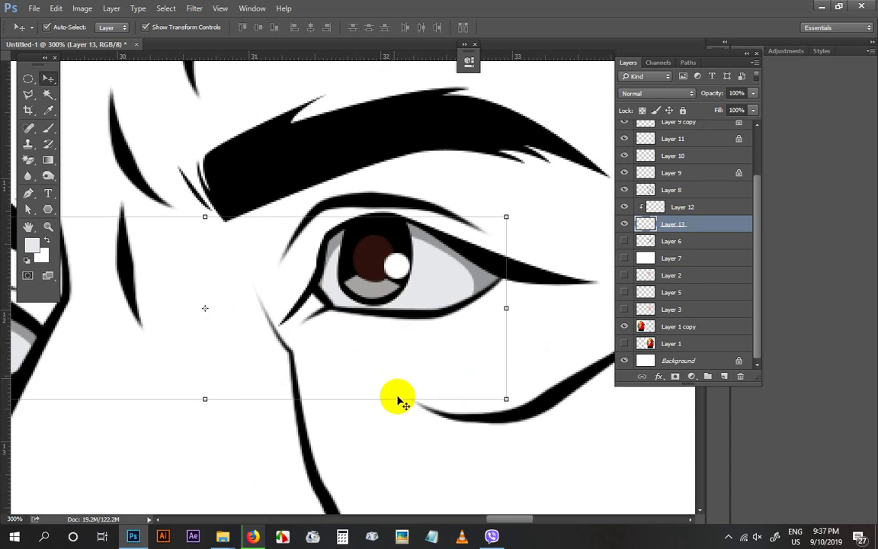
key(ctrl+minus)
drag(313, 354, 401, 358)
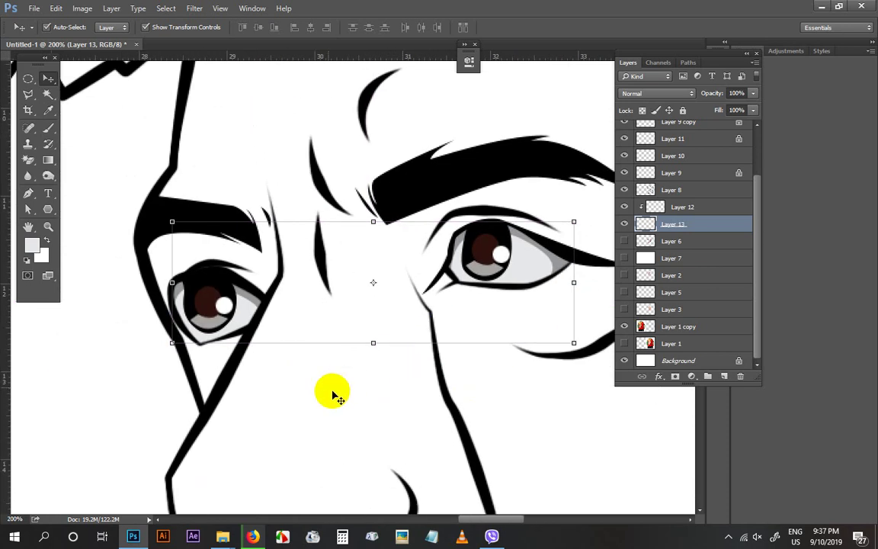
scroll(336, 397, down, 2)
drag(351, 425, 347, 314)
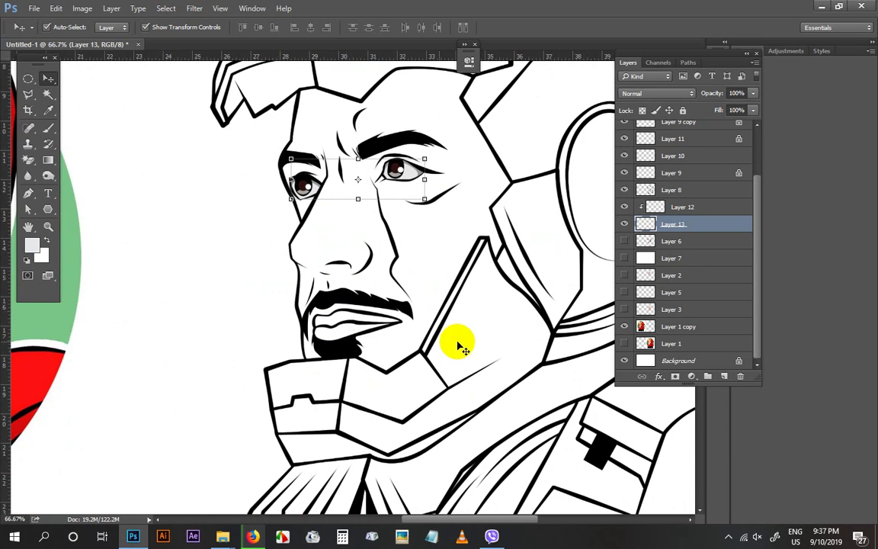
key(ctrl+plus)
scroll(410, 412, up, 2)
mouse_move(409, 412)
mouse_down()
mouse_move(417, 346)
mouse_move(455, 368)
mouse_move(458, 329)
mouse_up()
Cut a thin curved sliver out of the moustache's drooping front end on Layer 8 with a Pen selection, forming separate hair strands
key(p)
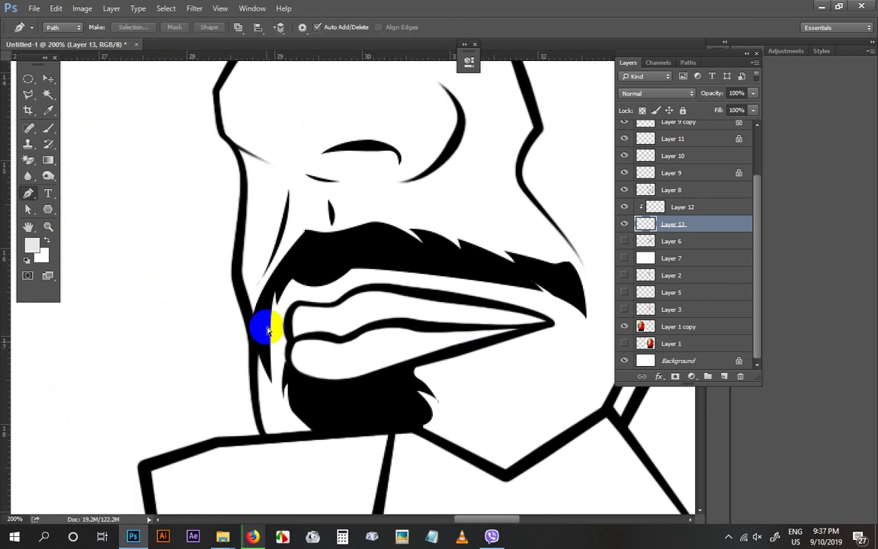
scroll(244, 304, up, 2)
click(255, 246)
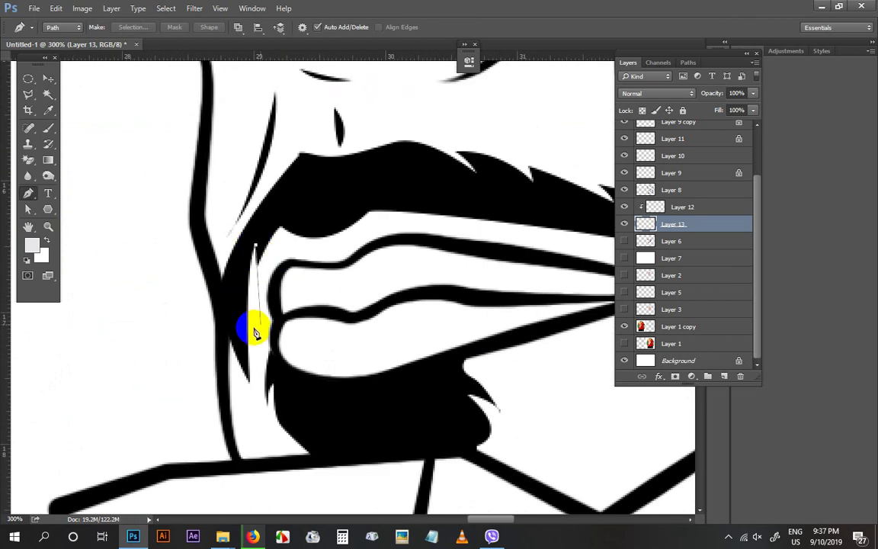
drag(247, 329, 254, 373)
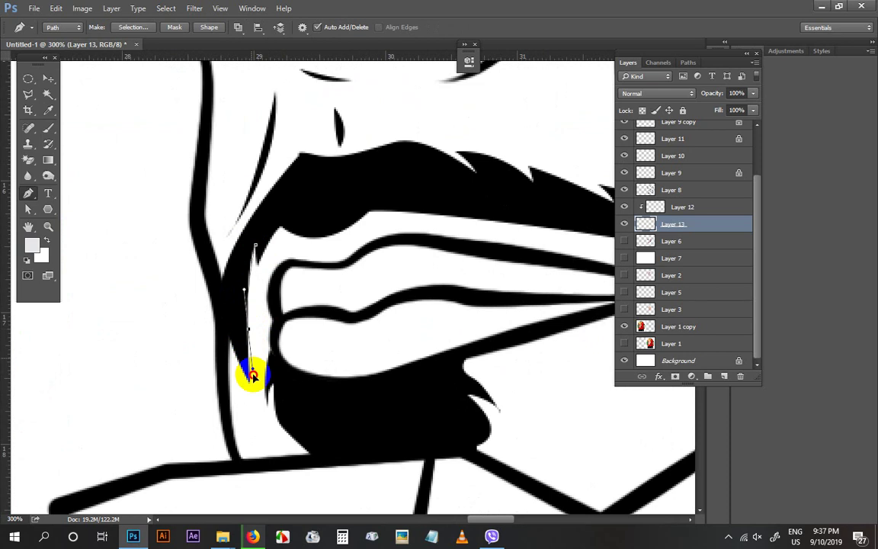
alt+click(248, 331)
alt+click(241, 291)
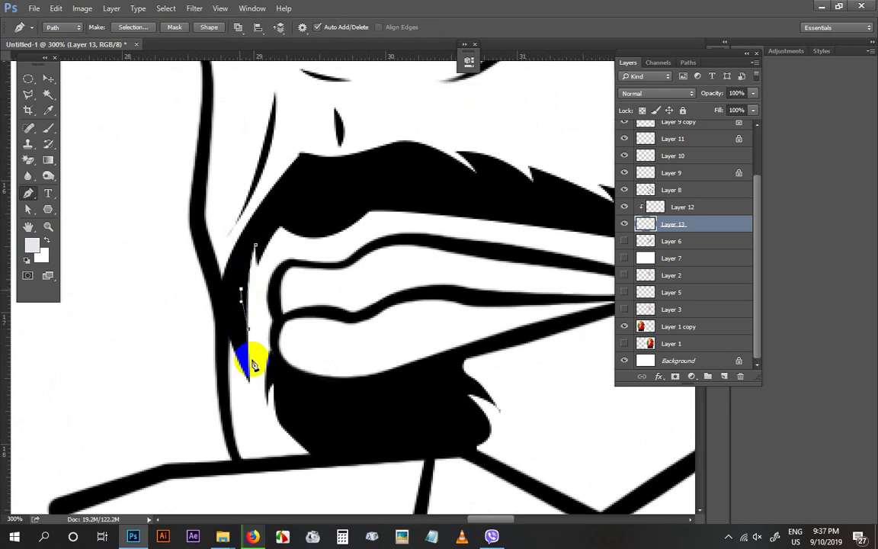
drag(251, 398, 260, 330)
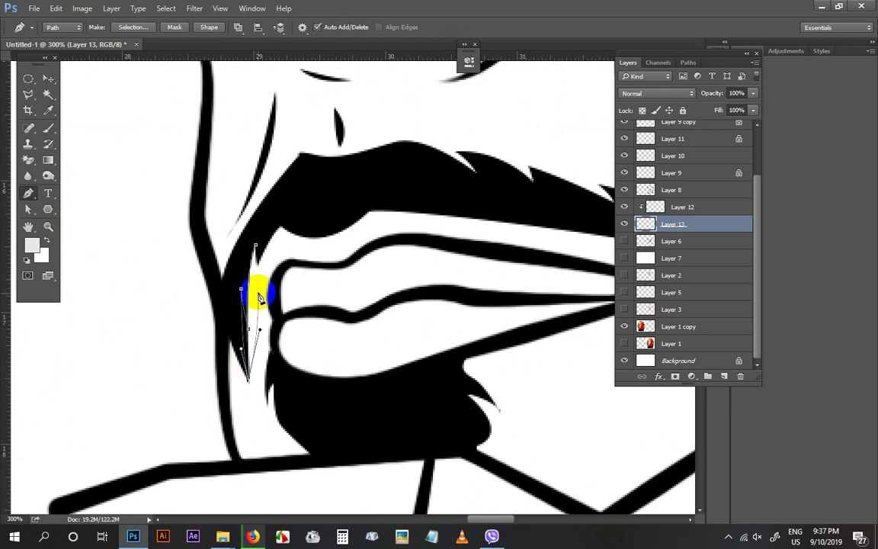
click(258, 293)
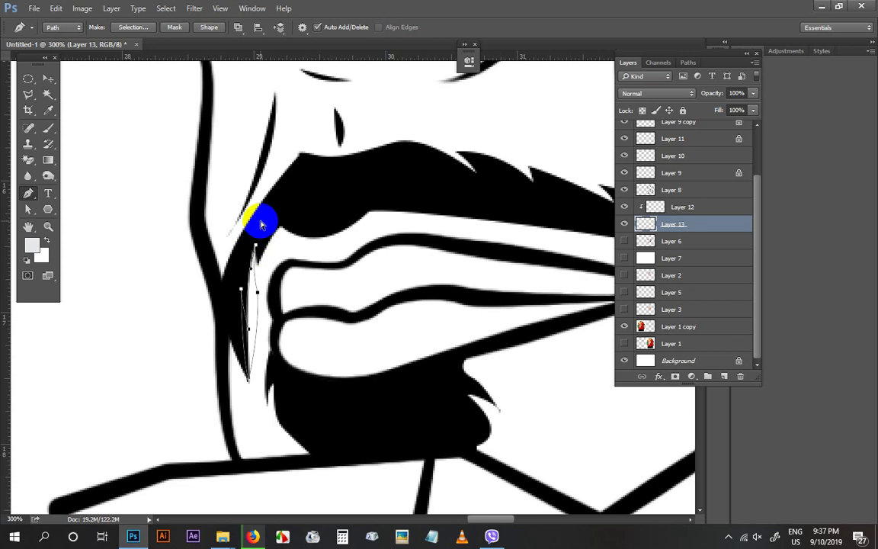
key(v)
click(313, 211)
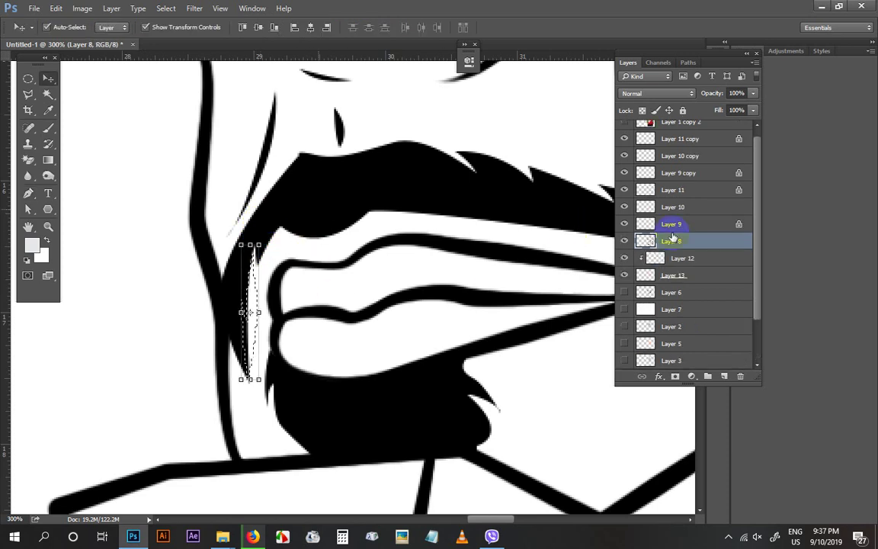
key(ctrl+d)
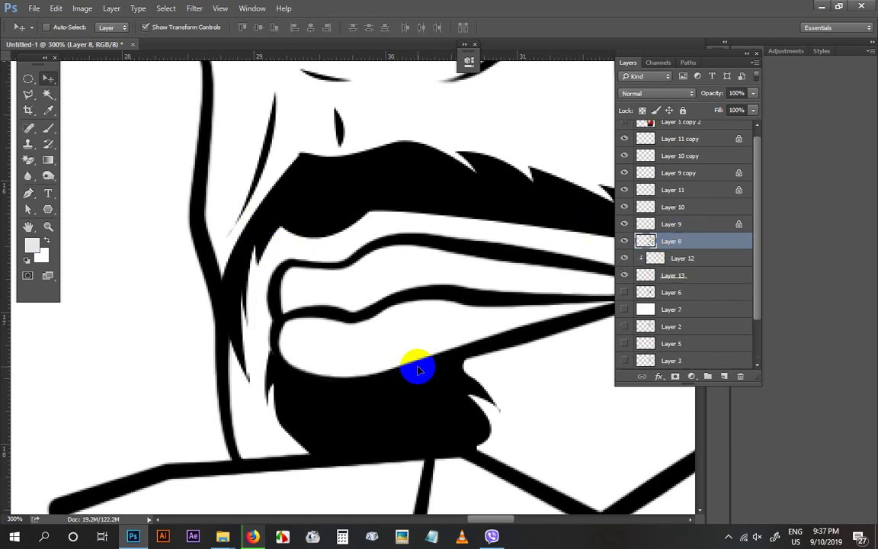
Cut a hair-like notch into the lower front edge of the chin beard on Layer 8 with a closed Pen path
scroll(417, 371, down, 3)
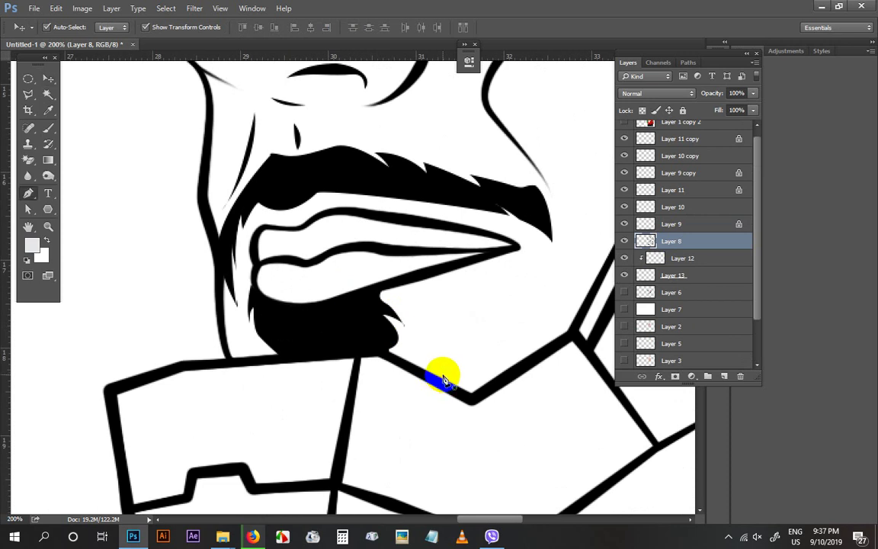
key(p)
scroll(217, 358, up, 2)
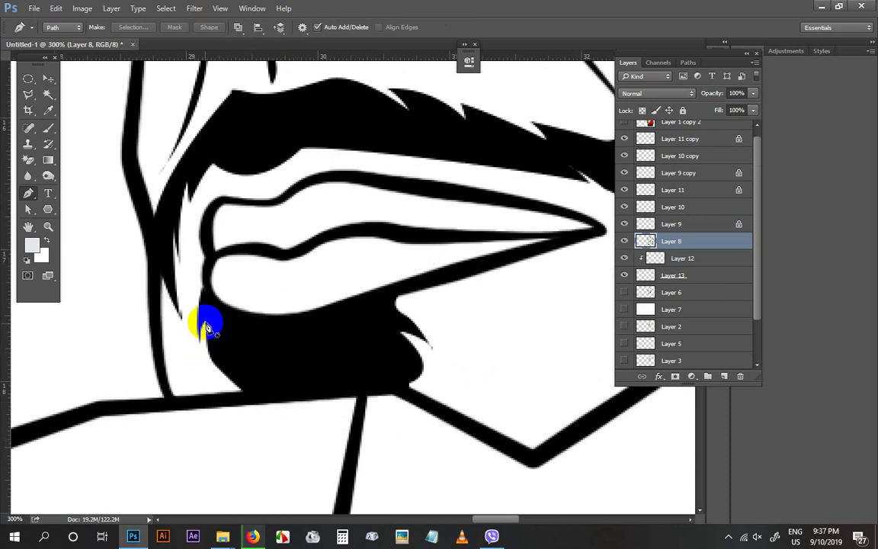
click(206, 321)
drag(219, 372, 234, 389)
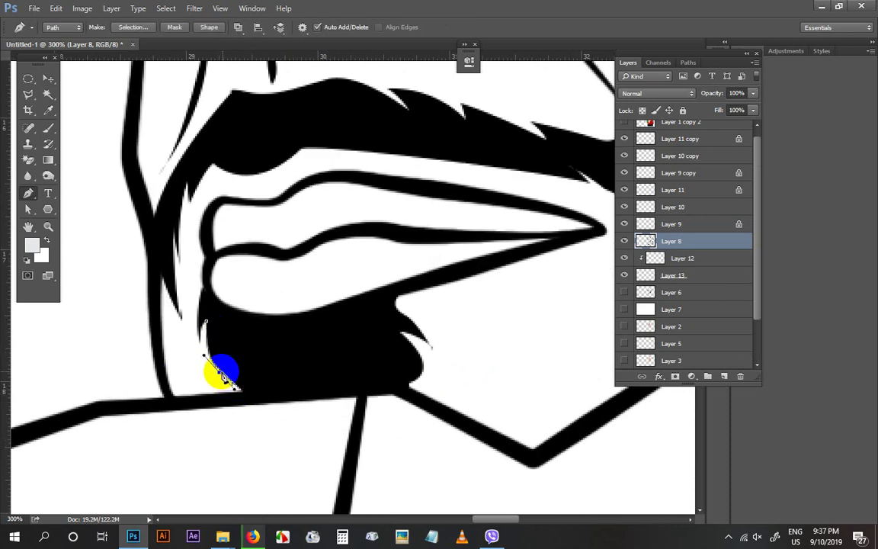
drag(216, 342, 241, 387)
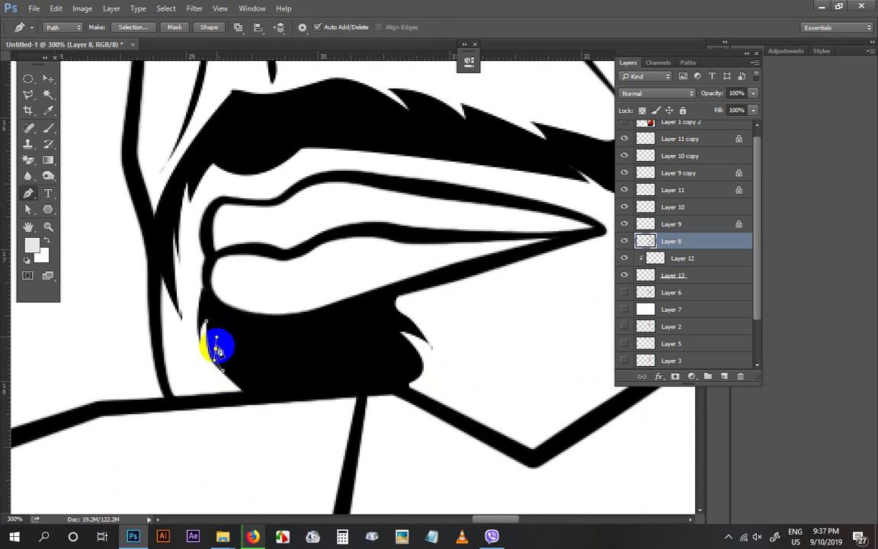
drag(217, 346, 259, 398)
alt+click(246, 391)
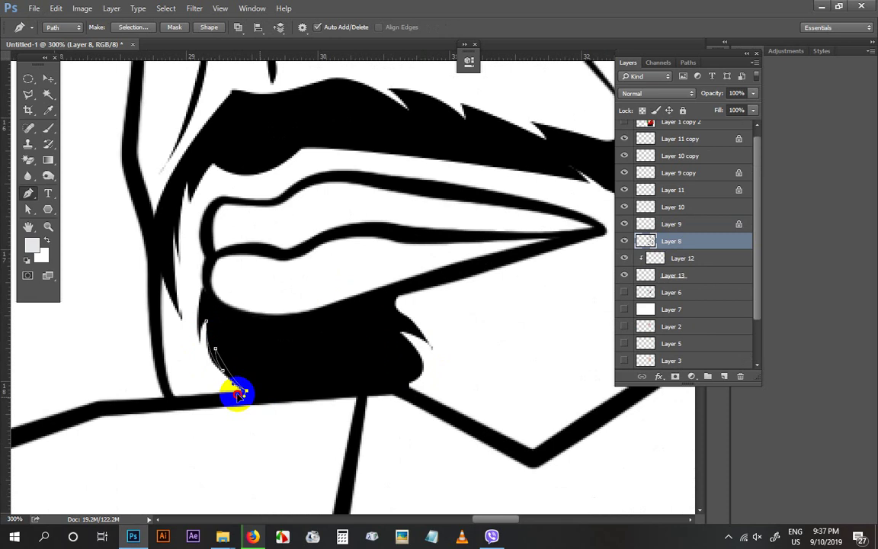
click(213, 386)
click(202, 361)
click(206, 323)
key(ctrl+minus)
key(ctrl+minus)
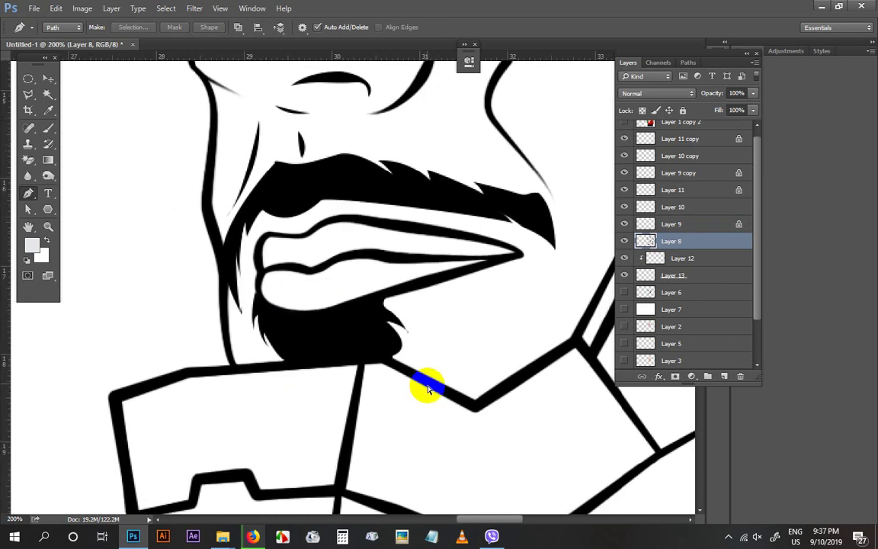
Delete the horizontal line beneath the middle plate of the front collar guard on Layer 8 with a Polygonal Lasso selection
drag(401, 380, 450, 347)
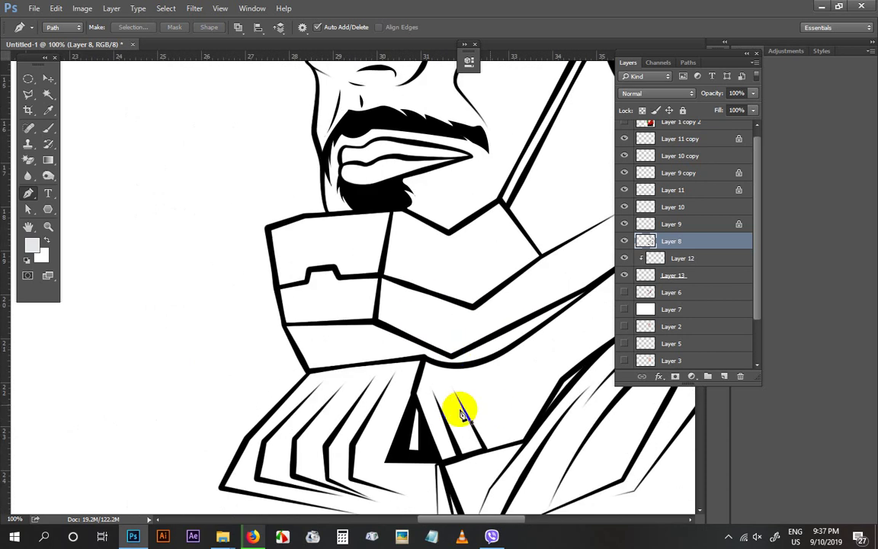
key(l)
key(ctrl+plus)
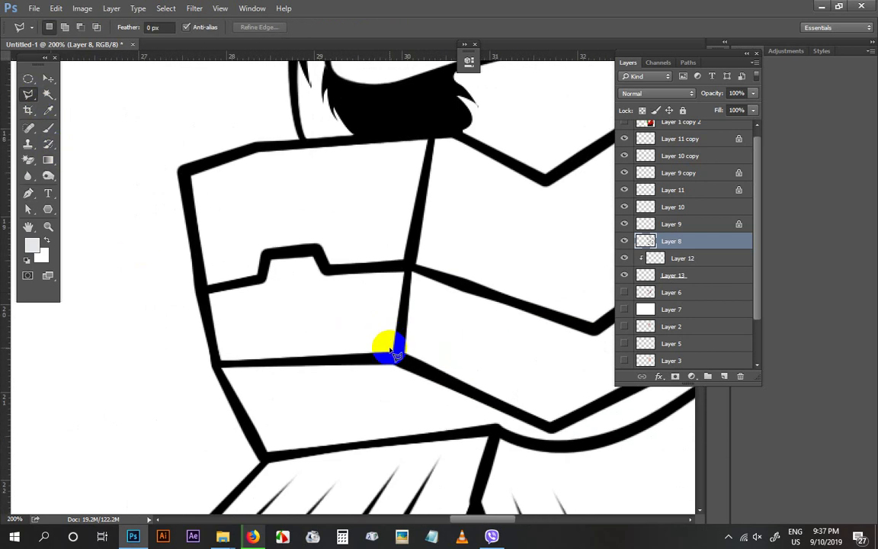
click(393, 353)
click(392, 368)
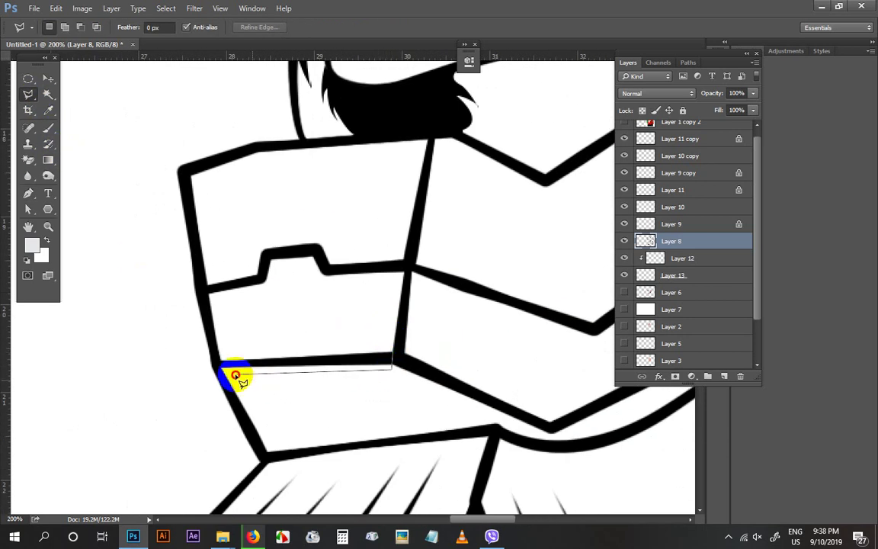
click(221, 372)
click(221, 356)
double_click(379, 335)
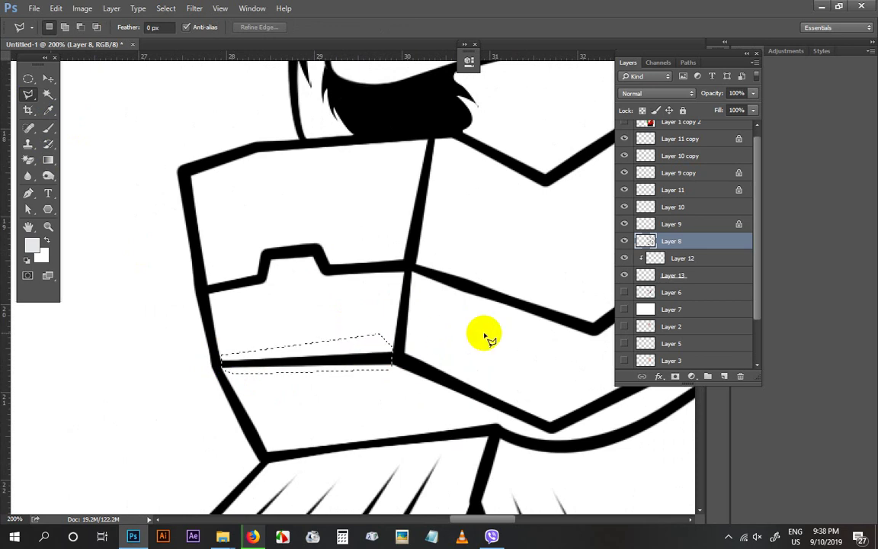
key(ctrl+d)
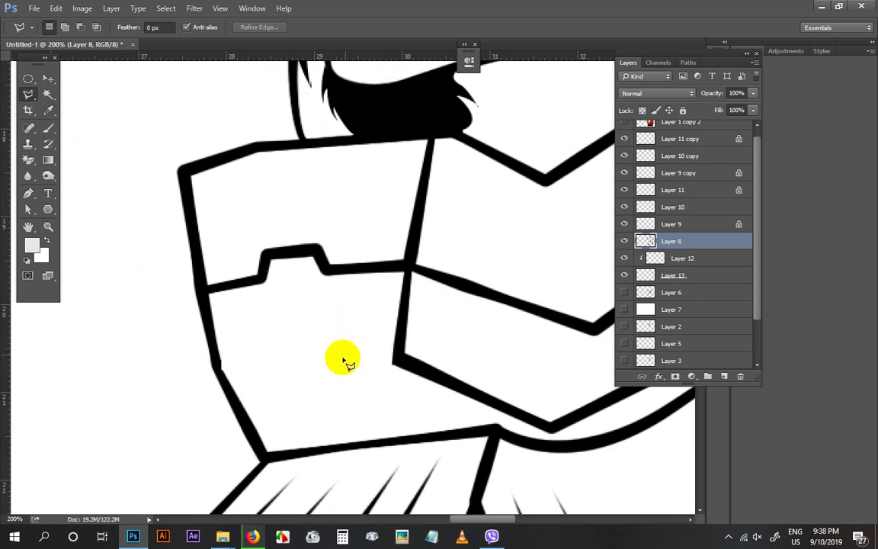
Redraw the collar guard's missing horizontal line as a slightly thicker Polygonal Lasso strip filled with black on Layer 8
click(218, 364)
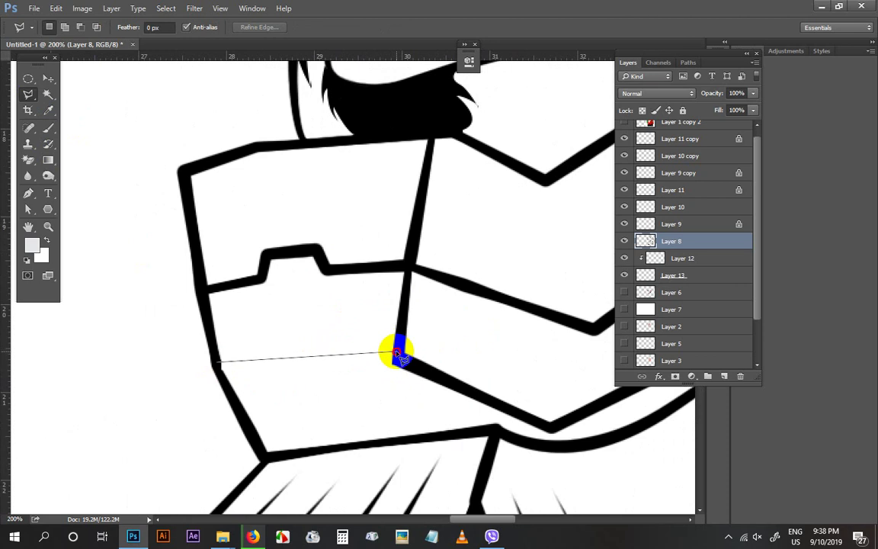
click(217, 368)
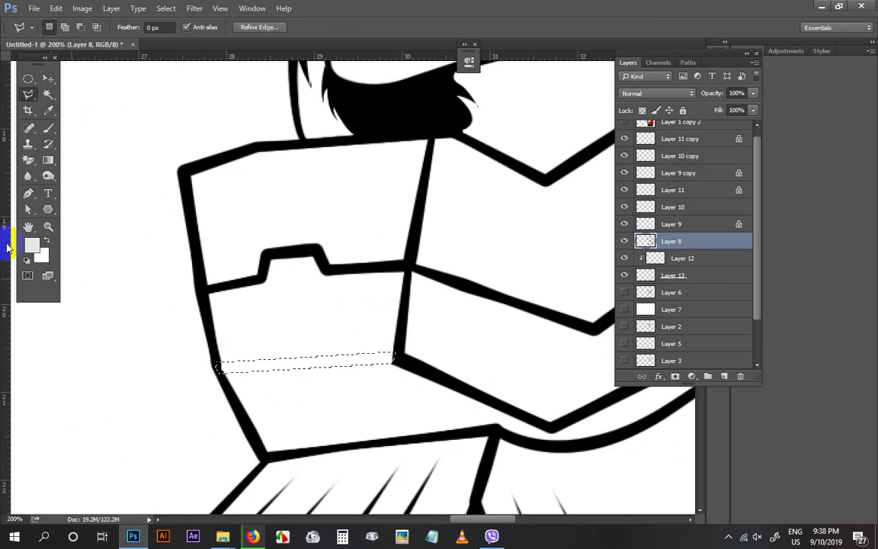
click(27, 260)
key(alt+Delete)
key(ctrl+d)
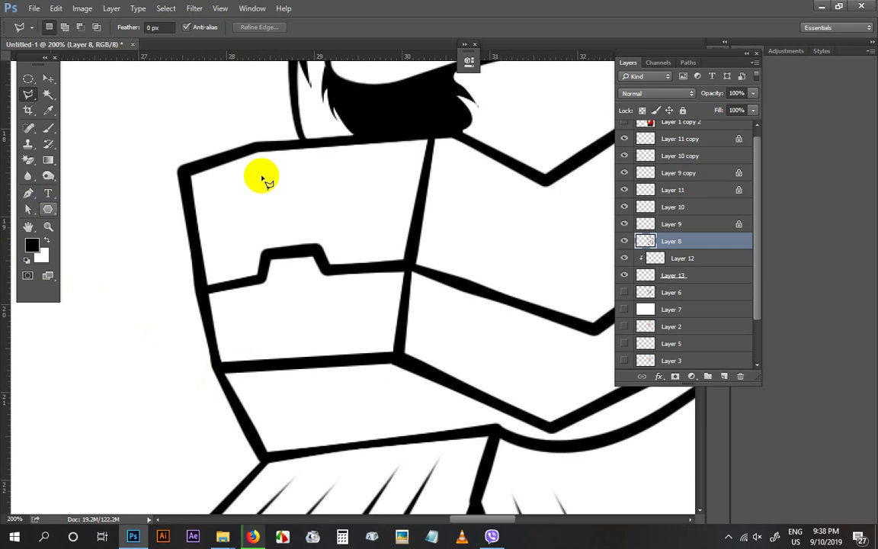
Smooth the kink in the helmet's outer ear ring where the cheek-plate line meets it on Layer 8, using a small Pen path selection
key(ctrl+minus)
key(ctrl+minus)
drag(424, 311, 399, 258)
drag(375, 350, 346, 451)
mouse_move(412, 264)
mouse_down()
mouse_move(390, 263)
mouse_move(356, 293)
mouse_move(353, 350)
mouse_up()
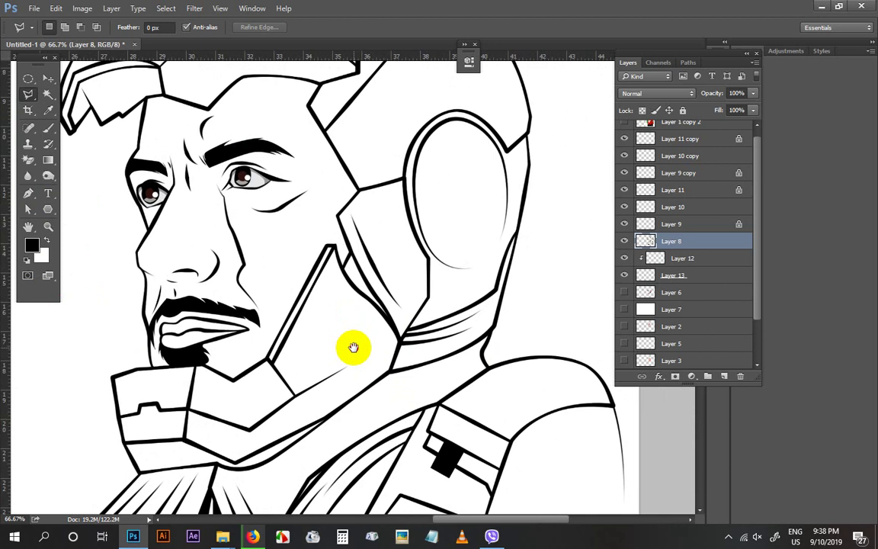
click(401, 327)
drag(402, 327, 366, 373)
key(p)
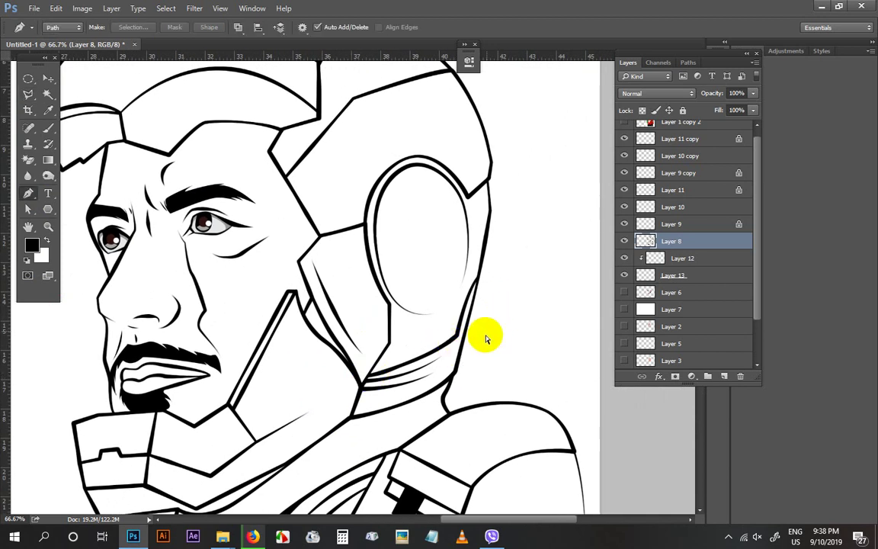
key(ctrl+plus)
drag(473, 302, 399, 332)
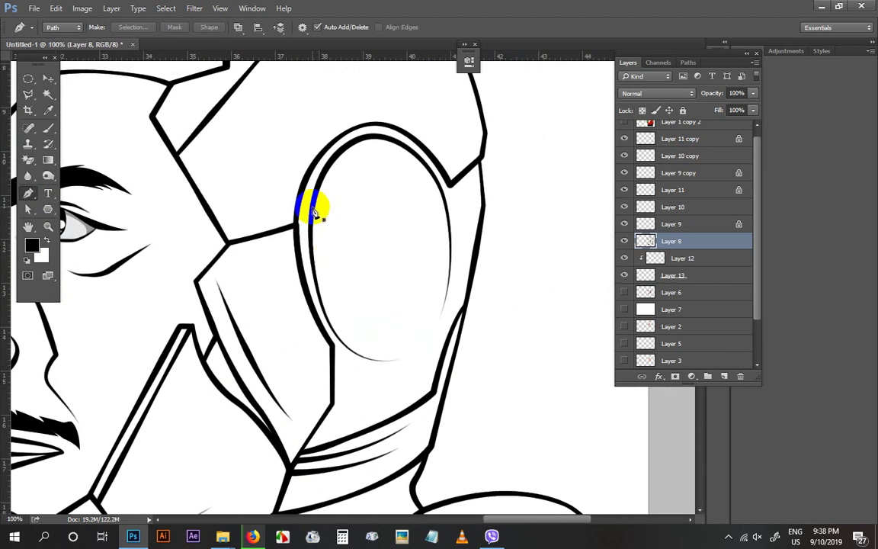
drag(307, 230, 346, 284)
key(ctrl+plus)
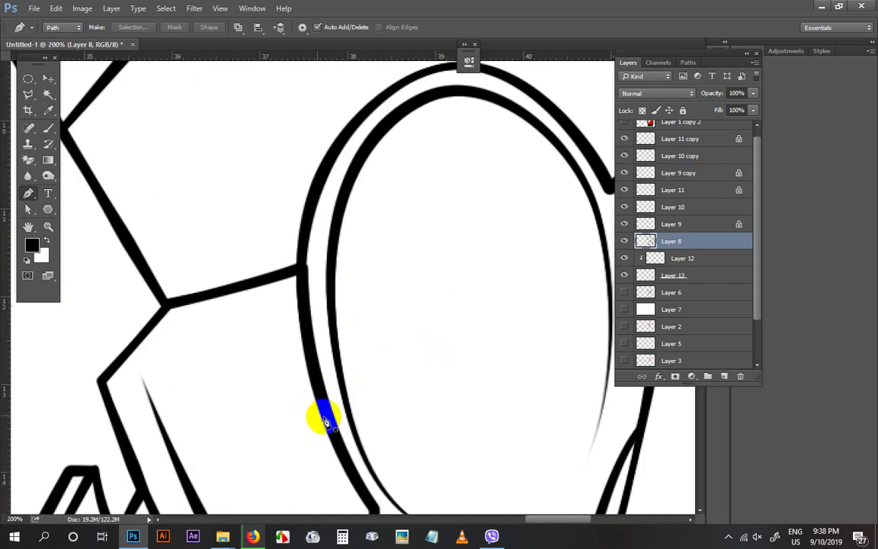
click(333, 416)
click(317, 230)
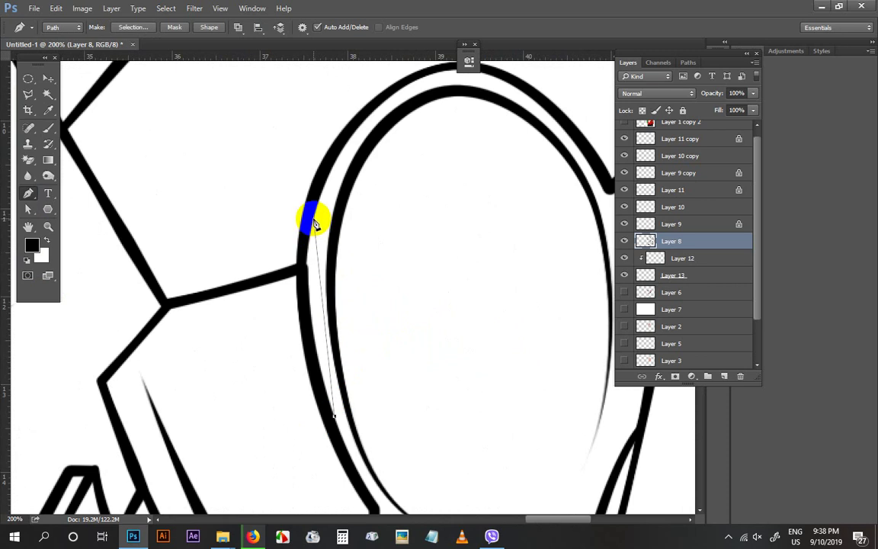
drag(313, 218, 328, 251)
key(ctrl+Return)
key(ctrl+d)
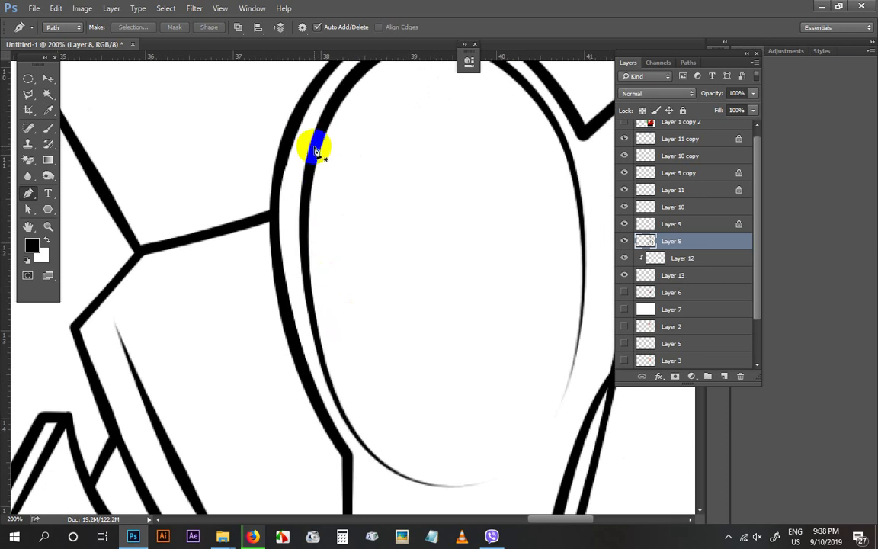
Trace the inner ear oval with a closed Pen path and stroke it in black to complete its outline on Layer 8
key(ctrl+minus)
drag(357, 363, 396, 404)
drag(470, 303, 478, 220)
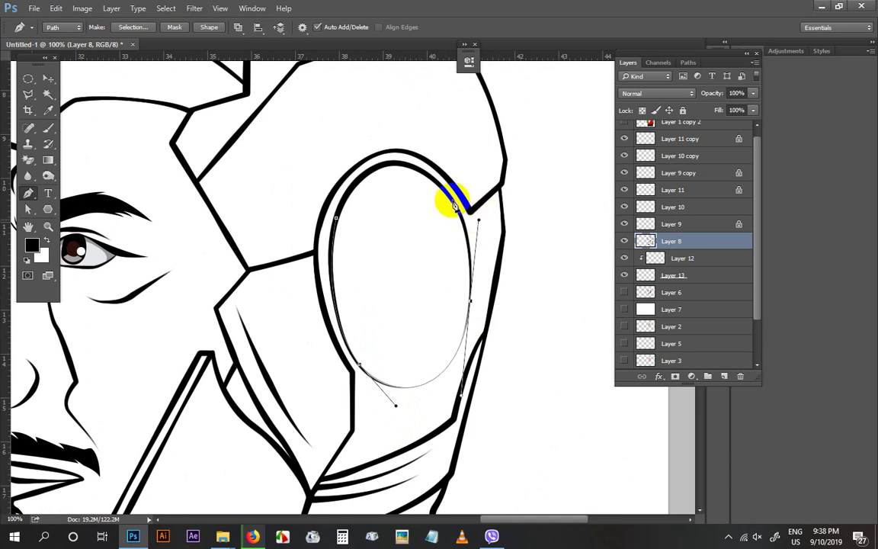
drag(422, 172, 404, 166)
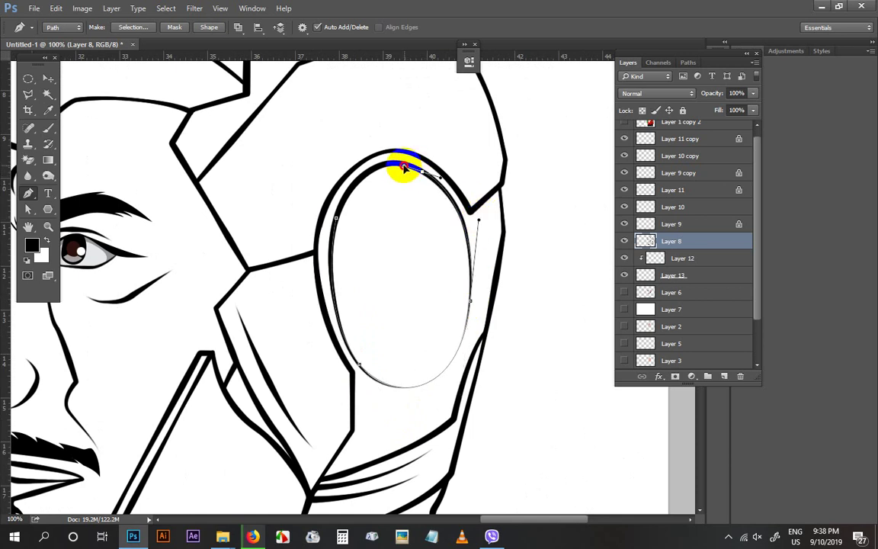
right_click(439, 119)
click(463, 162)
key(Return)
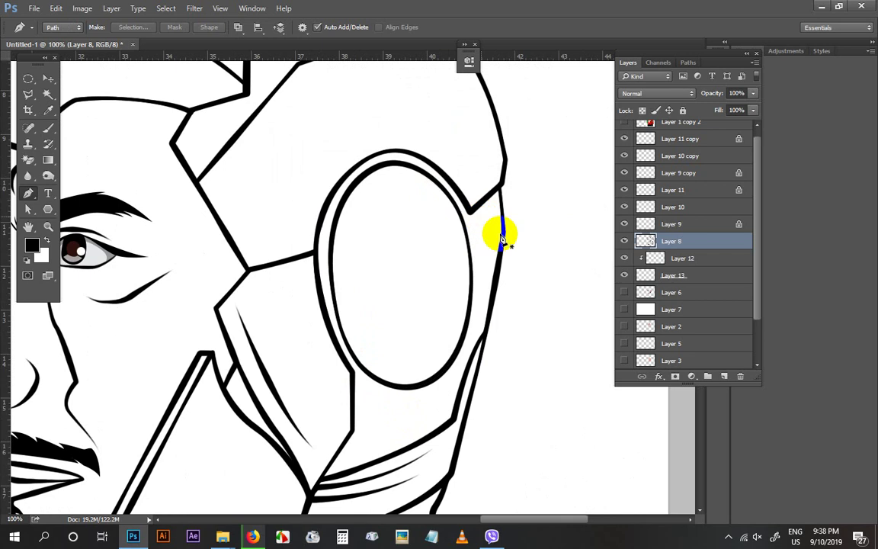
Examine the ear oval and the whole line art beside the coloured portrait for remaining flaws
key(ctrl+minus)
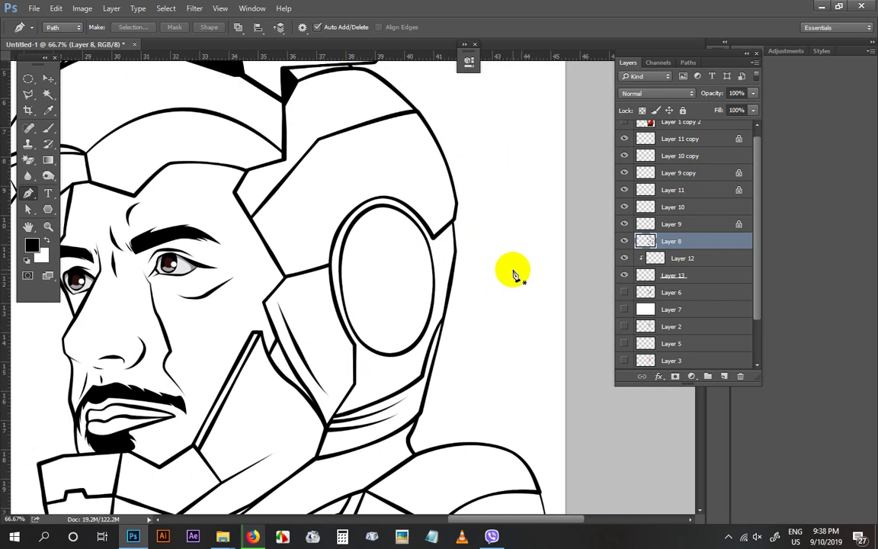
key(ctrl+plus)
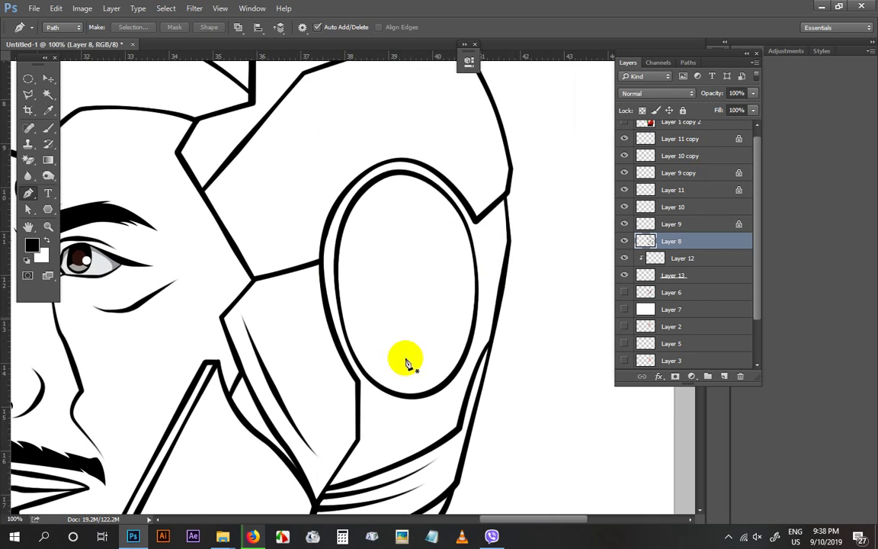
drag(393, 385, 399, 380)
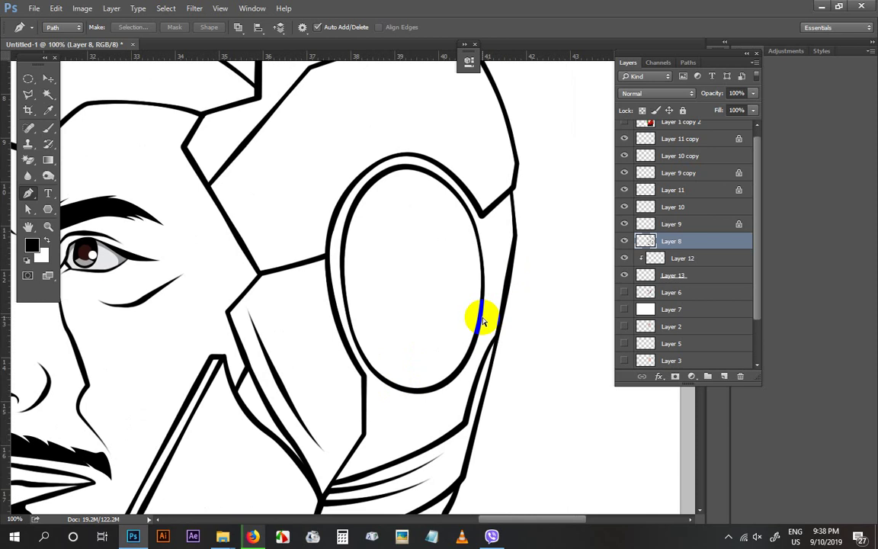
key(ctrl+minus)
key(ctrl+minus)
drag(457, 363, 486, 298)
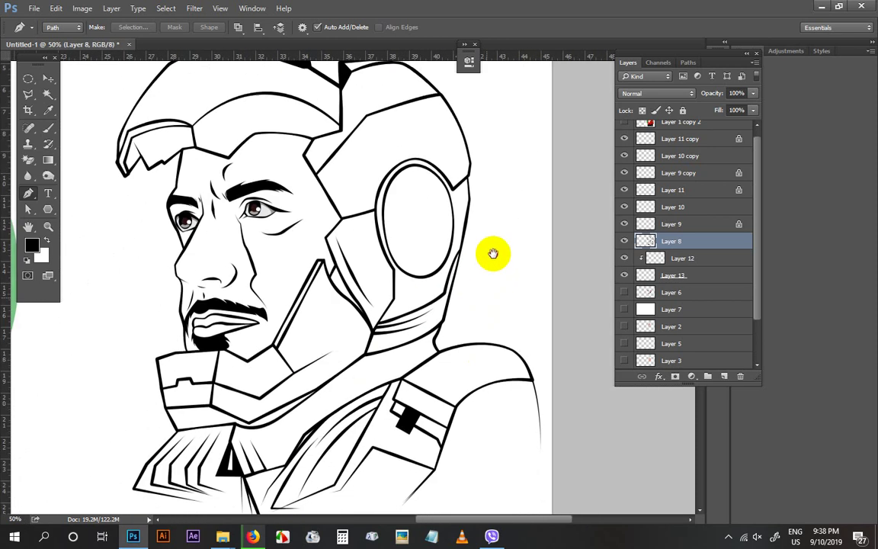
drag(493, 253, 526, 313)
key(ctrl+minus)
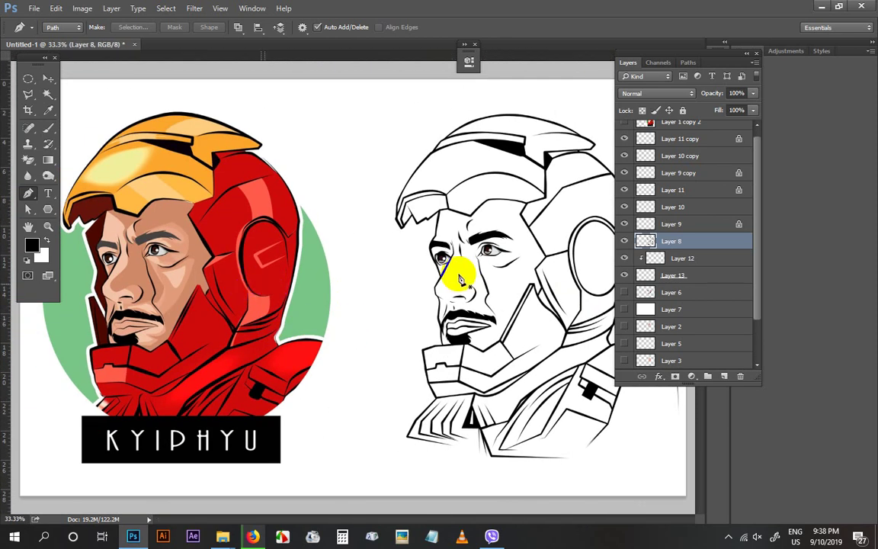
key(ctrl+plus)
key(v)
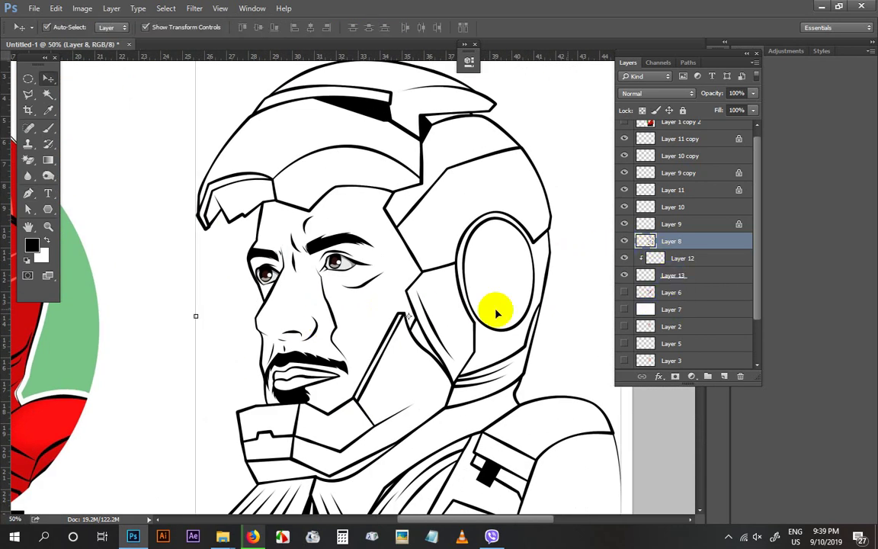
key(ctrl+minus)
key(ctrl+minus)
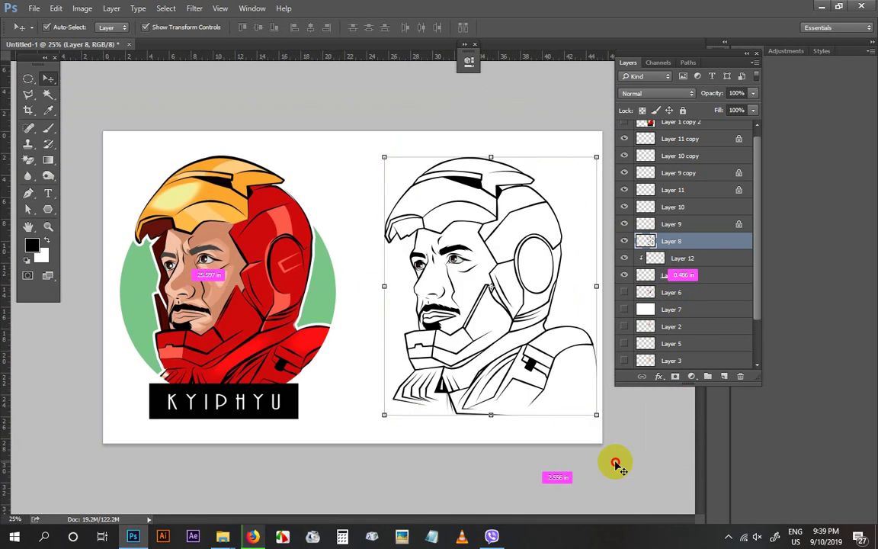
drag(610, 457, 396, 145)
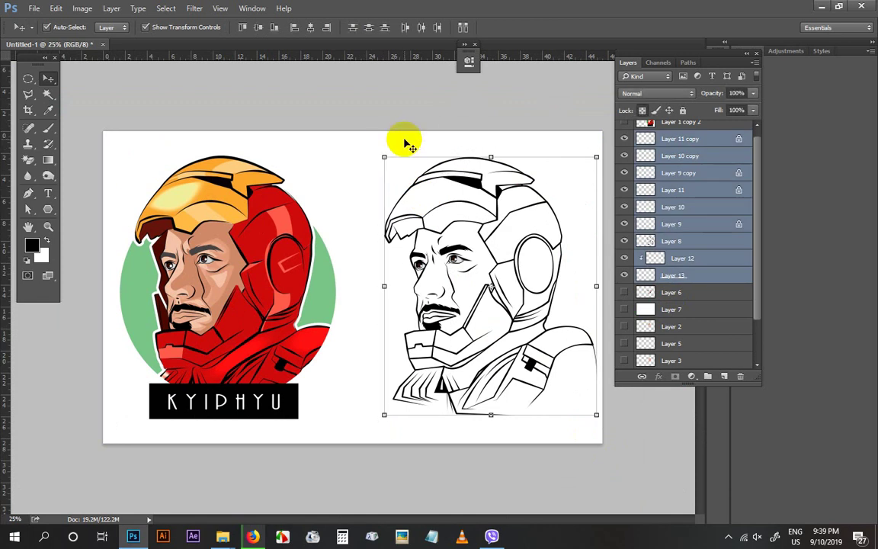
key(ctrl+plus)
key(ctrl+plus)
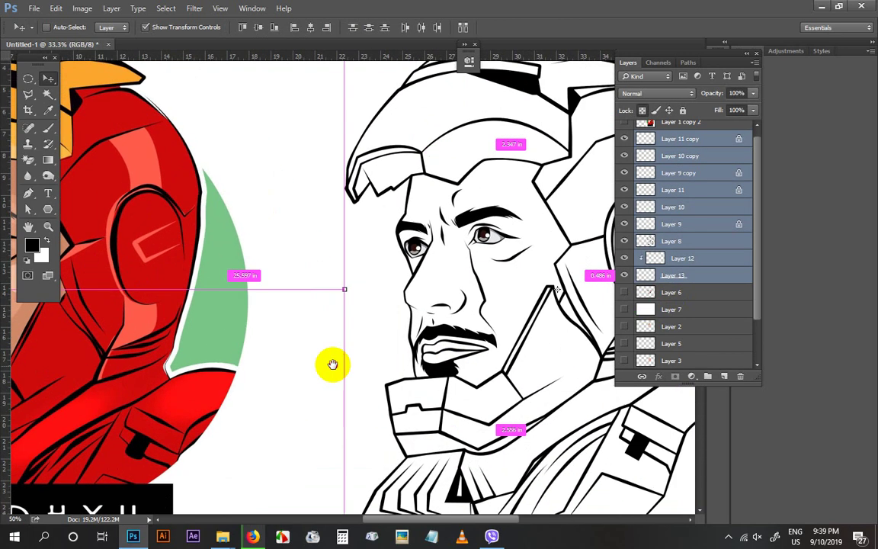
click(677, 432)
Show the skin colour layers Layer 2, Layer 5 and Layer 3 beneath the line art
scroll(645, 362, down, 2)
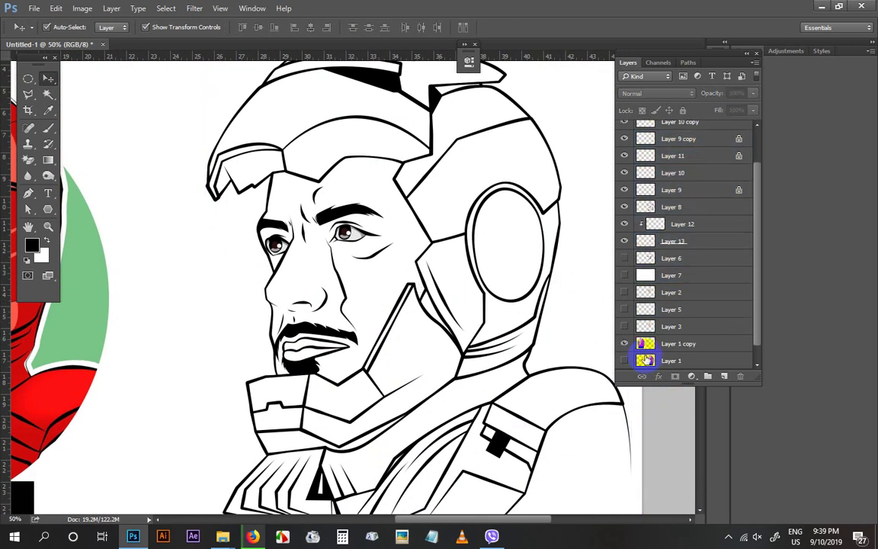
click(625, 292)
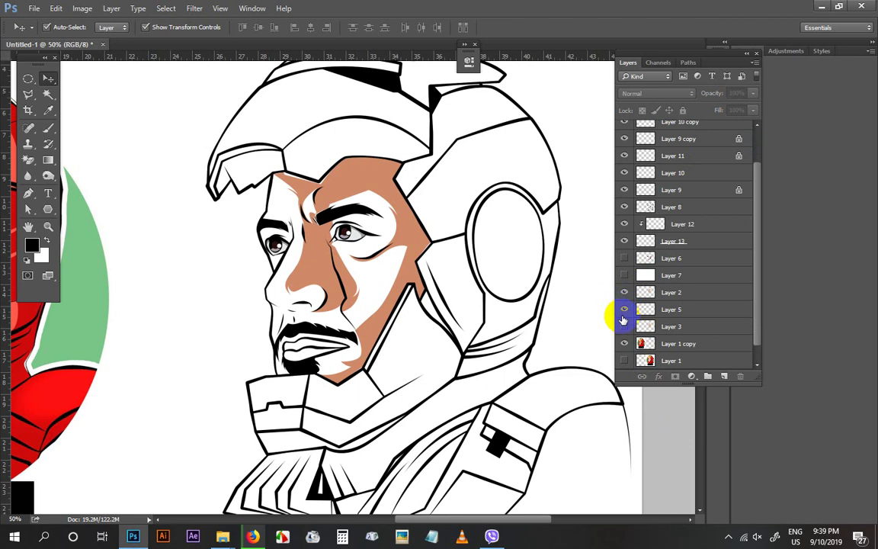
click(623, 312)
click(623, 326)
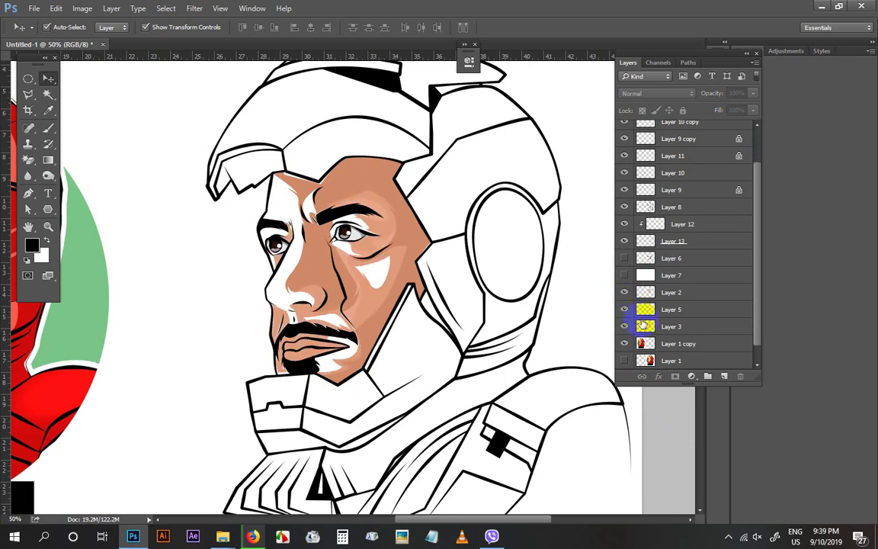
Fill the white gap at the temple corner beside the helmet edge on Layer 2 with the sampled brown skin colour, using a Polygonal Lasso selection
scroll(656, 343, down, 1)
mouse_move(483, 279)
mouse_down()
mouse_move(516, 302)
mouse_move(467, 280)
mouse_up()
key(ctrl+plus)
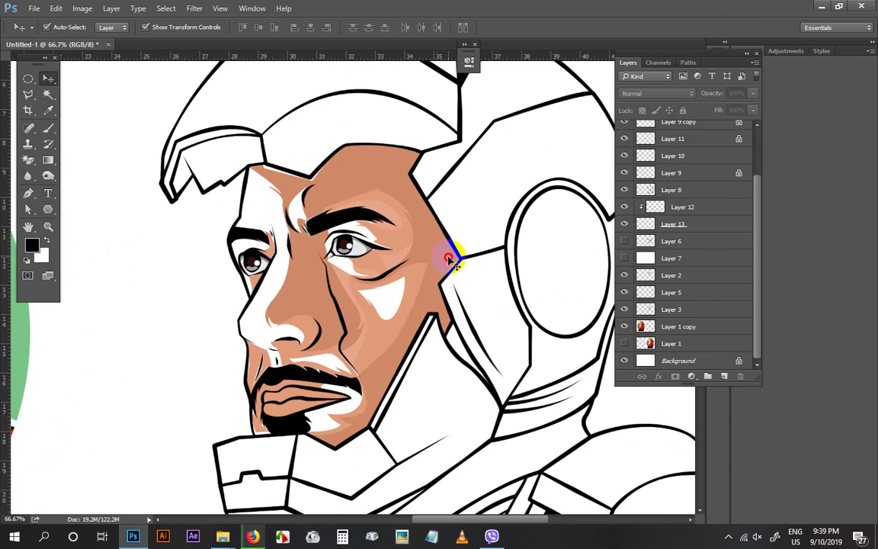
click(450, 257)
key(l)
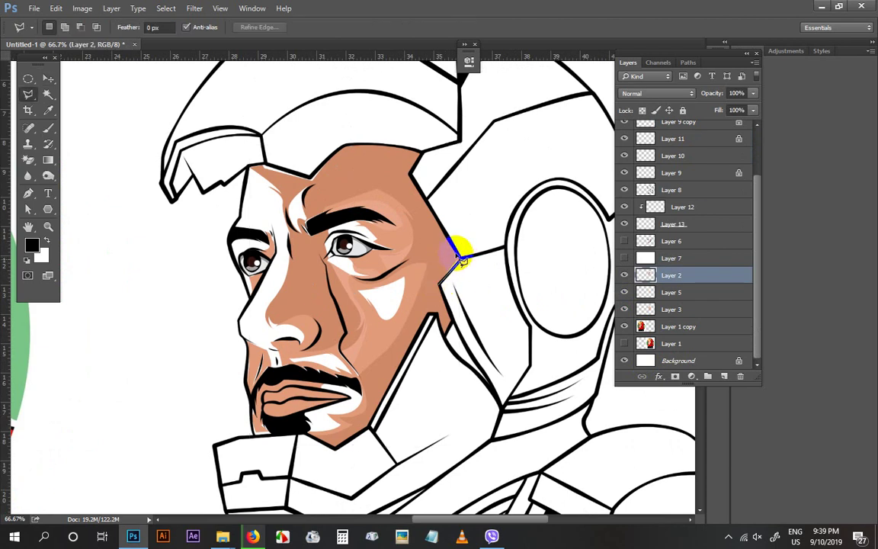
drag(461, 259, 439, 259)
key(i)
click(438, 241)
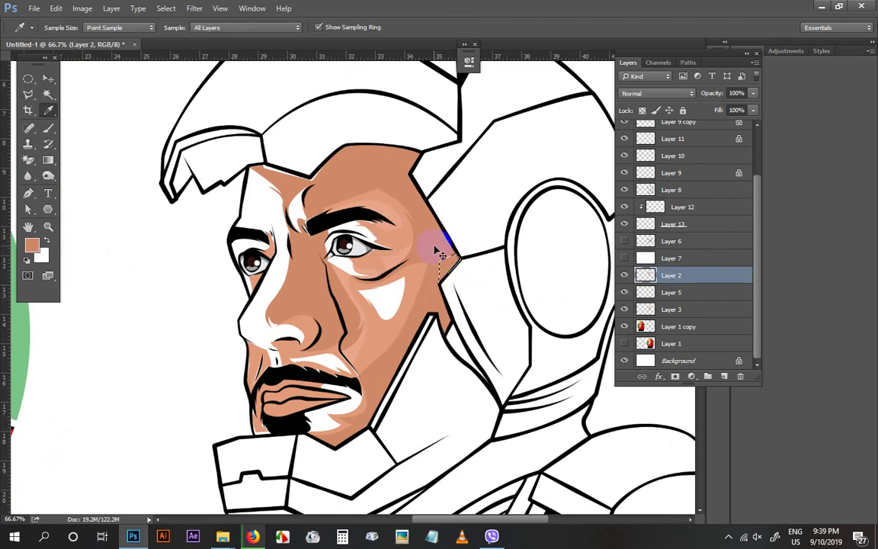
Fill the white gap along the forehead under the helmet's V-shaped edge on Layer 2 with the brown skin colour, using a Polygonal Lasso selection
key(p)
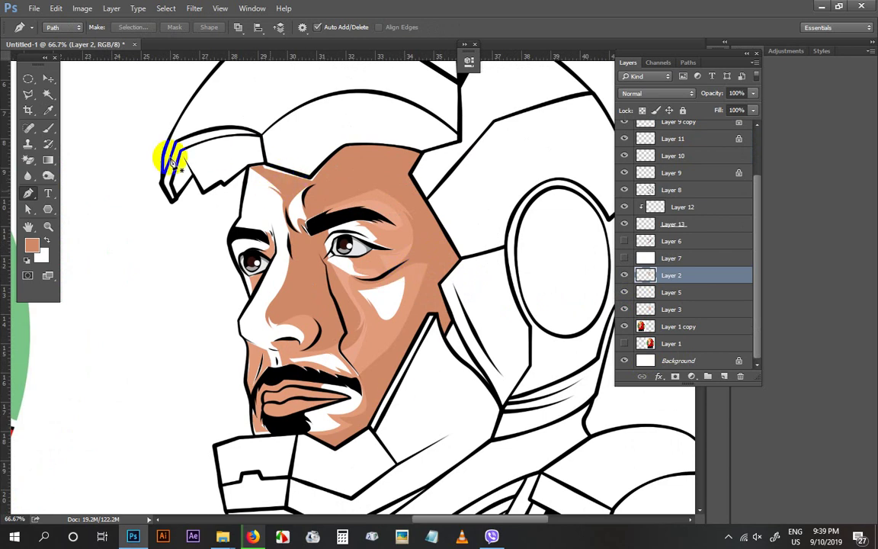
key(ctrl+plus)
click(29, 97)
key(ctrl+plus)
drag(300, 192, 329, 250)
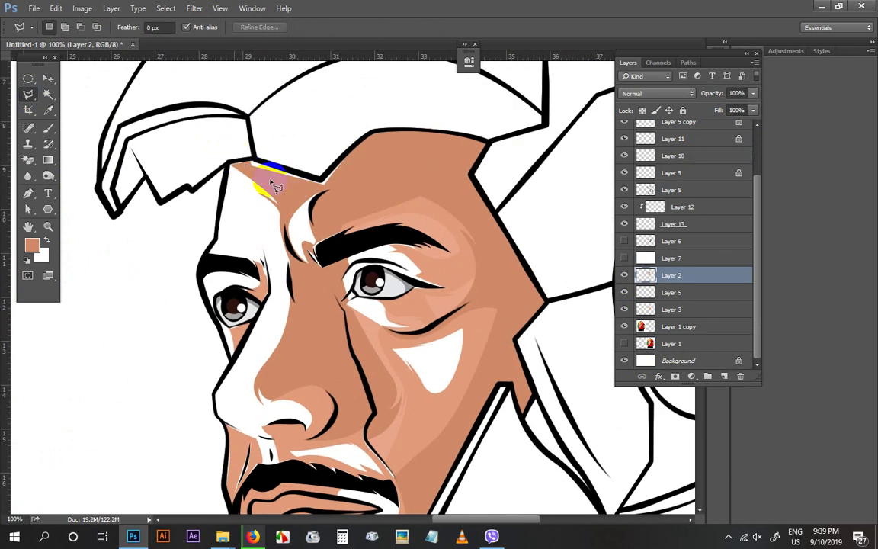
click(342, 186)
click(372, 137)
click(392, 141)
click(324, 183)
click(256, 163)
click(239, 163)
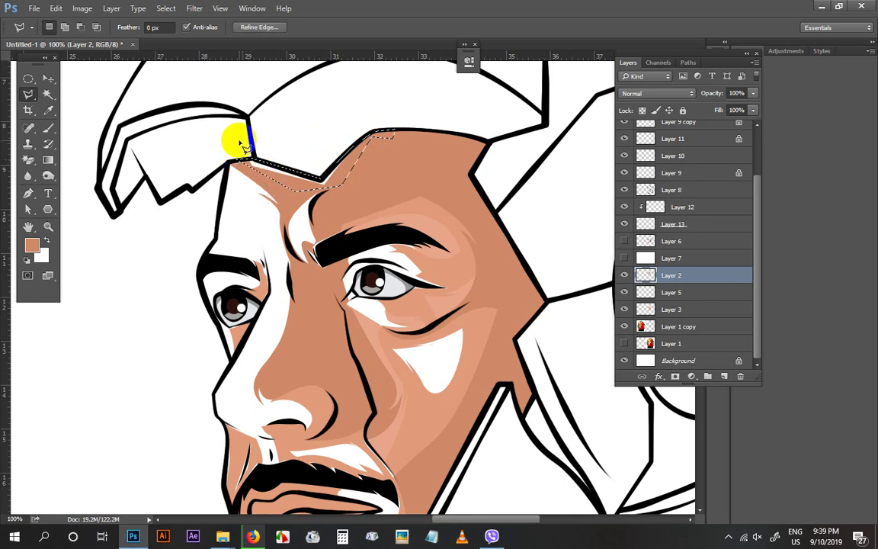
Fill the small remaining white gap at the forehead corner under the helmet edge on Layer 2 with the brown skin colour
click(246, 161)
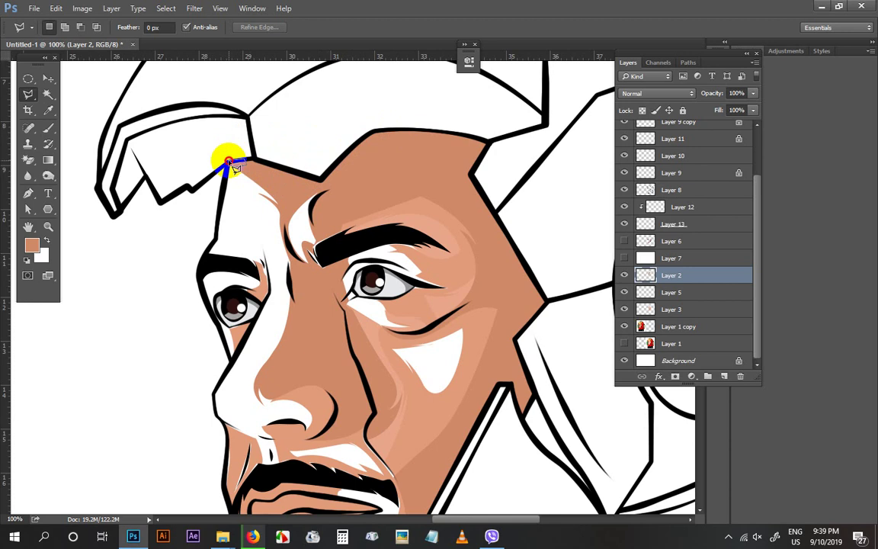
click(234, 165)
key(Delete)
click(412, 280)
Fill the thin gap along the moustache's upper edge on Layer 2 with the brown skin colour, using a Polygonal Lasso selection
drag(451, 302, 449, 234)
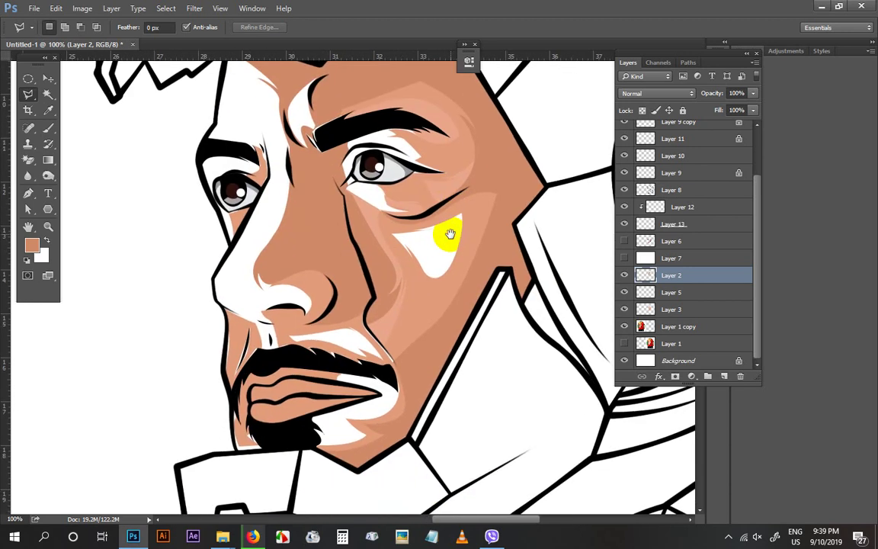
click(308, 356)
click(345, 371)
click(358, 353)
click(327, 346)
click(307, 346)
double_click(289, 364)
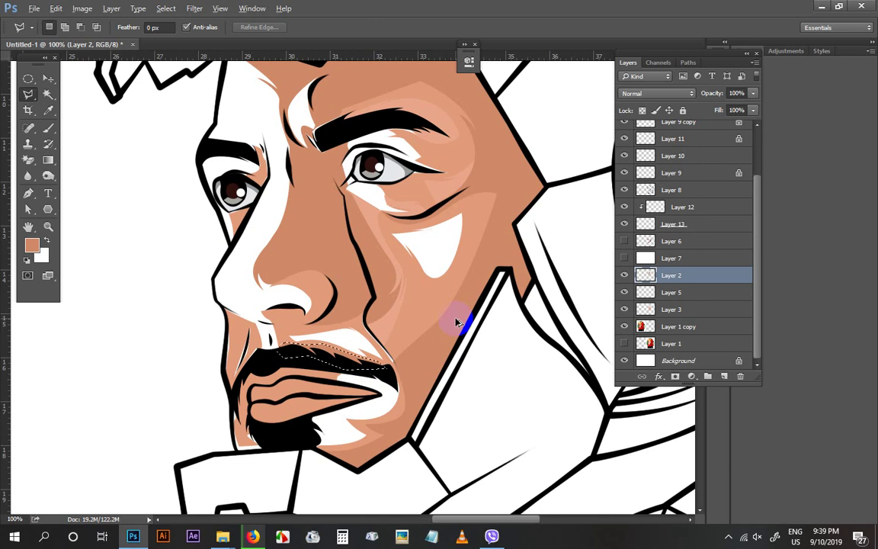
key(v)
Fill the gaps along the face's far edge from below the nose to the chin on Layer 3 with the lighter skin colour, using a Polygonal Lasso selection
click(284, 320)
key(i)
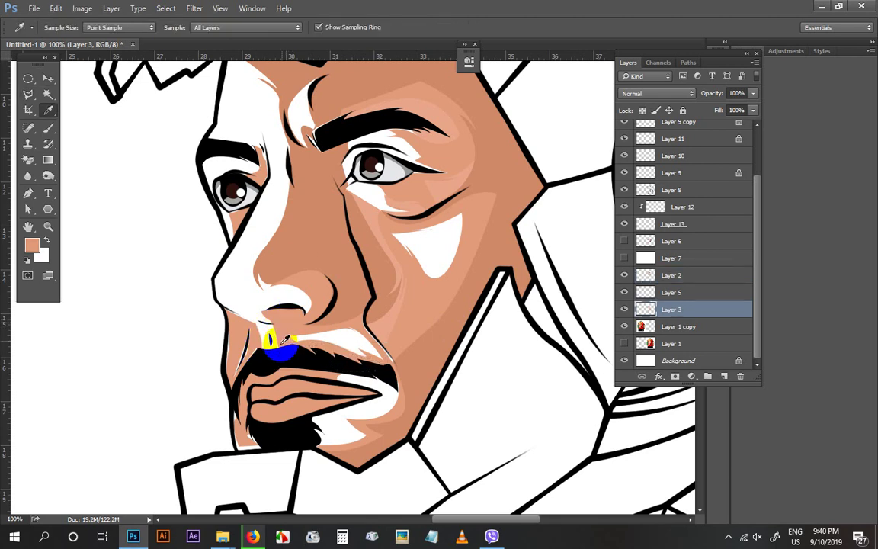
key(l)
click(261, 346)
click(261, 366)
click(236, 375)
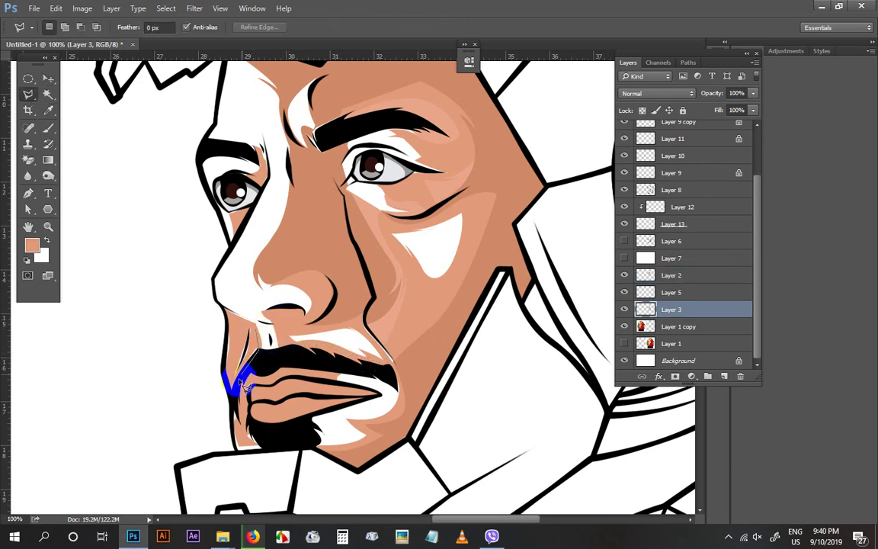
click(235, 390)
click(246, 420)
click(275, 446)
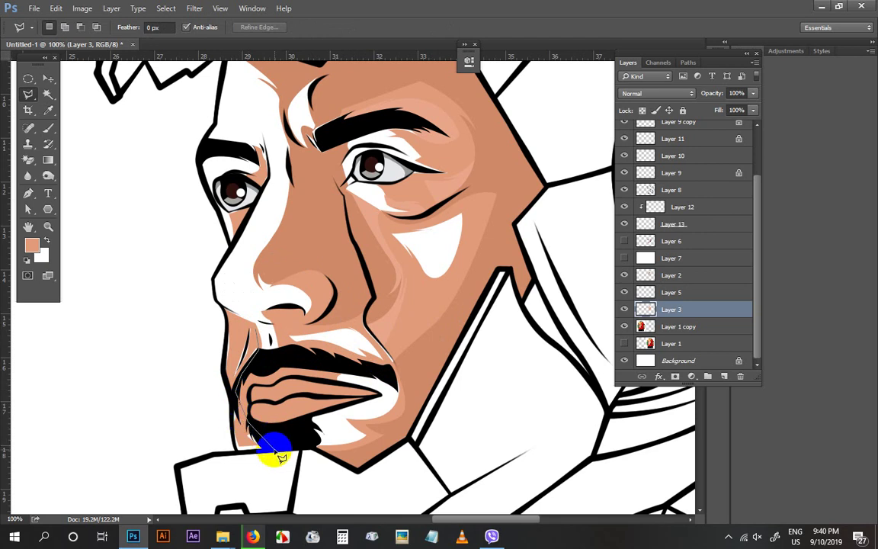
click(235, 453)
click(235, 416)
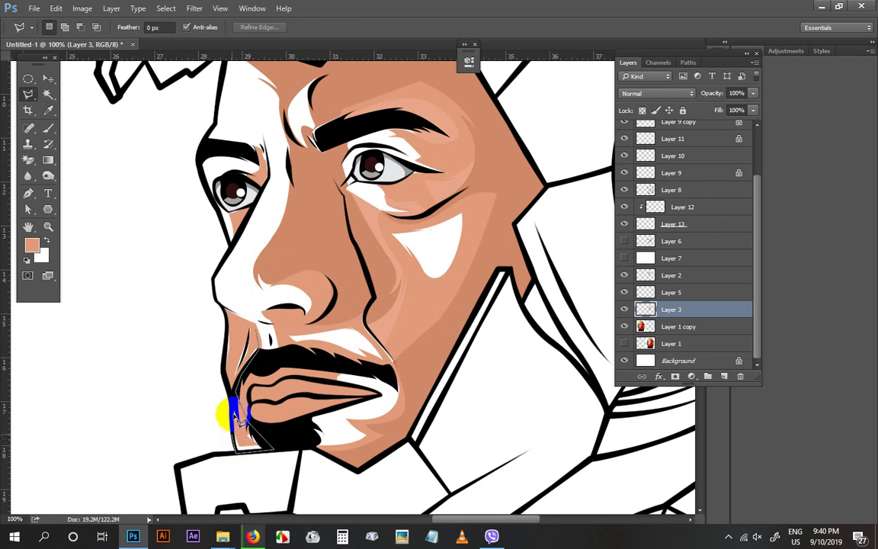
click(226, 370)
click(225, 339)
click(223, 309)
click(252, 326)
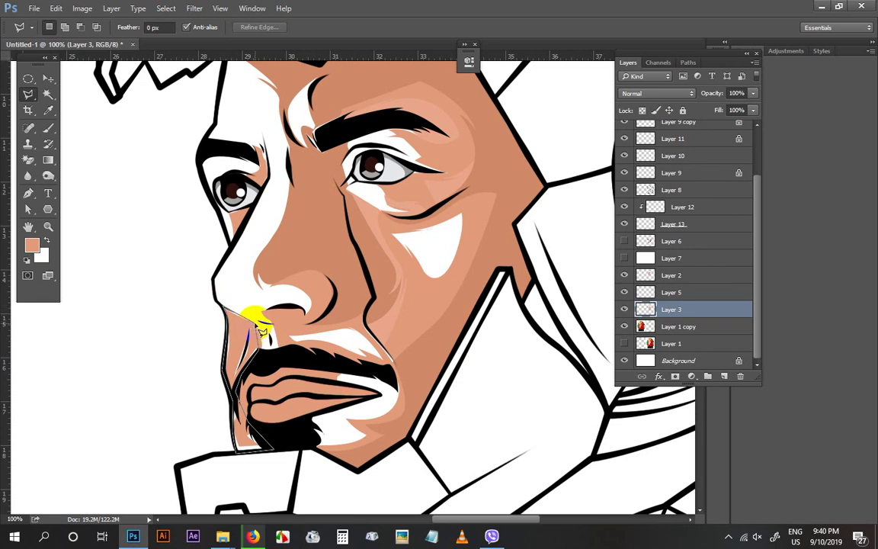
double_click(256, 330)
key(i)
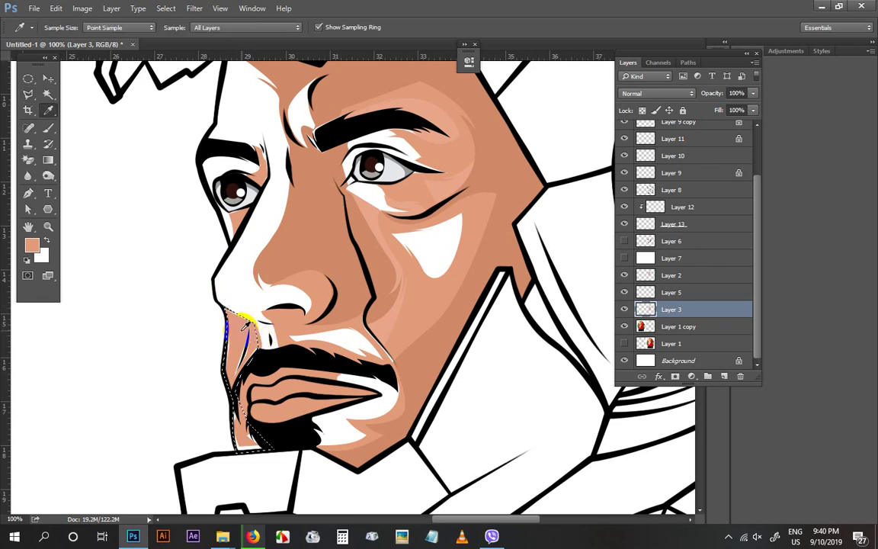
key(v)
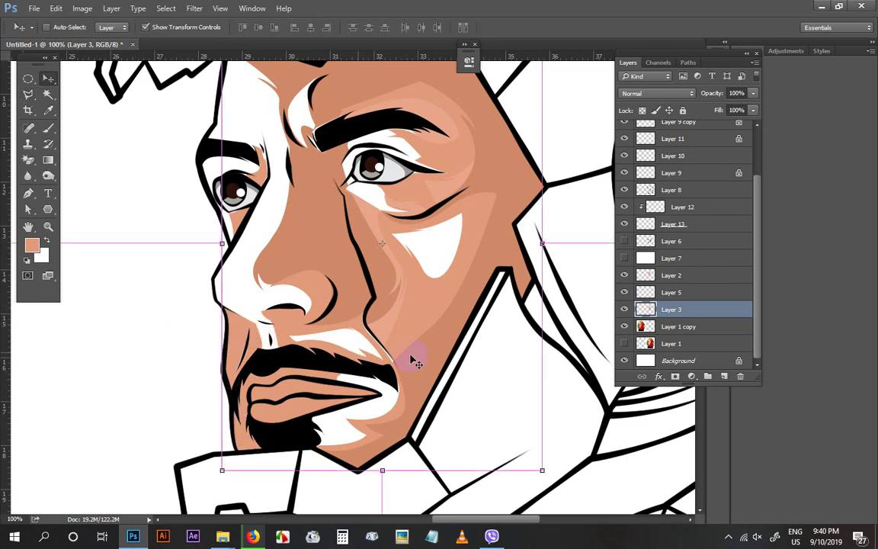
Start a Polygonal Lasso outline of the whole face, tracing the profile from the helmet corner past the brow, nose and lips to the collar
key(ctrl+minus)
key(ctrl+minus)
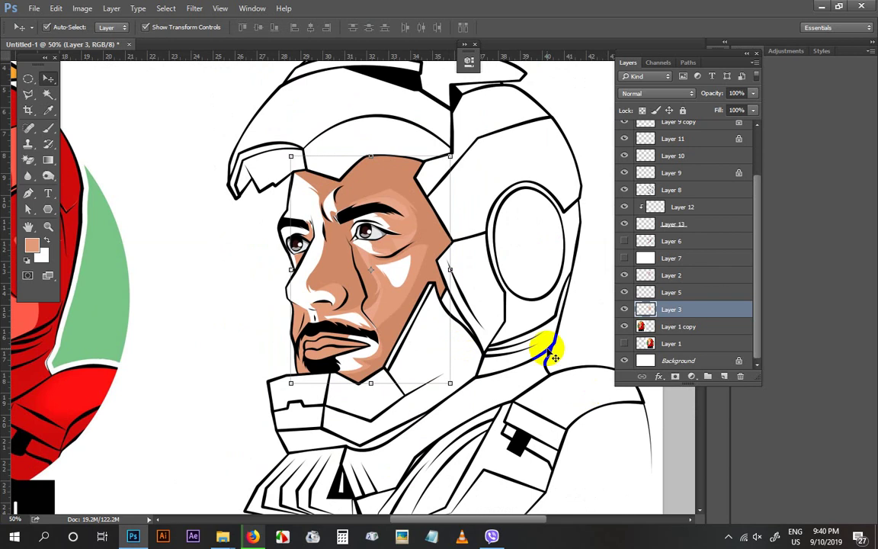
scroll(305, 174, up, 1)
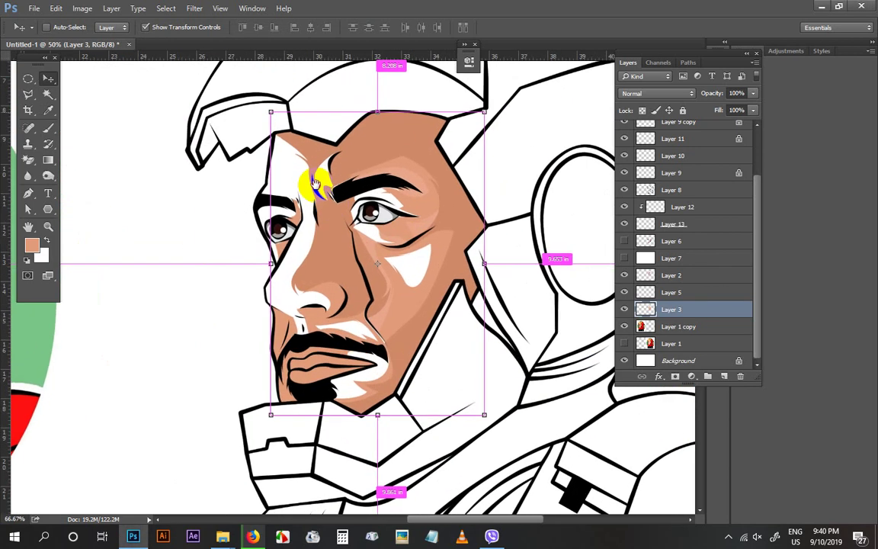
key(l)
scroll(299, 203, up, 1)
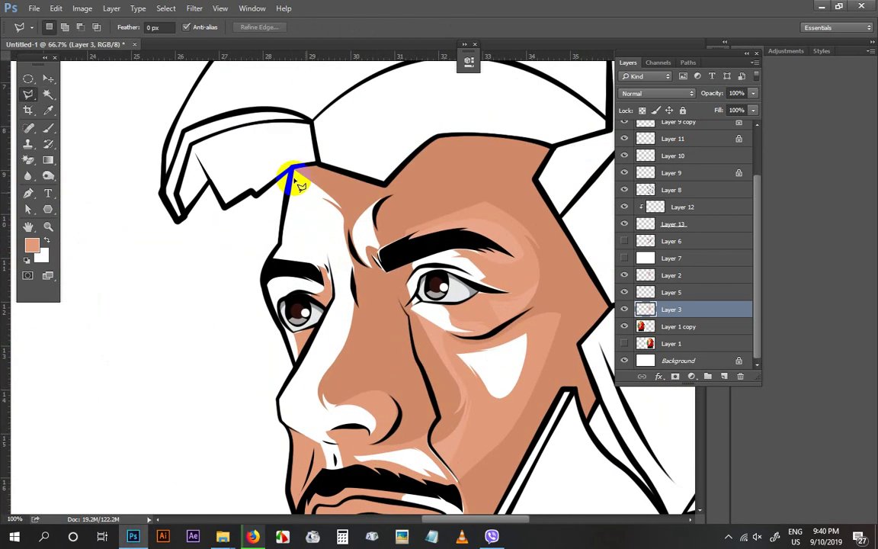
click(280, 240)
click(270, 257)
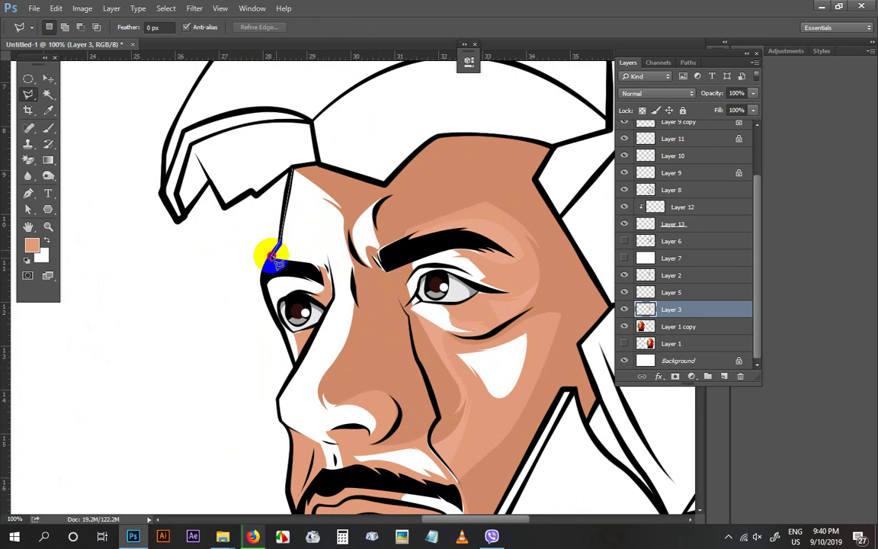
click(263, 280)
click(268, 302)
click(285, 336)
click(294, 368)
drag(302, 338, 307, 264)
click(284, 324)
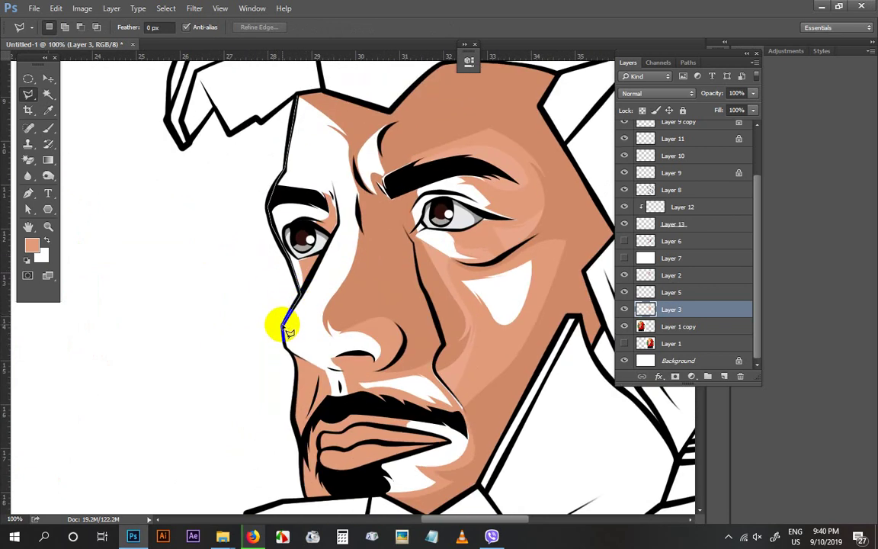
click(285, 346)
click(296, 369)
drag(308, 395, 294, 286)
click(279, 305)
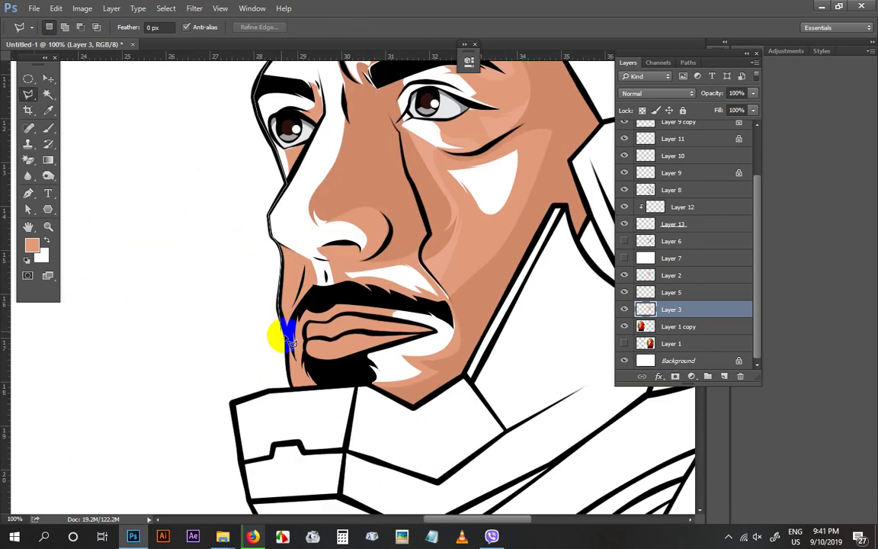
click(286, 334)
click(290, 388)
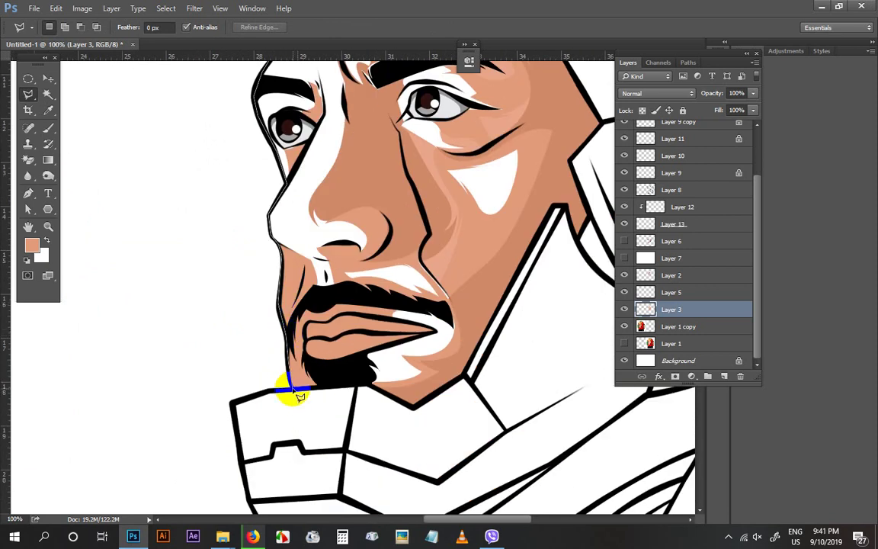
Continue the lasso outline along the chin and up the jaw to the helmet's cheek edge
click(368, 385)
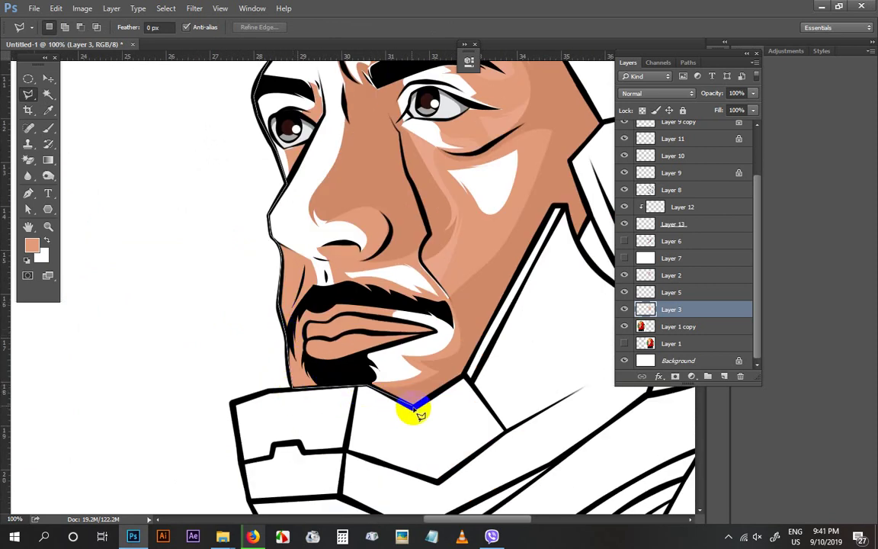
click(414, 407)
click(467, 377)
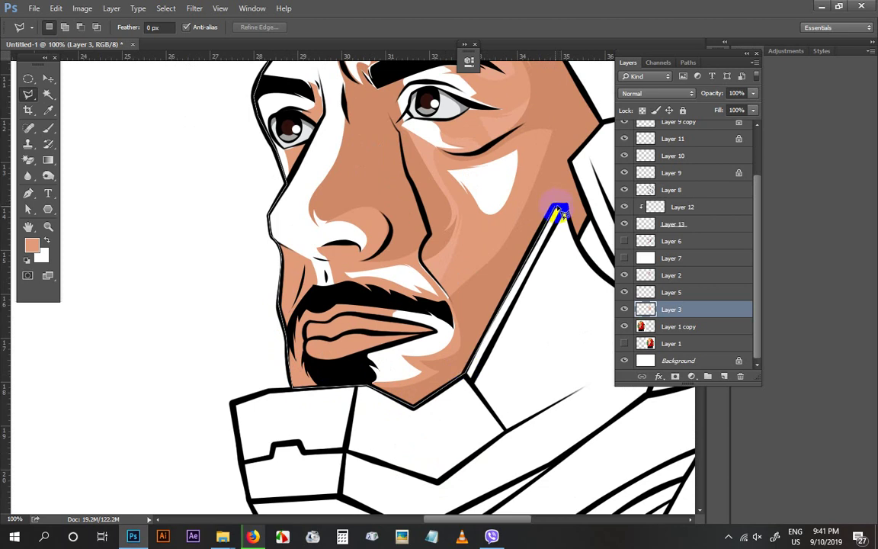
click(561, 206)
click(584, 212)
click(570, 157)
Close the face selection along the helmet's side edge and the V-shaped forehead line back to the starting corner
drag(577, 145, 416, 300)
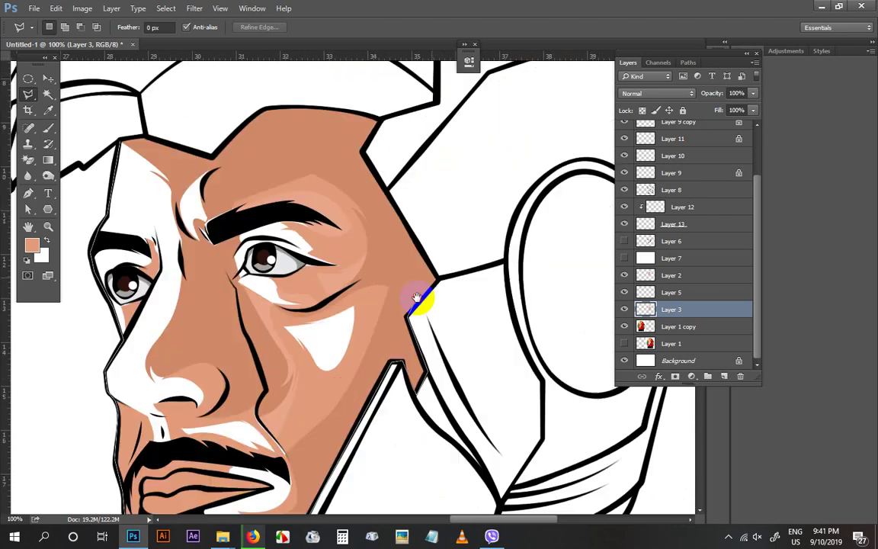
click(440, 279)
click(363, 153)
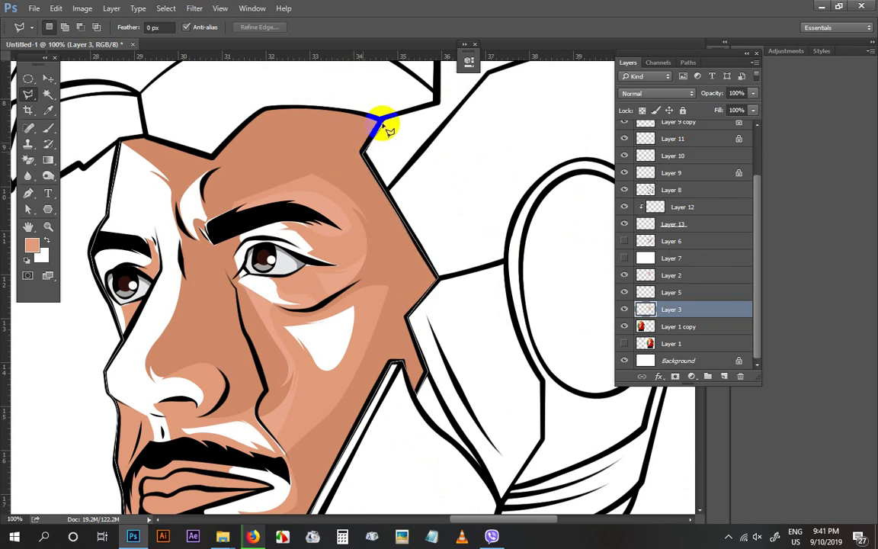
click(380, 120)
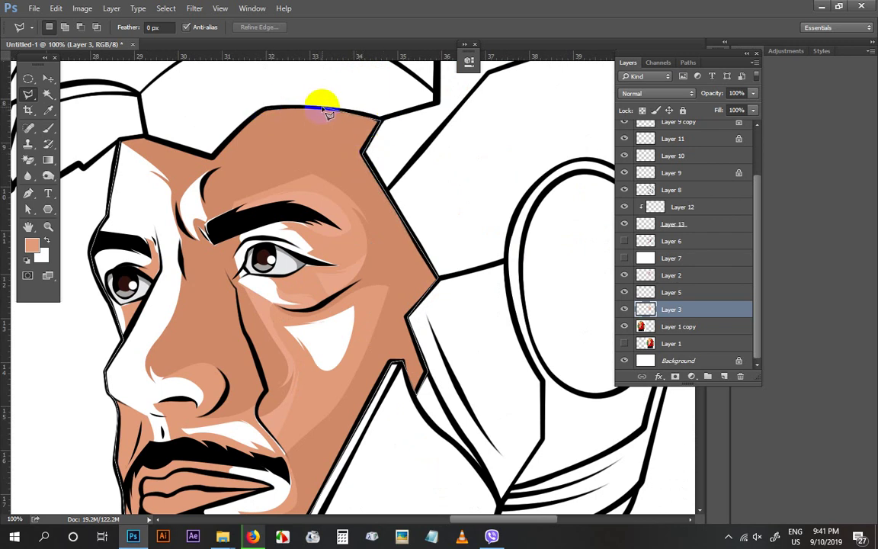
click(322, 108)
click(210, 153)
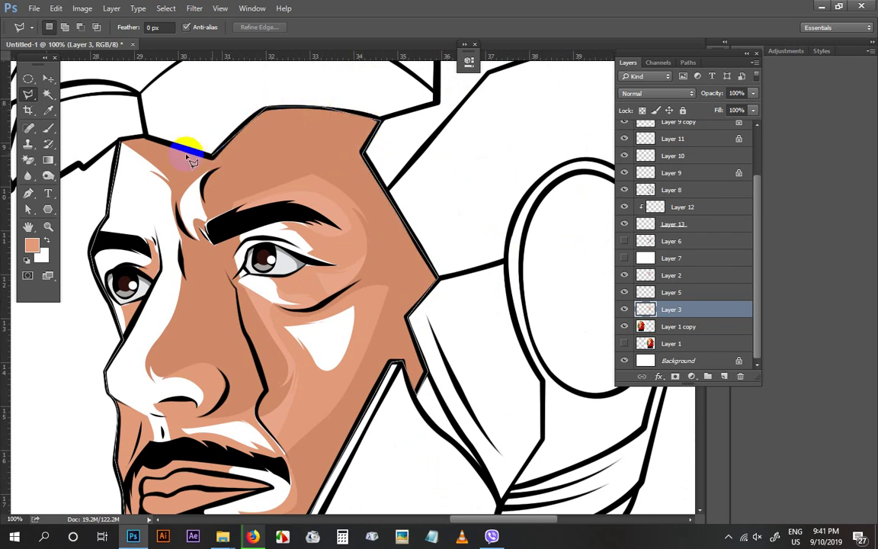
click(148, 140)
click(122, 140)
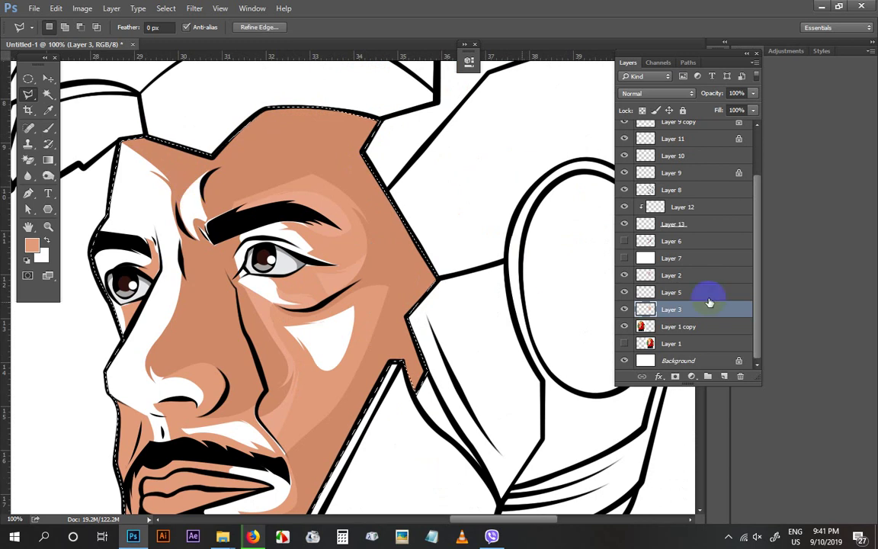
Show the reference Layer 1, sample the pale skin colour from the face highlight, and hide Layer 1 again
click(625, 344)
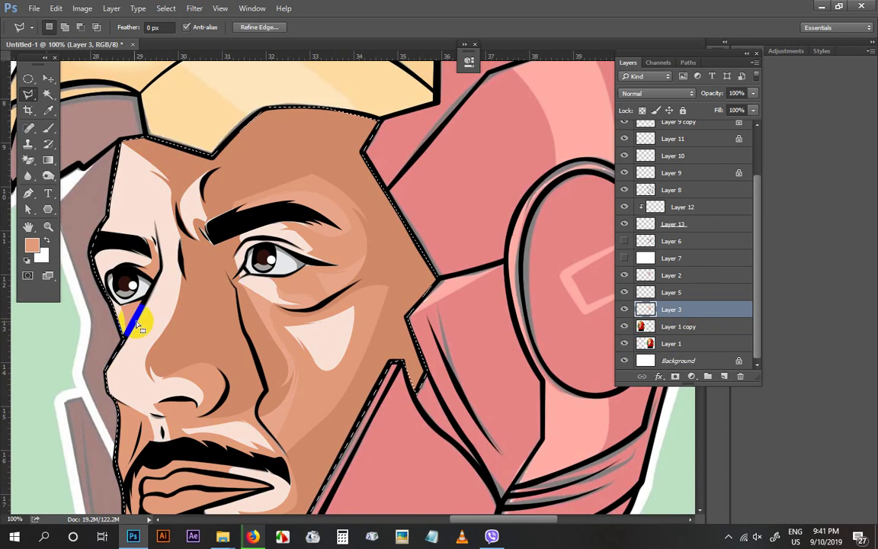
key(i)
click(169, 286)
click(623, 308)
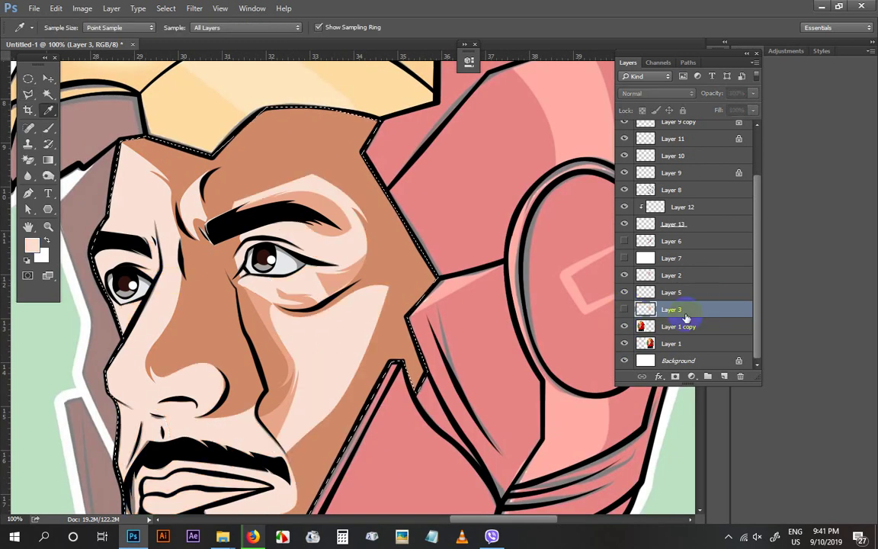
click(624, 344)
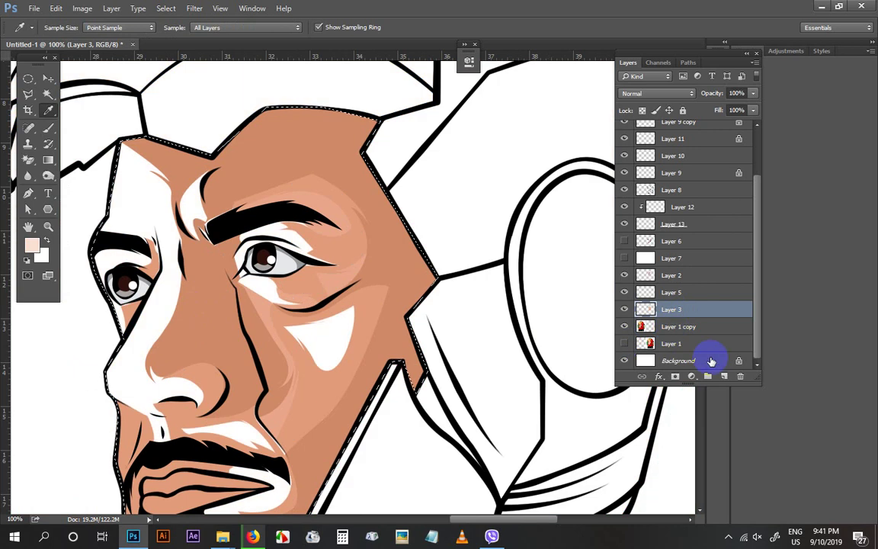
Add a new layer beneath Layer 3 and fill the face selection with the pale skin colour
click(708, 375)
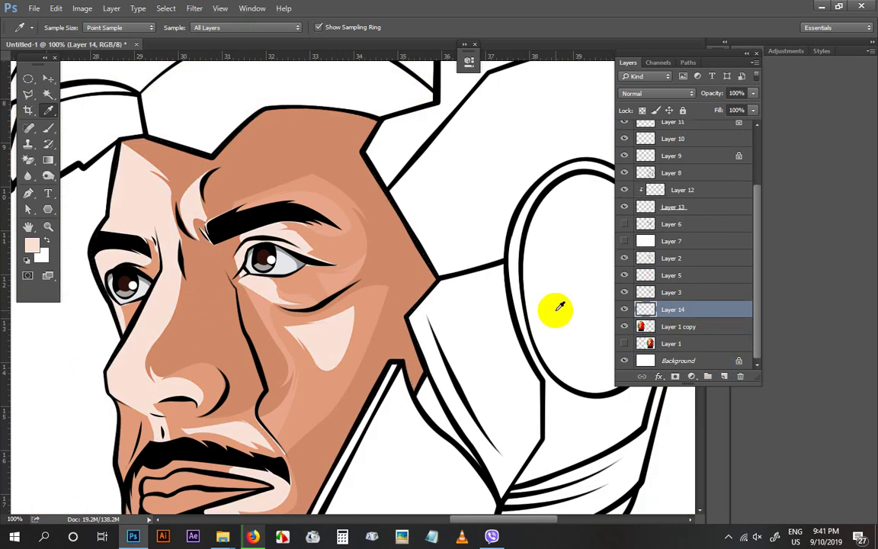
key(ctrl+minus)
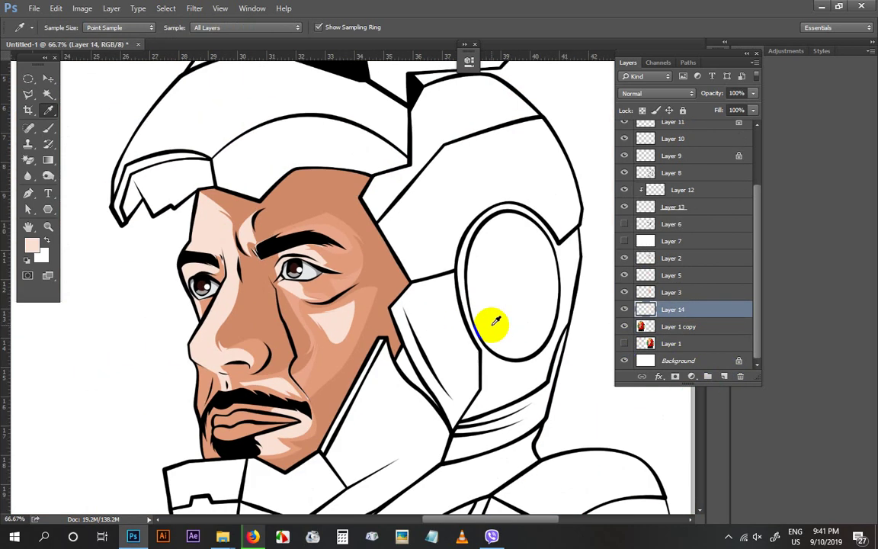
key(ctrl+plus)
click(47, 80)
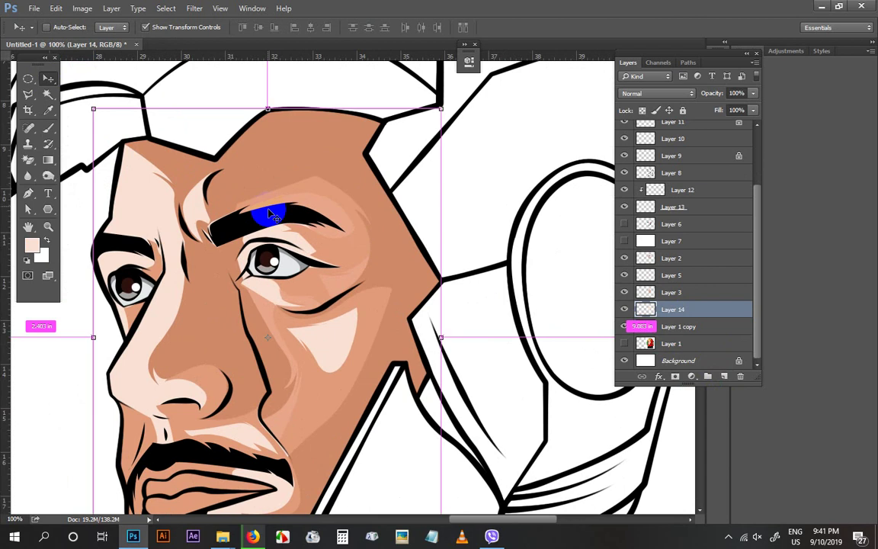
Make Layer 5 active and toggle its visibility to check the salmon shading under the eye
key(ctrl+plus)
key(ctrl+plus)
drag(236, 316, 378, 339)
ctrl+click(340, 350)
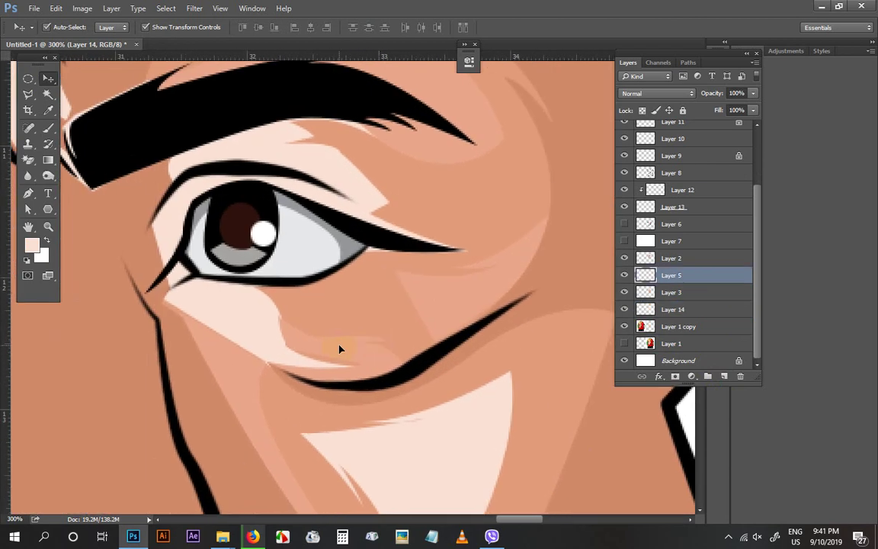
key(p)
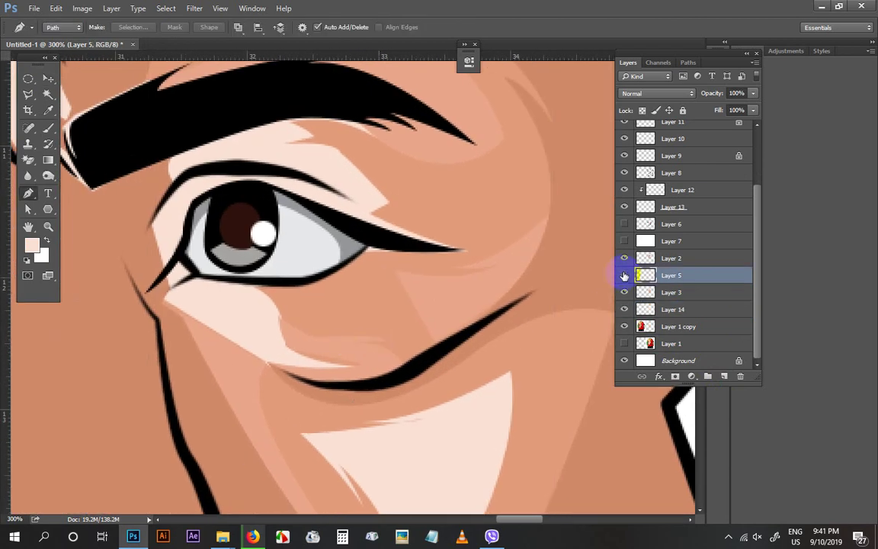
click(624, 275)
click(625, 275)
Draw a closed curved path on Layer 5 between the under-eye highlight and the eye-bag line, and convert it to a selection
click(278, 310)
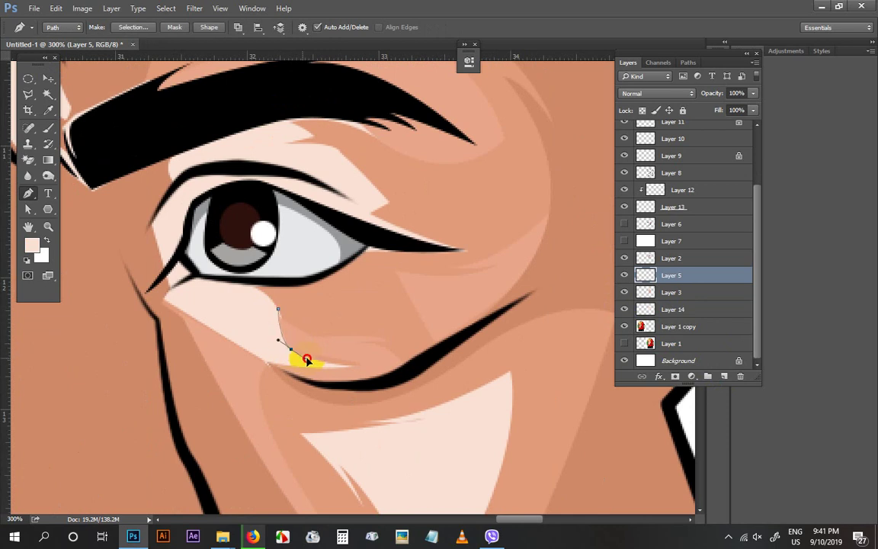
click(355, 366)
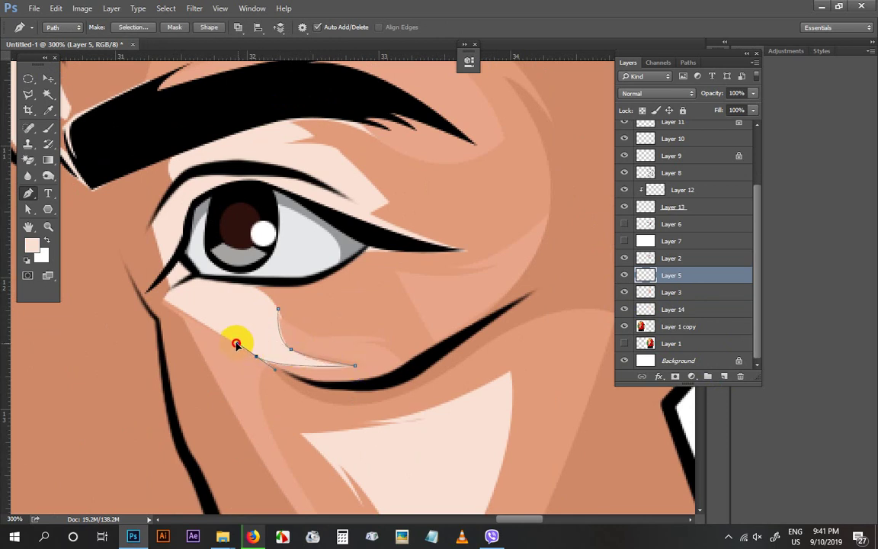
click(260, 363)
drag(269, 364, 277, 370)
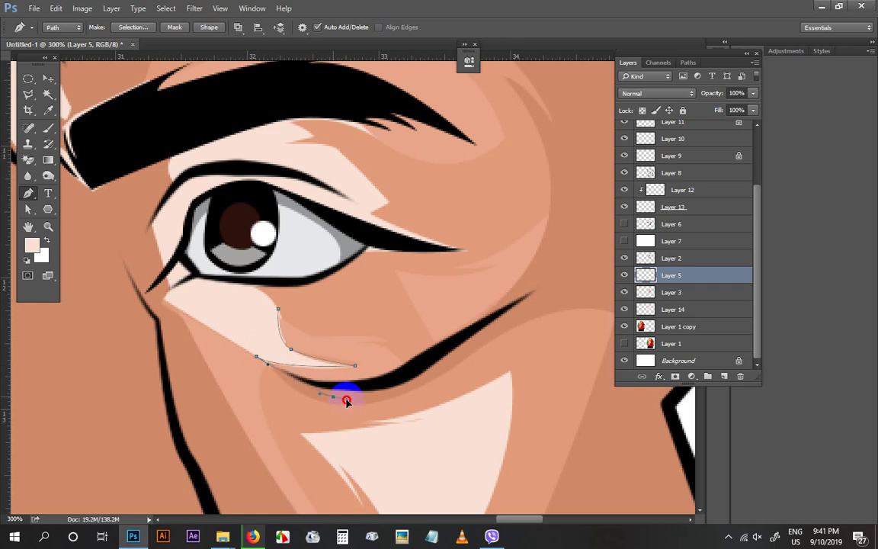
drag(339, 386, 365, 383)
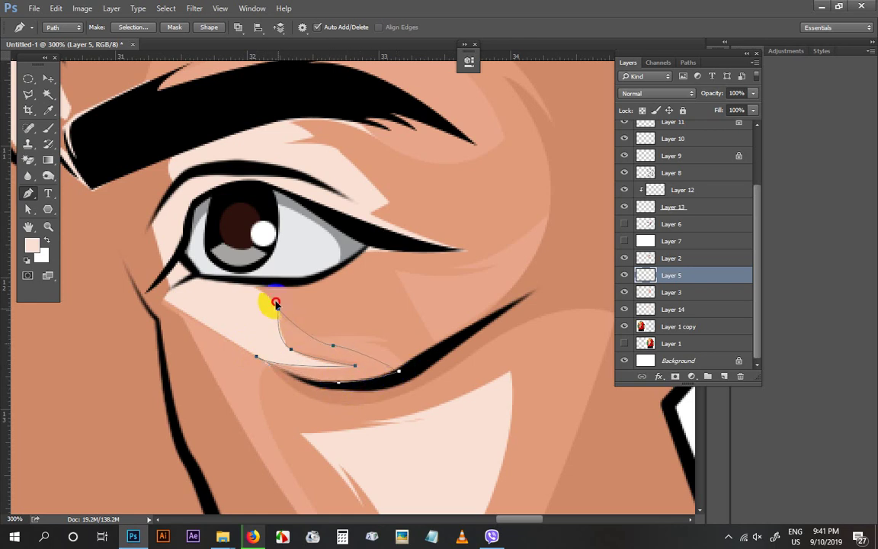
key(ctrl+Return)
Sample the salmon under-eye tone, fill the selection with it, deselect, and toggle Layer 5 to check the shading
key(i)
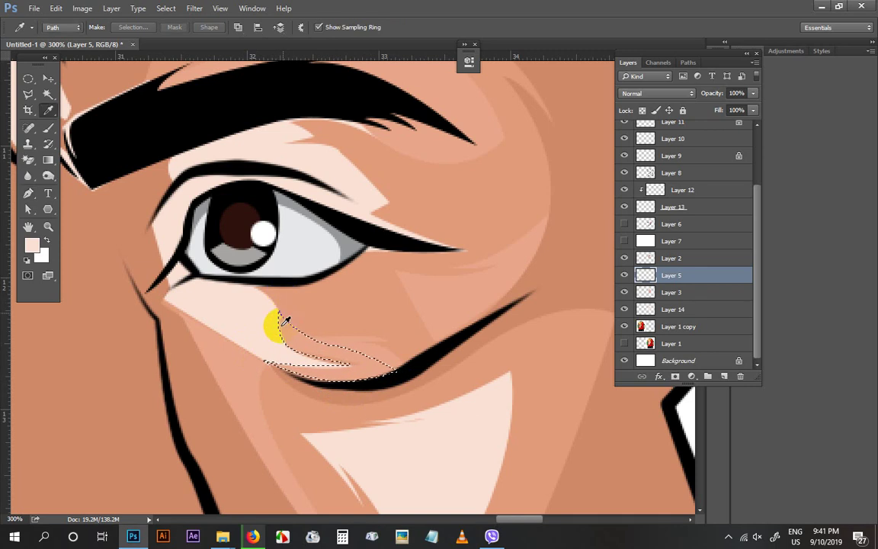
click(293, 336)
key(ctrl+h)
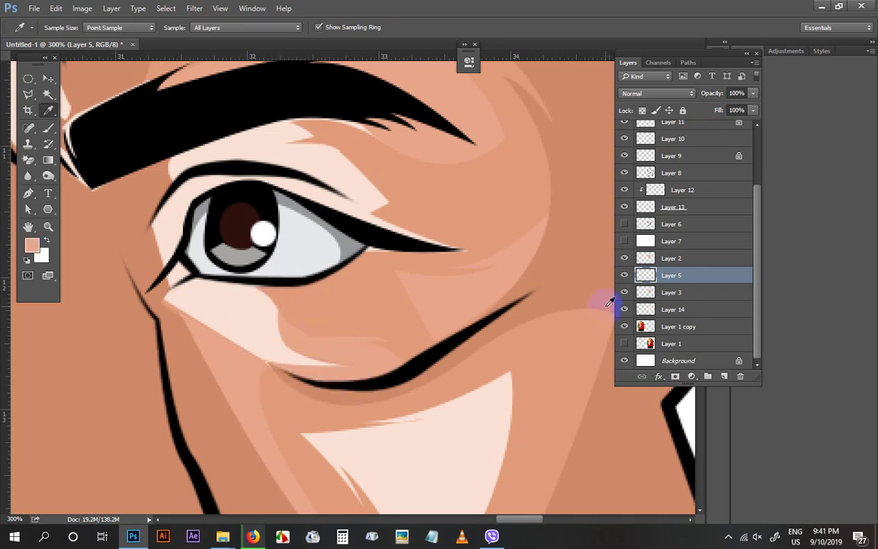
key(v)
click(624, 276)
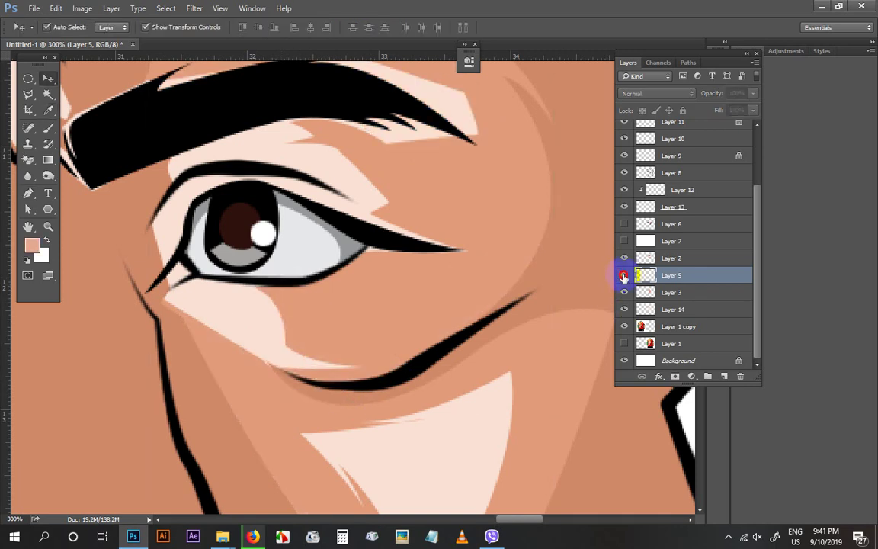
click(624, 276)
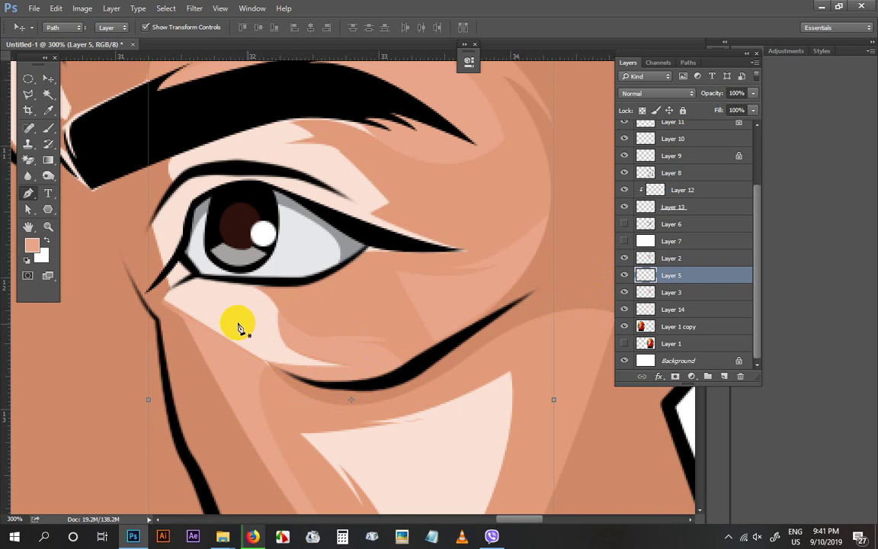
Outline a thin curved sliver along the lower edge of the pale under-eye highlight and fill it with salmon on Layer 5
key(p)
click(180, 309)
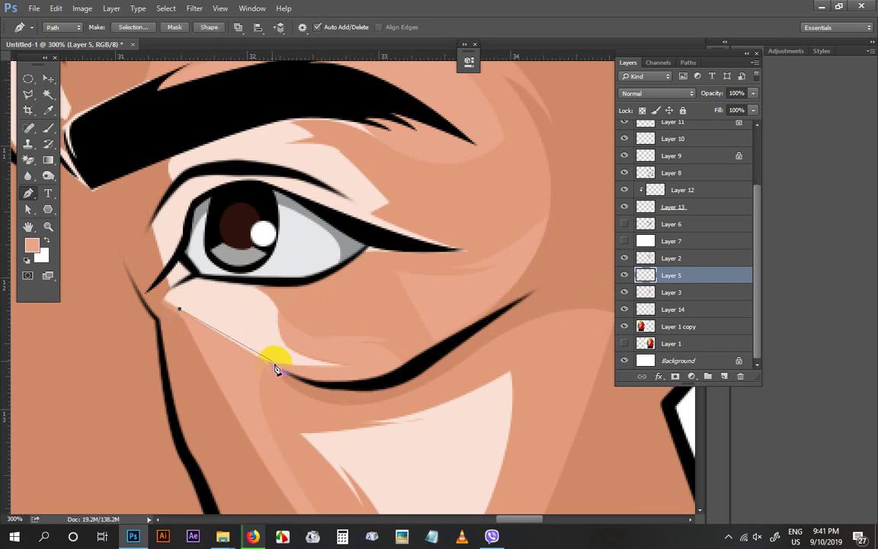
drag(275, 367, 422, 365)
key(ctrl+z)
mouse_move(349, 367)
mouse_down()
mouse_move(454, 369)
mouse_move(349, 368)
mouse_up()
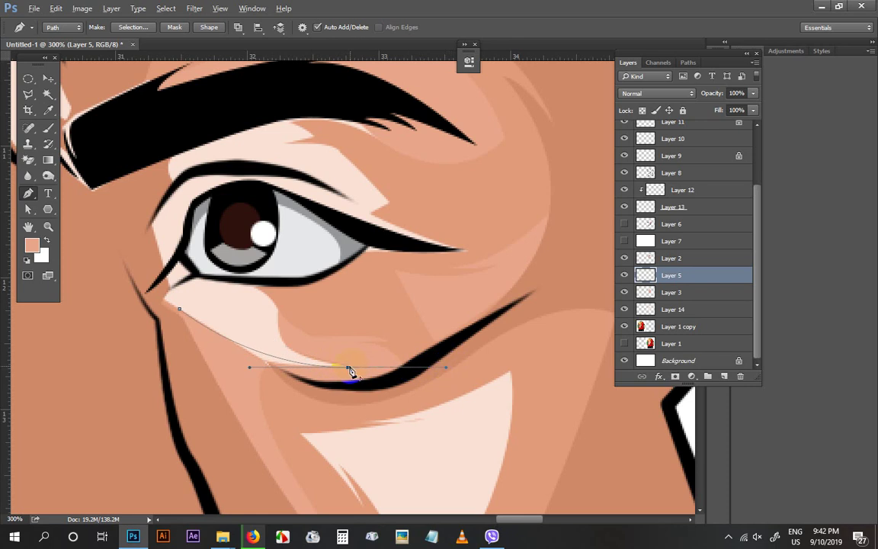
drag(273, 304, 275, 308)
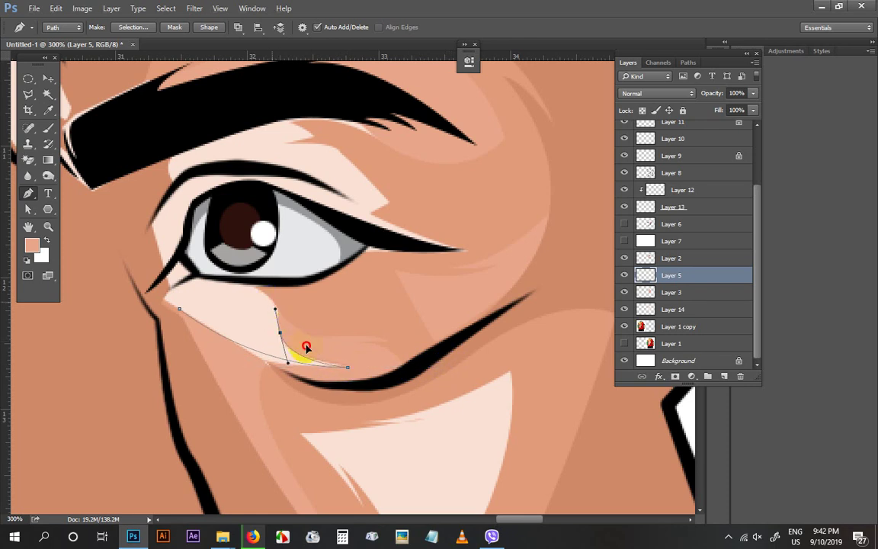
drag(328, 385, 326, 381)
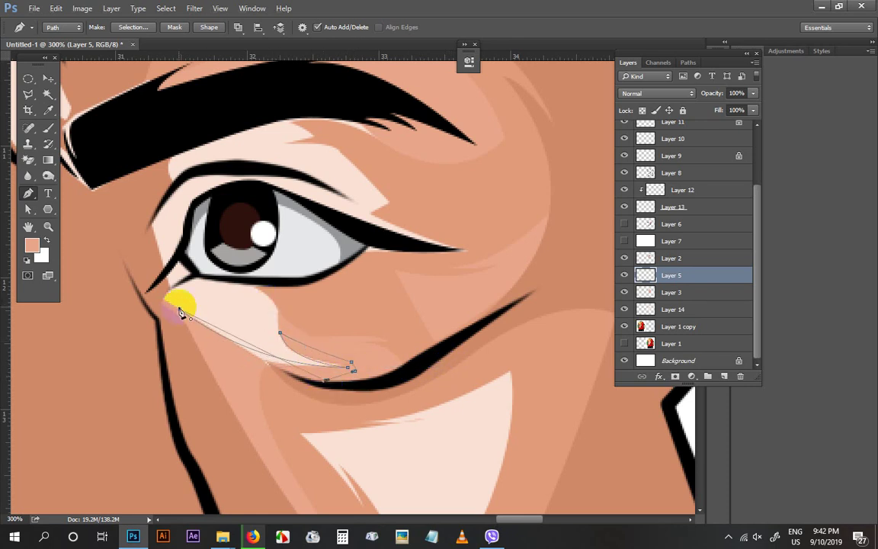
drag(179, 309, 152, 260)
key(ctrl+Return)
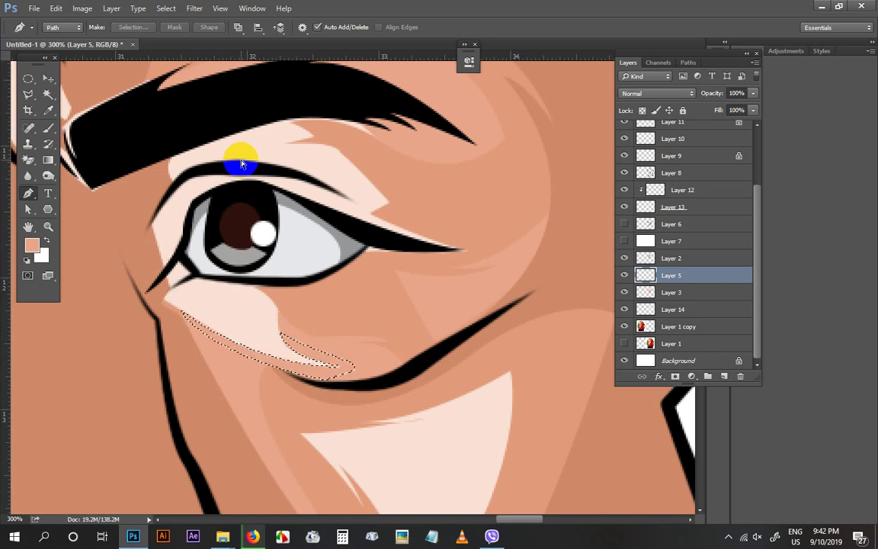
key(ctrl+minus)
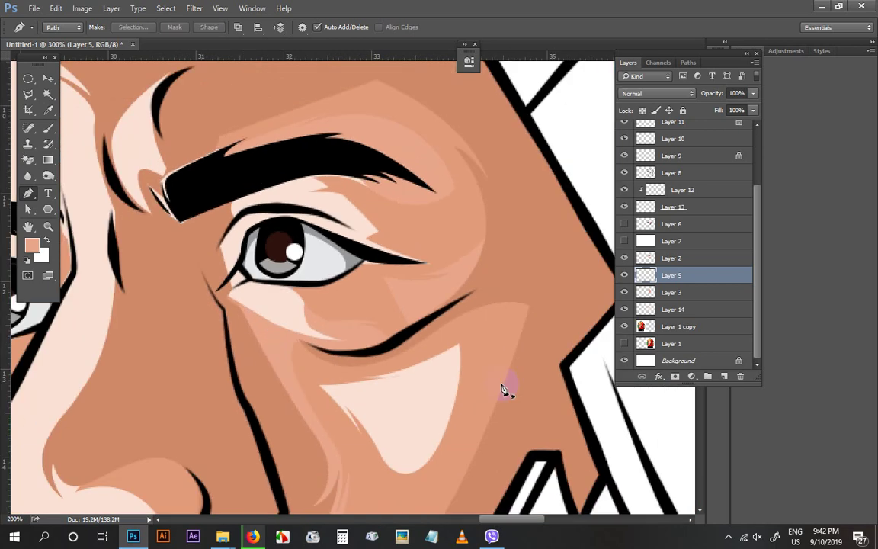
key(ctrl+minus)
On Layer 2, outline a thin curved strip along the top edge of the cheek shape near the eye crease and fill it with salmon
drag(477, 377, 393, 335)
key(ctrl+plus)
key(ctrl+plus)
click(48, 79)
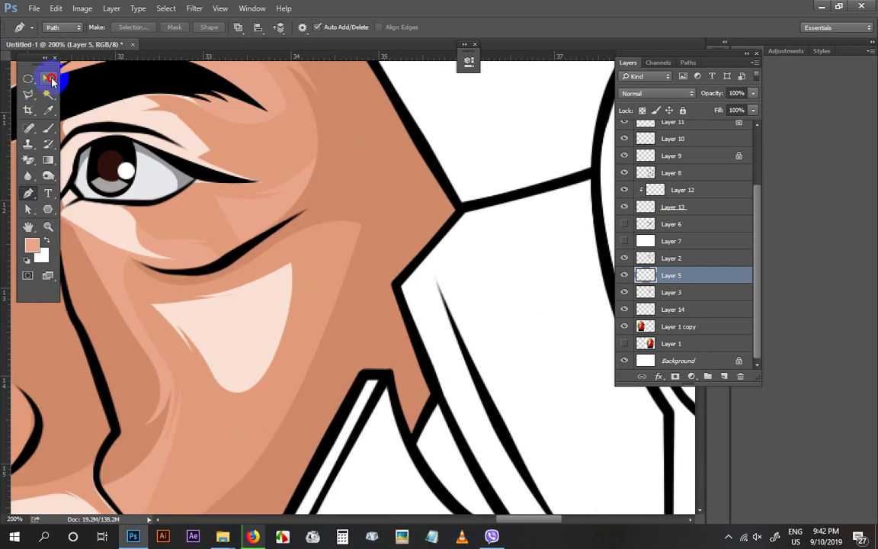
click(372, 238)
key(p)
scroll(358, 218, up, 2)
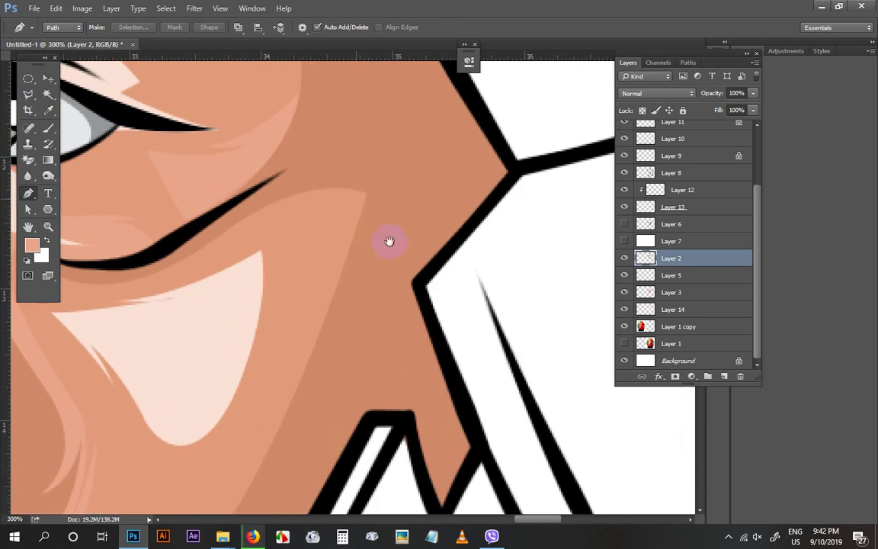
click(341, 229)
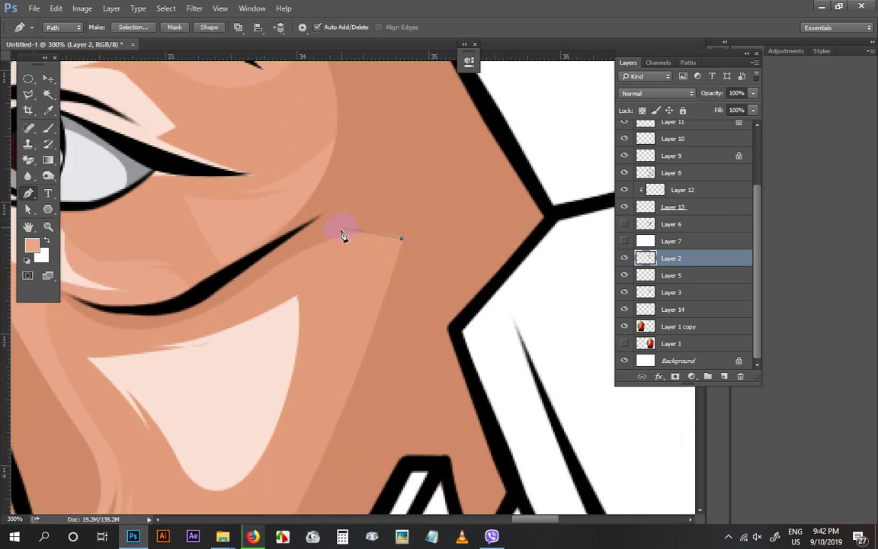
key(ctrl+alt+z)
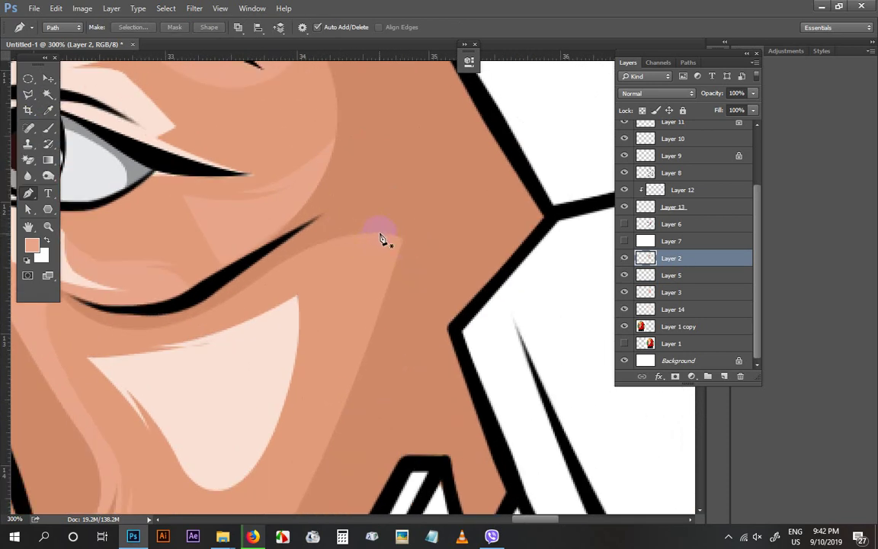
drag(312, 237, 288, 246)
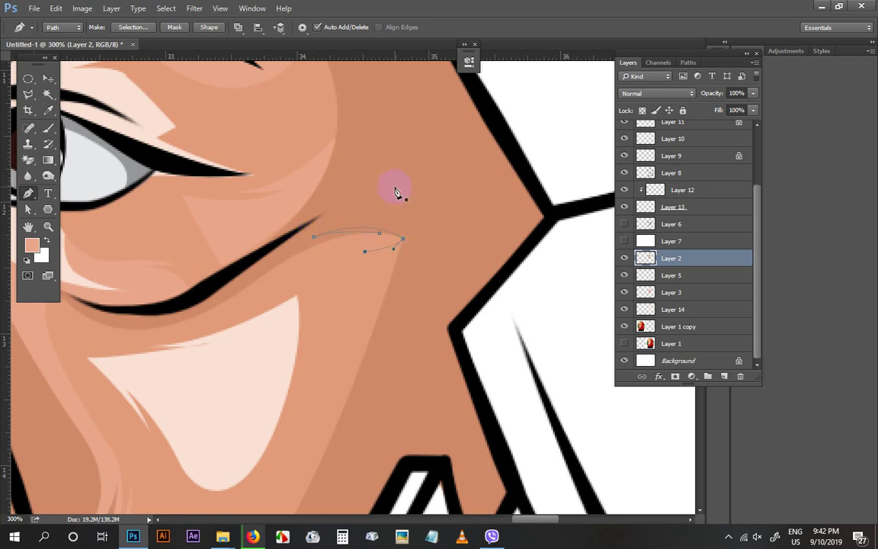
key(ctrl+Return)
key(alt+BackSpace)
key(ctrl+d)
key(ctrl+minus)
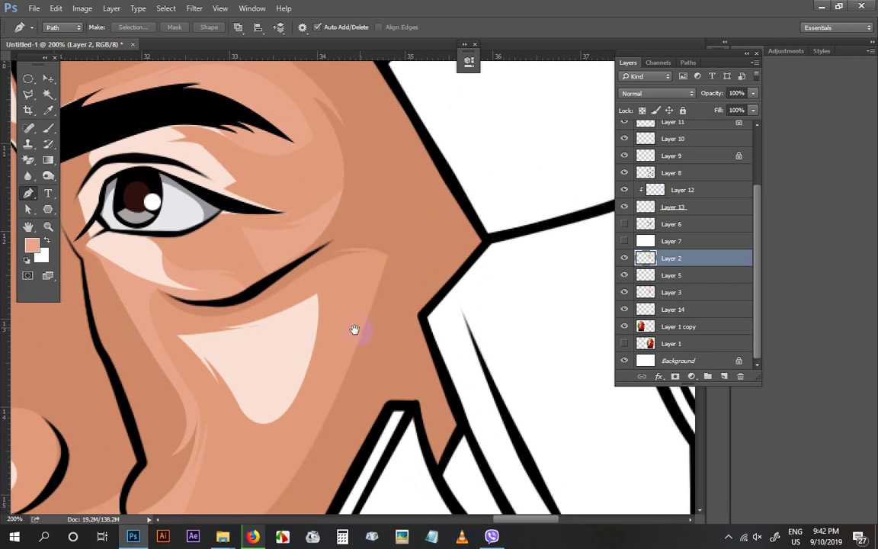
Outline a long curved strip down the outer edge of the cheek on Layer 2, fill it with salmon and deselect
drag(355, 330, 415, 242)
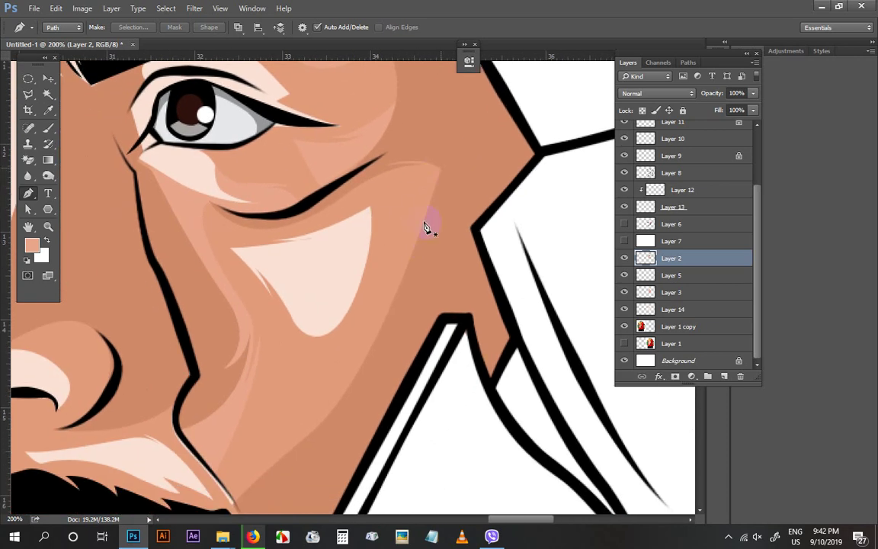
drag(356, 396, 339, 418)
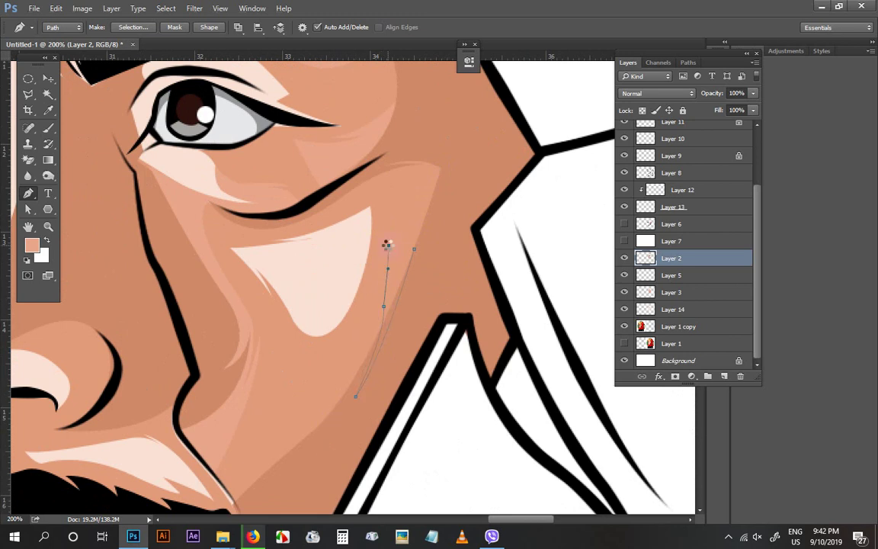
key(ctrl+Return)
key(alt+BackSpace)
key(ctrl+d)
key(ctrl+minus)
key(ctrl+minus)
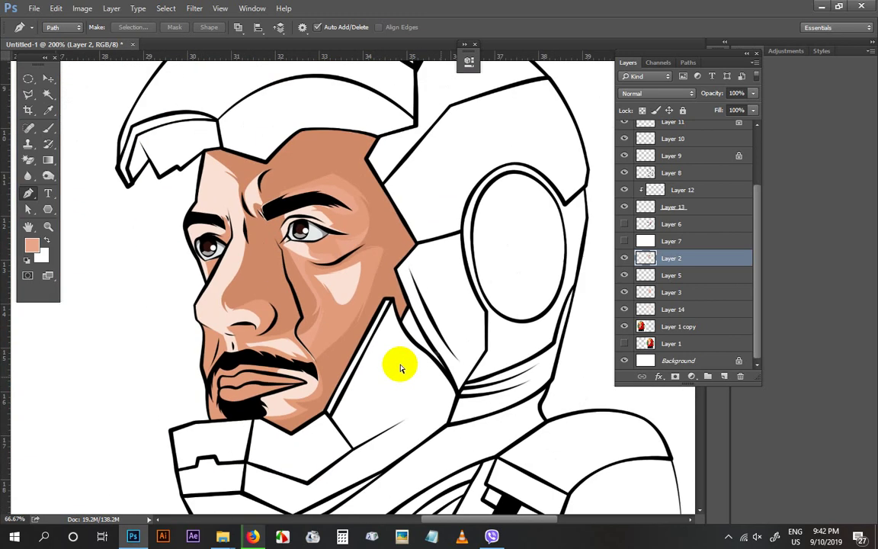
On Layer 3, outline a pointed highlight shape on the nose above the nostril and delete that area to expose the pale base
drag(397, 361, 471, 383)
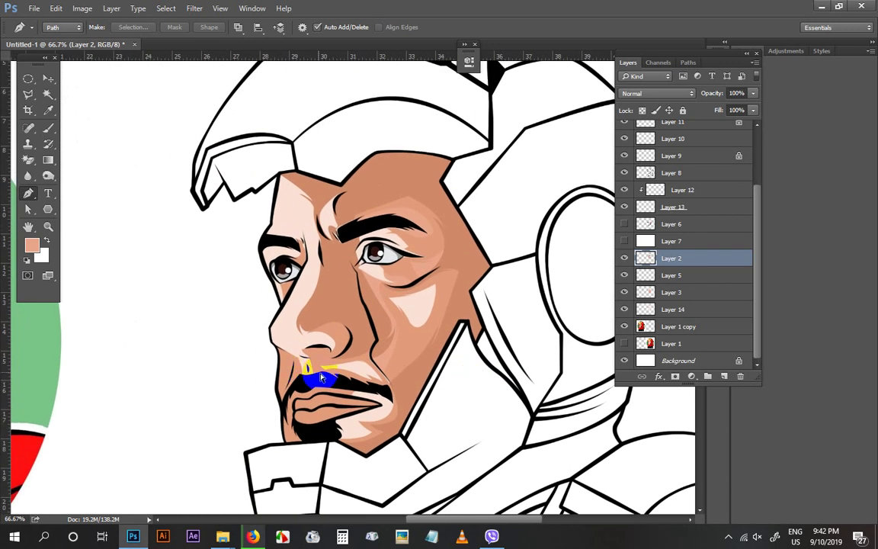
key(ctrl+plus)
key(ctrl+plus)
key(v)
click(313, 414)
drag(313, 414, 349, 419)
key(p)
click(245, 371)
key(ctrl+z)
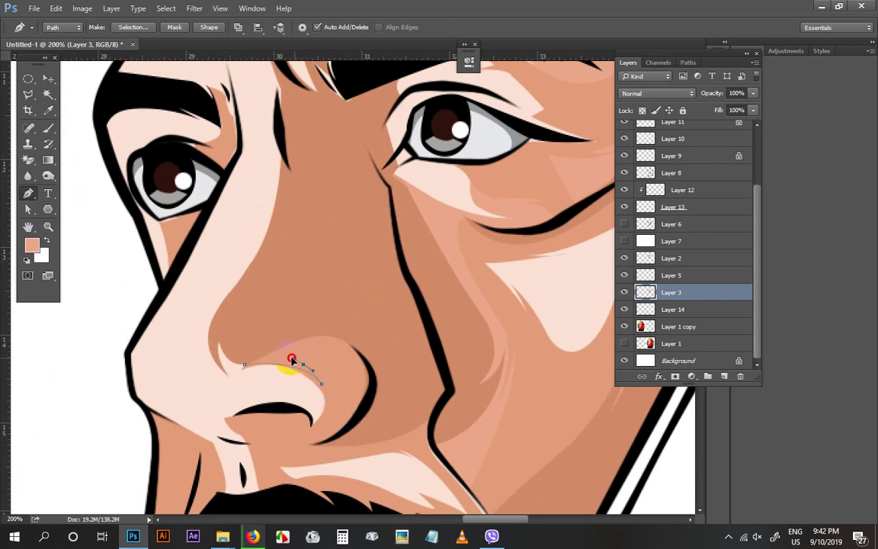
drag(304, 371, 326, 393)
drag(312, 429, 234, 385)
key(ctrl+Return)
key(Delete)
key(ctrl+d)
Outline the area from the nostril down to the moustache beside the pale strip and delete it from Layer 3
drag(320, 364, 355, 320)
drag(363, 286, 380, 248)
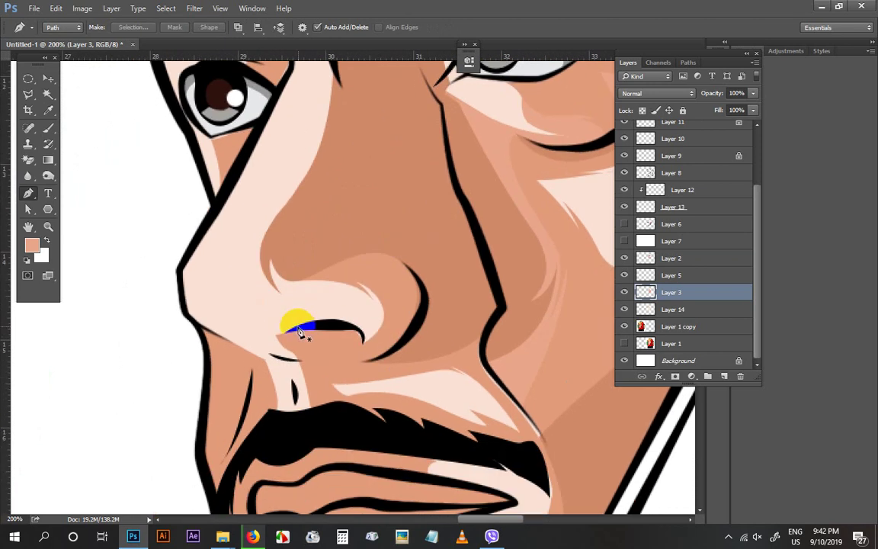
click(296, 328)
click(286, 332)
click(295, 351)
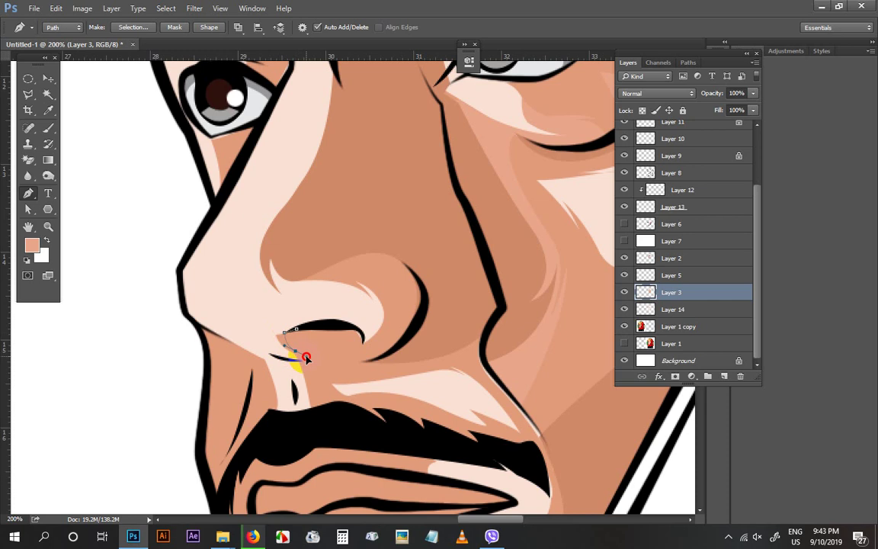
drag(305, 357, 307, 356)
click(312, 410)
drag(306, 415, 302, 411)
click(287, 368)
click(262, 330)
click(267, 318)
key(ctrl+Return)
key(Delete)
key(ctrl+d)
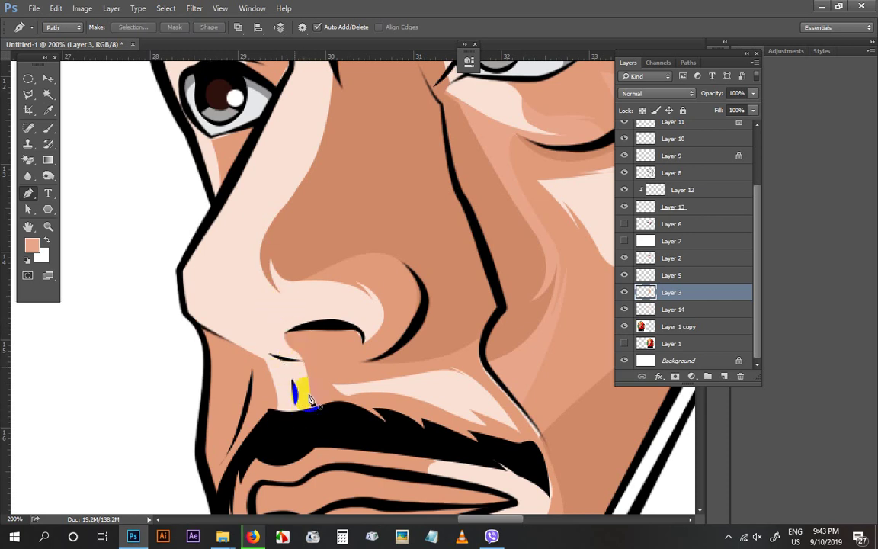
Outline the outer edge of the pale strip between nose and moustache and clear that sliver from Layer 3
drag(268, 415, 286, 394)
click(269, 352)
click(268, 354)
key(ctrl+Return)
key(ctrl+minus)
key(ctrl+minus)
drag(451, 392, 438, 352)
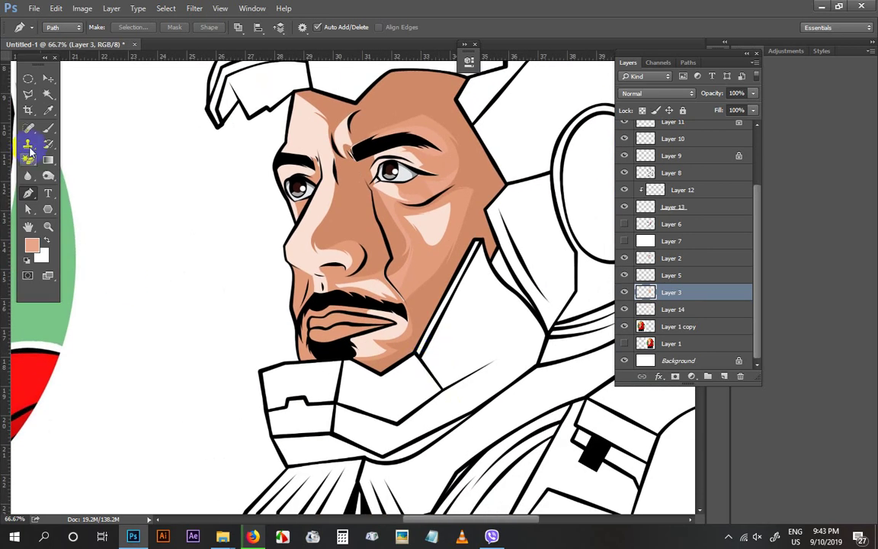
Isolate the short black philtrum line between nose and moustache on its own layer
key(ctrl+plus)
drag(30, 93, 38, 89)
key(ctrl+plus)
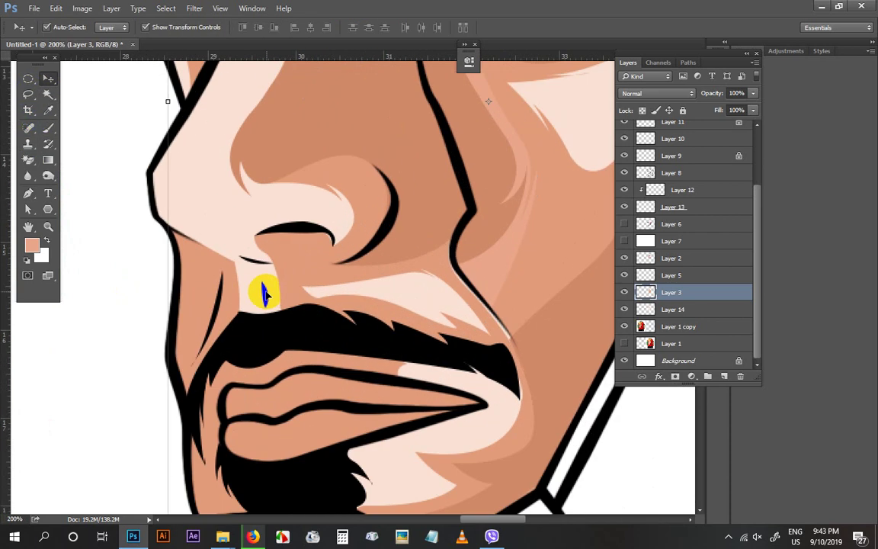
ctrl+click(261, 291)
mouse_move(260, 312)
mouse_down()
mouse_move(251, 280)
mouse_move(265, 294)
mouse_up()
key(ctrl+j)
key(v)
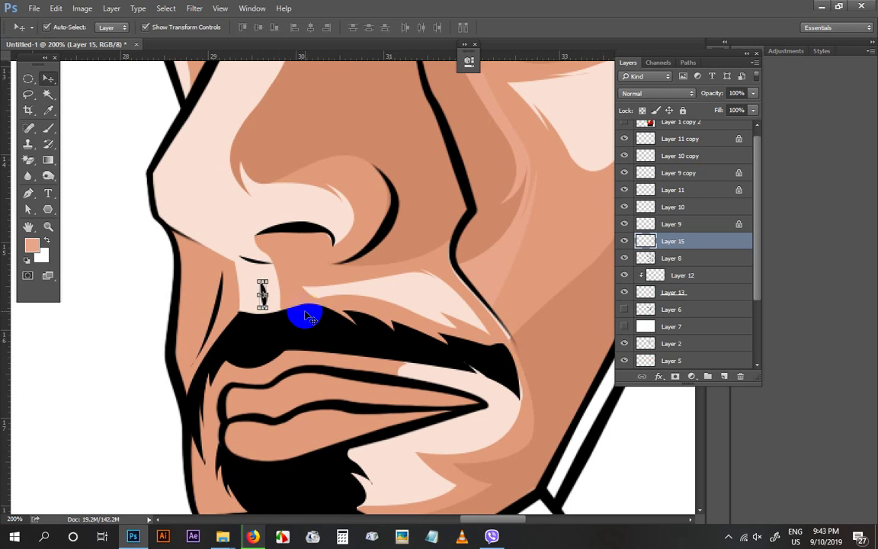
Reposition the philtrum line, scale it to 66.67% width and 122.73% height, and merge its layer with Layer 8
click(255, 282)
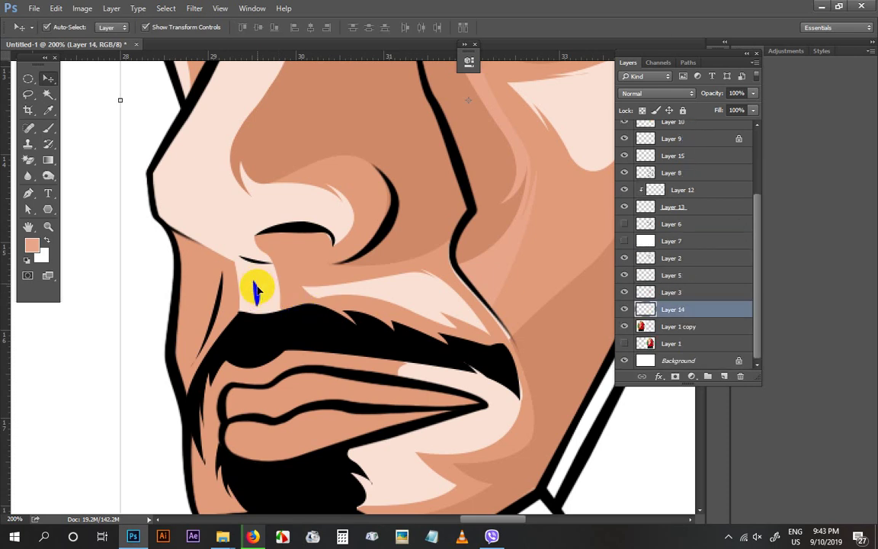
mouse_move(258, 288)
mouse_down()
mouse_move(257, 273)
mouse_move(256, 289)
mouse_up()
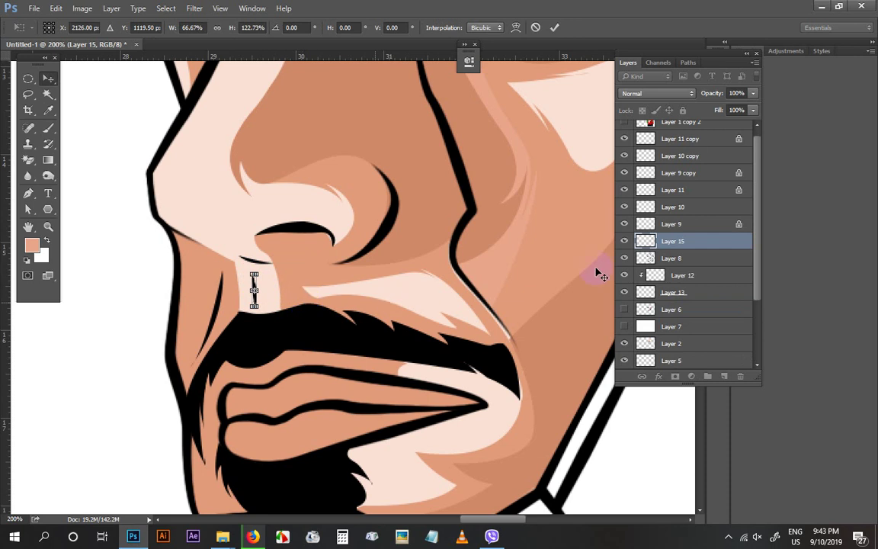
key(Return)
ctrl+click(674, 260)
key(ctrl+e)
Examine the shaded face as a whole and compare it with the finished coloured portrait
key(ctrl+minus)
key(ctrl+minus)
key(ctrl+minus)
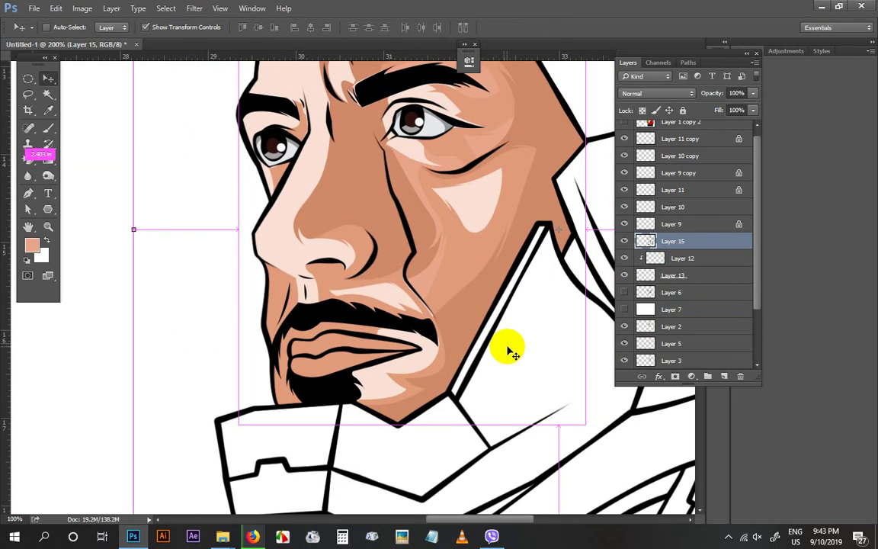
drag(502, 355, 464, 321)
drag(464, 356, 458, 427)
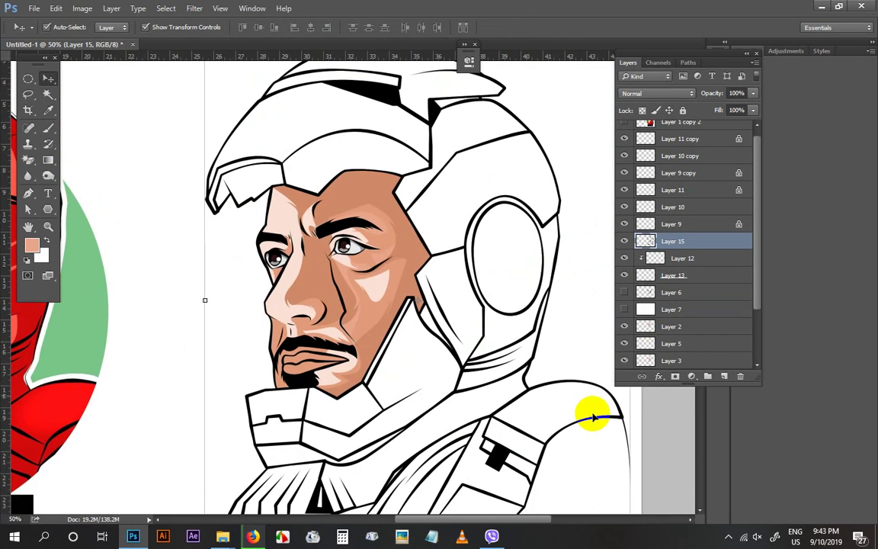
click(666, 432)
drag(642, 405, 615, 359)
drag(355, 376, 369, 372)
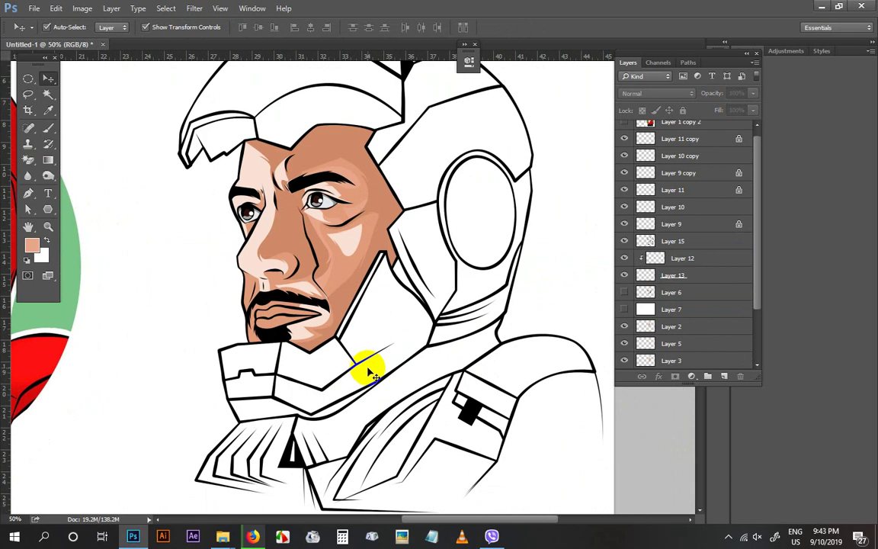
drag(468, 336, 521, 295)
key(ctrl+0)
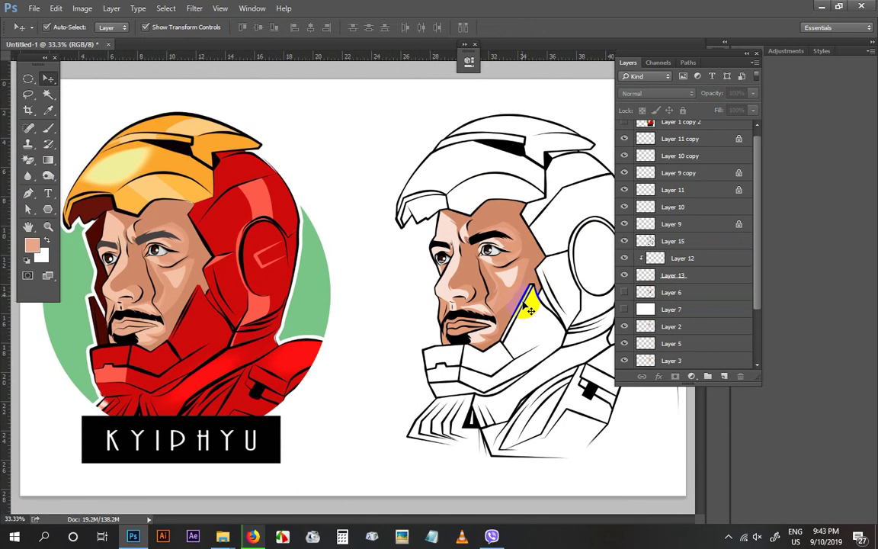
key(ctrl+plus)
key(ctrl+plus)
drag(552, 339, 372, 323)
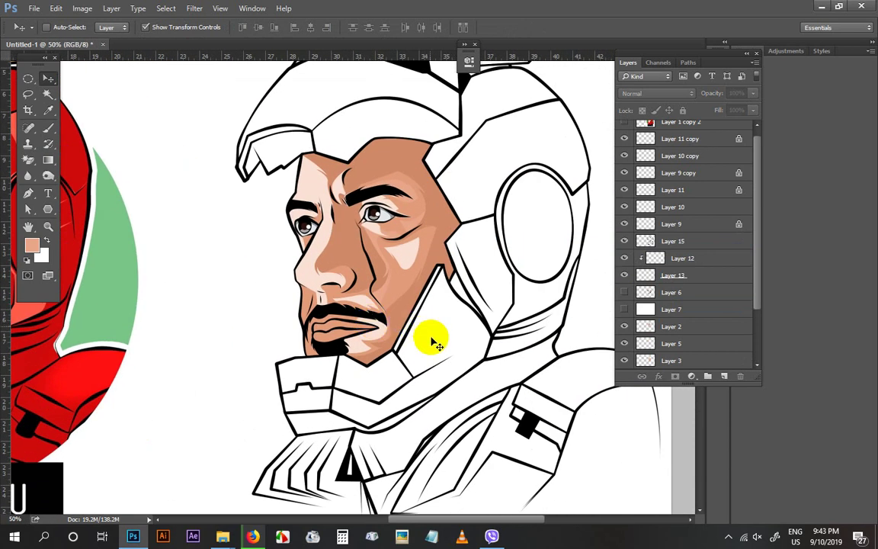
On Layer 3, outline the pale gap along the smile crease above the mouth corner and fill it with the sampled tan
key(ctrl+plus)
key(ctrl+plus)
mouse_move(450, 352)
mouse_down()
mouse_move(455, 363)
mouse_move(412, 344)
mouse_move(413, 363)
mouse_up()
key(ctrl+plus)
key(p)
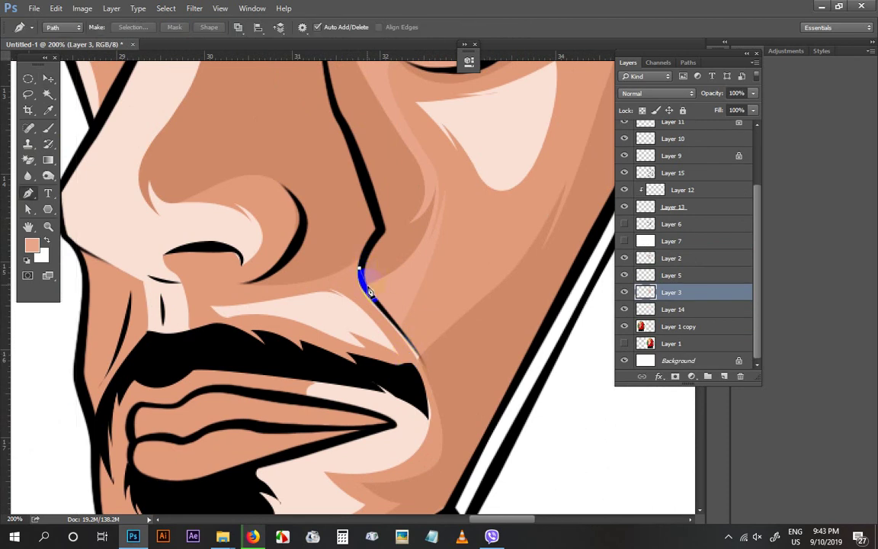
drag(370, 291, 378, 301)
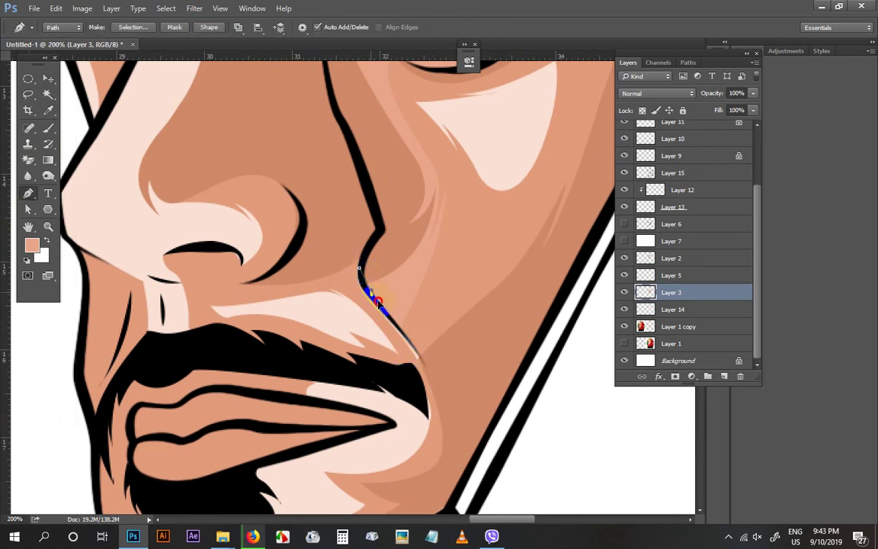
click(408, 356)
key(ctrl+Return)
key(i)
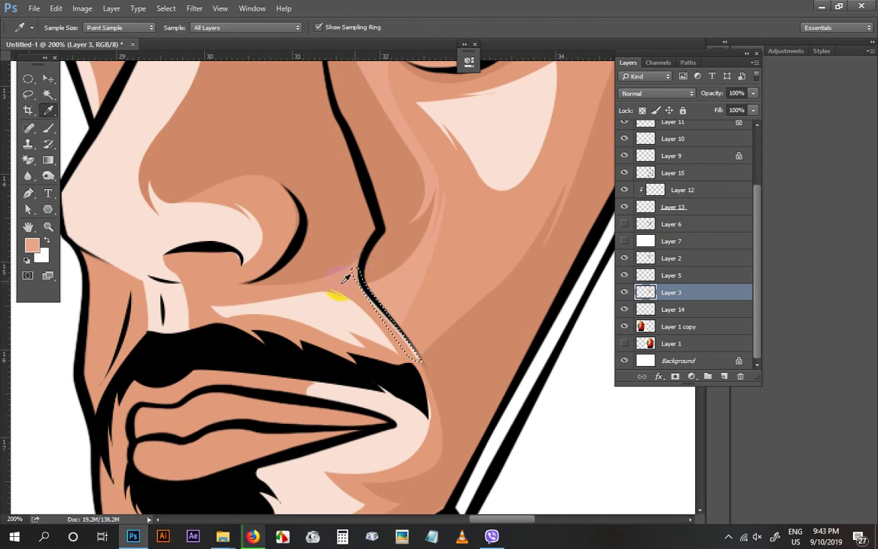
scroll(488, 354, down, 3)
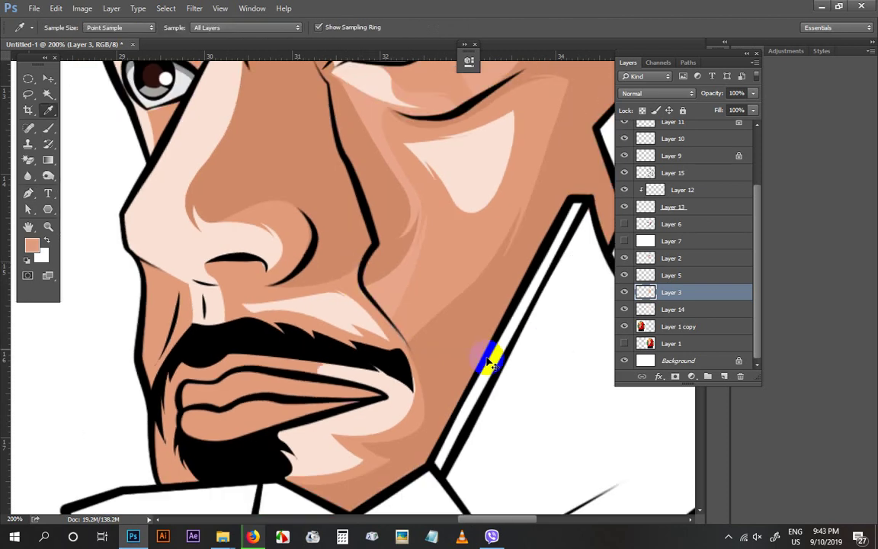
scroll(488, 354, up, 3)
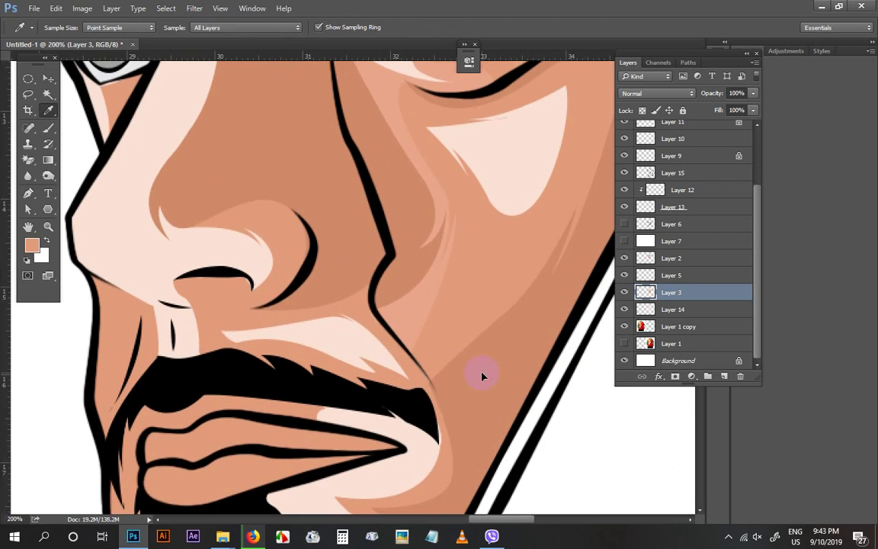
Outline the area along the lower cheek shadow's edge and around the mouth corner, clear it from Layer 2 and deselect
key(v)
click(468, 359)
drag(468, 359, 447, 319)
key(p)
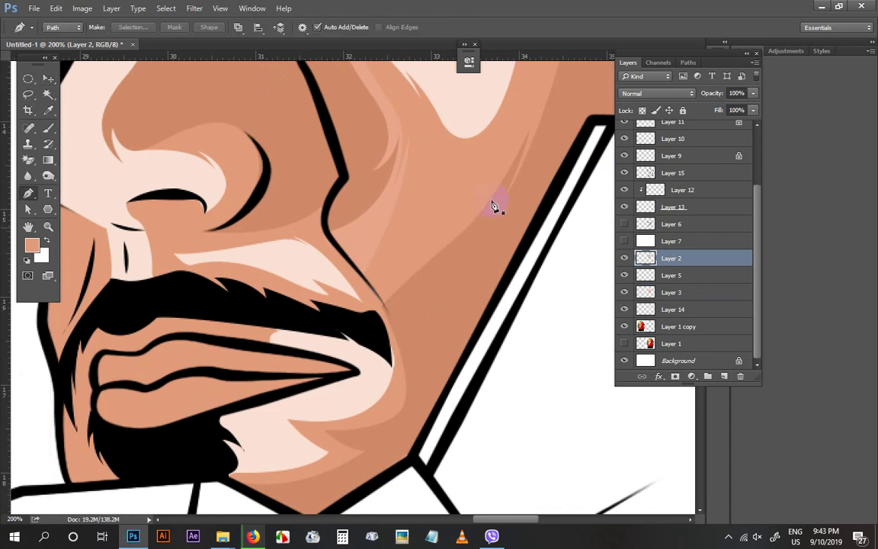
click(529, 134)
click(387, 305)
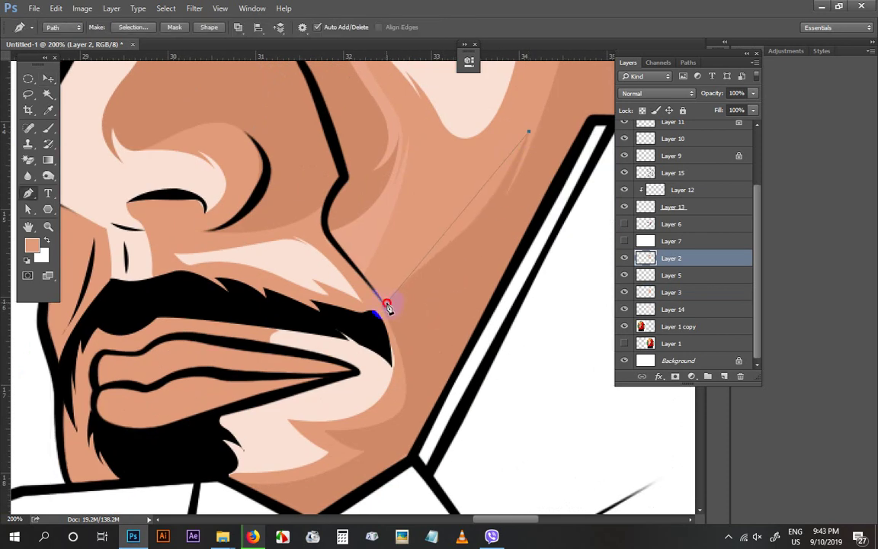
mouse_move(387, 305)
mouse_down()
mouse_move(358, 349)
mouse_move(384, 323)
mouse_up()
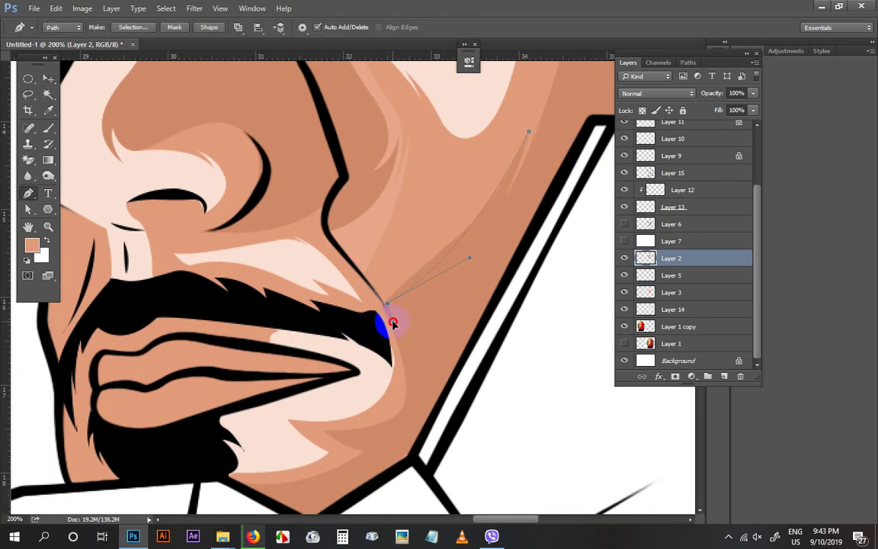
drag(387, 421, 357, 404)
drag(367, 353, 367, 322)
click(374, 286)
key(ctrl+Return)
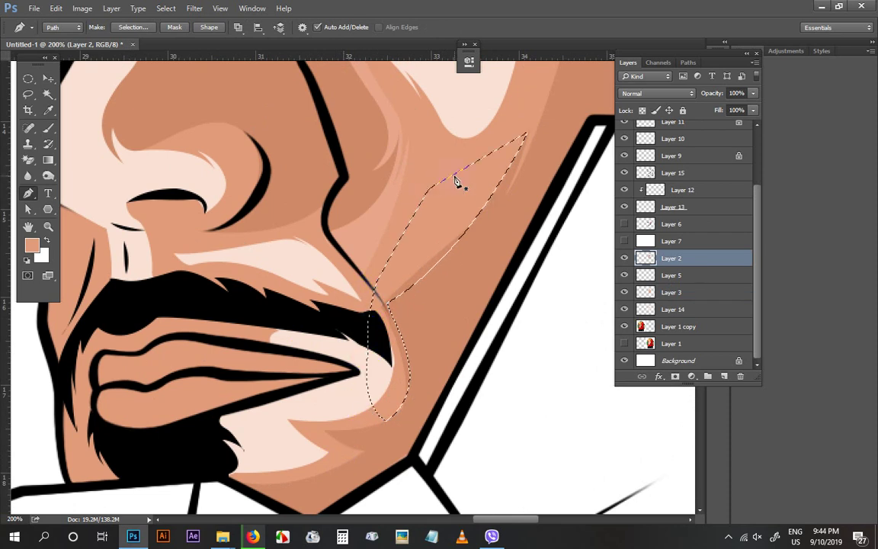
key(alt+BackSpace)
key(ctrl+d)
On Layer 3, lasso the pale sliver beside the moustache tip and fill it with the sampled tan
key(v)
click(401, 271)
click(401, 272)
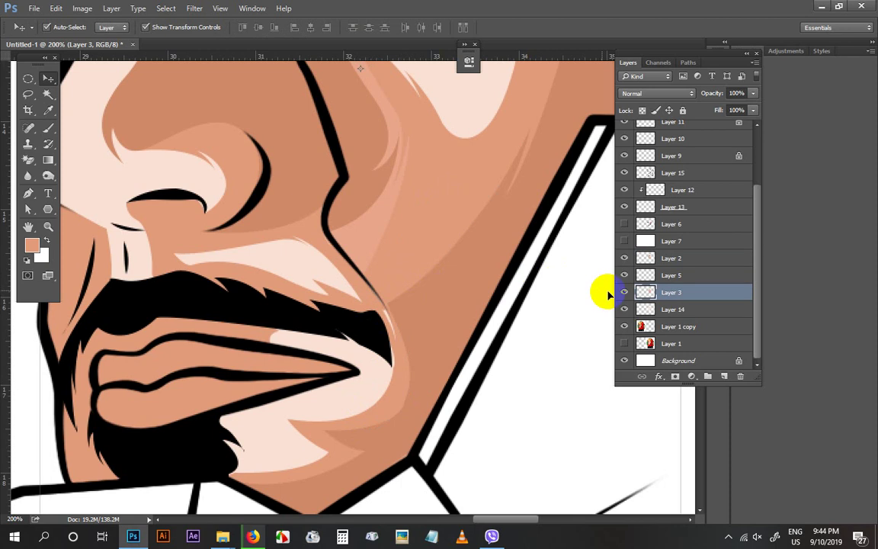
click(623, 293)
click(623, 293)
click(439, 313)
key(l)
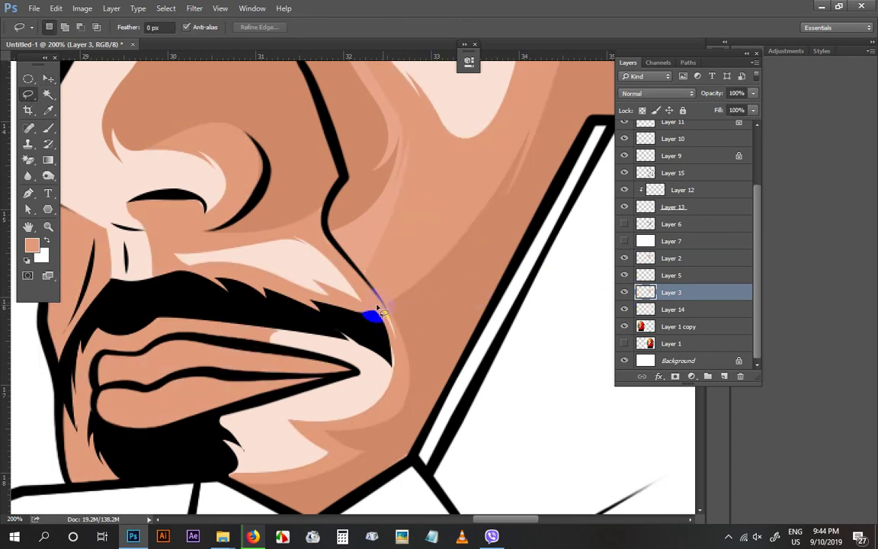
drag(373, 314, 399, 345)
drag(384, 279, 381, 281)
key(i)
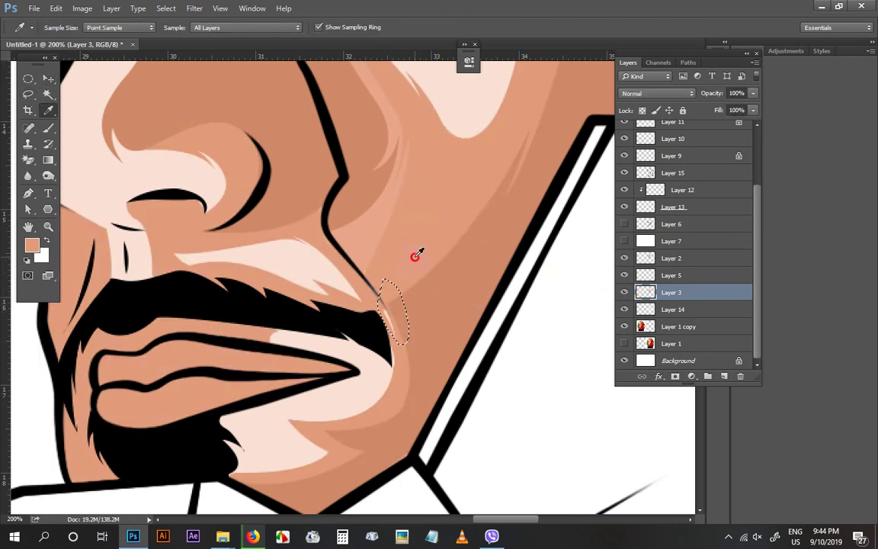
click(387, 343)
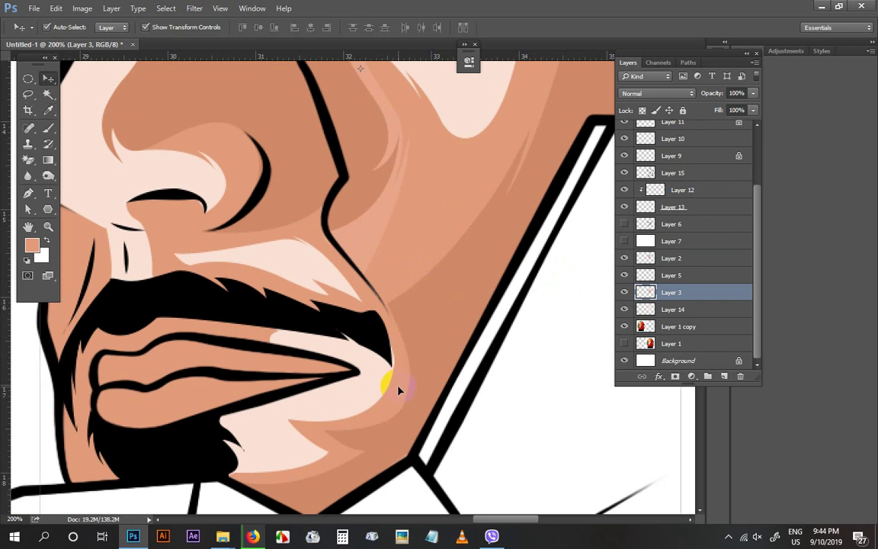
Outline a narrow strip along the outer edge of the mouth-corner highlight, fill it with tan on Layer 3 and deselect
key(p)
click(390, 359)
mouse_move(386, 394)
mouse_down()
mouse_move(374, 411)
mouse_move(381, 402)
mouse_up()
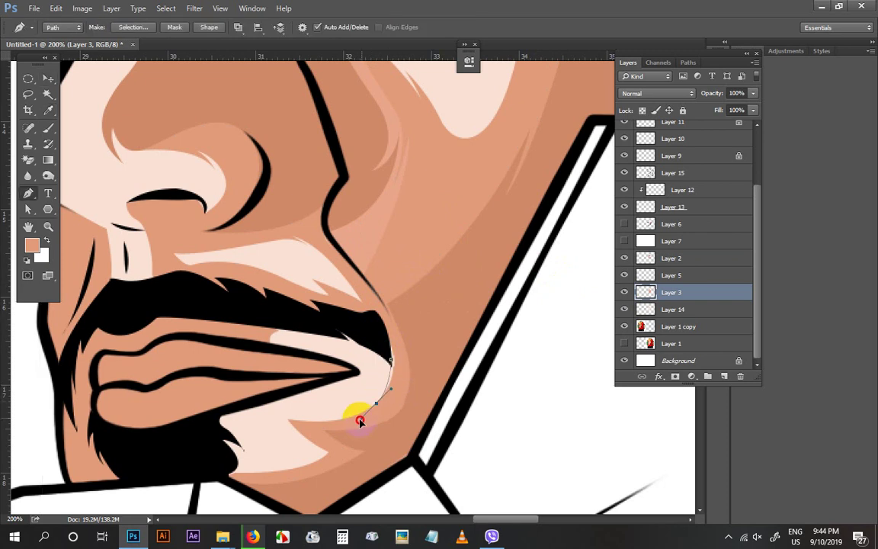
click(395, 395)
click(401, 359)
click(394, 340)
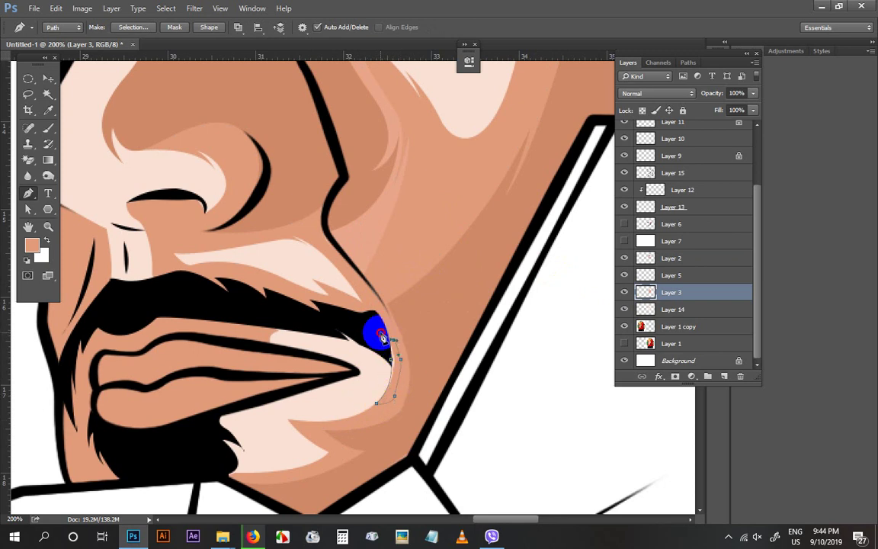
drag(379, 332, 383, 338)
key(ctrl+Return)
key(ctrl+d)
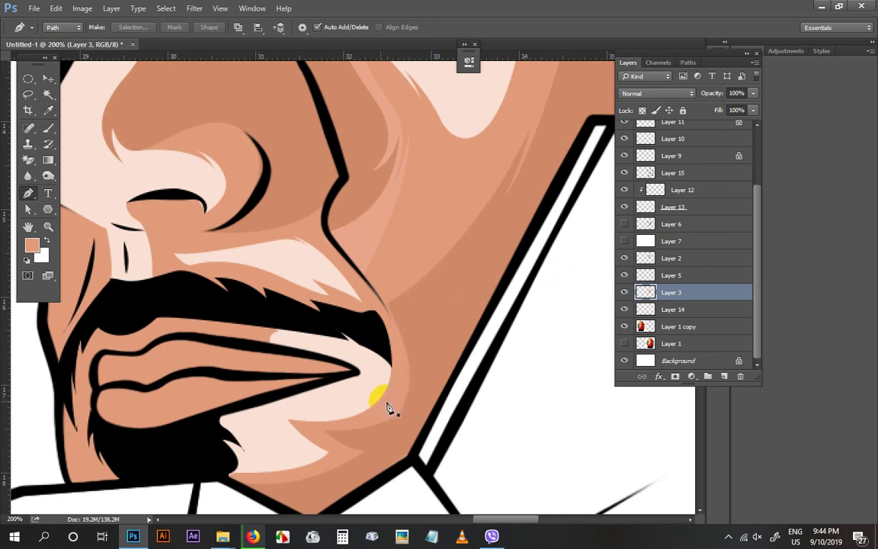
drag(387, 402, 405, 375)
key(ctrl+plus)
click(436, 372)
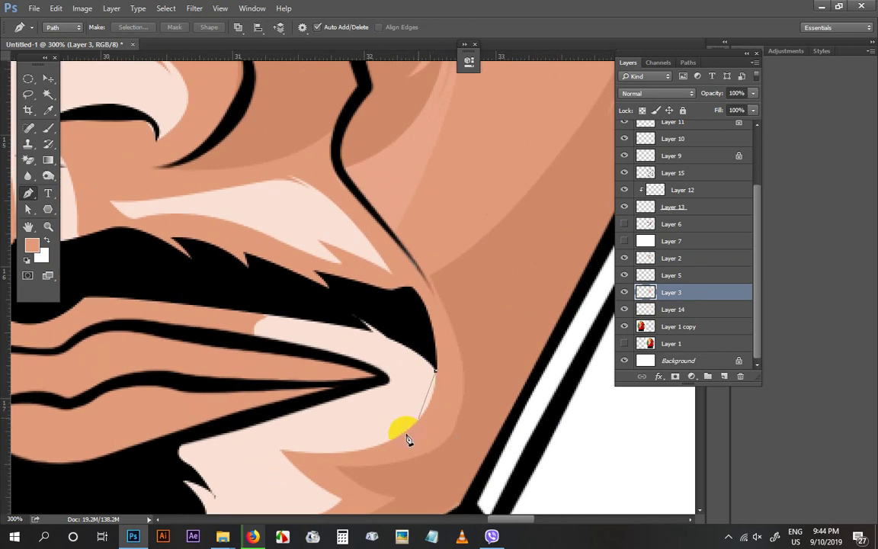
drag(388, 442, 346, 455)
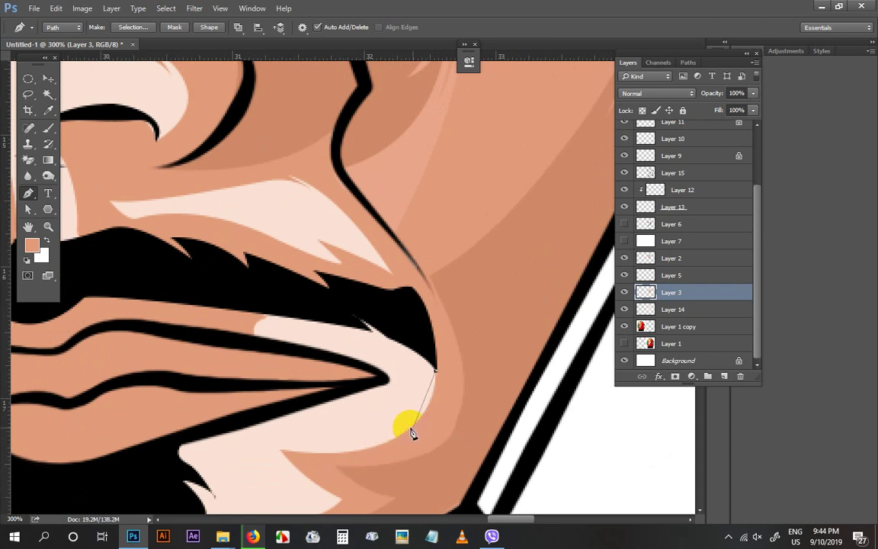
key(ctrl+alt+z)
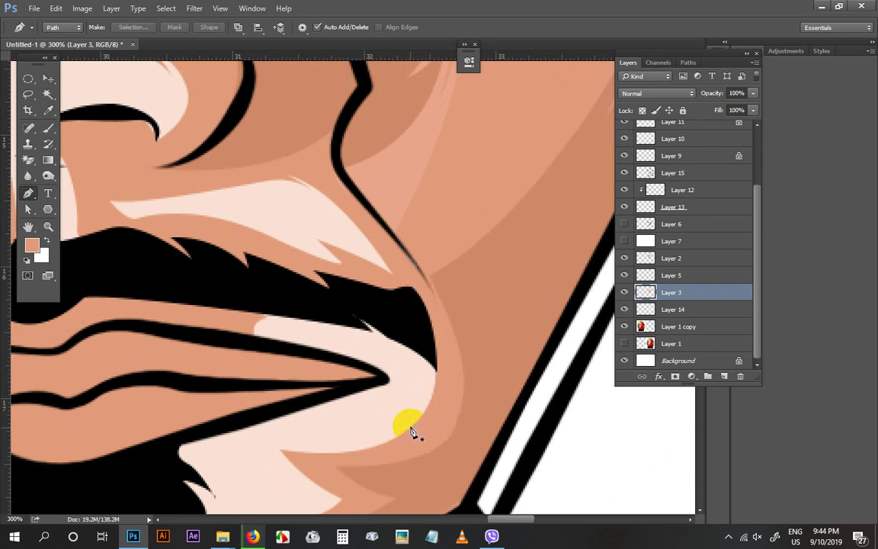
Outline a pointed sliver curving off the mouth-corner highlight's outer edge and delete it from Layer 3
click(412, 426)
click(443, 382)
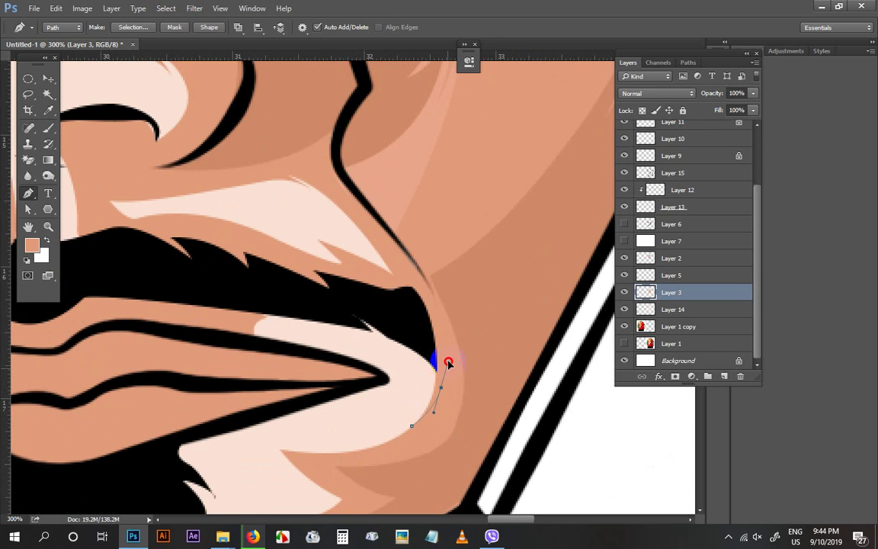
drag(374, 445, 355, 430)
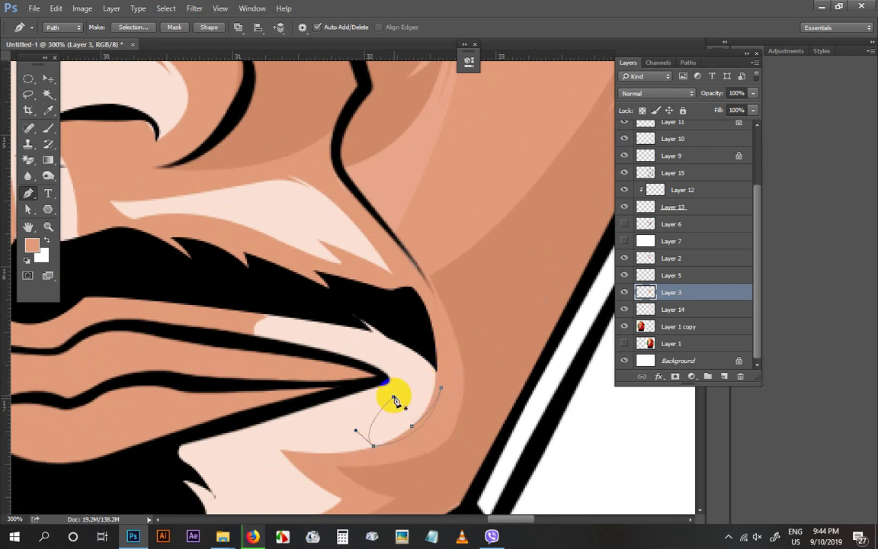
key(ctrl+Return)
key(Delete)
key(ctrl+d)
Outline a pointed sliver along the lower edge of the chin highlight beside the goatee and delete it from Layer 3
drag(491, 432, 506, 332)
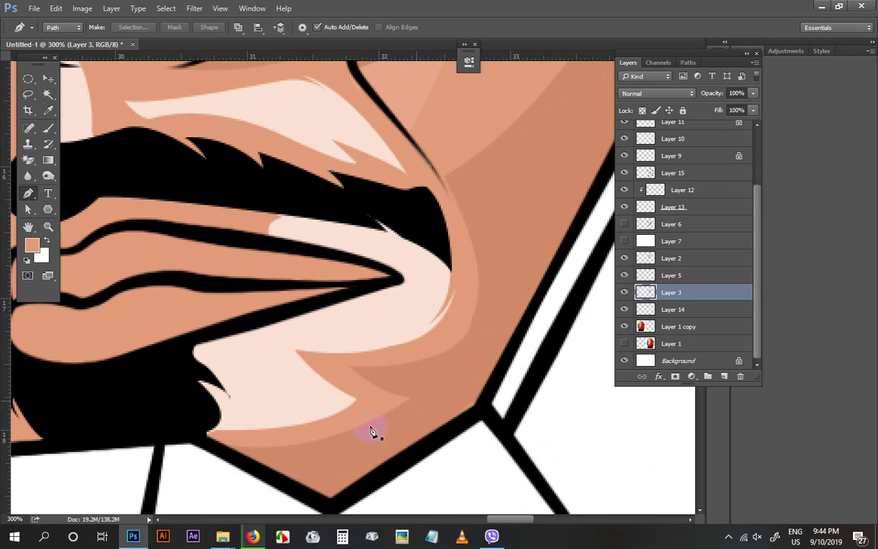
drag(268, 422, 392, 416)
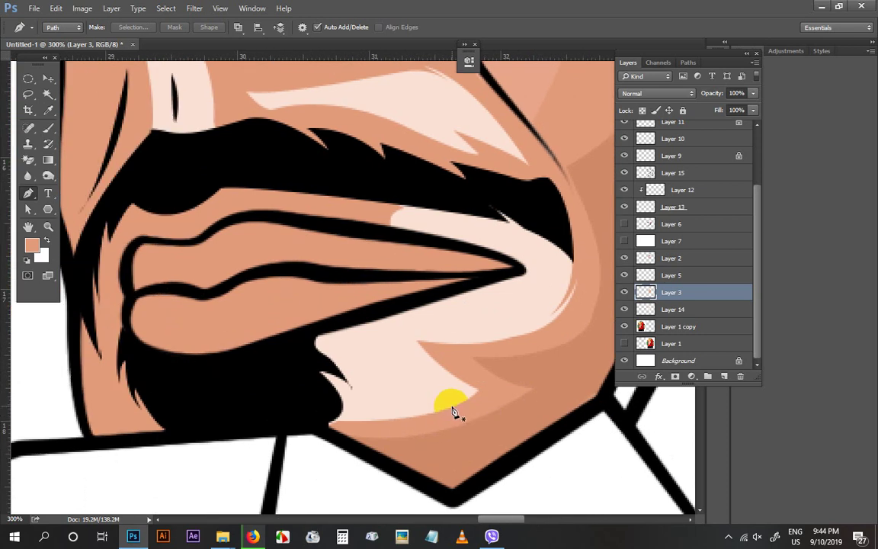
click(407, 418)
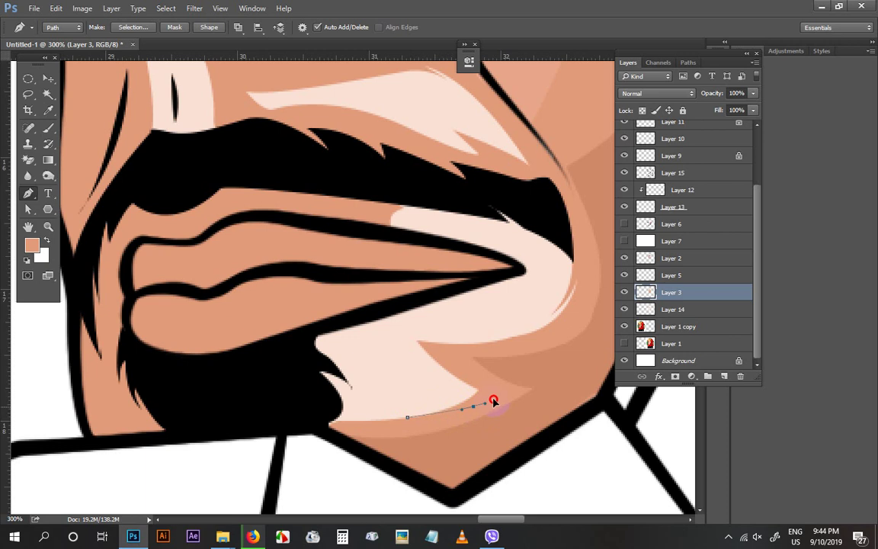
drag(327, 422, 318, 396)
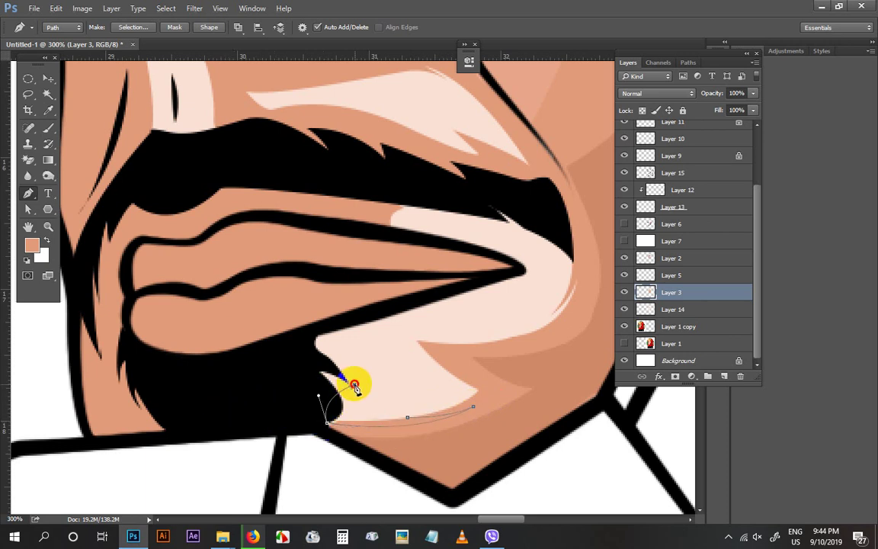
key(ctrl+Return)
key(Delete)
key(ctrl+d)
key(ctrl+minus)
key(ctrl+minus)
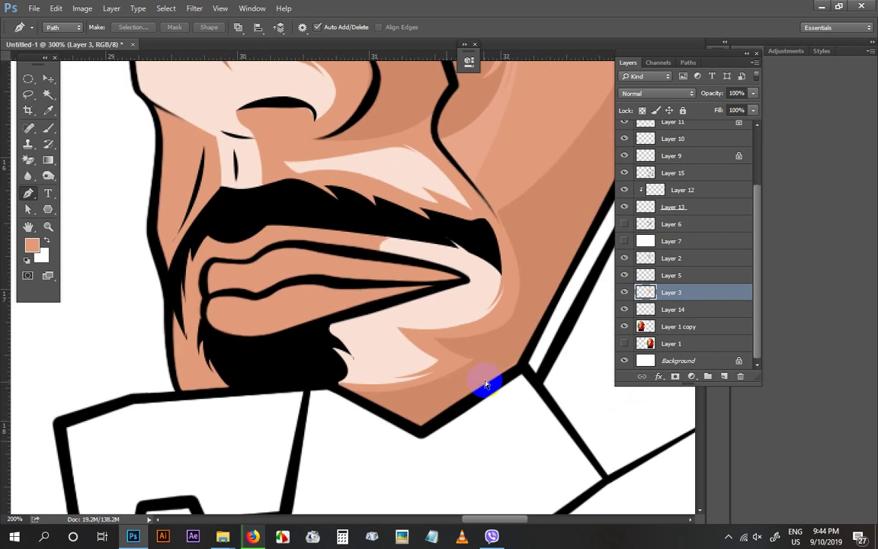
Outline a curved sliver along the goatee's front edge below the lower lip, fill it with tan on Layer 3 and deselect
scroll(467, 358, down, 2)
scroll(427, 354, up, 1)
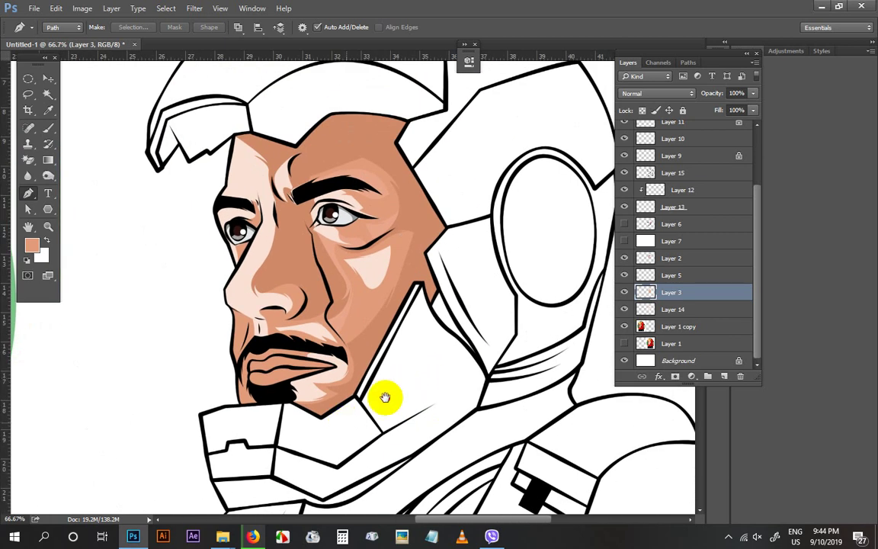
drag(387, 398, 420, 349)
scroll(274, 357, up, 3)
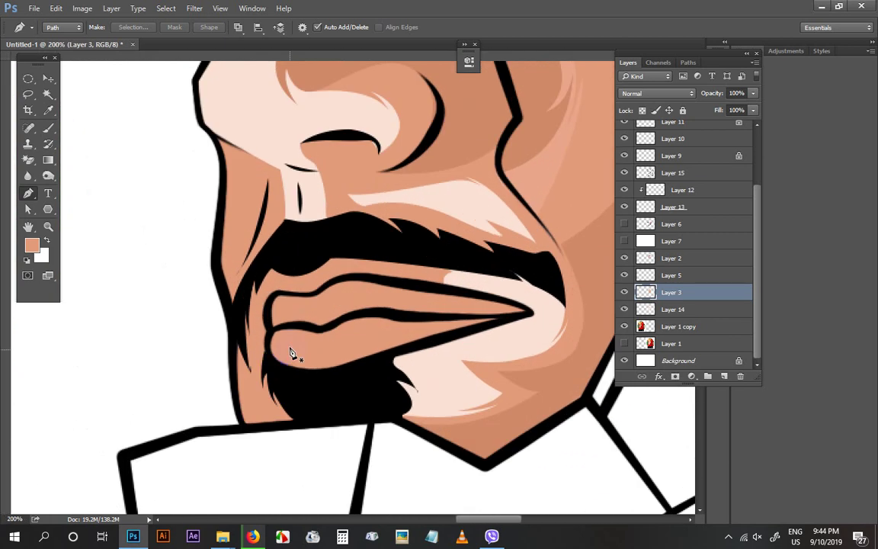
click(271, 360)
mouse_move(281, 424)
mouse_down()
mouse_move(300, 427)
mouse_move(281, 380)
mouse_up()
key(ctrl+Return)
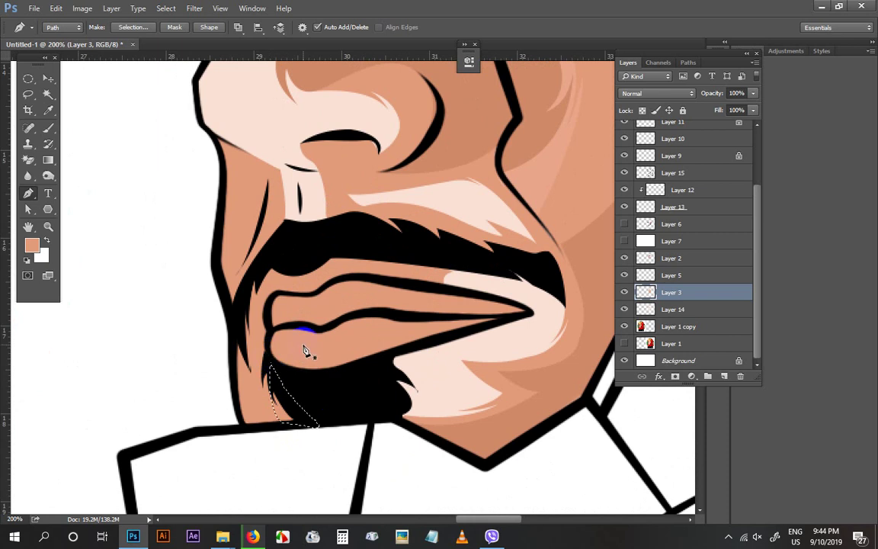
key(alt+BackSpace)
key(ctrl+d)
scroll(404, 295, down, 1)
scroll(437, 307, down, 3)
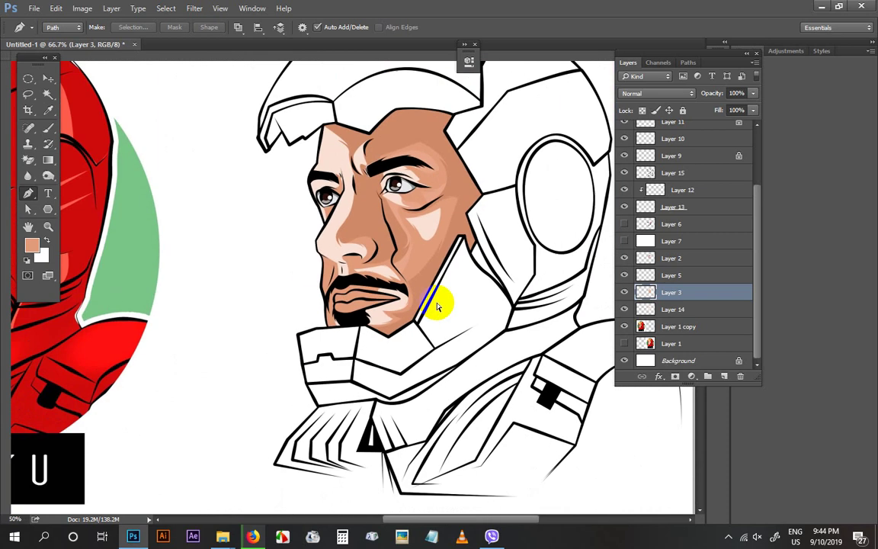
Deselect all layers and show the Layer 1 reference artwork beneath the line art
key(v)
key(ctrl+plus)
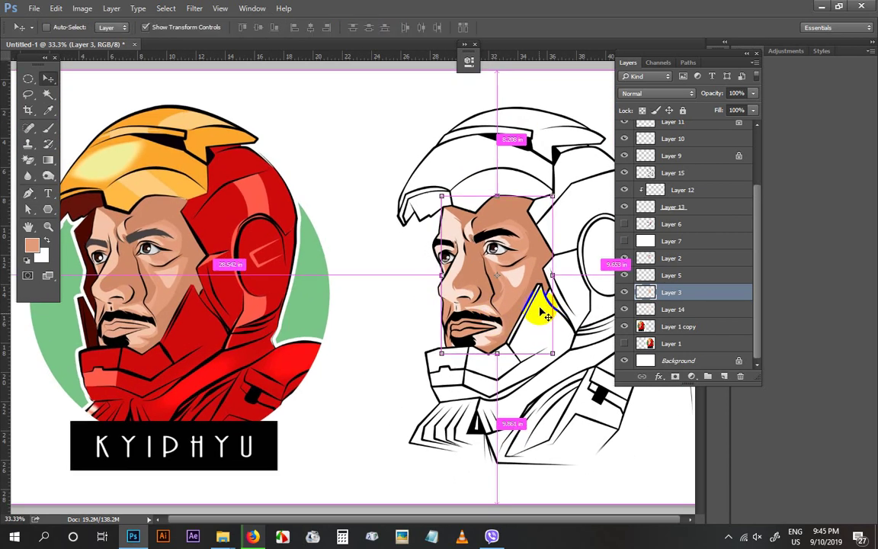
drag(536, 309, 263, 300)
click(595, 372)
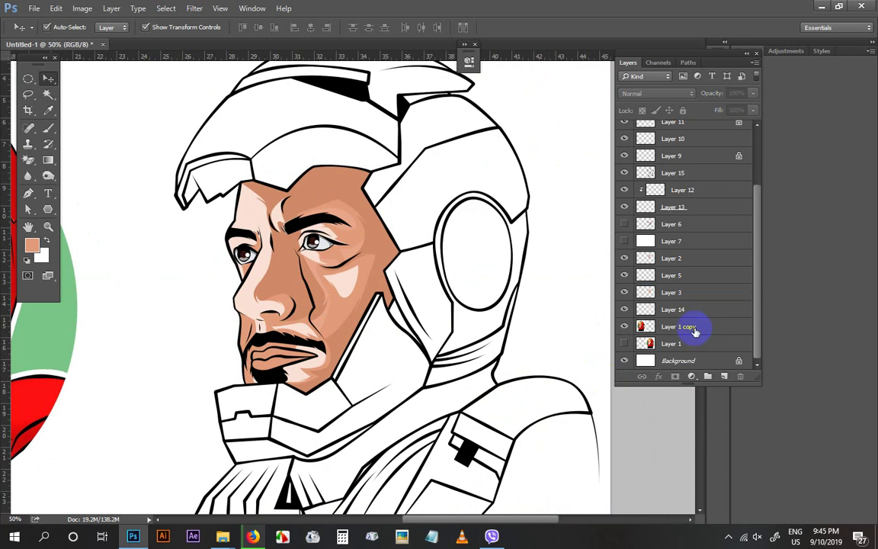
click(625, 344)
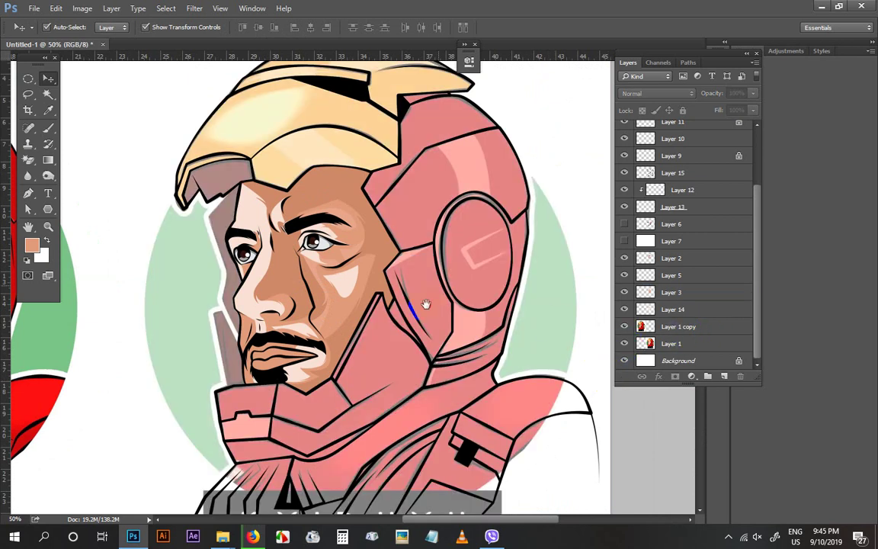
Start a Pen path at the helmet's brow corner and trace the face opening down past the temple to the collar's pointed tip
drag(427, 303, 410, 369)
key(p)
scroll(343, 244, up, 1)
scroll(343, 244, up, 1)
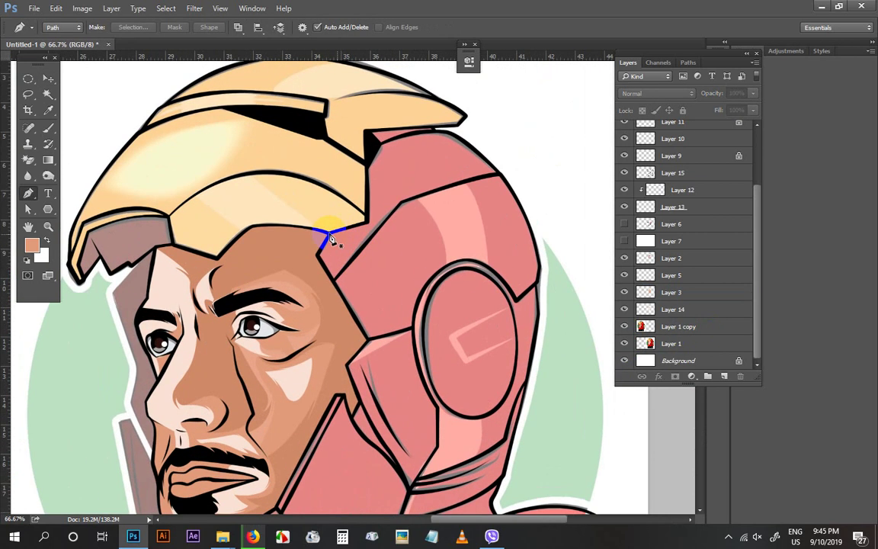
click(363, 341)
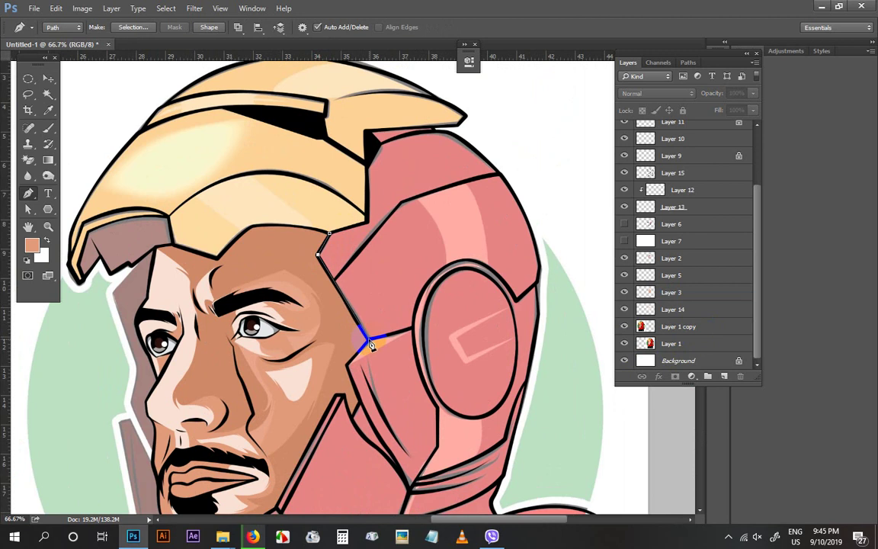
click(348, 367)
scroll(349, 337, up, 2)
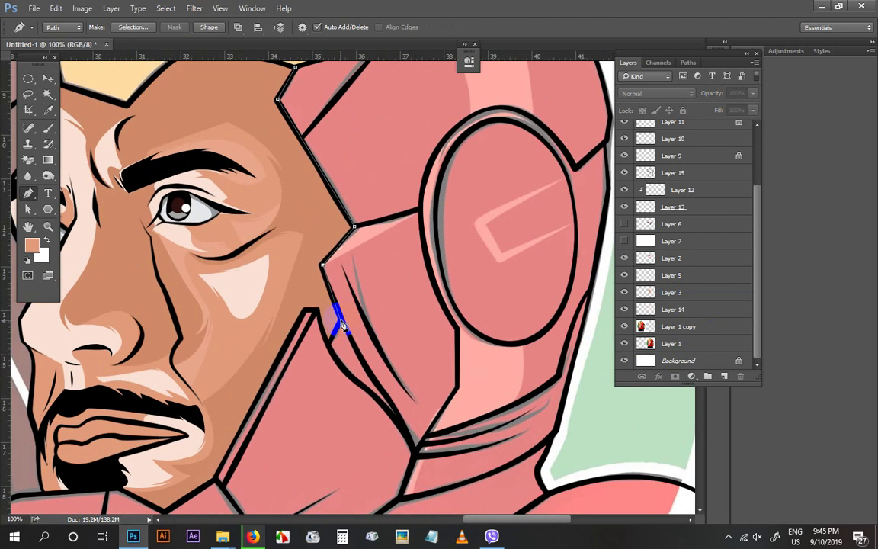
click(318, 317)
click(305, 311)
Continue the path down the jaw, around the chin, along the collar's upper rim and down its front edge
drag(267, 364, 331, 270)
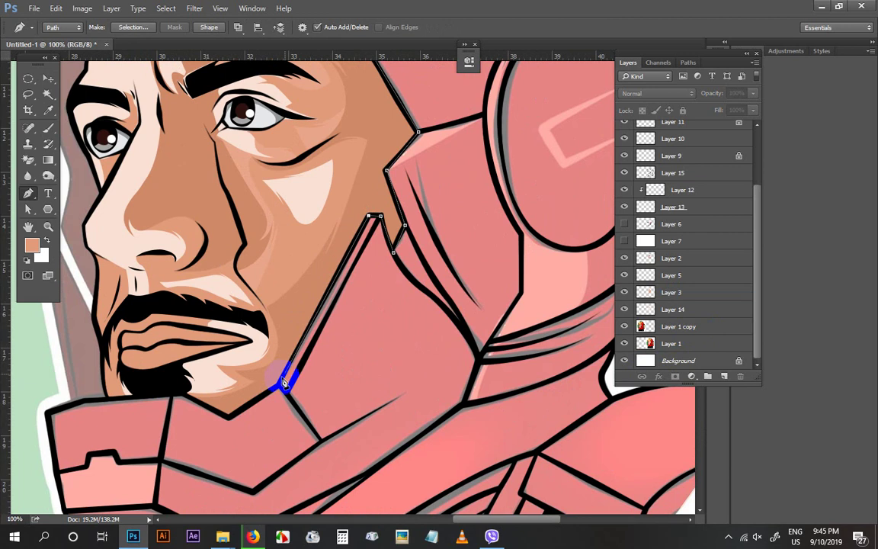
click(278, 384)
click(231, 418)
click(178, 392)
drag(159, 395, 392, 334)
click(317, 340)
click(282, 351)
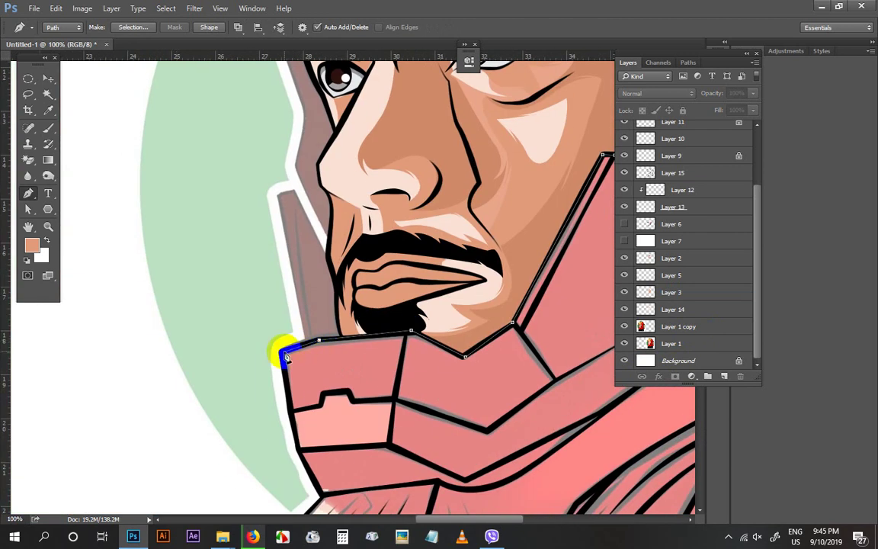
click(290, 413)
click(297, 448)
click(312, 490)
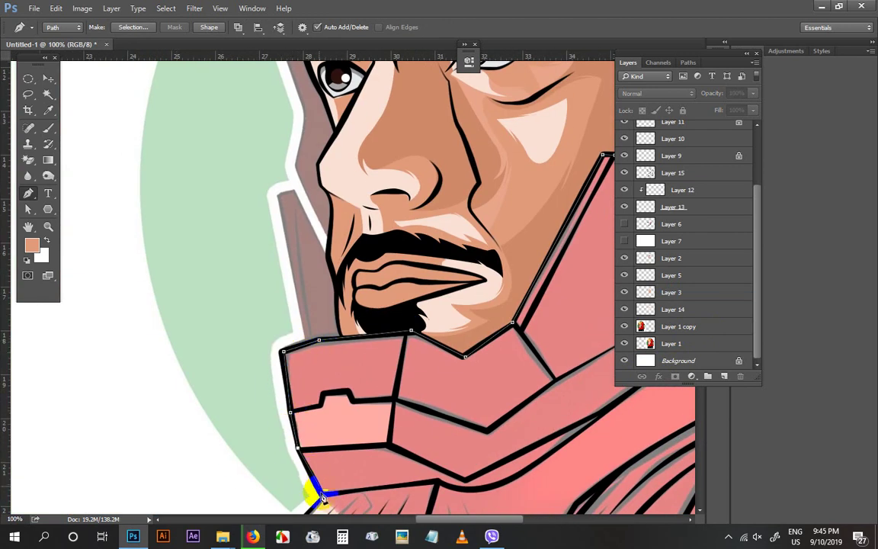
Extend the path from the collar's lower front corner around the ribbed neck and across the chest base to the shoulder plate's lower corner
drag(323, 496, 366, 311)
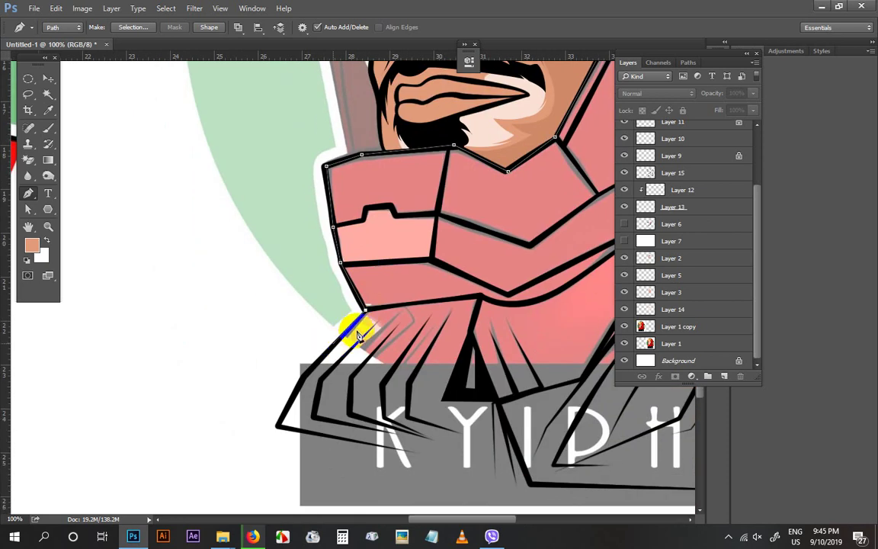
click(326, 356)
click(303, 373)
click(448, 394)
drag(506, 373, 275, 382)
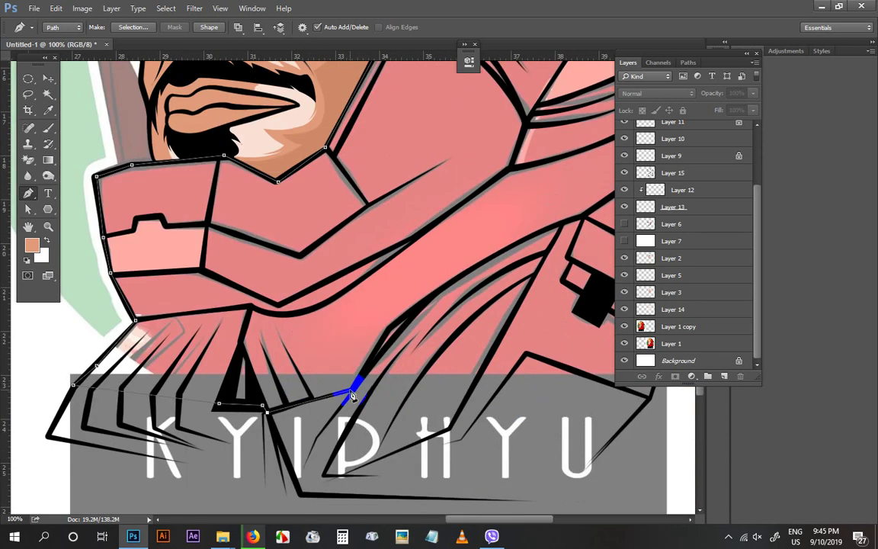
drag(526, 391, 300, 404)
click(424, 417)
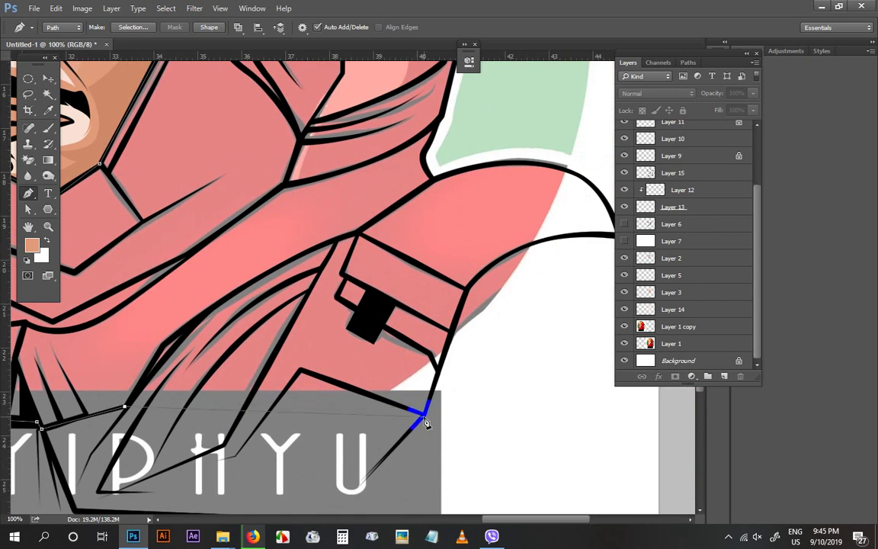
Carry the path across to the shoulder's outer edge and curve it over the shoulder to the base of the neck
click(450, 337)
click(465, 289)
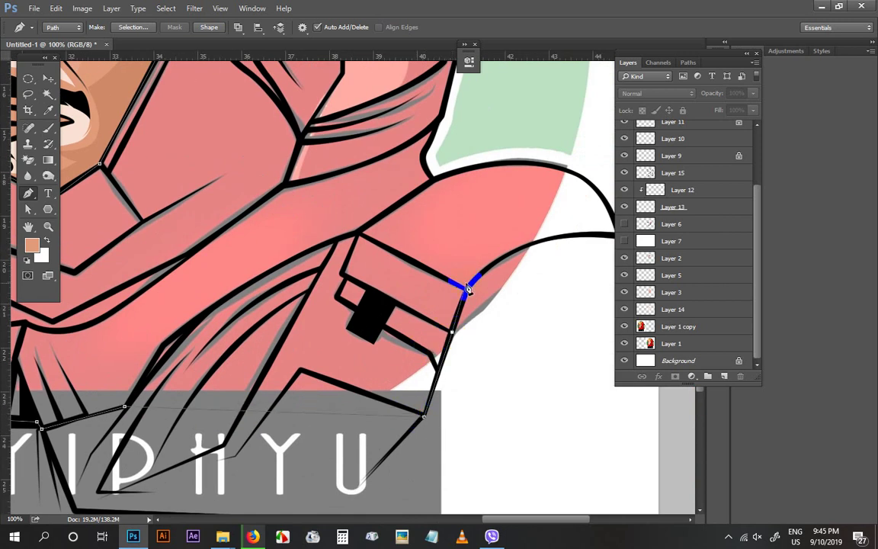
drag(597, 246, 461, 284)
drag(488, 281, 580, 294)
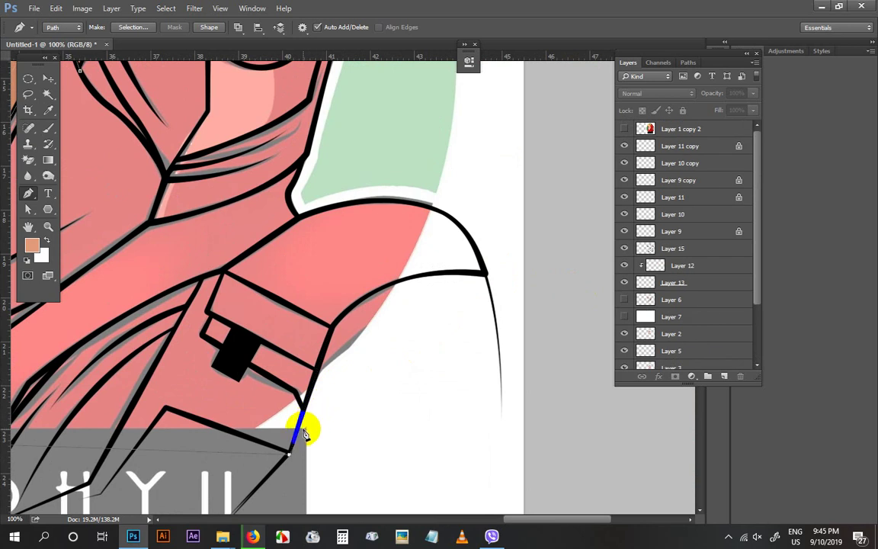
click(495, 324)
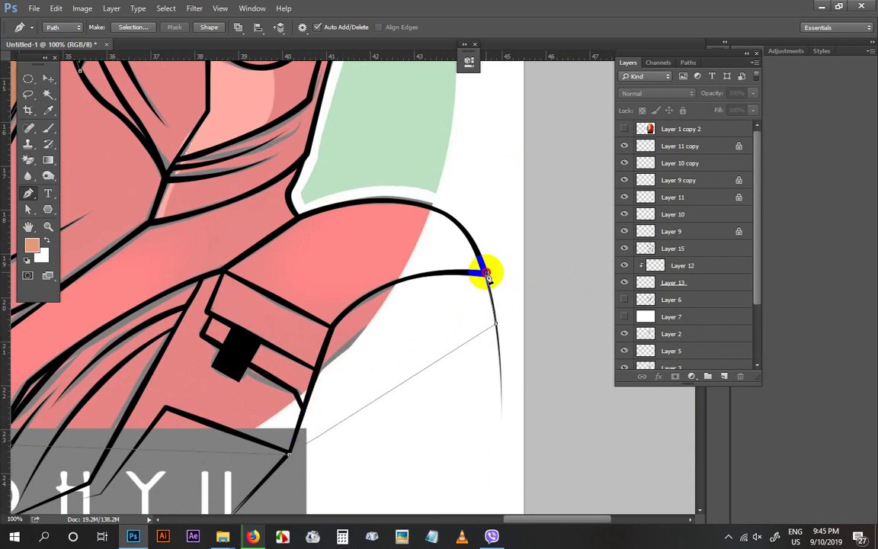
drag(296, 218, 133, 276)
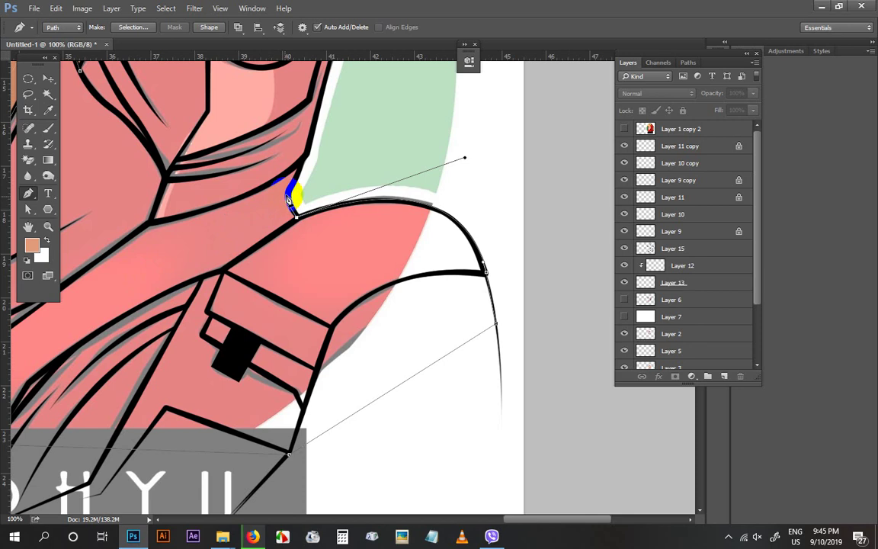
Trace the path up the back of the neck and the helmet's rear edge beside the ear disc
scroll(290, 192, up, 5)
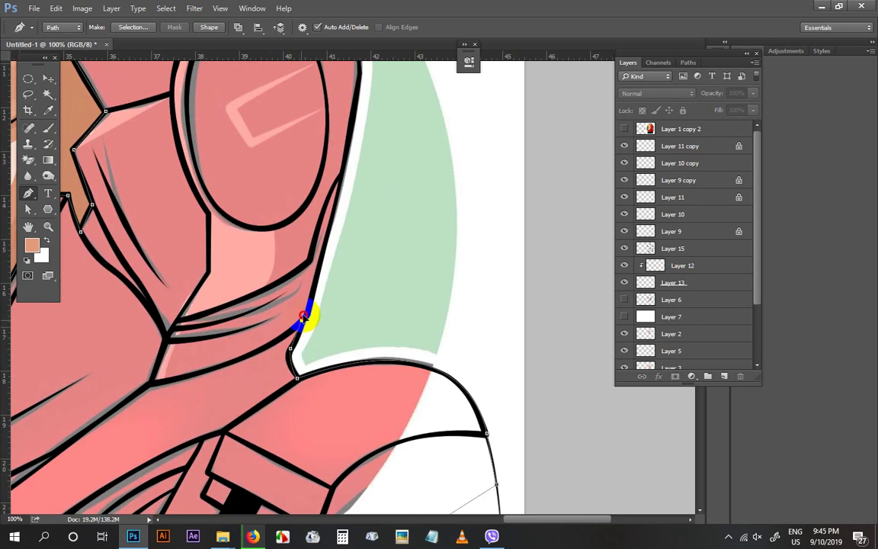
click(309, 315)
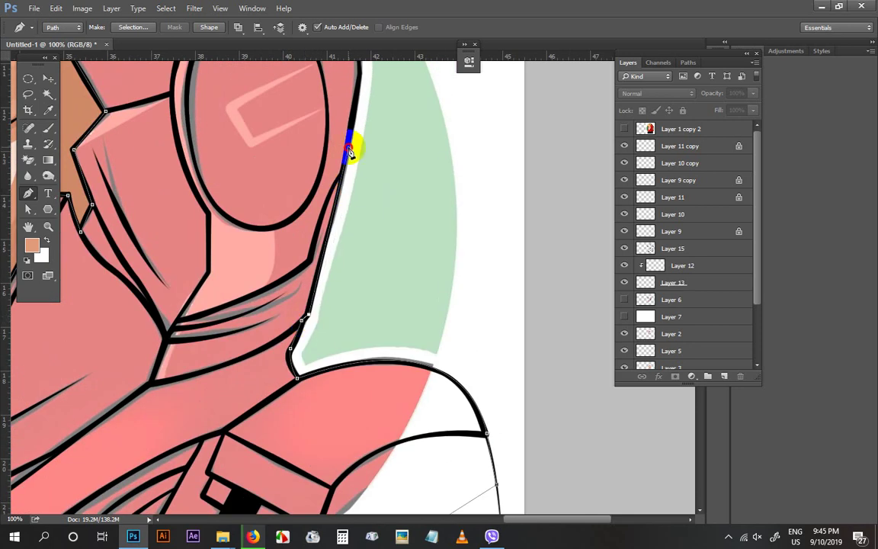
scroll(349, 149, up, 6)
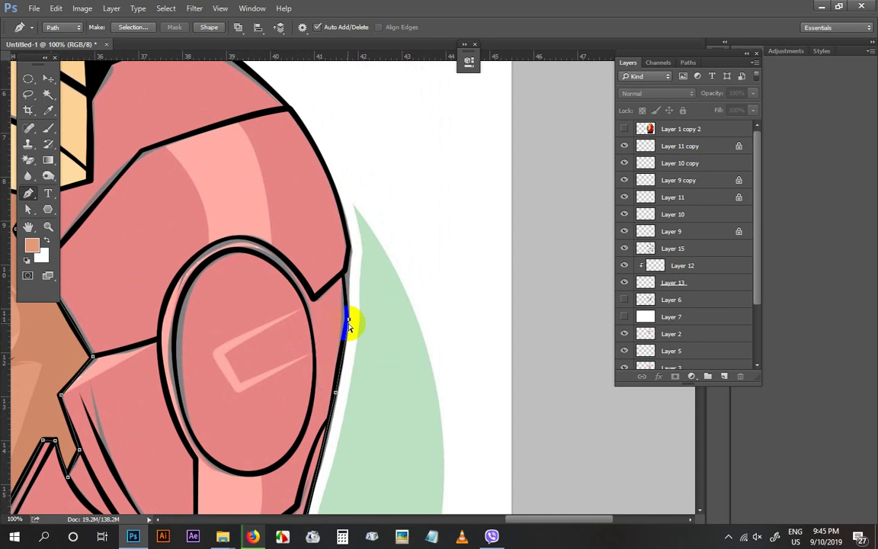
click(348, 318)
scroll(351, 252, up, 5)
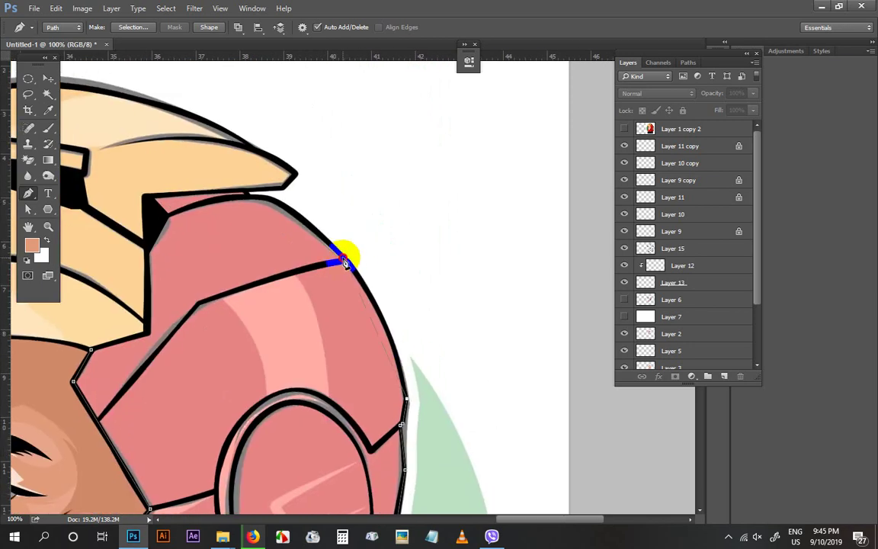
Curve the path over the red helmet's crown, close it along the faceplate edge at the brow and convert it to a selection
drag(342, 259, 307, 221)
drag(247, 196, 215, 201)
click(145, 203)
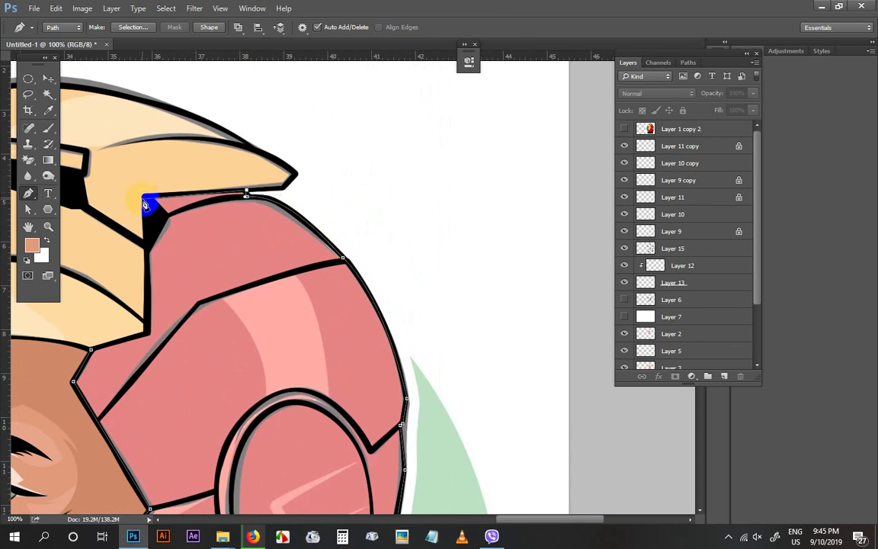
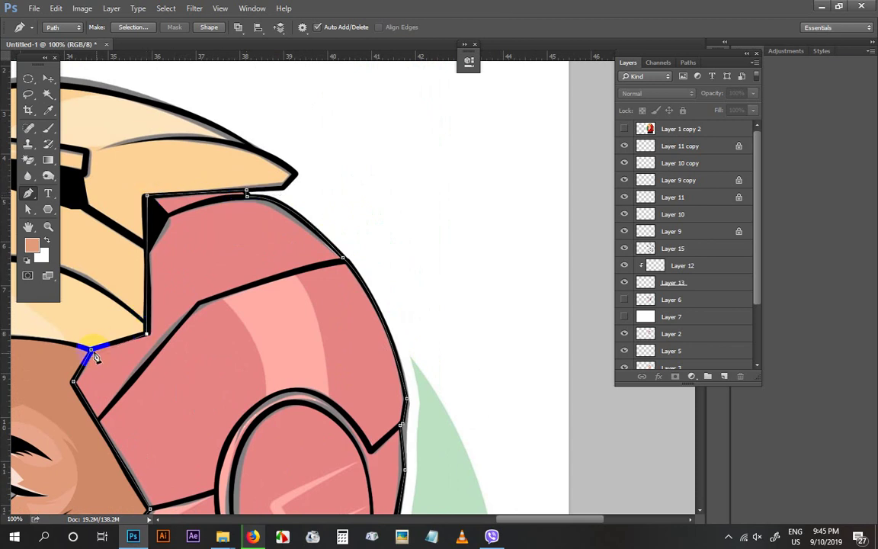
key(ctrl+Return)
key(v)
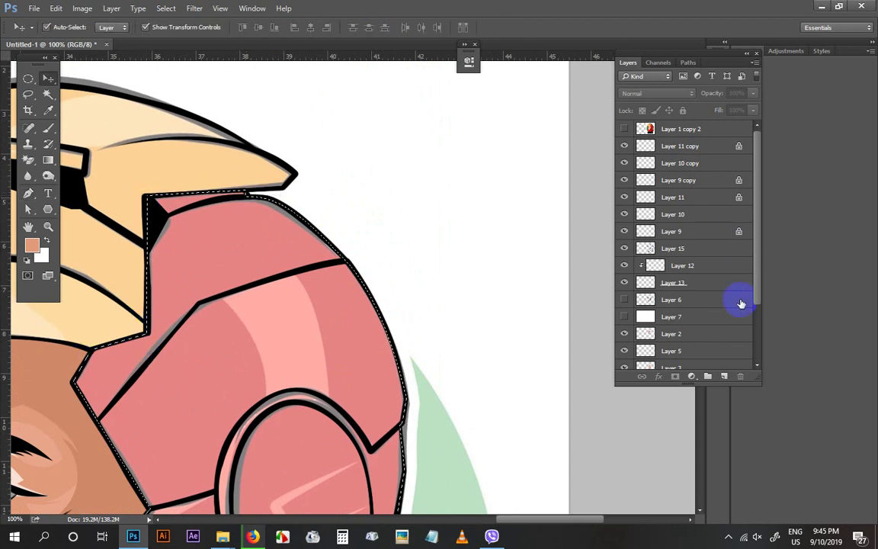
Hide the Layer 1 reference and add a new layer directly above Layer 14
scroll(732, 305, down, 4)
click(623, 345)
click(624, 344)
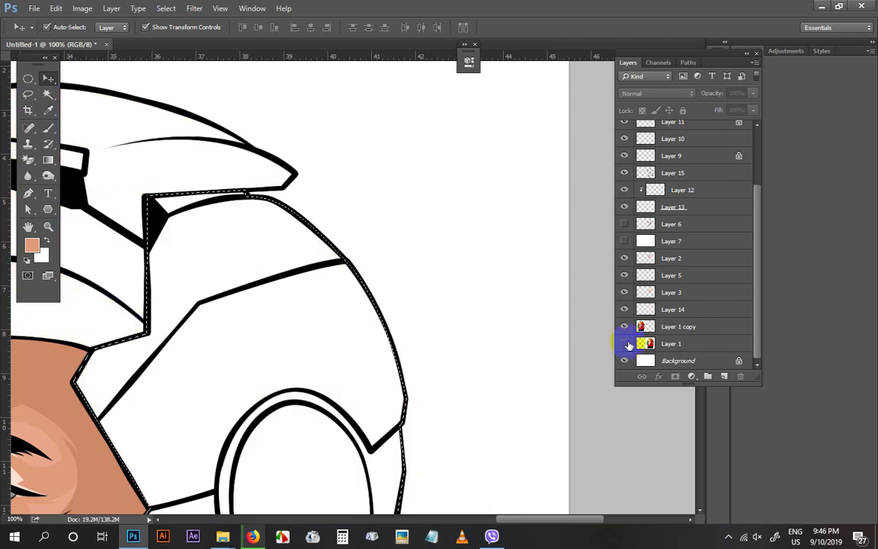
key(ctrl+minus)
key(ctrl+minus)
click(674, 309)
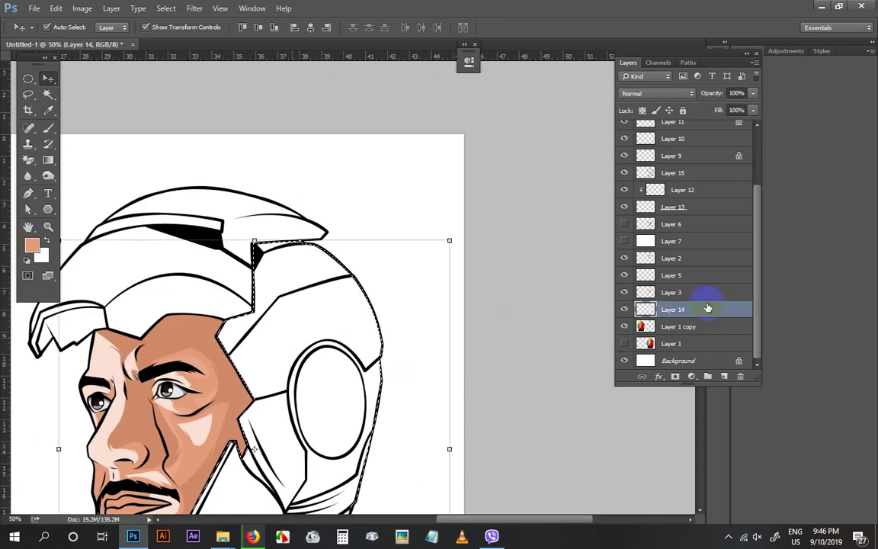
click(724, 376)
drag(227, 341, 446, 196)
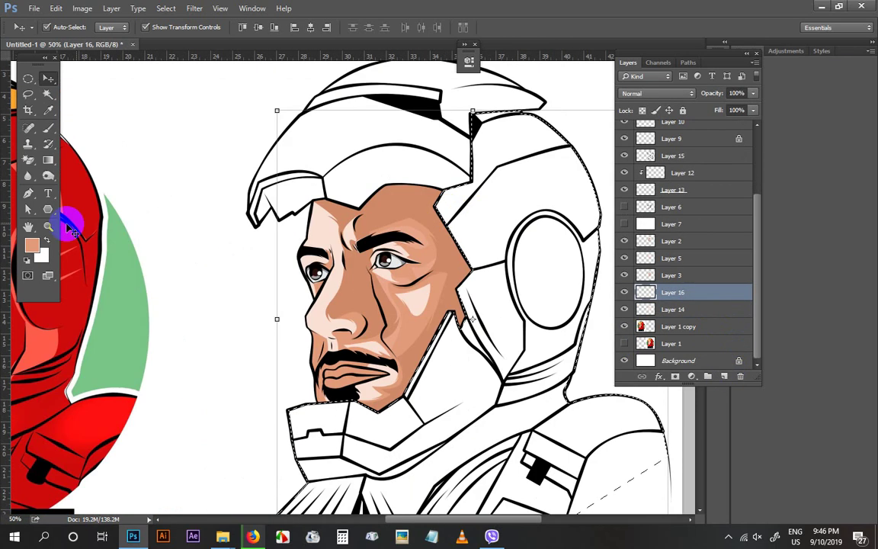
Set the foreground colour to red with C 0, M 100, Y 100, K 0 and fill the armour selection on Layer 16
click(32, 244)
drag(533, 110, 540, 83)
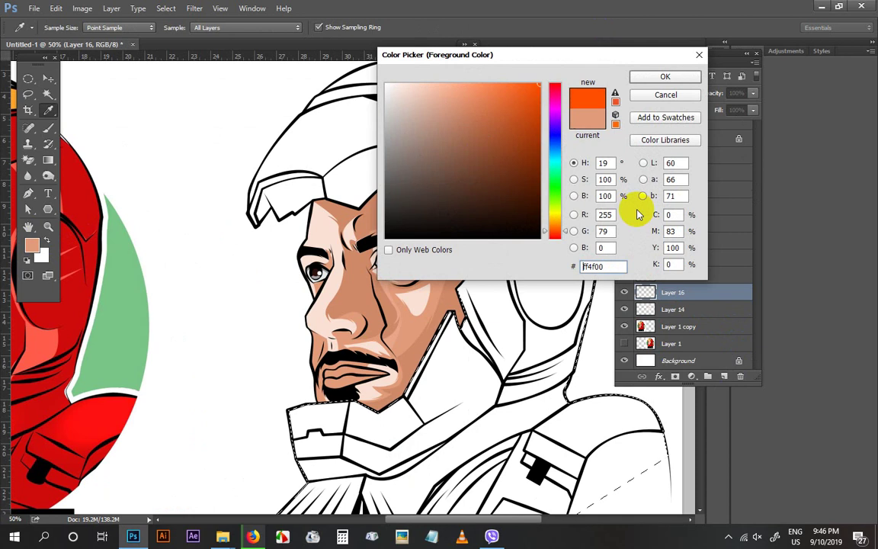
double_click(673, 231)
text(100)
click(665, 77)
key(v)
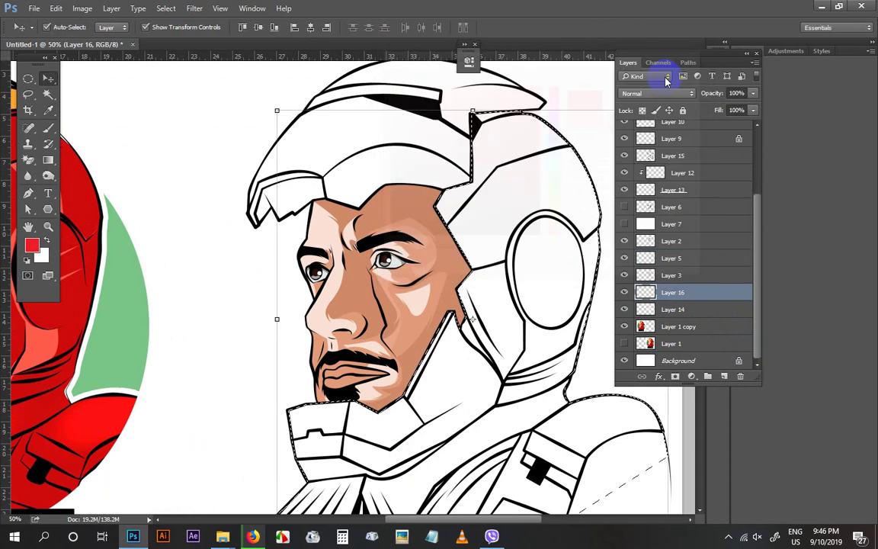
key(alt+BackSpace)
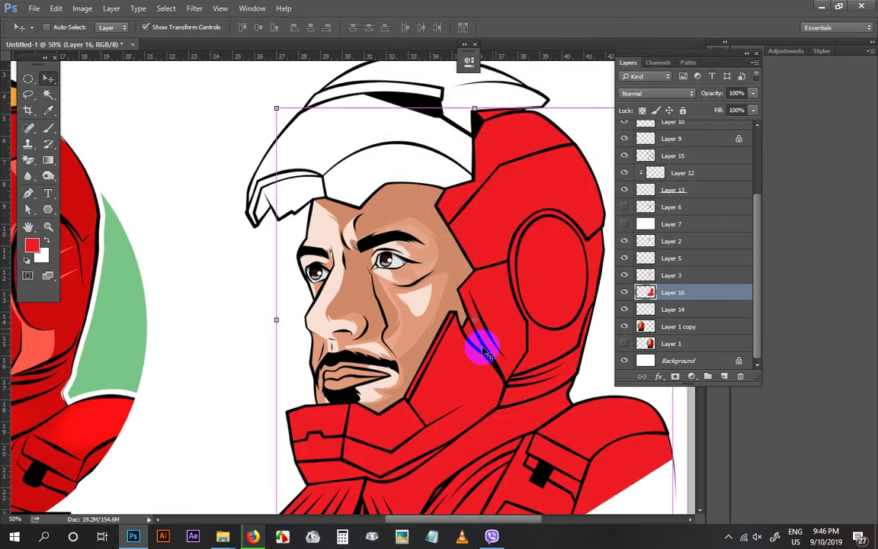
Deselect the filled armour, show the Layer 1 reference again and select Layer 15
key(ctrl+plus)
drag(385, 294, 345, 210)
click(625, 344)
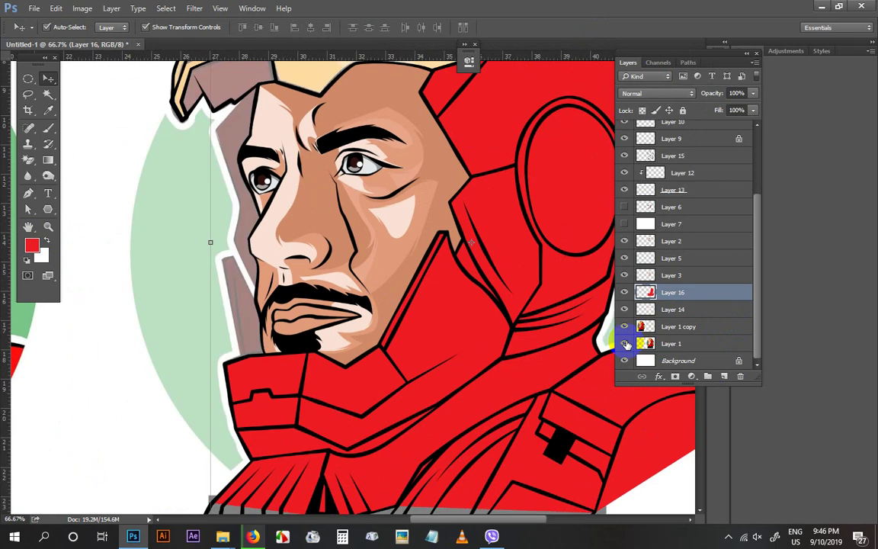
click(267, 205)
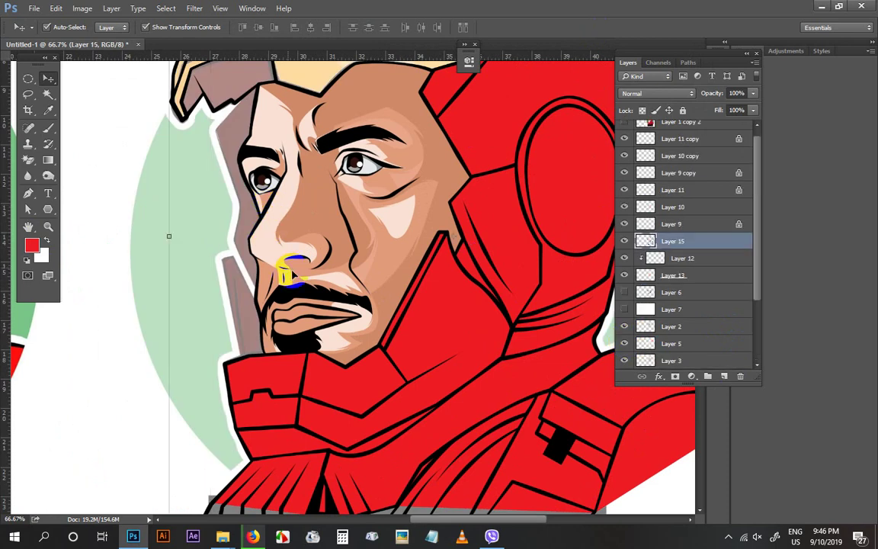
Draw a pen path from the red collar's outer corner up the outer edge of the grey-brown helmet plate beside the mouth
key(p)
scroll(182, 405, up, 1)
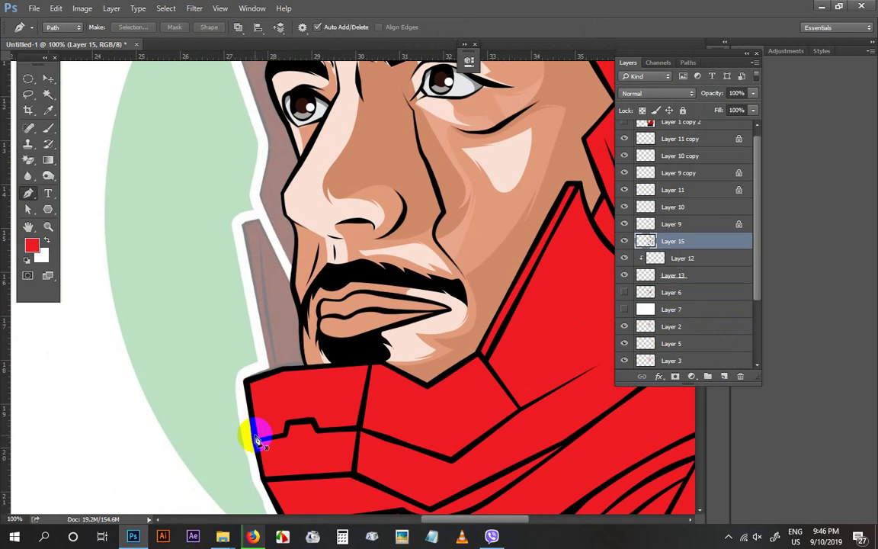
click(254, 436)
click(247, 379)
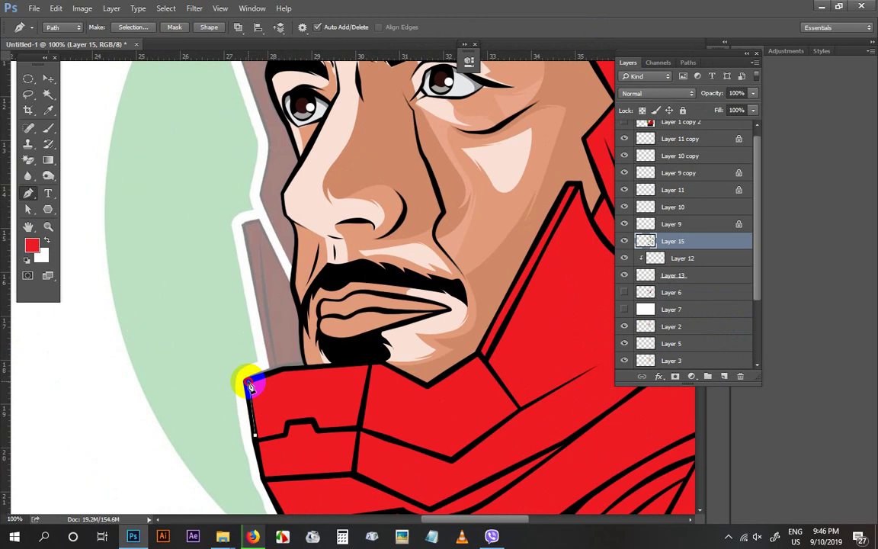
click(246, 234)
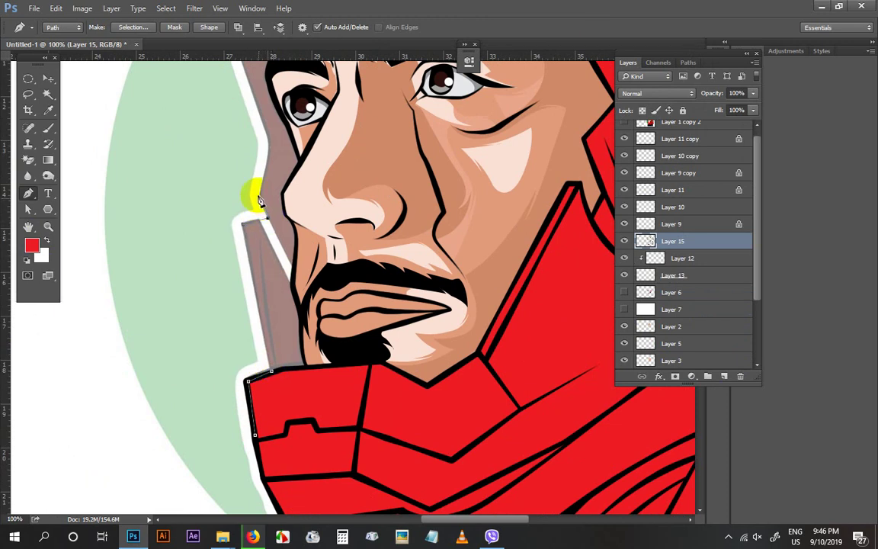
Reset the foreground colour to black and stroke the plate path on Layer 15 using Brush with Simulate Pressure
right_click(298, 158)
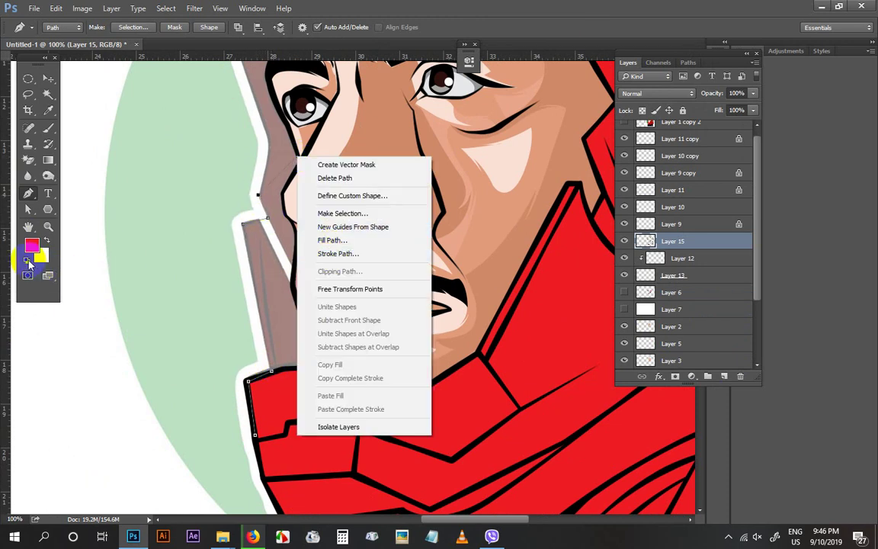
click(28, 263)
right_click(281, 156)
click(314, 252)
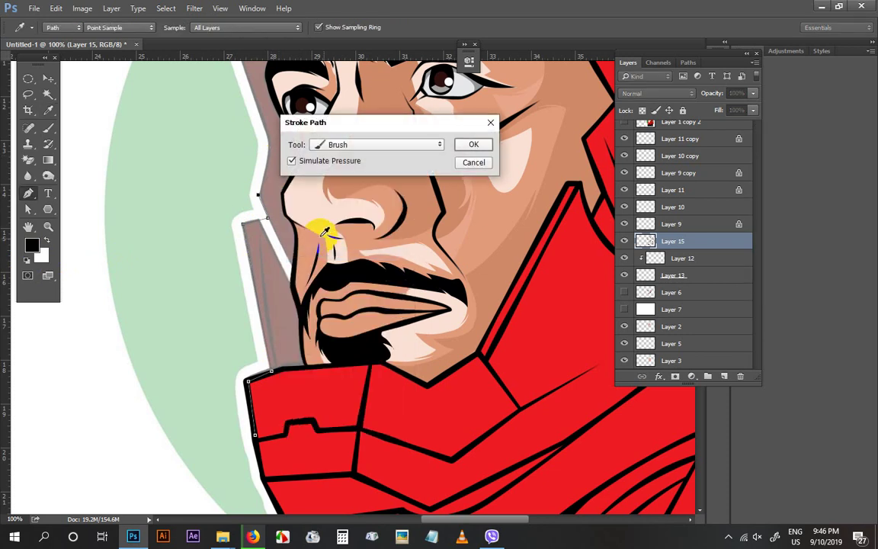
key(Return)
Draw a path up the outer edge of the grey-brown plate to the brow and stroke it with the black brush
scroll(282, 301, up, 3)
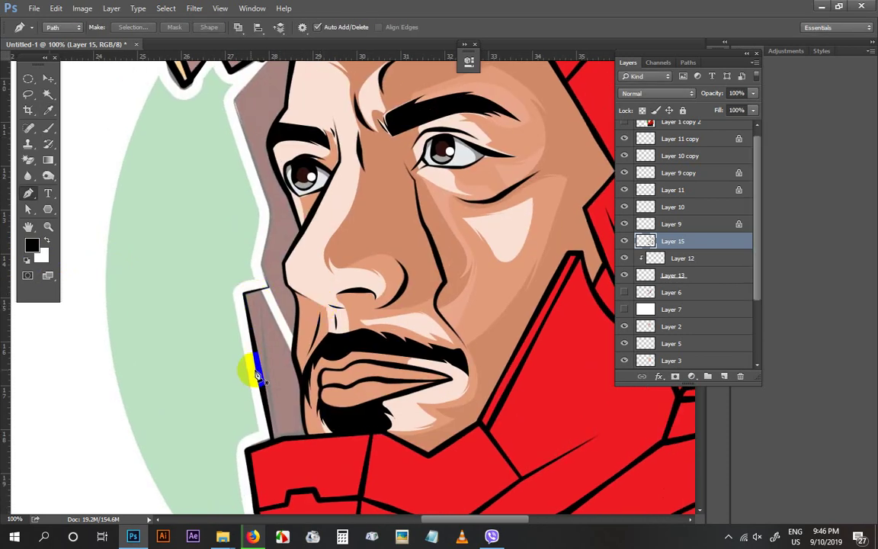
click(259, 370)
click(244, 292)
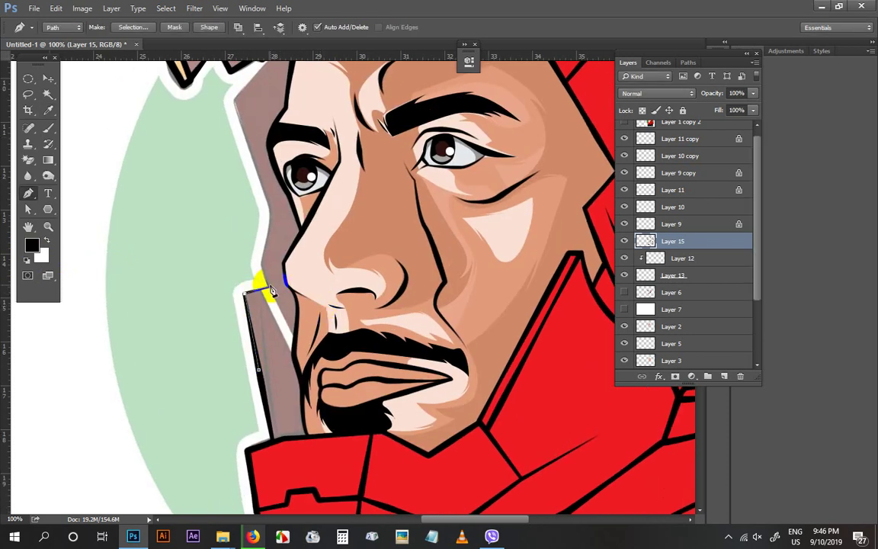
click(259, 259)
drag(273, 214, 287, 314)
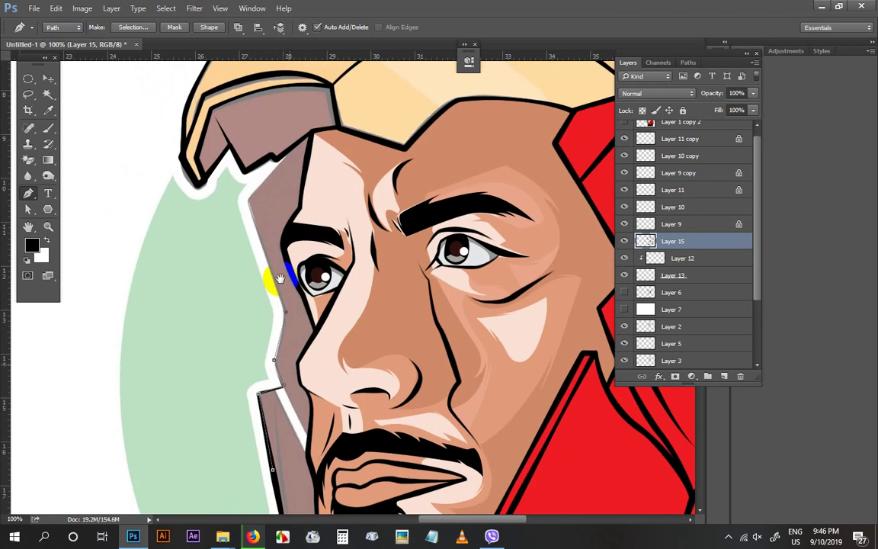
click(247, 199)
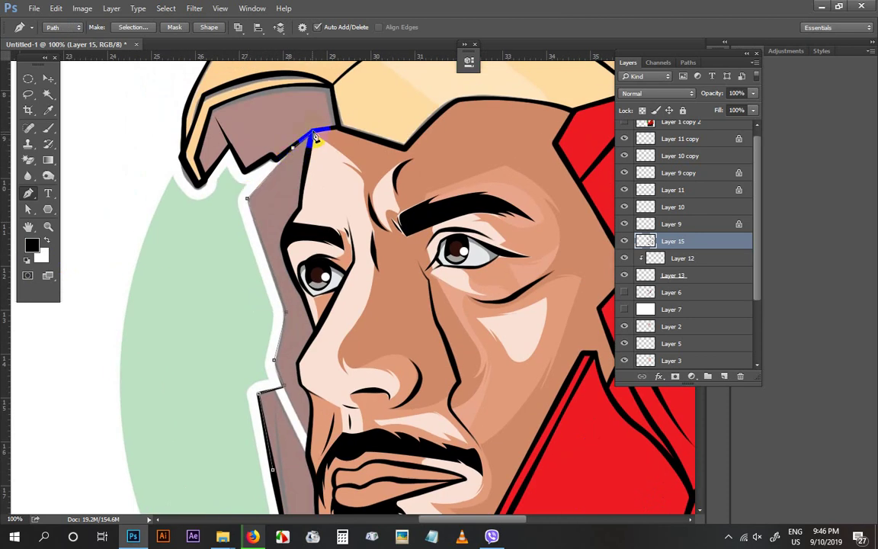
right_click(363, 114)
click(402, 206)
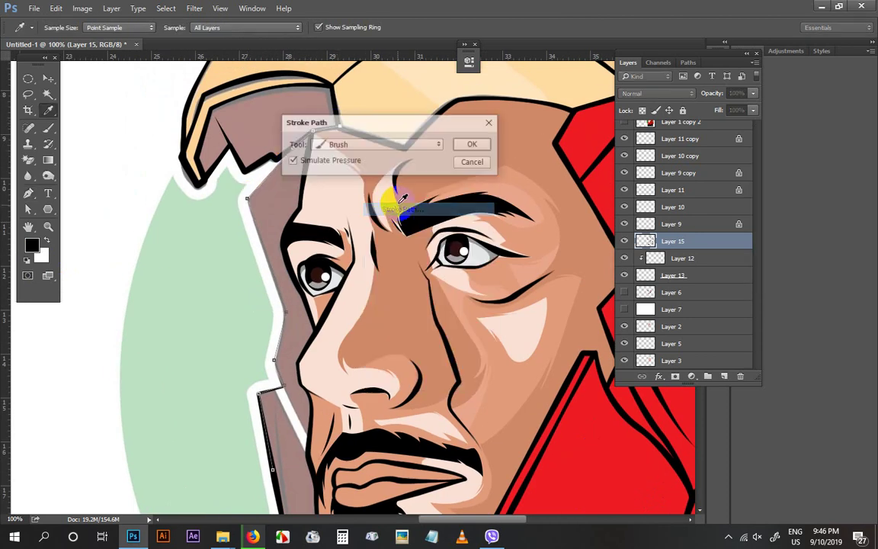
key(Return)
Draw a path around the plate's stepped corner beside the nose and thicken the outline there with a brush stroke
scroll(336, 245, down, 4)
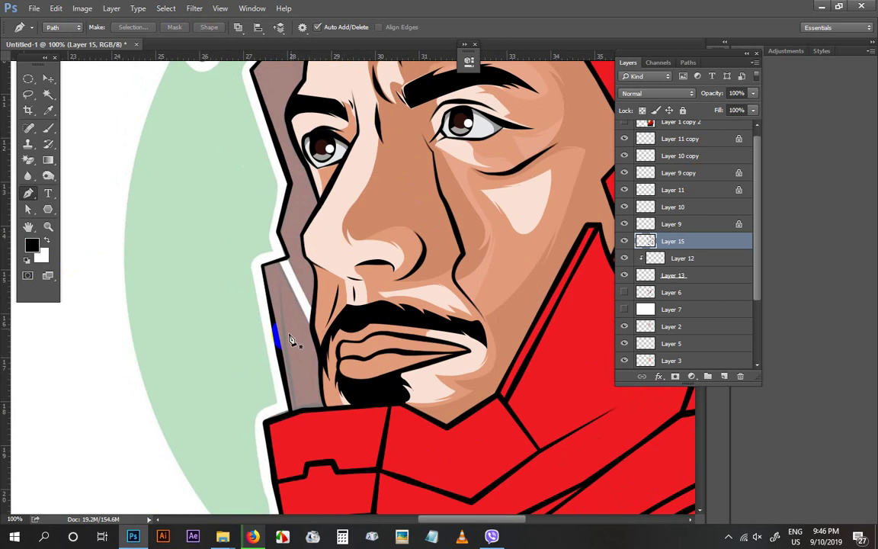
click(280, 357)
click(261, 265)
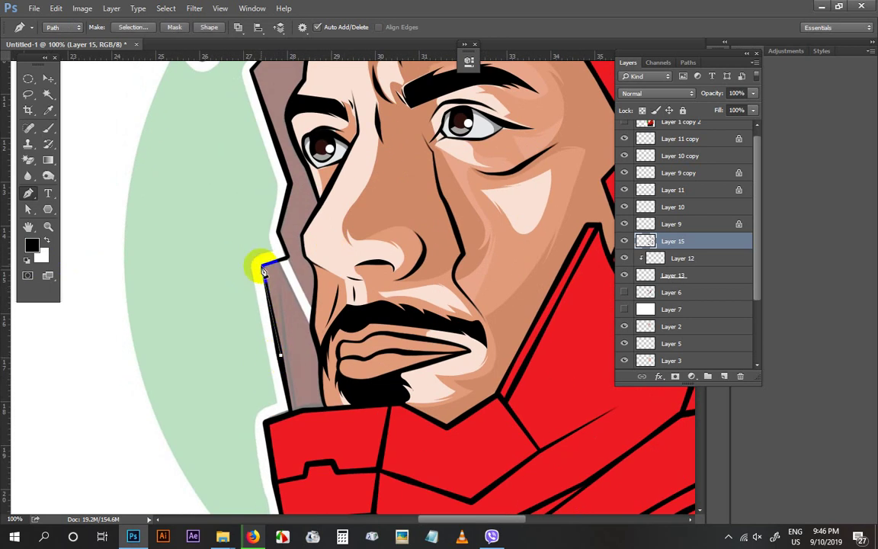
click(287, 193)
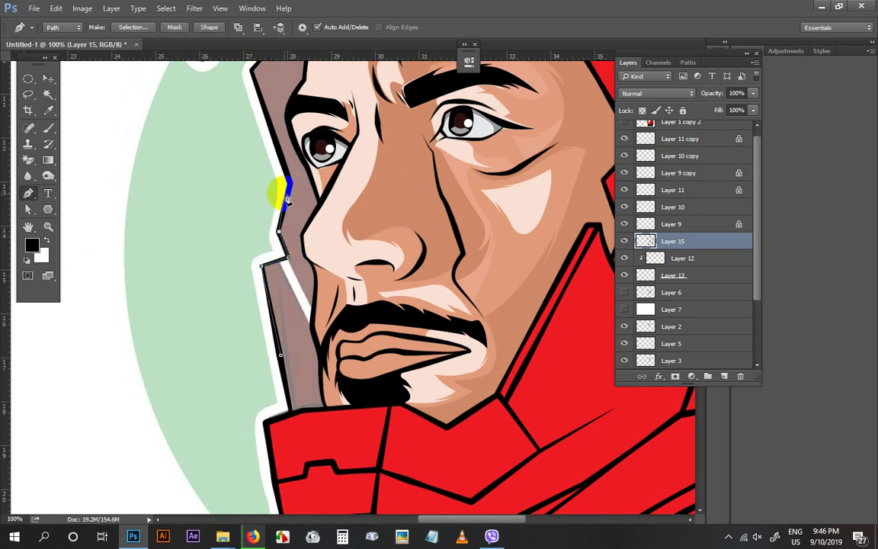
right_click(306, 161)
click(358, 259)
key(Return)
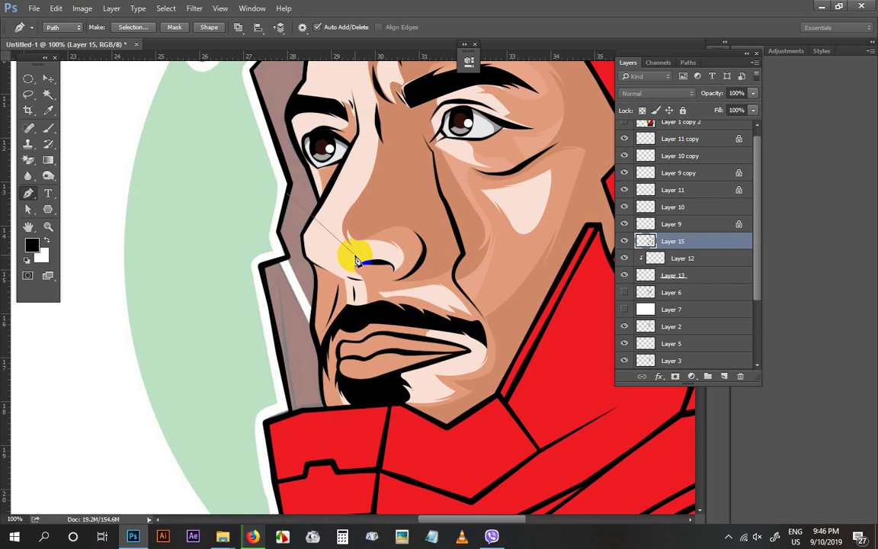
Draw a path around the plate's upper corner to the forehead's tip and stroke it with the black brush
scroll(412, 450, up, 7)
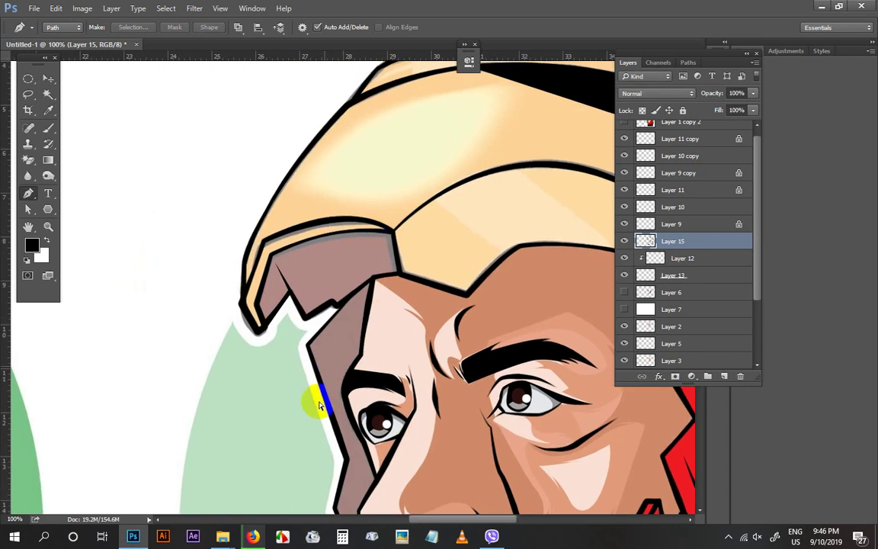
key(ctrl+plus)
click(290, 481)
click(264, 405)
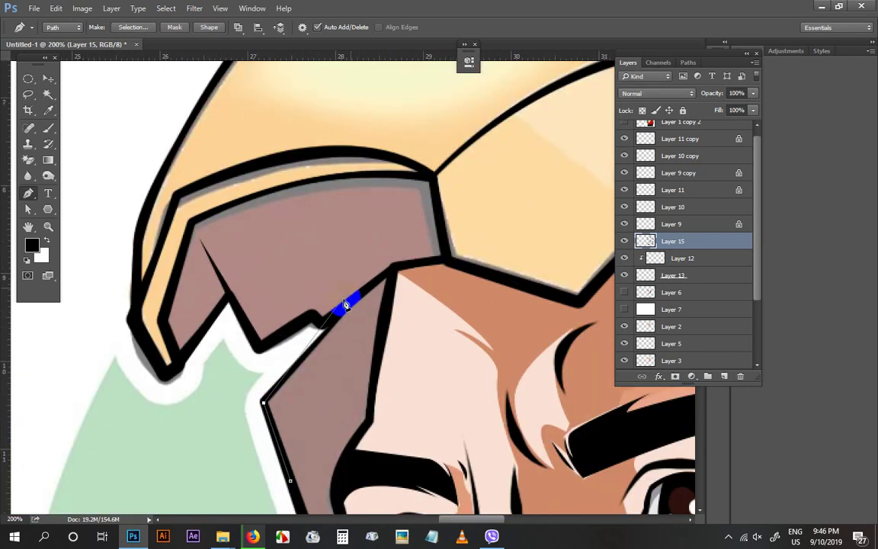
click(414, 197)
right_click(414, 197)
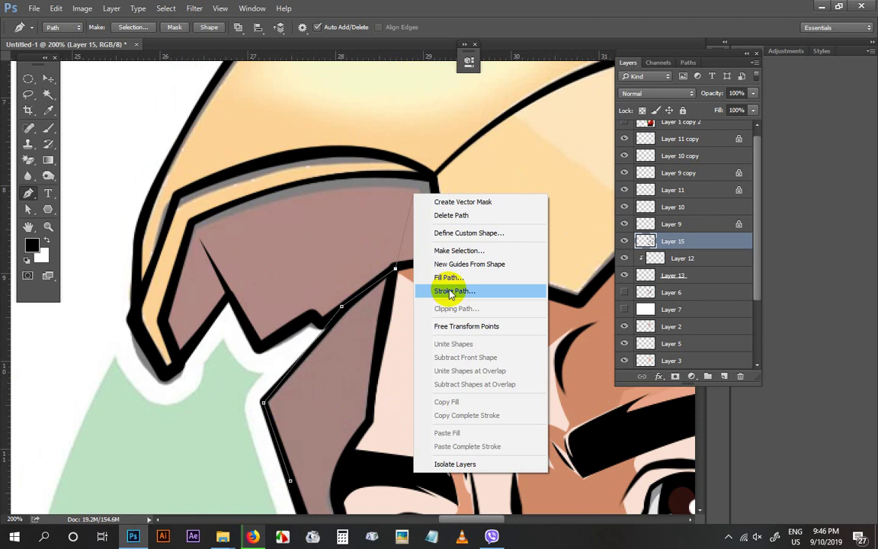
click(447, 289)
key(Return)
Use Polygonal Lasso selections to clean up the black outline's inner edges along the brow and at the faceplate's notch
click(28, 94)
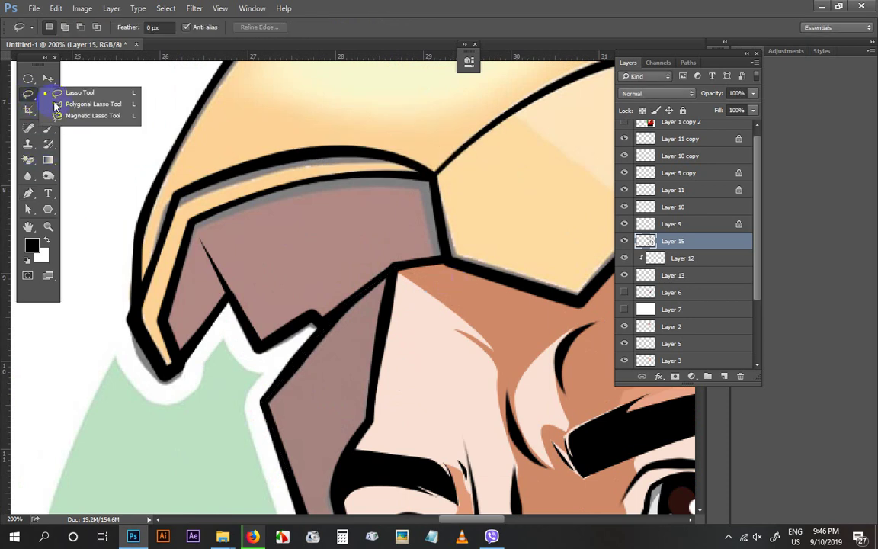
click(76, 107)
click(392, 266)
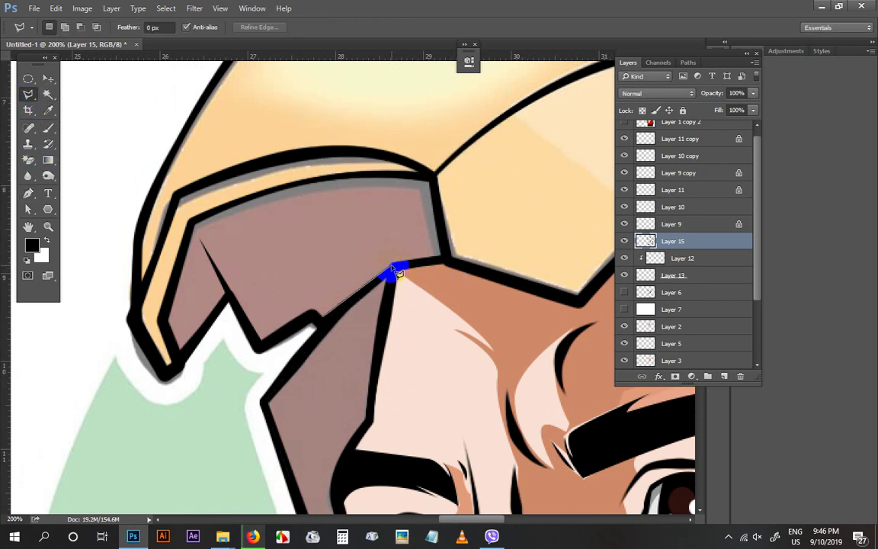
click(442, 259)
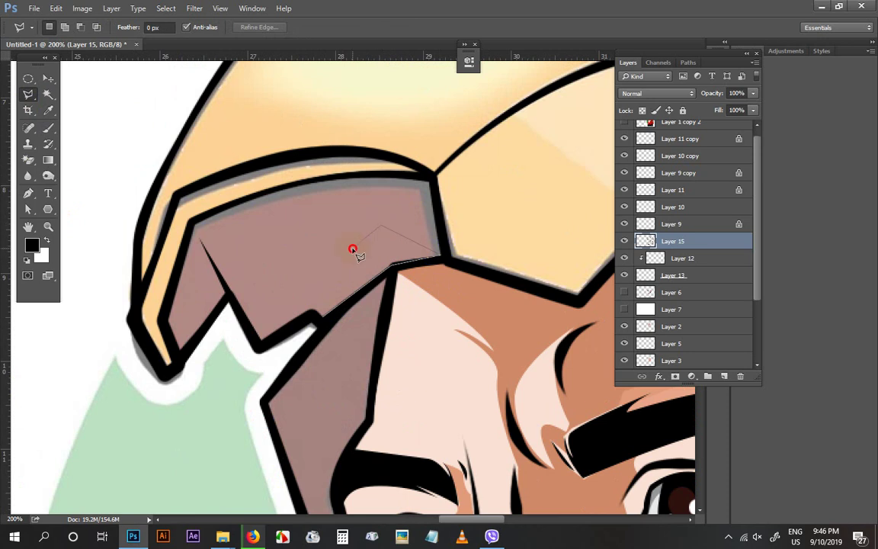
click(353, 250)
click(319, 312)
click(265, 340)
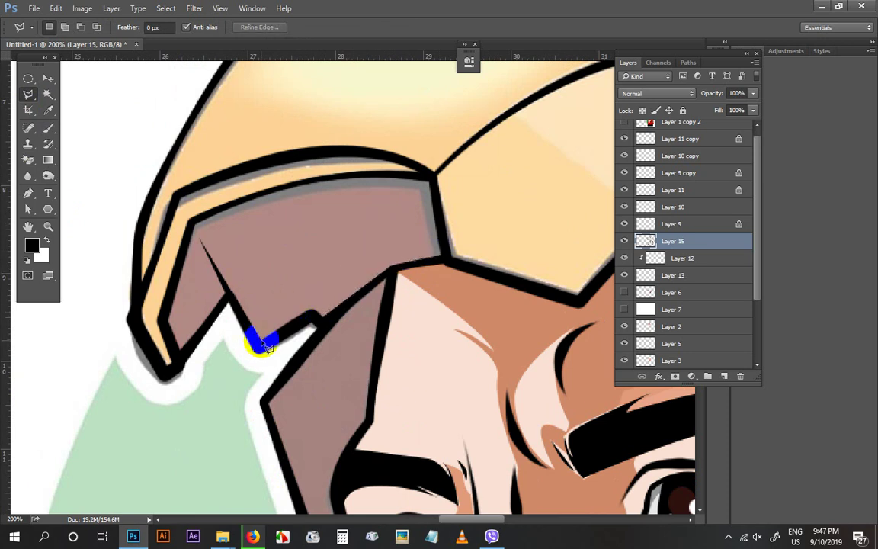
double_click(261, 335)
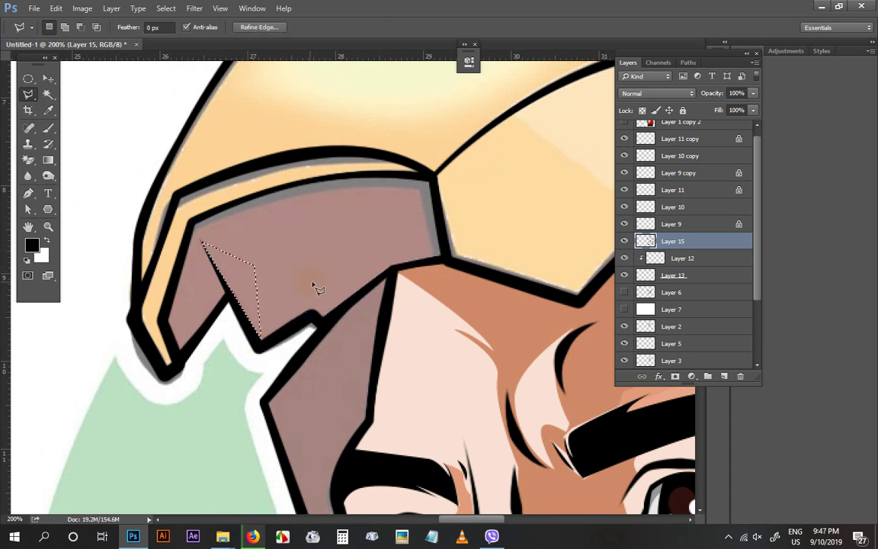
Start a pen path at the raised faceplate's inner corner and trace its tip and notched lower edge to the side plate's upper corner
key(p)
click(191, 236)
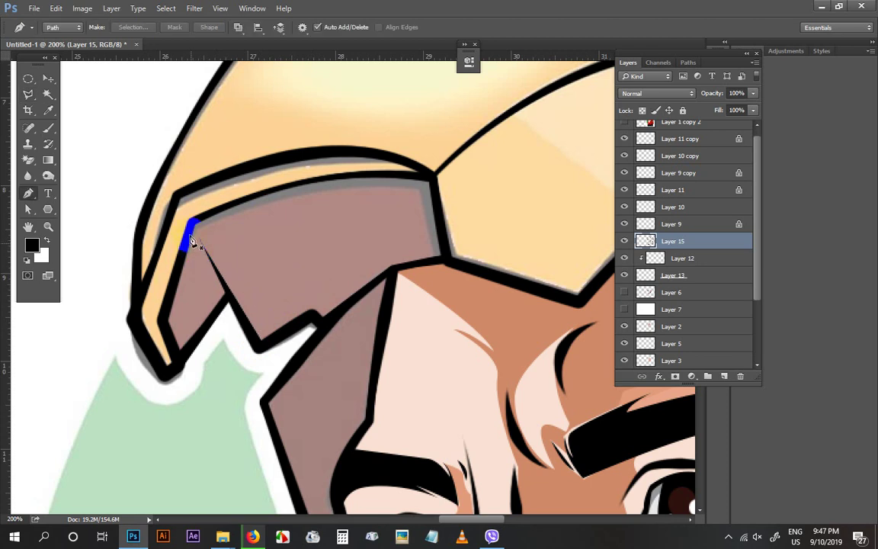
click(181, 358)
click(213, 319)
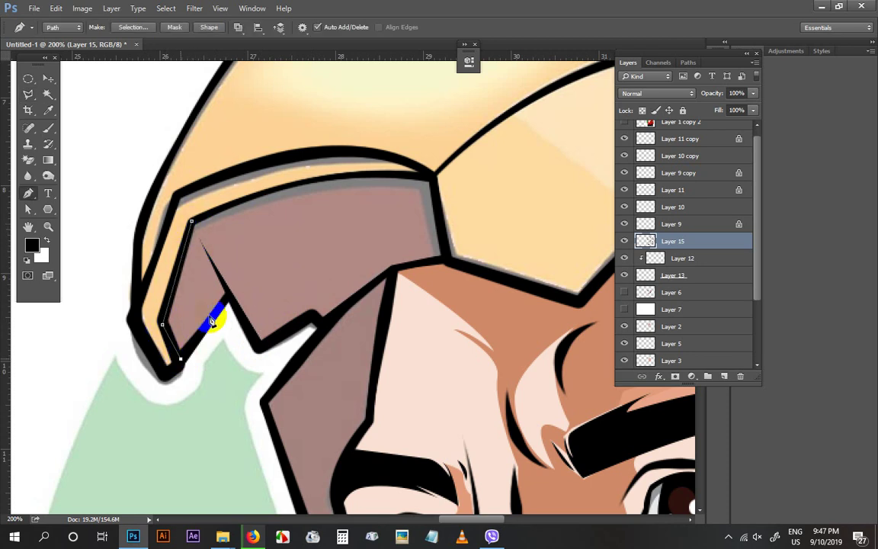
click(255, 348)
click(299, 326)
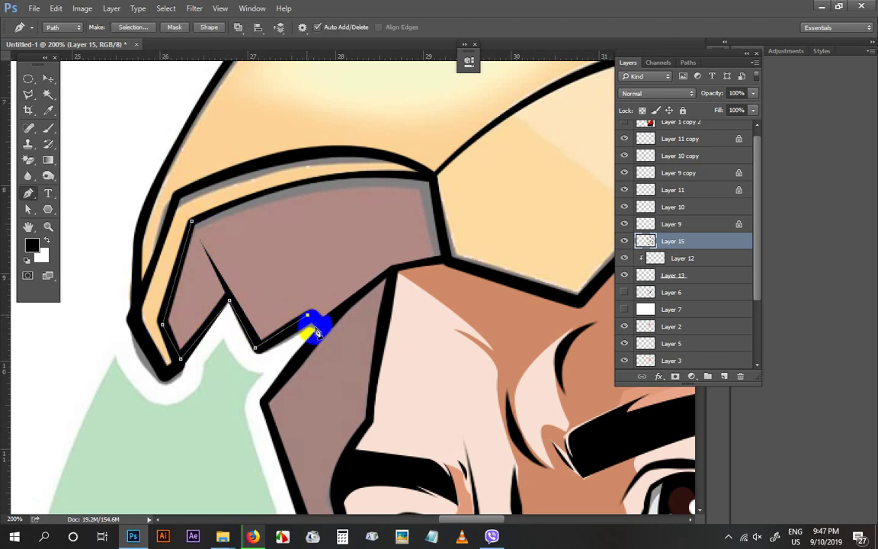
click(323, 328)
click(267, 398)
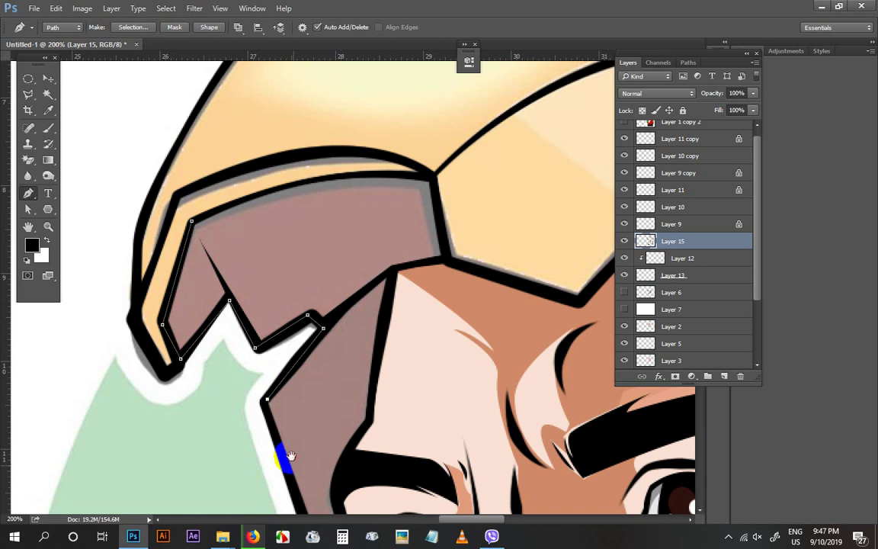
Continue the path down the side plate's outer edge past the eye and around the stepped corner beside the nose
drag(292, 456, 255, 222)
click(304, 393)
drag(303, 392, 308, 160)
click(285, 264)
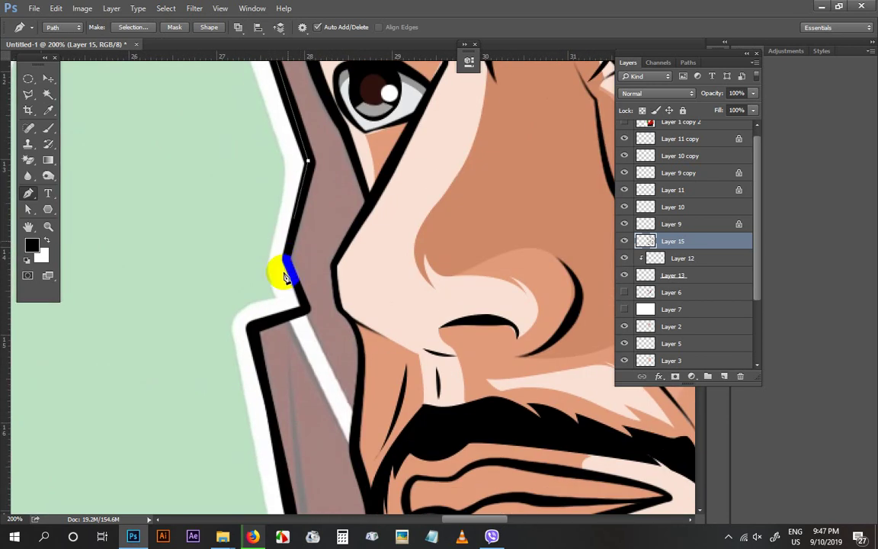
click(306, 308)
click(253, 328)
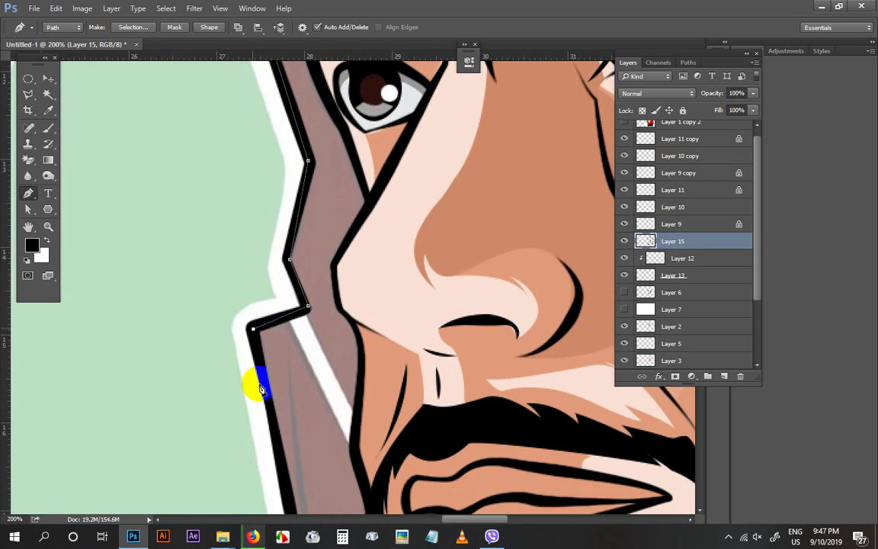
Extend the path down to the red collar, along its upper edge and back up the face's outline beside the mouth
drag(286, 456, 237, 195)
click(264, 358)
click(294, 353)
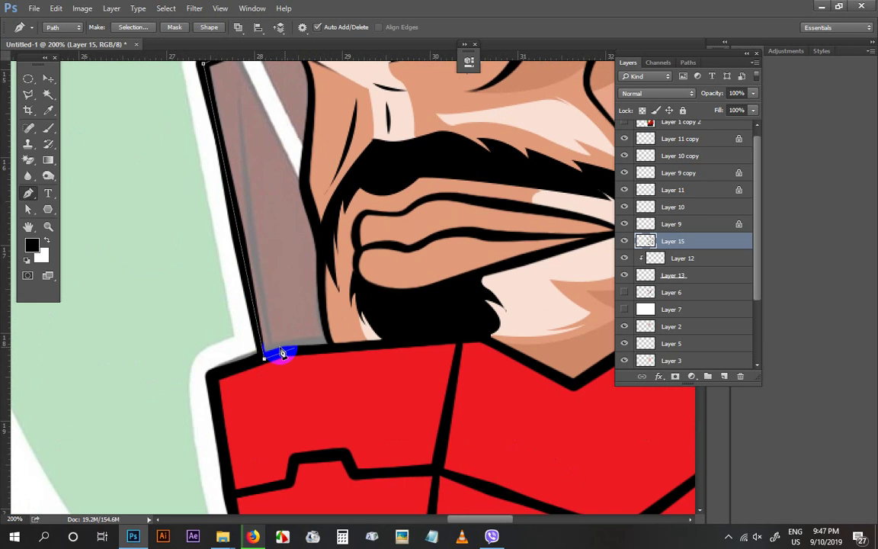
click(320, 353)
click(324, 265)
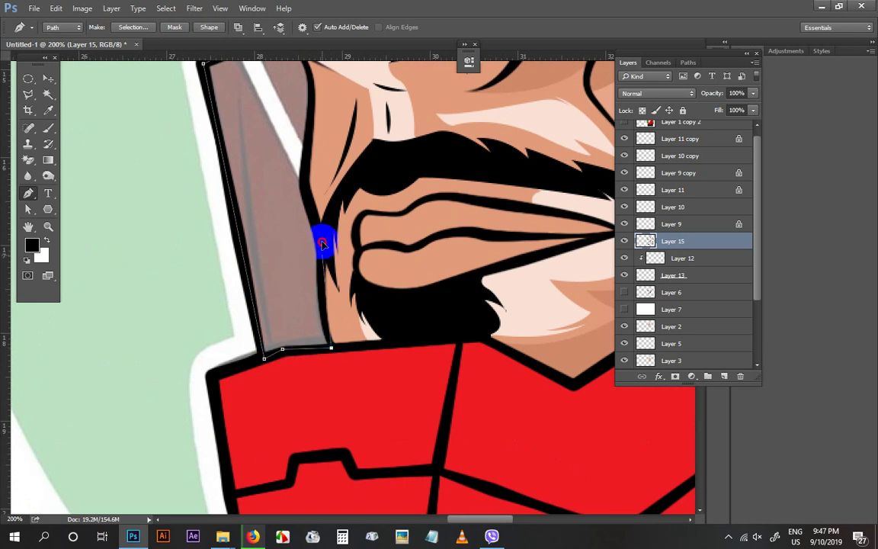
click(309, 212)
Continue the path up the face's outer contour, around the tip of the nose to just below the far eye
scroll(308, 229, up, 3)
drag(297, 250, 271, 210)
click(286, 233)
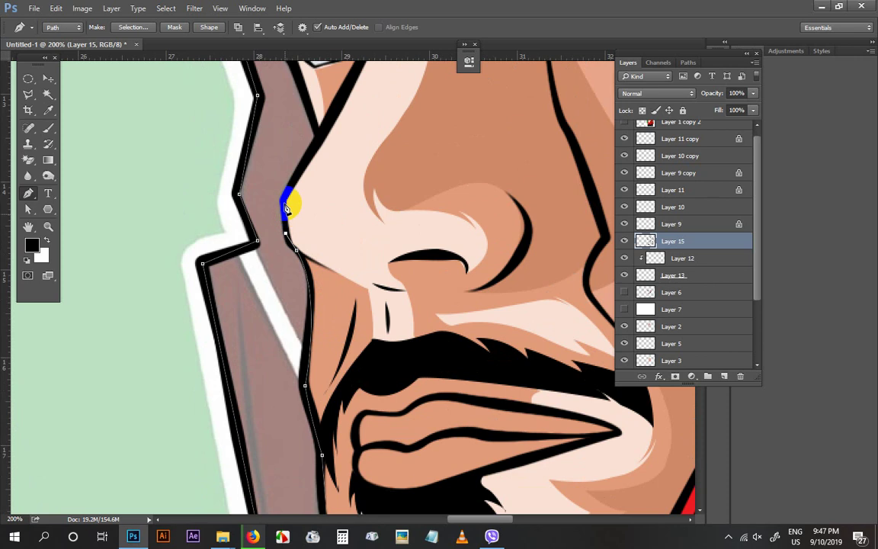
click(285, 200)
drag(321, 142, 322, 321)
click(289, 238)
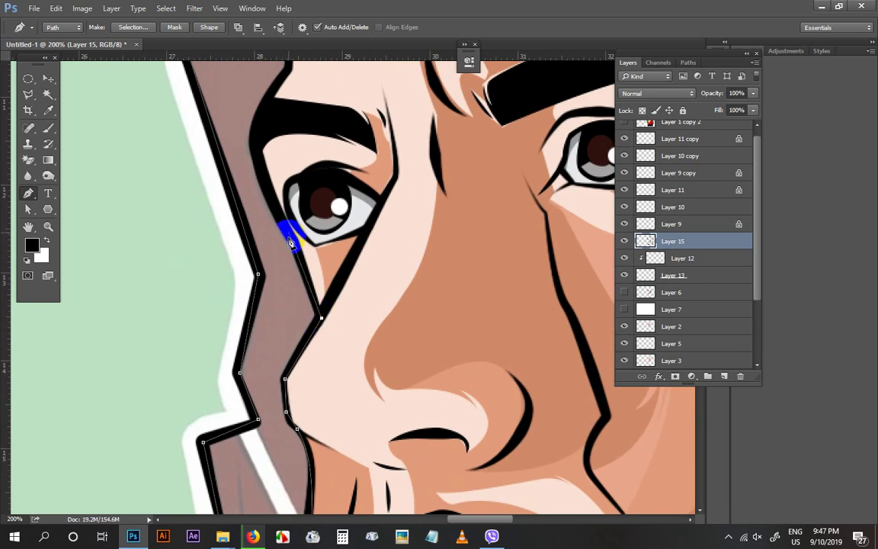
Continue the path up the side plate's inner edge, past the far eye and eyebrow, to its upper corner at the forehead
click(255, 160)
drag(250, 130, 250, 129)
drag(274, 99, 235, 359)
click(230, 352)
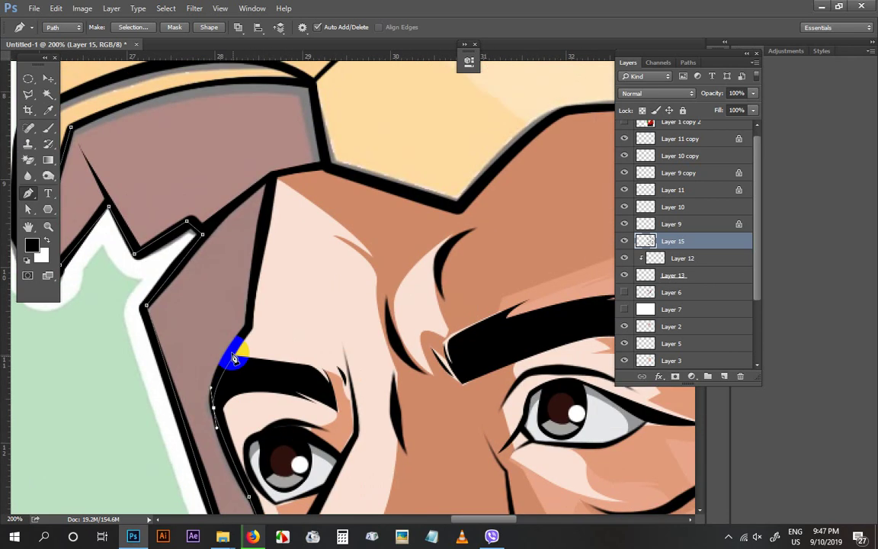
click(251, 327)
click(271, 178)
Close the path around the raised faceplate's inner corner and along its curved edge, and convert it into a selection
click(323, 175)
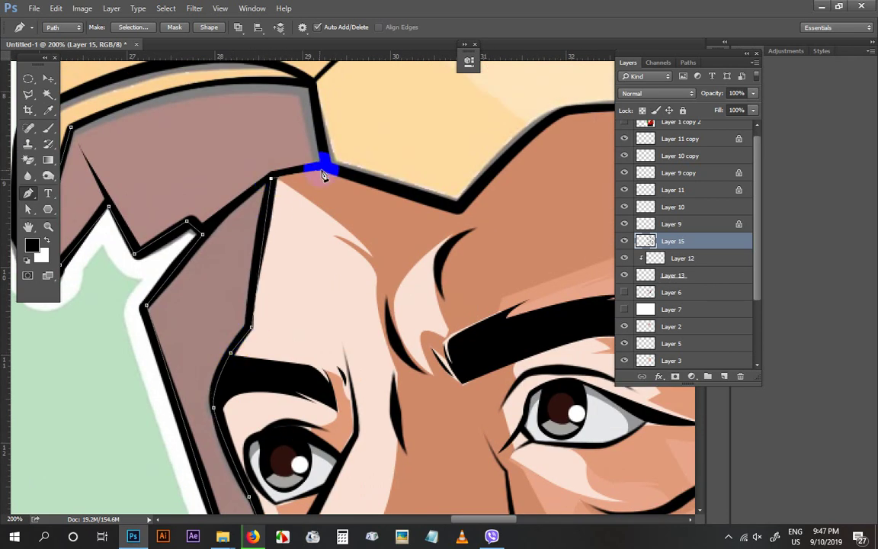
drag(327, 152, 361, 293)
click(347, 225)
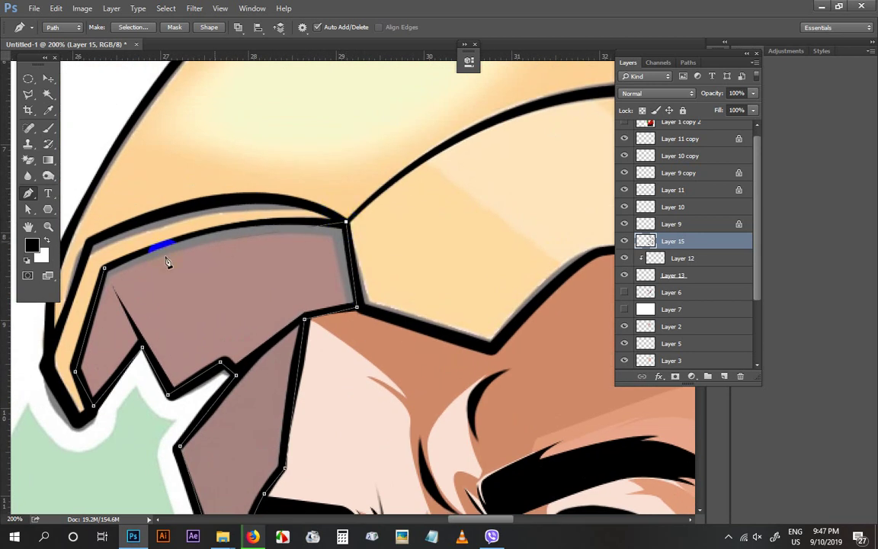
scroll(74, 303, left, 3)
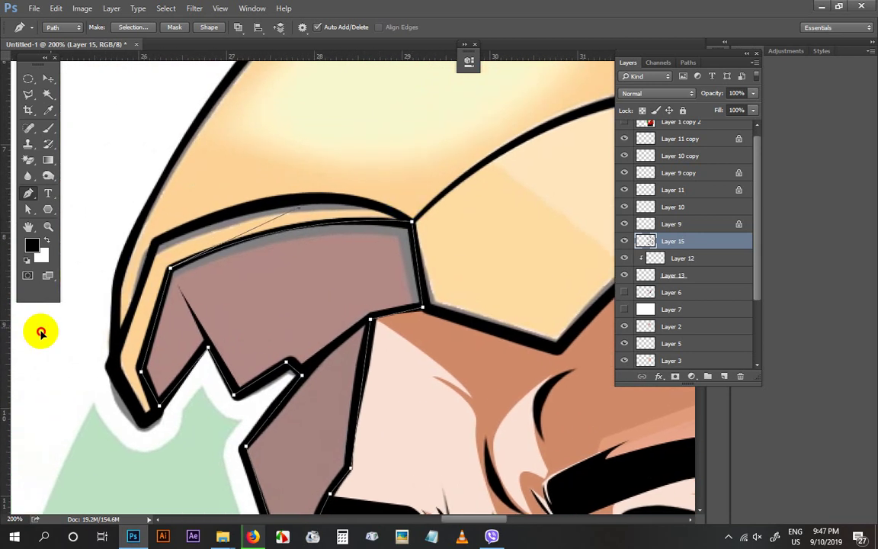
key(ctrl+Return)
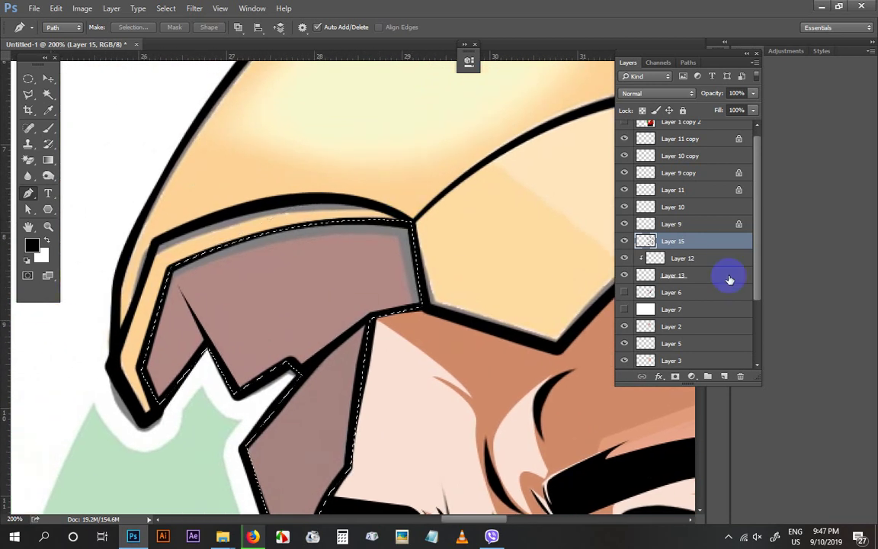
Make Layer 16 active and set the foreground colour to red with magenta at 100%
key(ctrl+minus)
drag(756, 287, 755, 349)
click(668, 293)
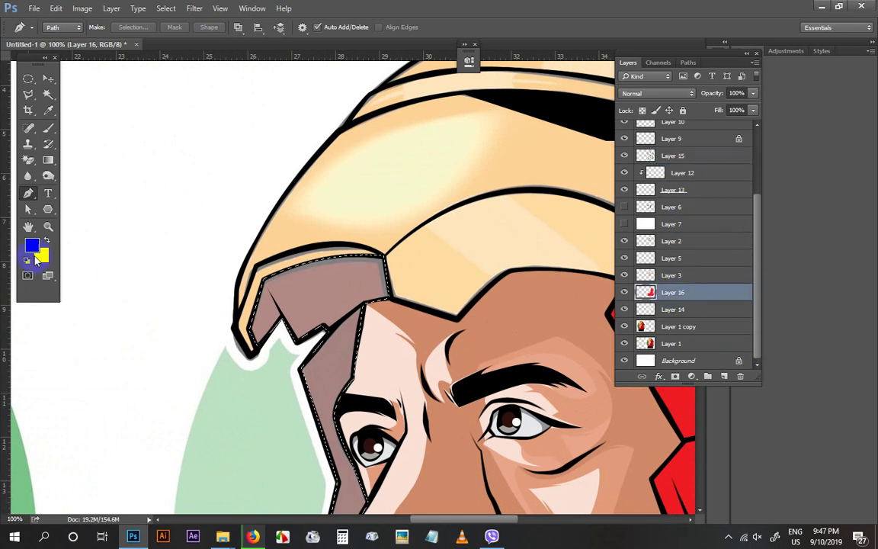
key(i)
drag(512, 145, 552, 57)
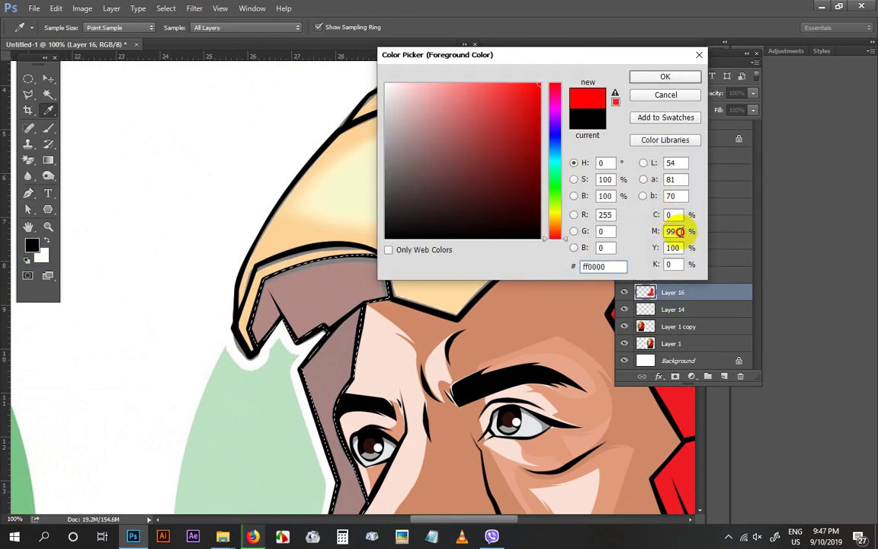
drag(680, 231, 625, 232)
text(100)
click(665, 76)
key(p)
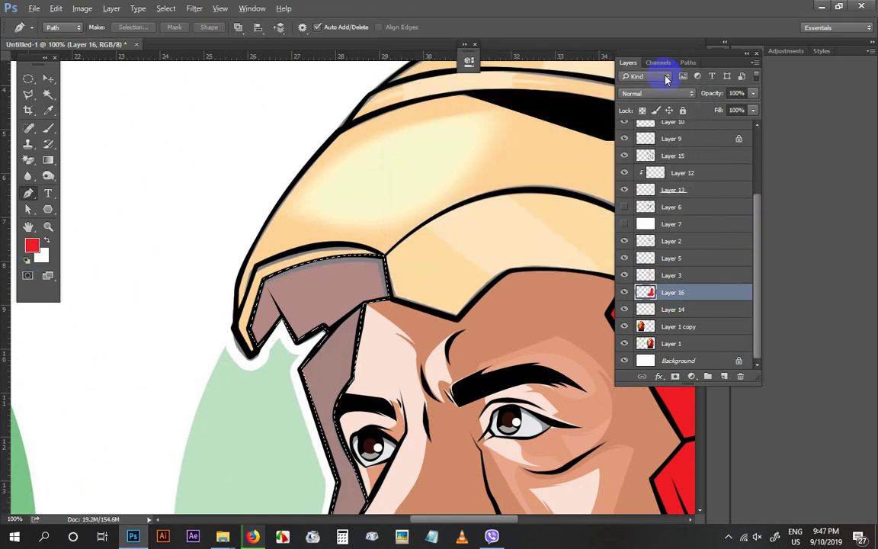
Fill the selected side plate and faceplate underside with the red foreground colour and deselect
key(alt+BackSpace)
key(ctrl+d)
key(ctrl+minus)
key(ctrl+minus)
drag(366, 361, 294, 239)
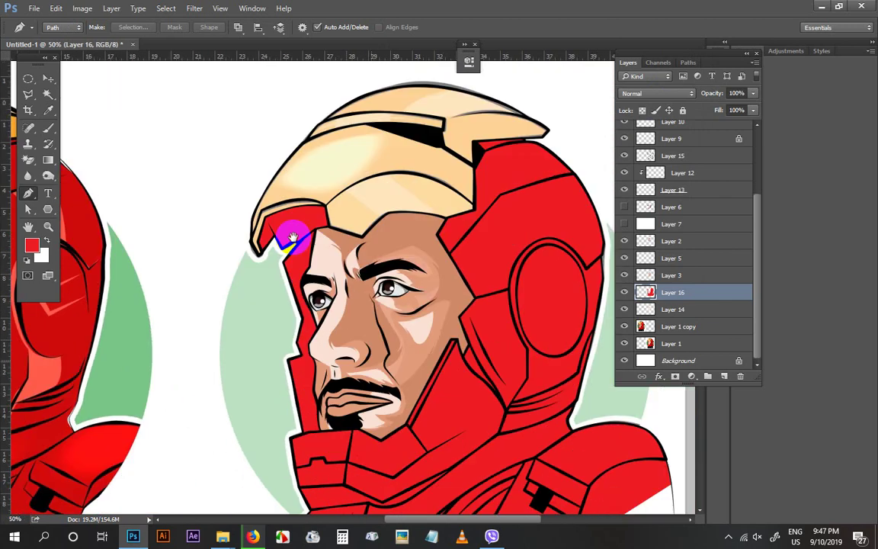
key(v)
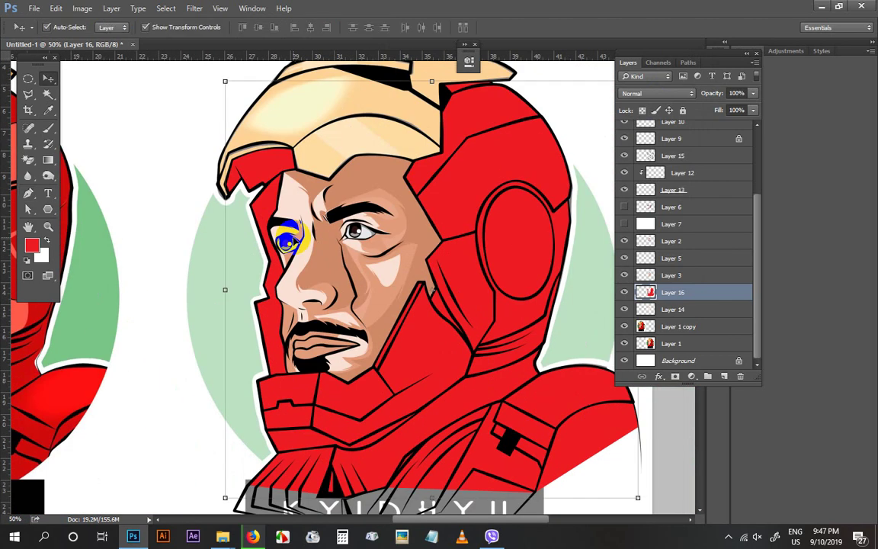
drag(358, 232, 437, 340)
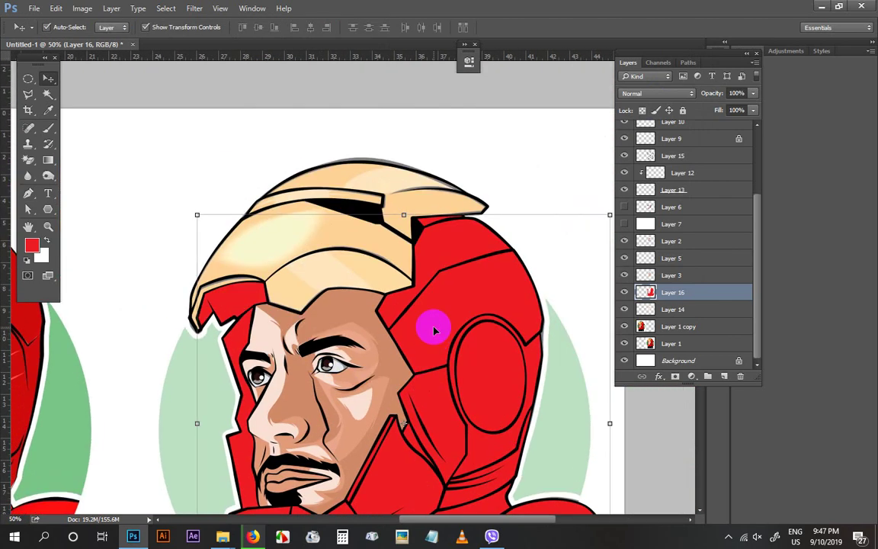
On Layer 2, lasso the near eyebrow's inner end and sample the surrounding brown skin colour to cover its light edge
key(p)
key(ctrl+plus)
key(ctrl+plus)
drag(148, 390, 354, 327)
key(ctrl+plus)
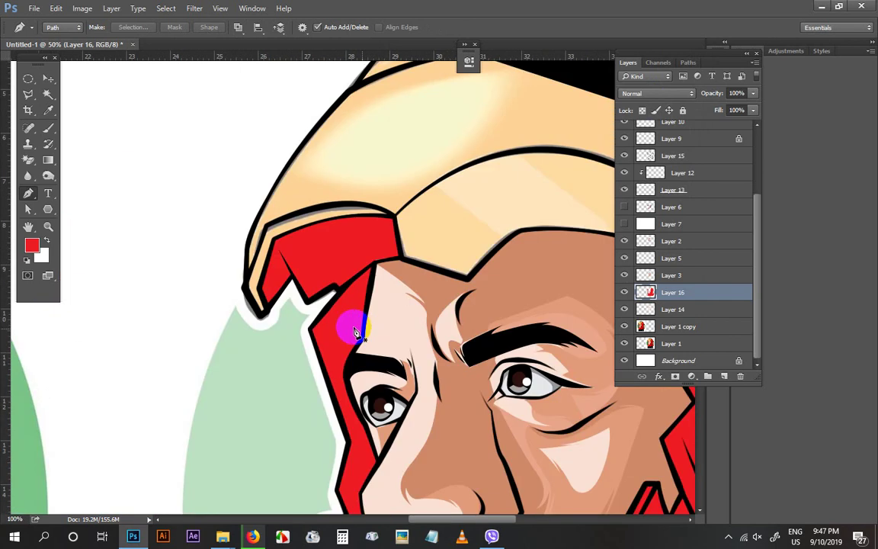
key(ctrl+plus)
drag(457, 361, 131, 256)
key(v)
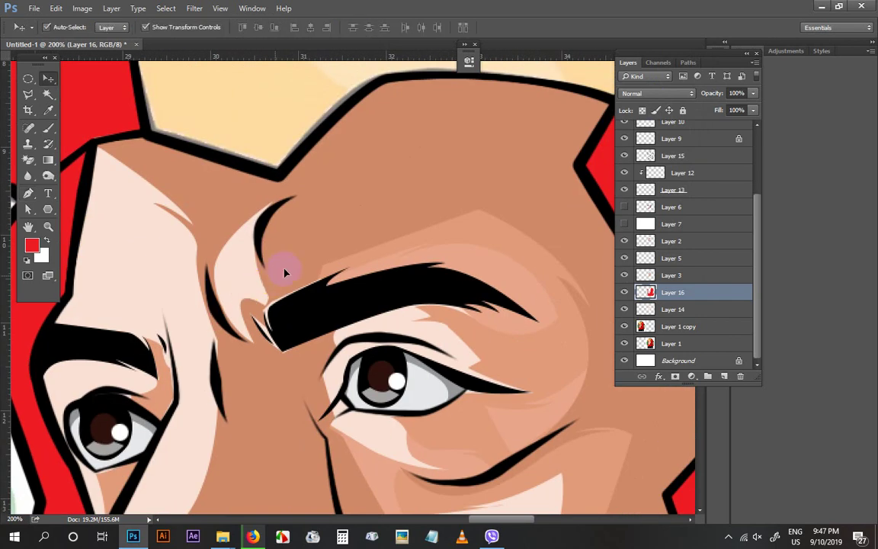
click(284, 269)
key(l)
click(316, 276)
click(302, 340)
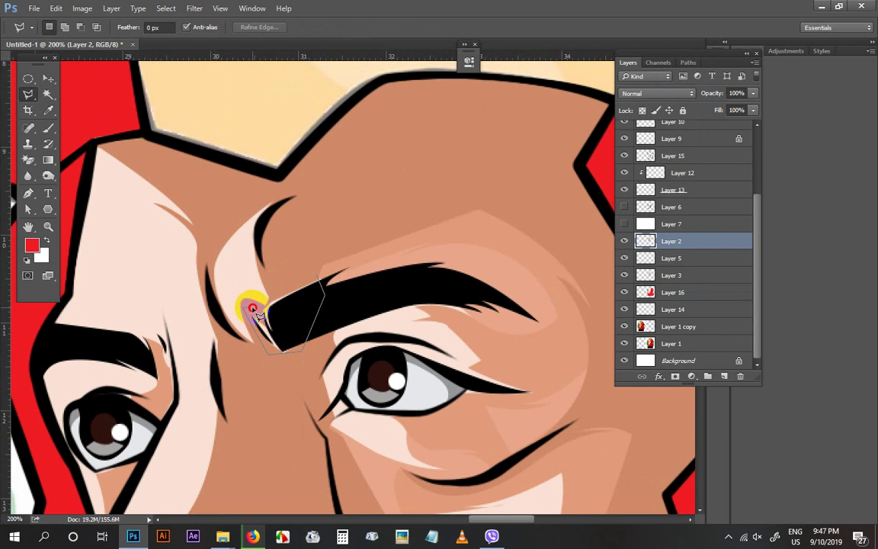
click(297, 278)
key(i)
click(313, 239)
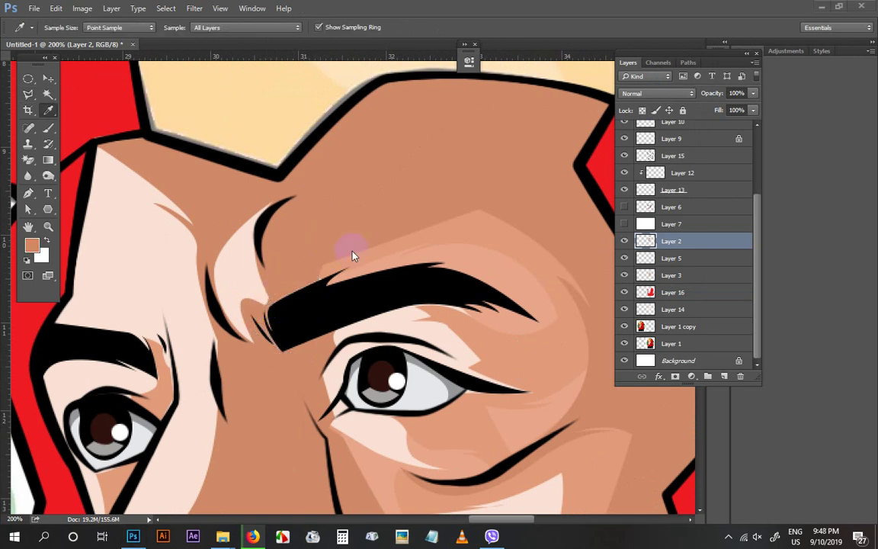
Compare the portrait with the finished reference, select the face's base skin layer (Layer 14) and lock its transparent pixels
scroll(435, 274, down, 4)
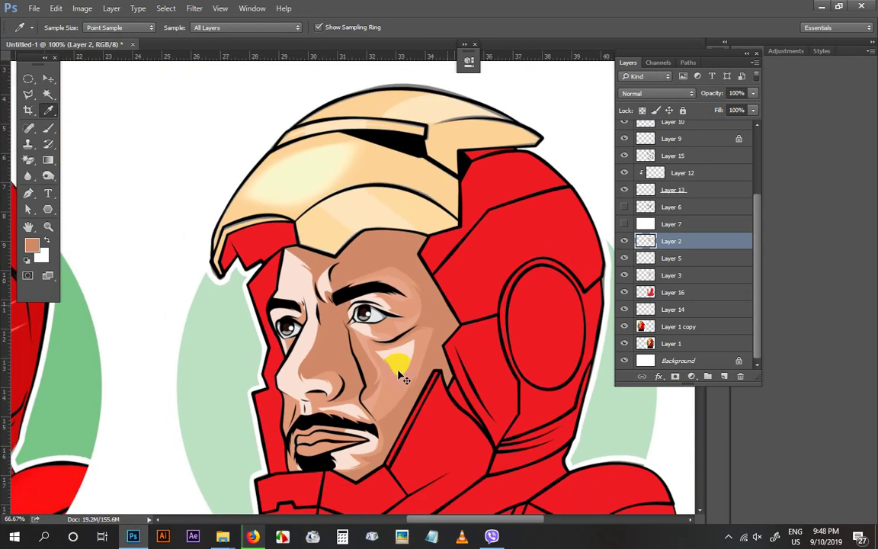
key(ctrl+minus)
drag(422, 347, 431, 276)
drag(200, 408, 463, 427)
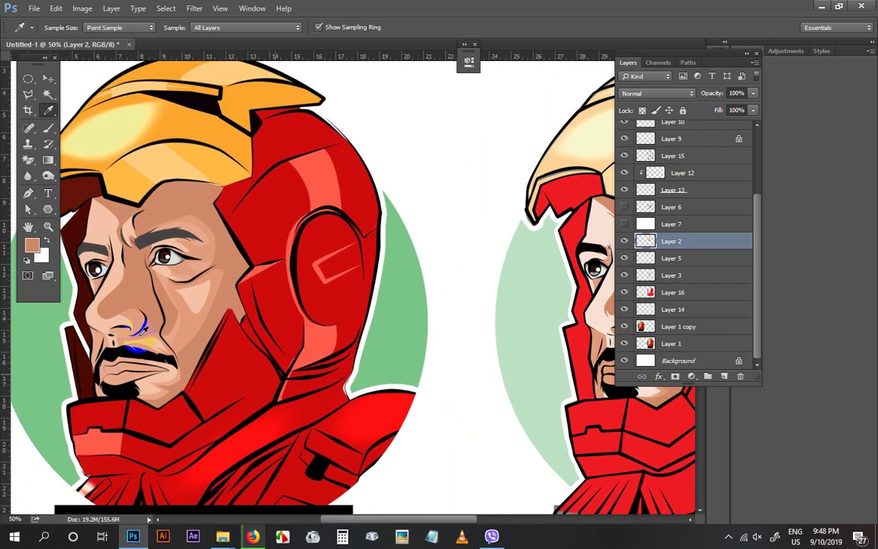
scroll(241, 414, right, 5)
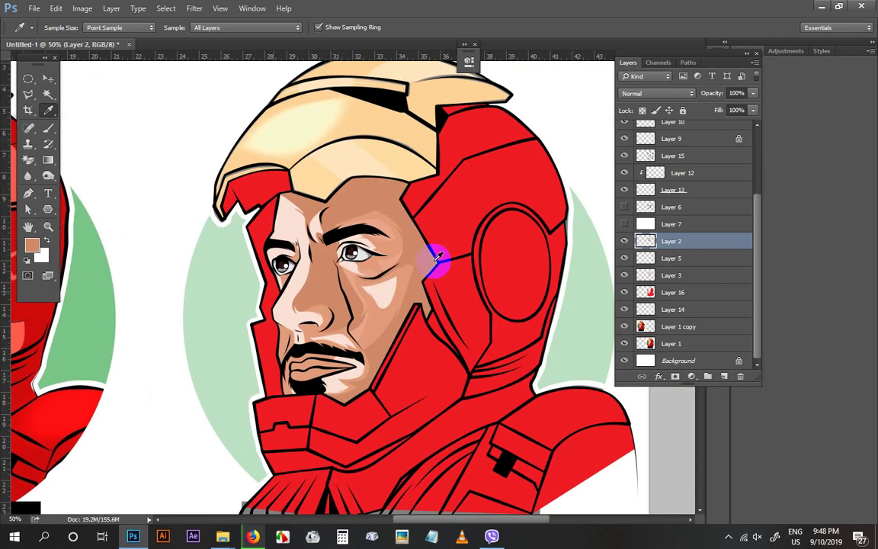
scroll(439, 257, up, 5)
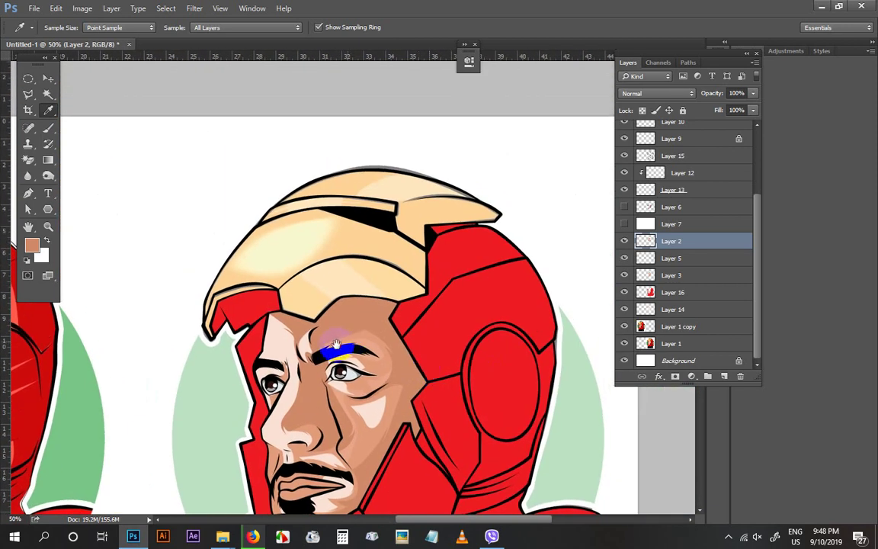
drag(336, 343, 504, 250)
key(v)
click(354, 280)
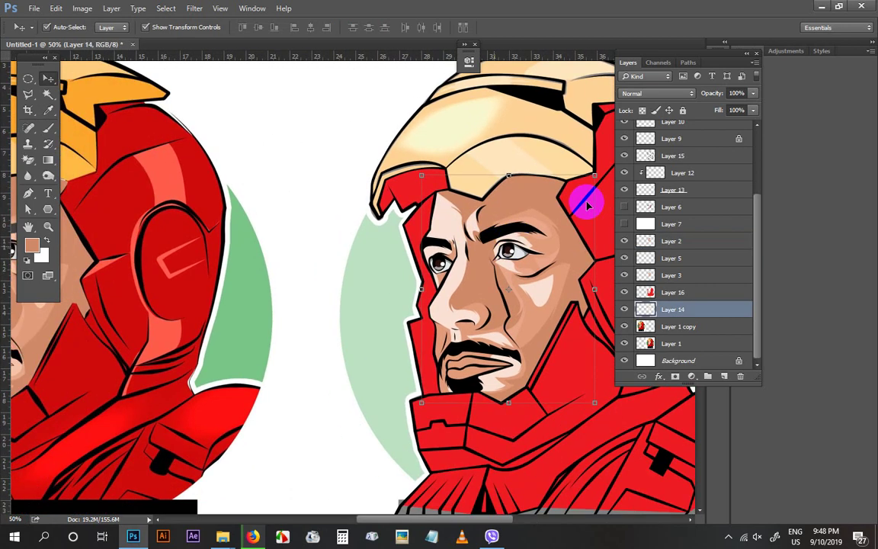
click(643, 111)
Sample the peach skin highlight from the finished reference portrait and recolour the face's base on Layer 14 with it
key(i)
drag(109, 303, 275, 288)
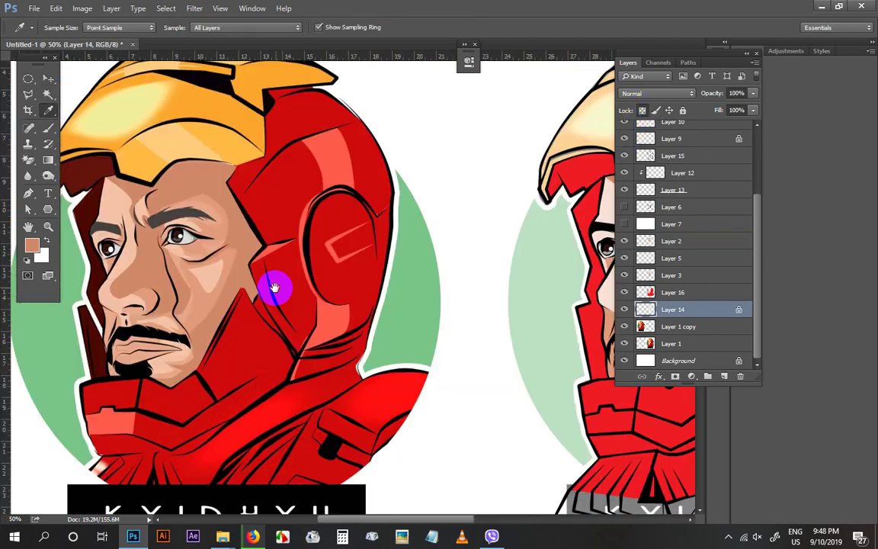
click(206, 273)
drag(455, 328, 109, 354)
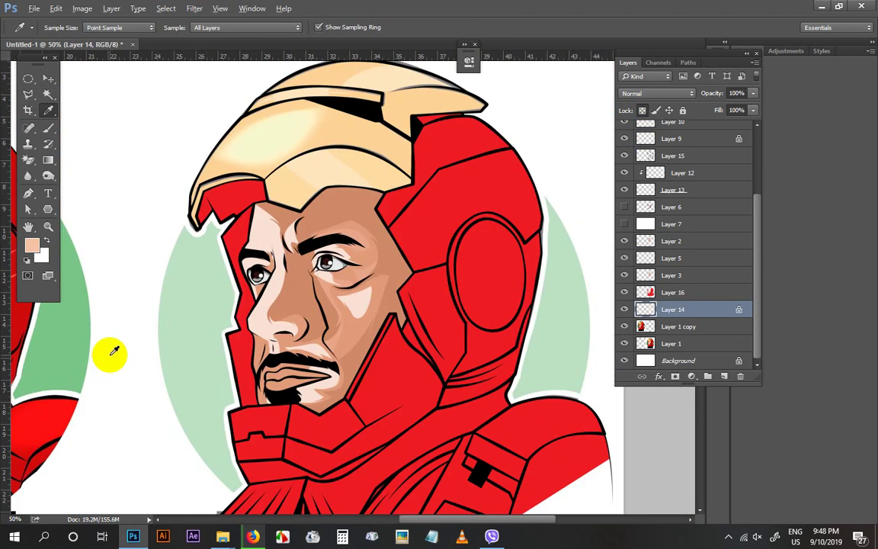
drag(354, 295, 381, 375)
key(v)
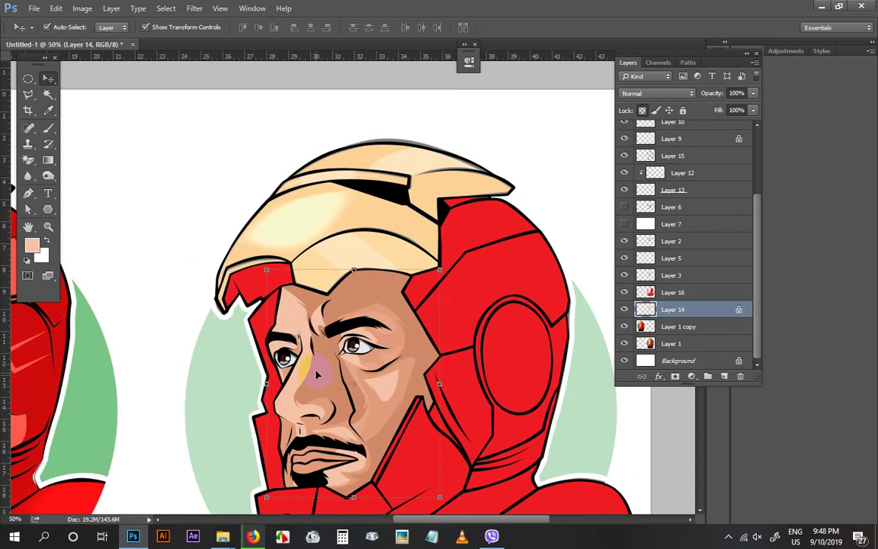
drag(319, 373, 333, 393)
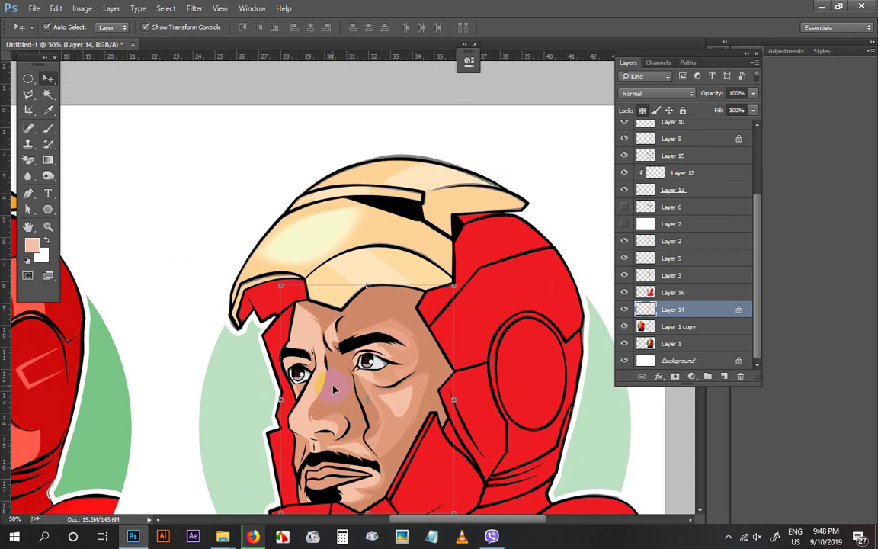
Create a new layer above Layer 14 and start a pen path from the faceplate's front tip along its inner edge
key(ctrl+plus)
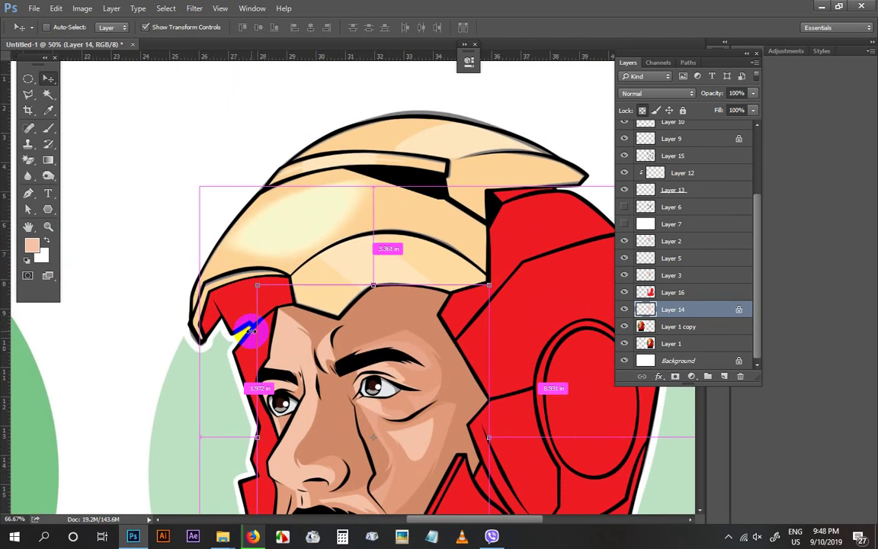
key(p)
key(ctrl+plus)
scroll(282, 367, up, 1)
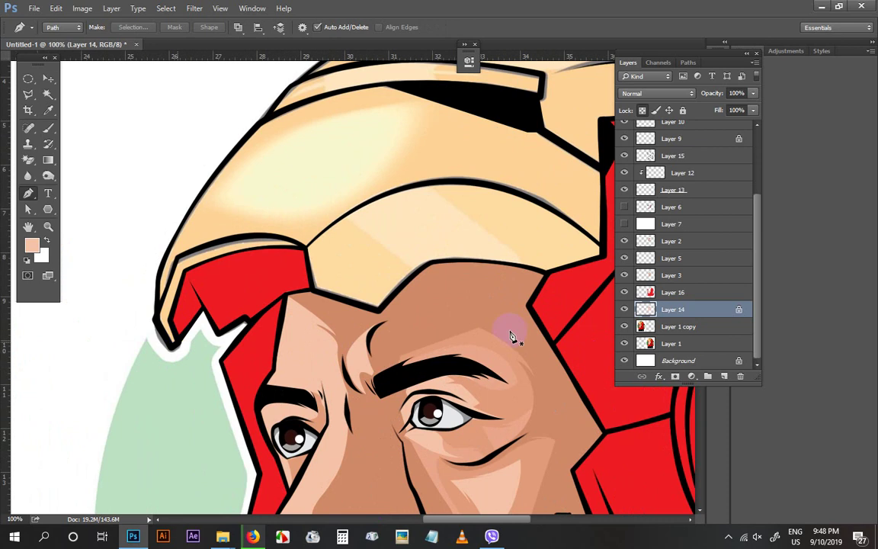
click(726, 376)
click(171, 347)
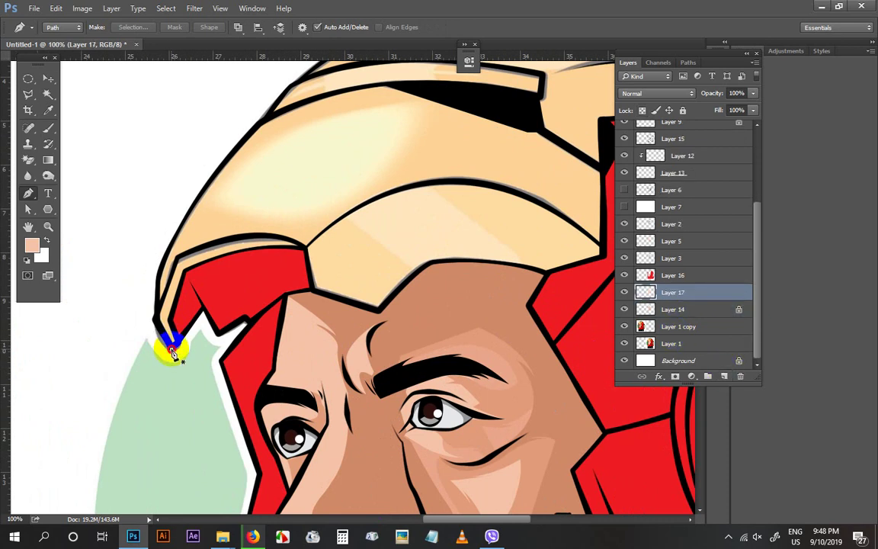
click(170, 322)
drag(175, 268, 187, 285)
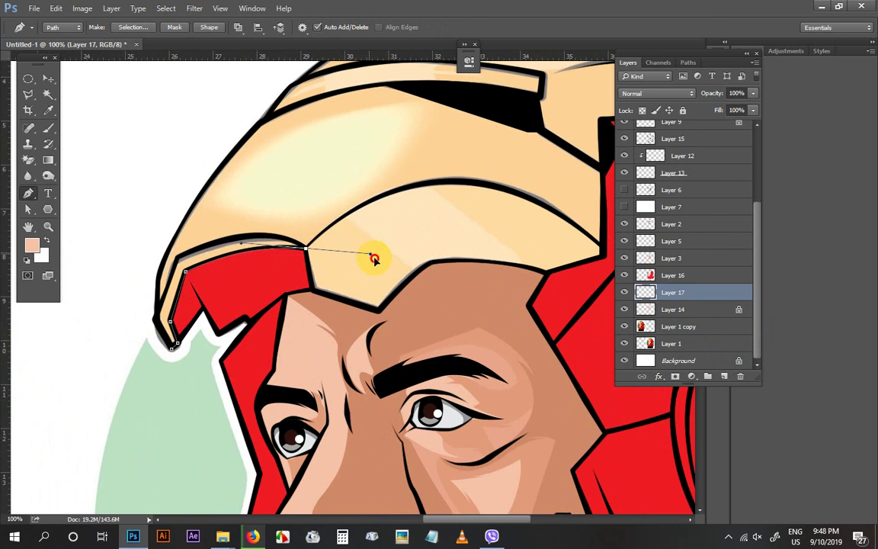
drag(462, 182, 567, 185)
drag(566, 220, 372, 251)
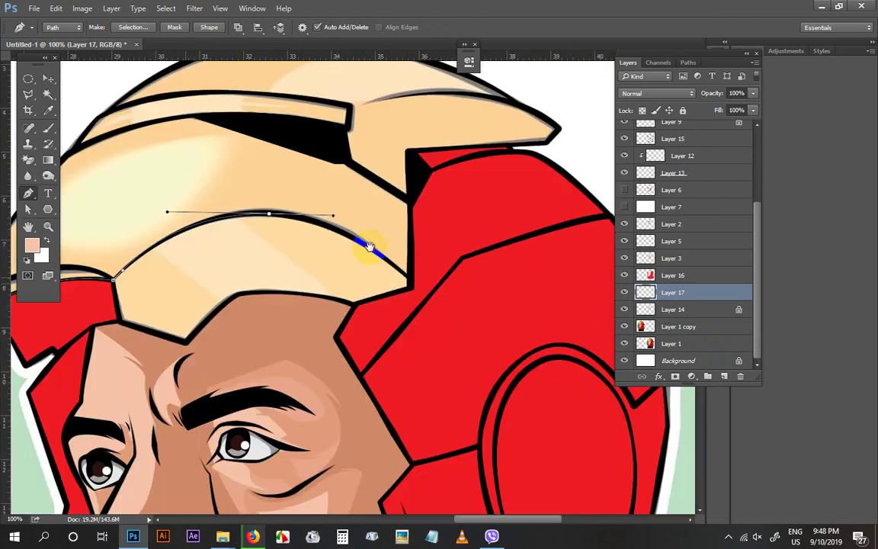
click(411, 278)
drag(411, 279, 413, 252)
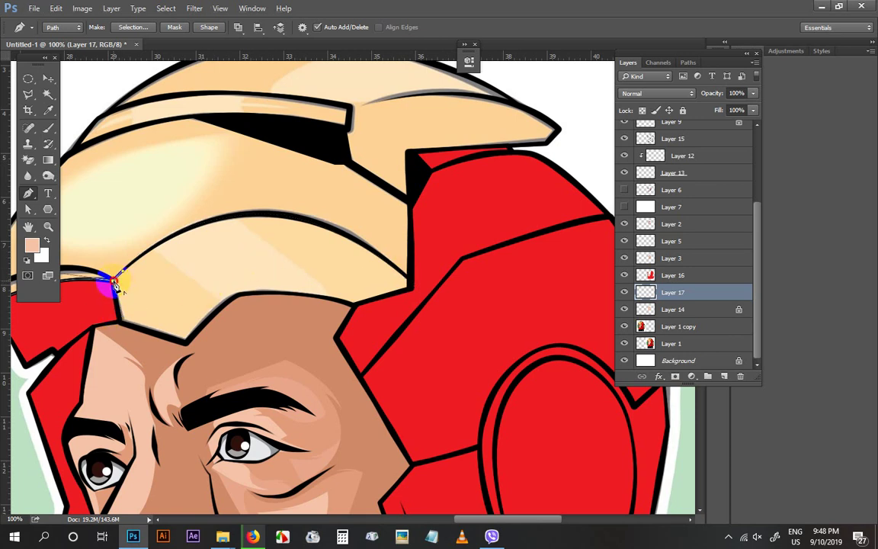
Continue the path along the faceplate's angular lower edge above the forehead and up its rear vertical edge
click(122, 327)
drag(354, 308, 391, 322)
click(410, 288)
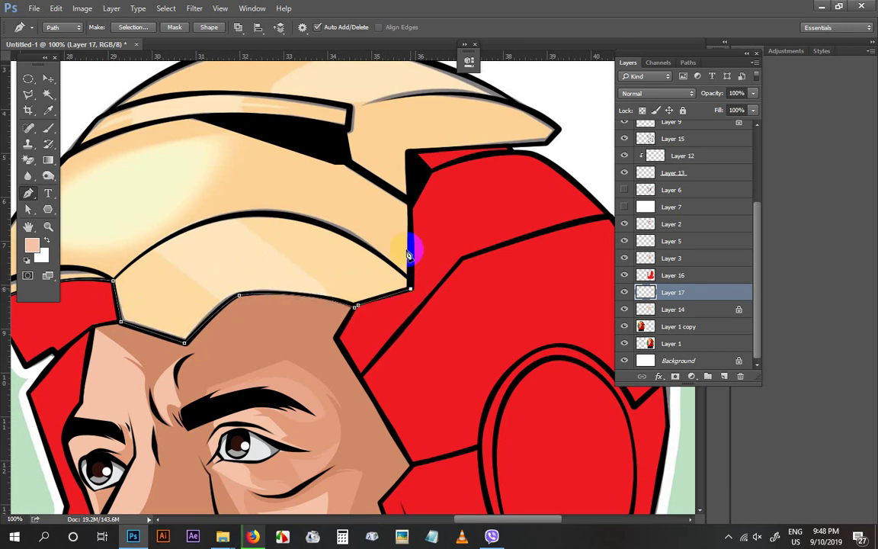
click(407, 151)
Extend the path along the underside of the faceplate's rear fin and around its pointed tip onto the upper edge
drag(490, 148, 358, 272)
click(399, 271)
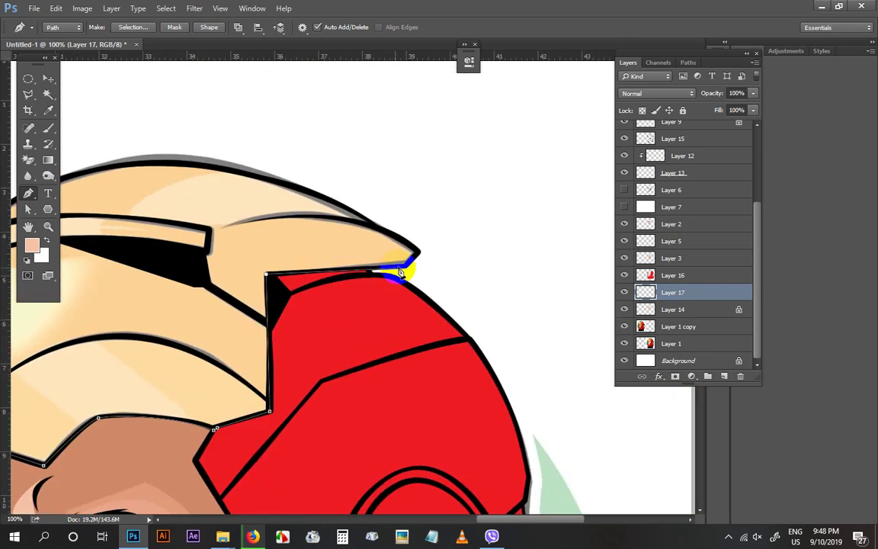
click(417, 249)
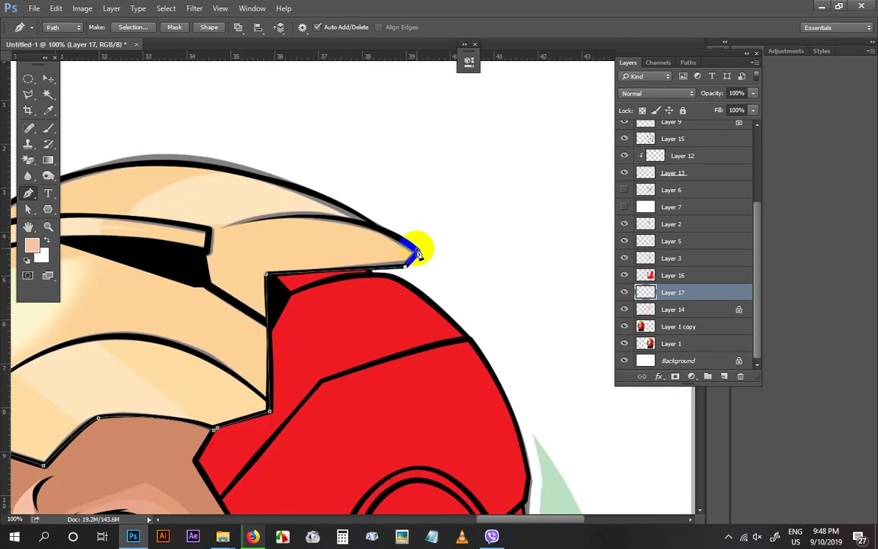
click(373, 226)
Continue the path along the faceplate's curved upper edge and down the front, closing it at the front tip
drag(419, 258, 519, 319)
drag(235, 227, 123, 240)
drag(94, 280, 149, 301)
click(147, 287)
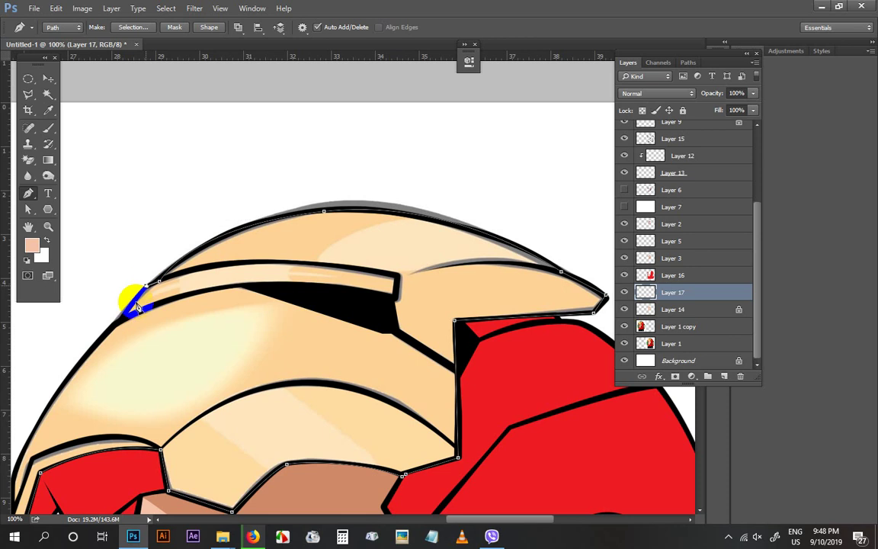
drag(129, 334, 296, 250)
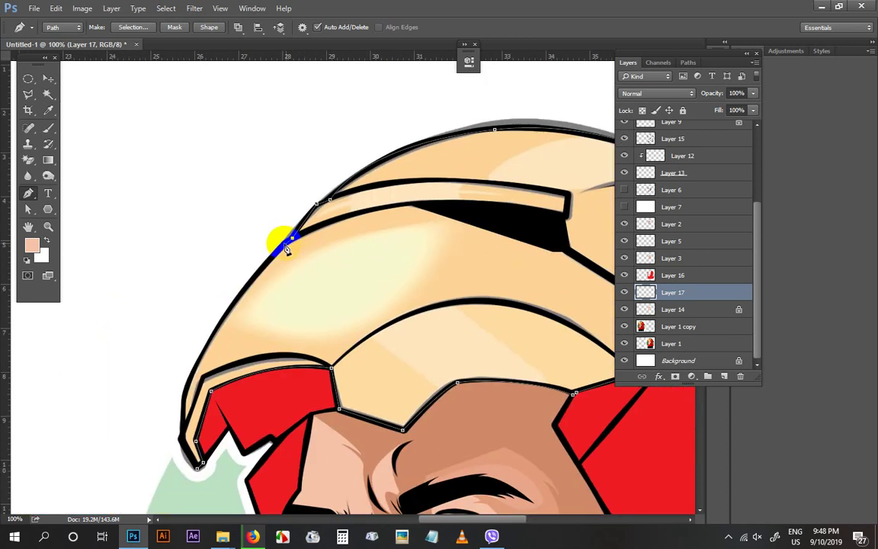
drag(182, 399, 180, 424)
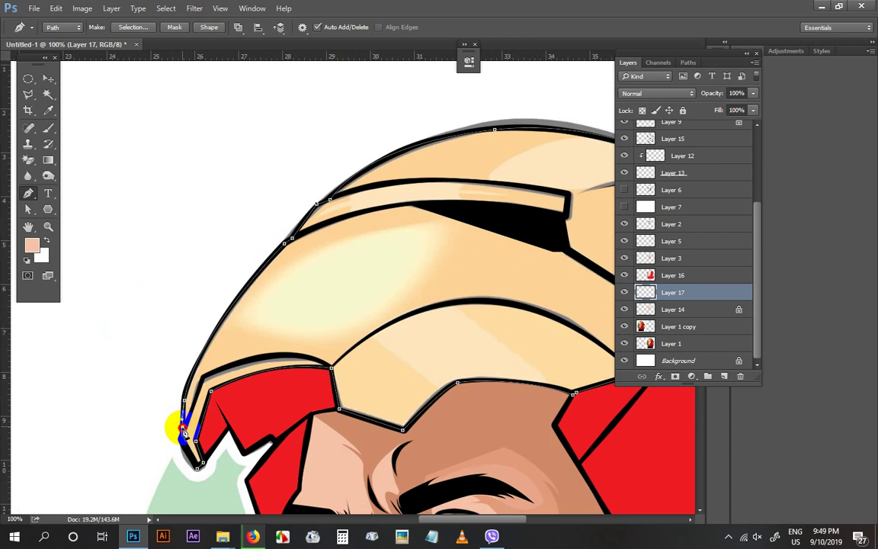
click(198, 468)
Turn the faceplate path into a selection and fill it on Layer 17 with the orange sampled from the reference helmet
key(ctrl+Return)
key(ctrl+minus)
key(ctrl+minus)
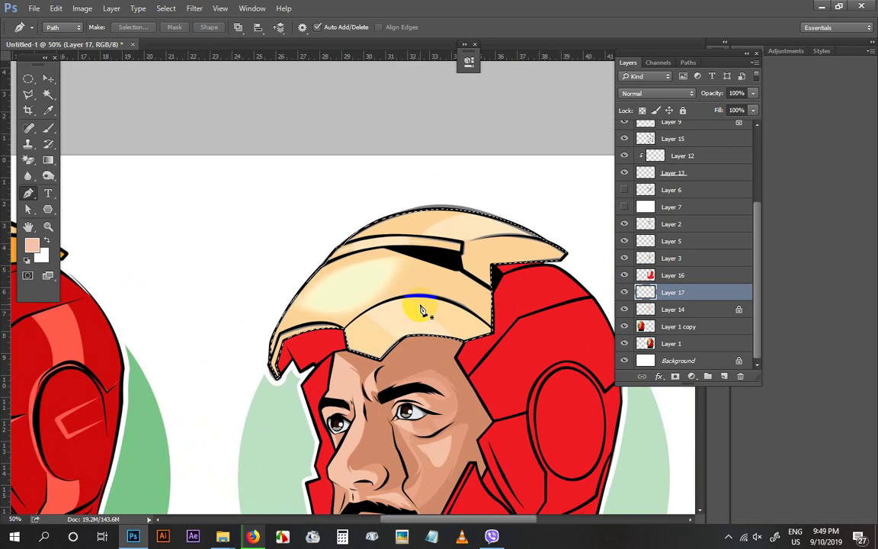
key(i)
scroll(384, 365, left, 5)
click(122, 297)
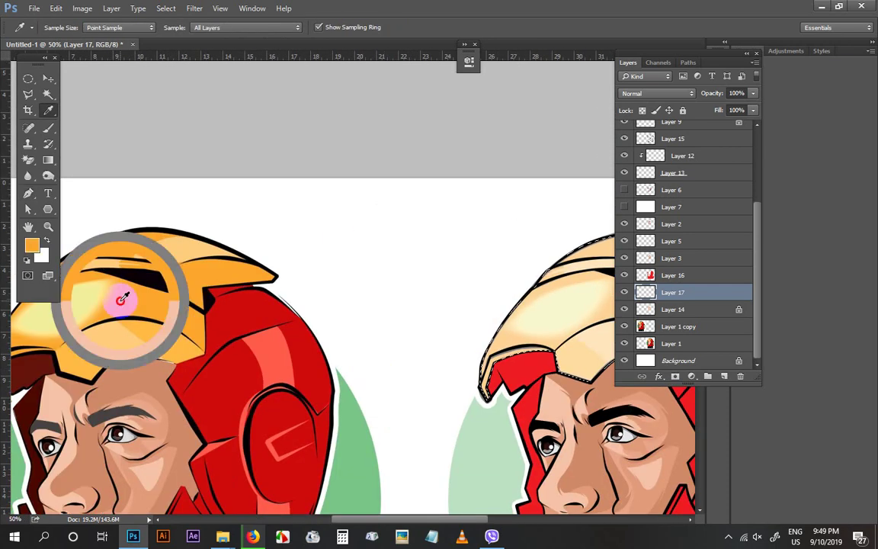
drag(421, 305, 195, 313)
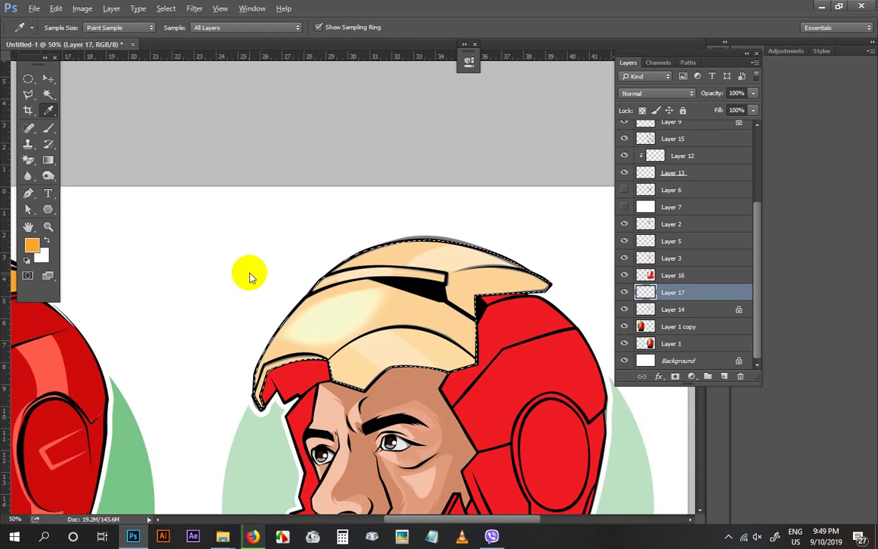
key(alt+BackSpace)
key(ctrl+d)
key(v)
click(516, 340)
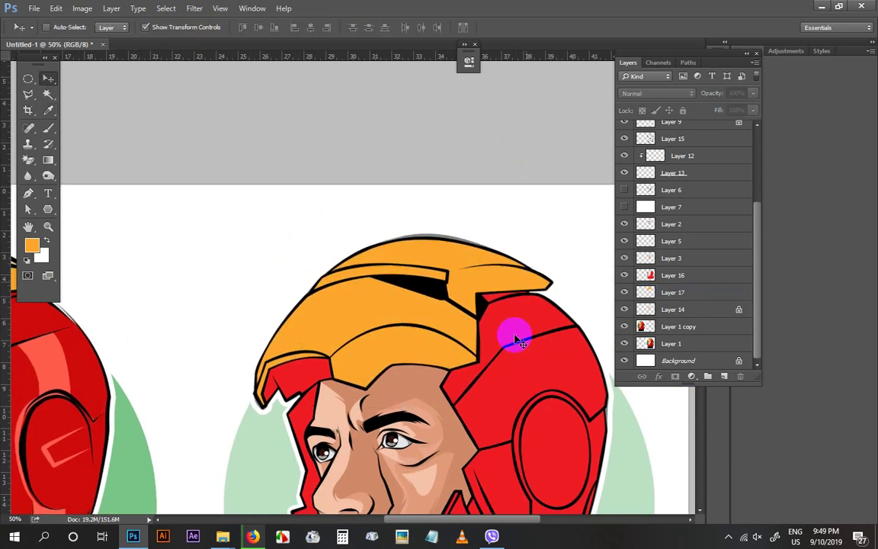
key(ctrl+minus)
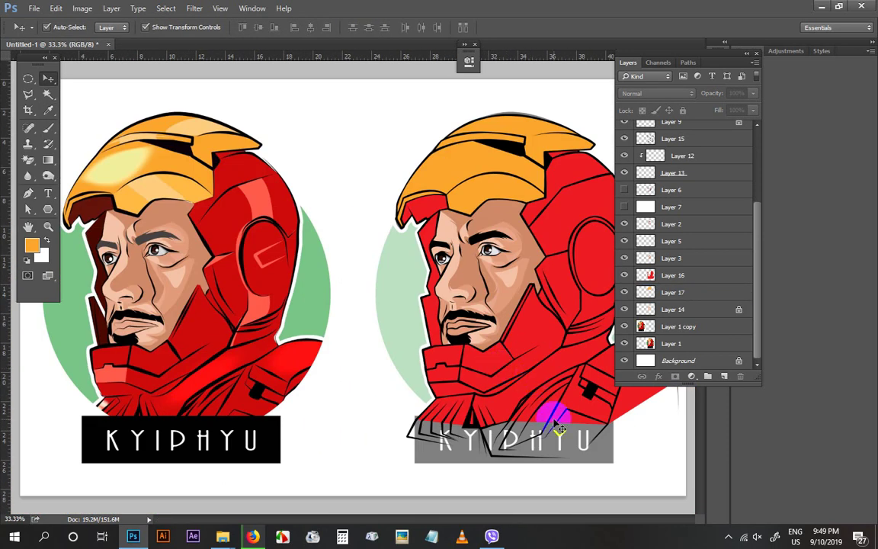
Select the face shadow on Layer 2, outline a curved area beneath the chin with the Pen tool and delete it
key(ctrl+plus)
key(ctrl+plus)
drag(581, 408, 348, 352)
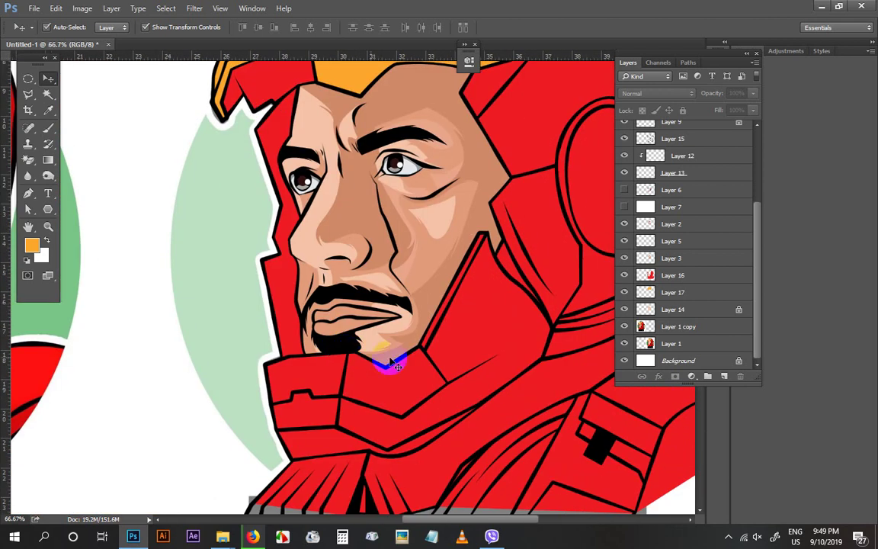
key(ctrl+plus)
ctrl+click(448, 372)
drag(455, 390, 447, 340)
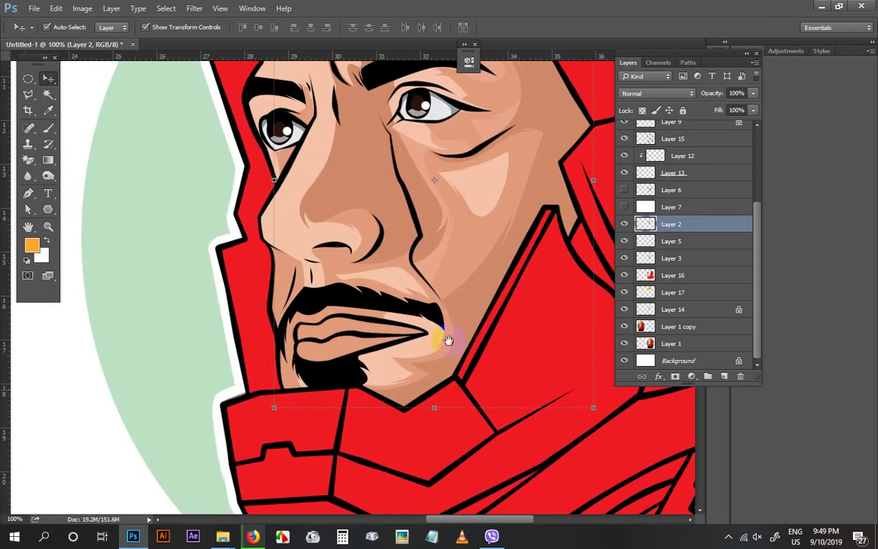
key(p)
key(p)
key(ctrl+plus)
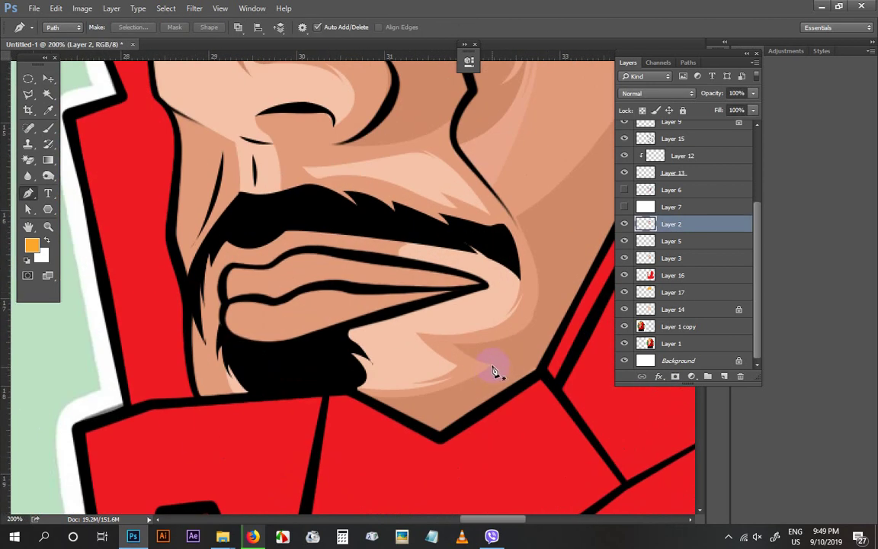
drag(379, 404, 385, 410)
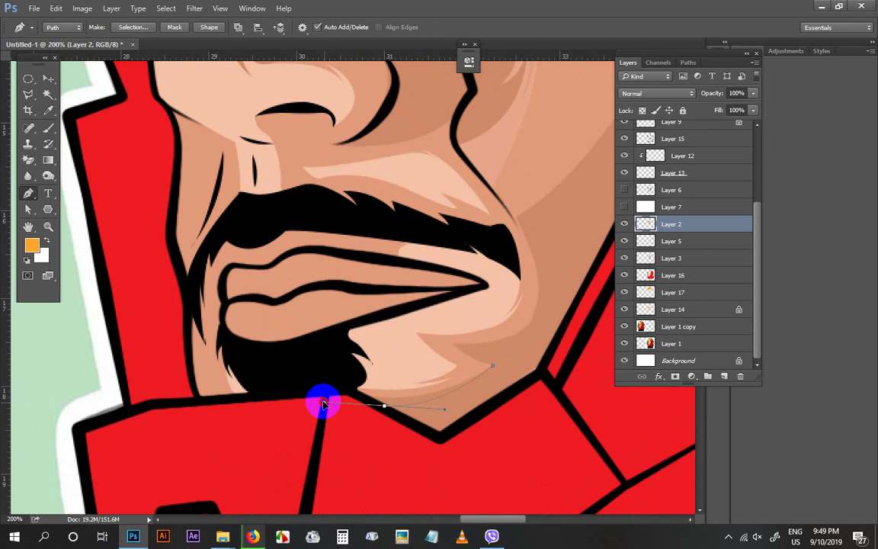
drag(323, 405, 384, 379)
key(ctrl+Return)
key(Delete)
key(ctrl+d)
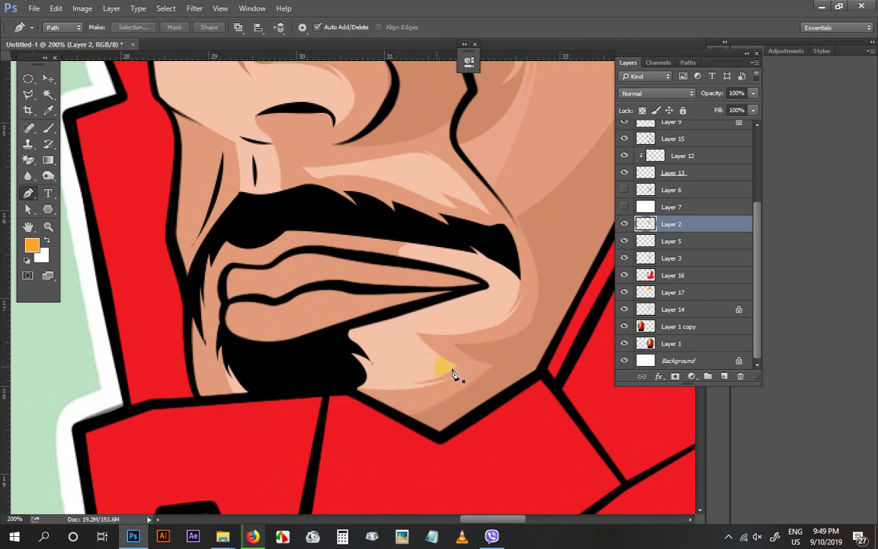
Lock Layer 2's transparent pixels, sample its skin shadow tone, choose a darker brown and refill the shadow shapes
key(ctrl+minus)
key(ctrl+minus)
scroll(521, 377, down, 2)
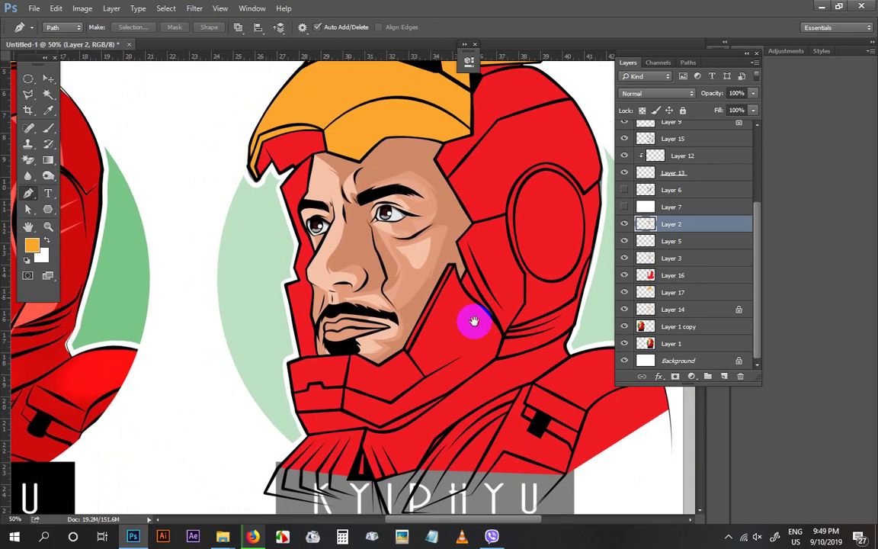
key(v)
click(409, 180)
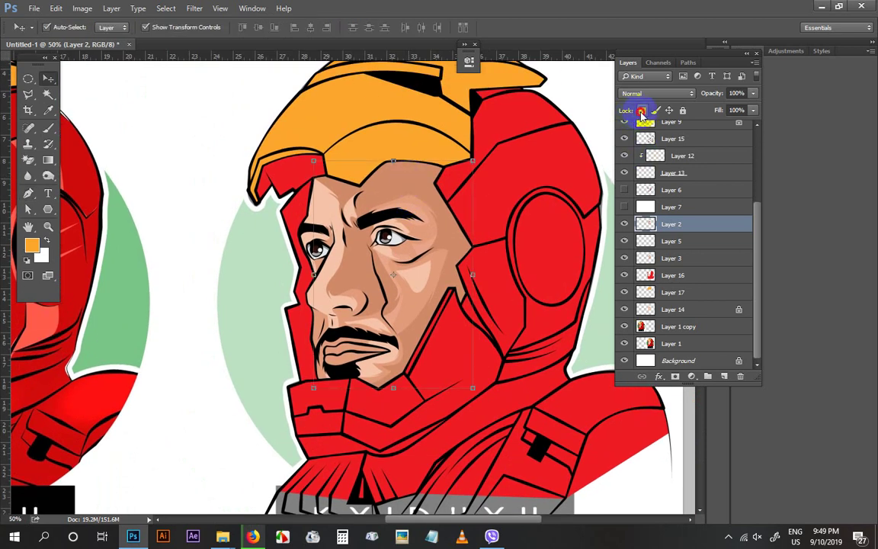
click(641, 112)
key(i)
click(387, 180)
click(34, 245)
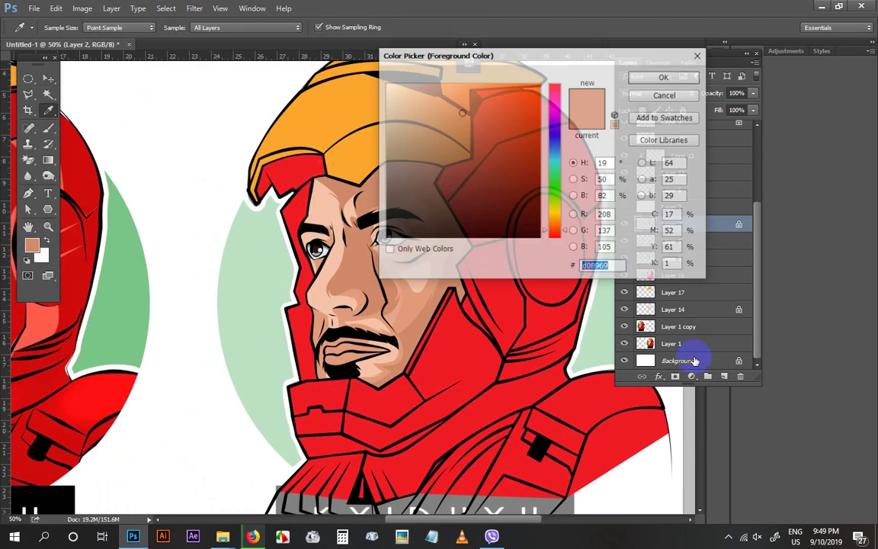
click(673, 264)
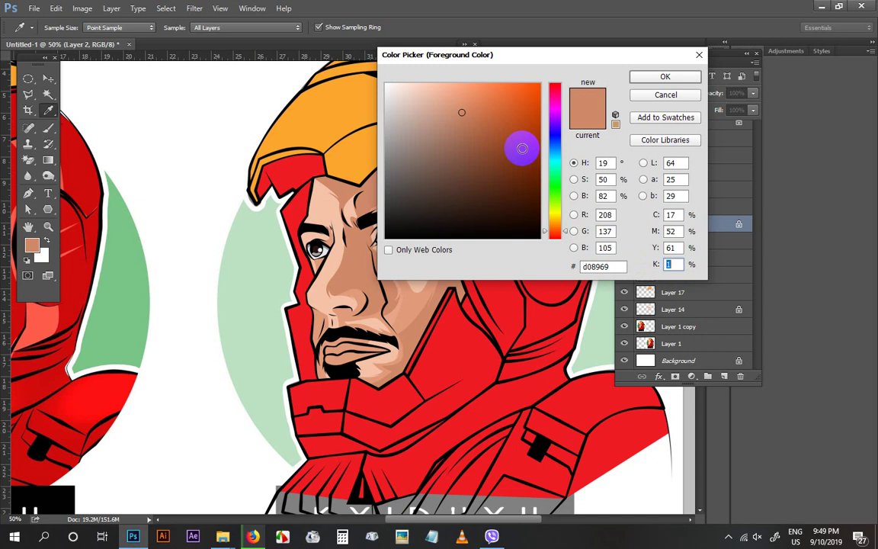
click(474, 126)
key(Return)
key(alt+BackSpace)
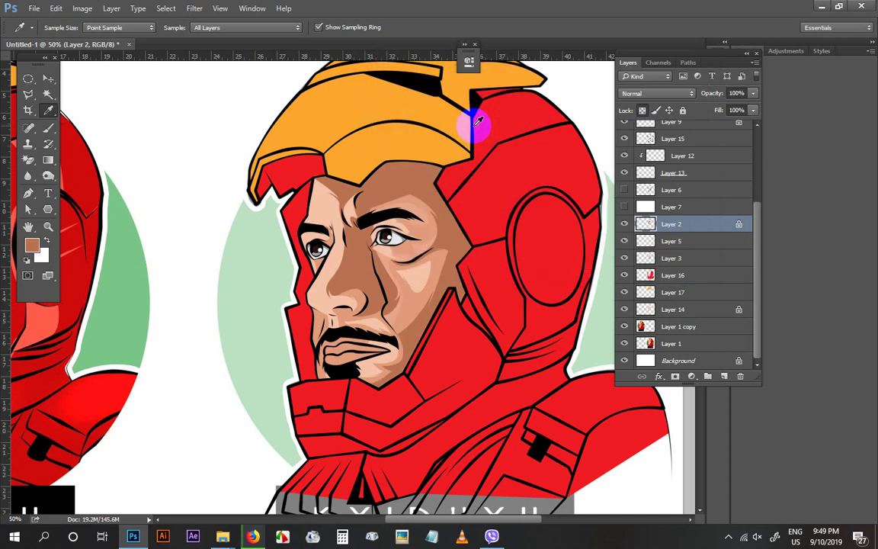
Compare the darkened face shading with the finished reference portrait
key(ctrl+minus)
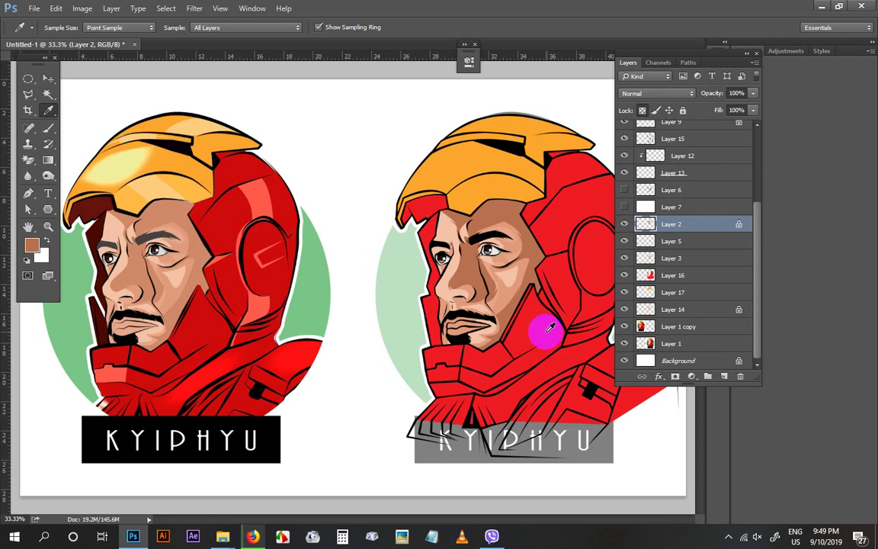
key(v)
scroll(580, 401, up, 1)
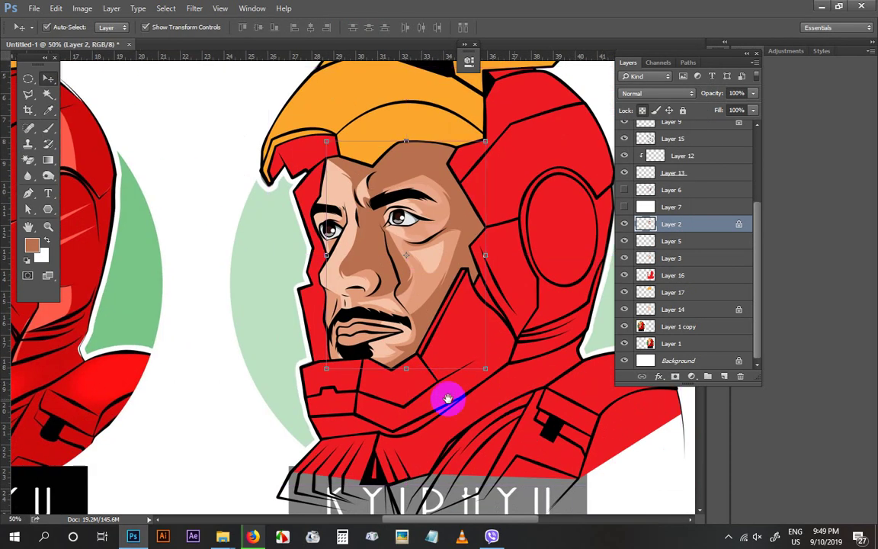
drag(447, 398, 427, 402)
drag(480, 356, 494, 401)
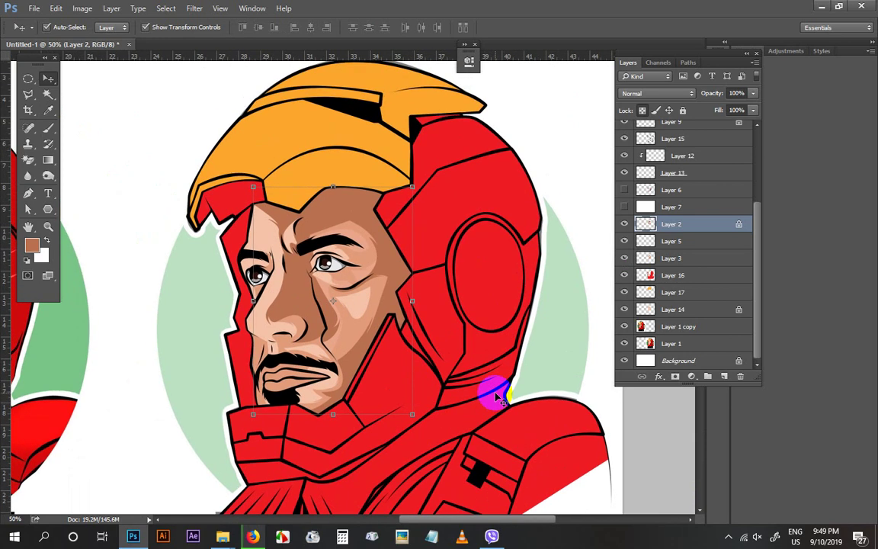
drag(504, 347, 459, 353)
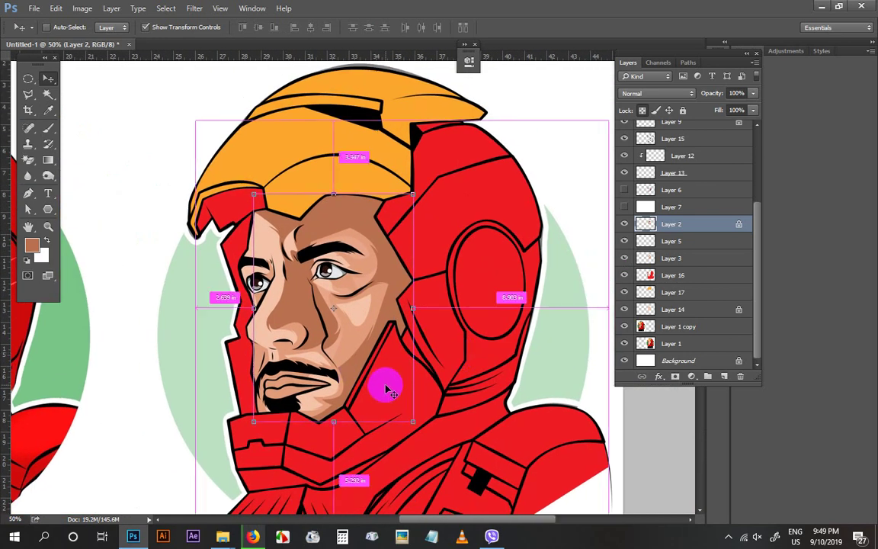
key(ctrl+minus)
key(ctrl+plus)
drag(405, 312, 182, 403)
drag(526, 360, 490, 317)
Create a new layer clipped to the red armour on Layer 16 and hide Layer 16 to expose the faded reference
click(491, 183)
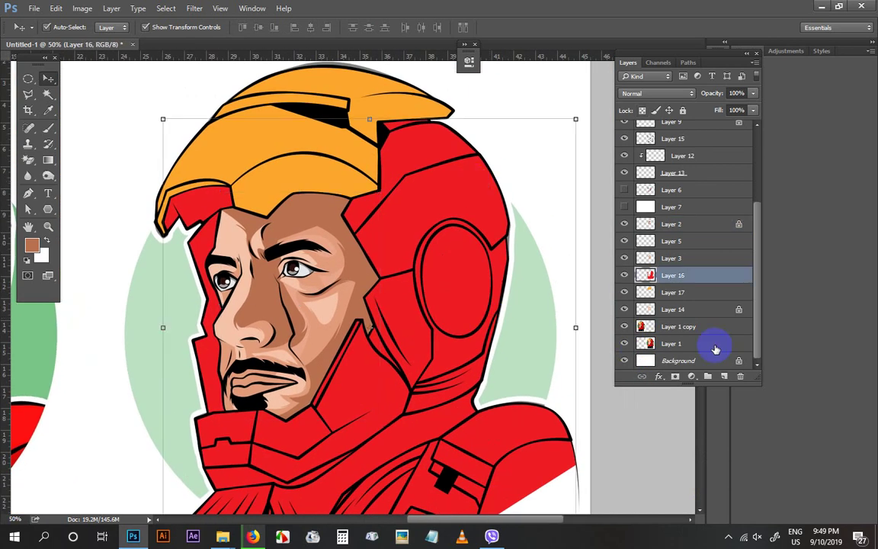
click(723, 375)
alt+click(661, 268)
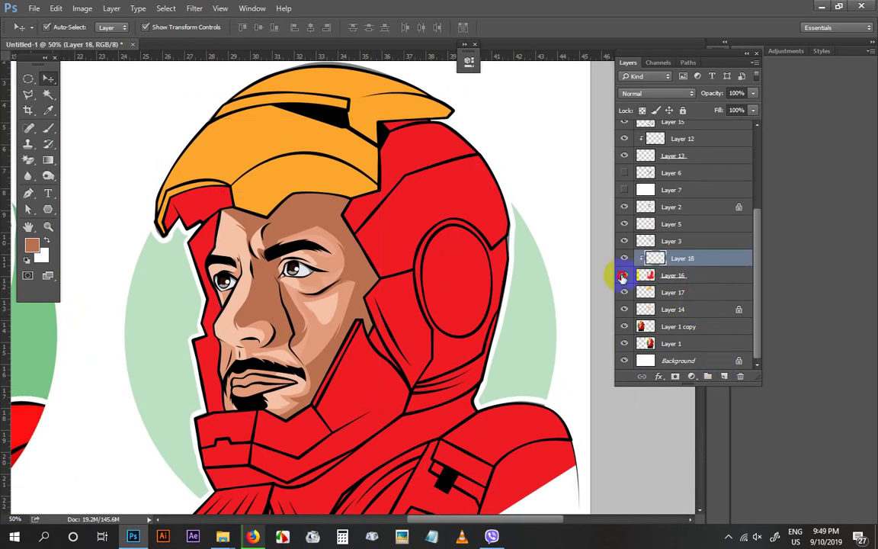
click(625, 276)
Outline the curved highlight band on the helmet's side above the ear disc as a closed pen path
key(p)
key(ctrl+plus)
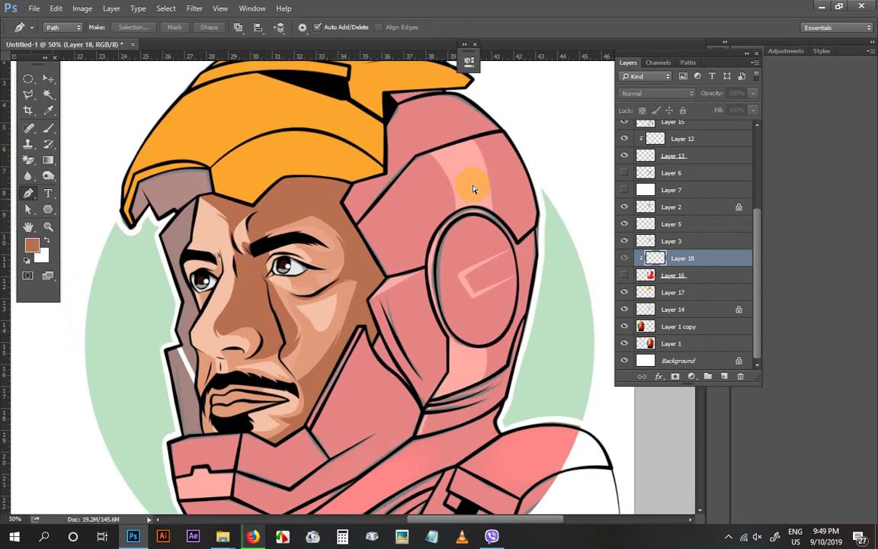
drag(471, 177, 421, 229)
click(455, 266)
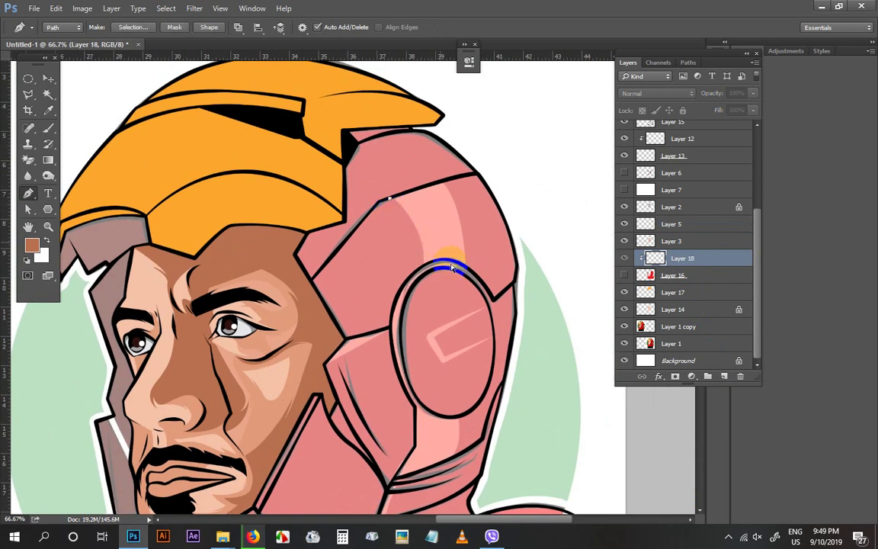
scroll(458, 267, up, 1)
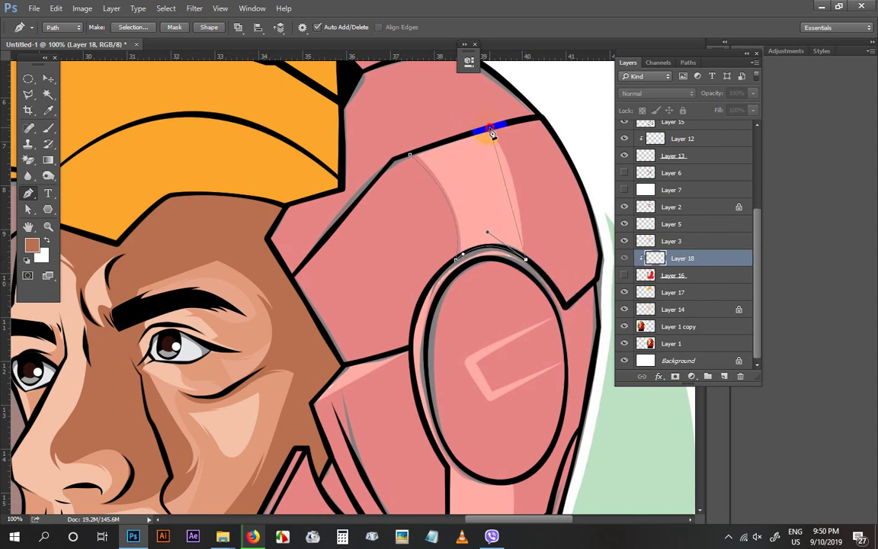
click(411, 155)
Outline the highlight below the ear disc and the crescent highlight along the disc's front rim
drag(458, 462, 417, 279)
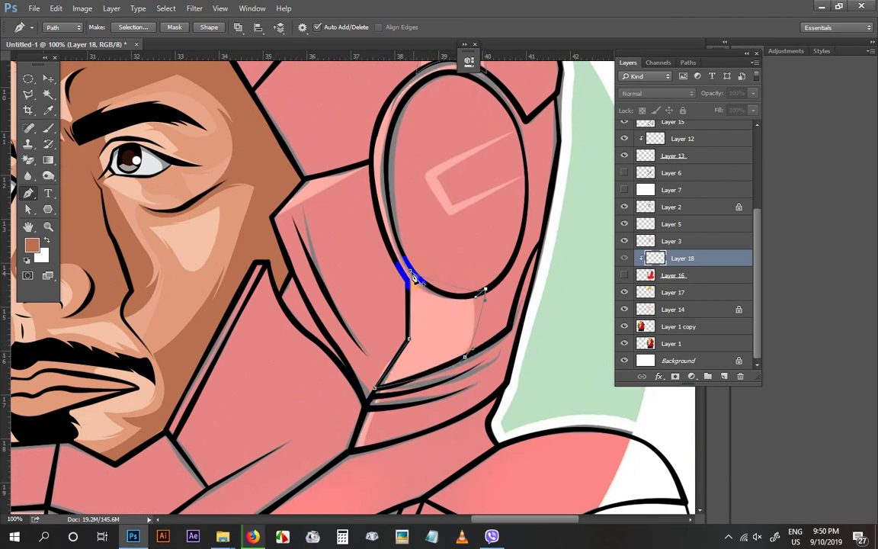
scroll(379, 239, up, 2)
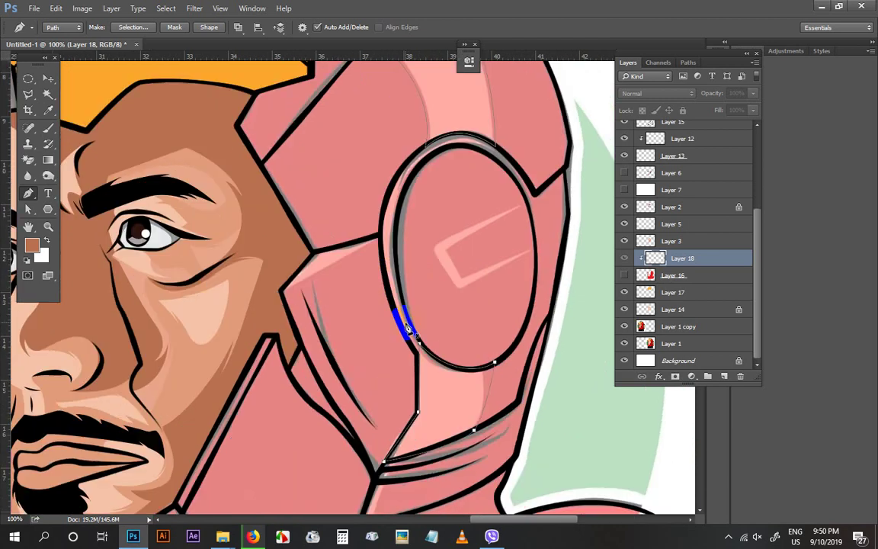
click(403, 333)
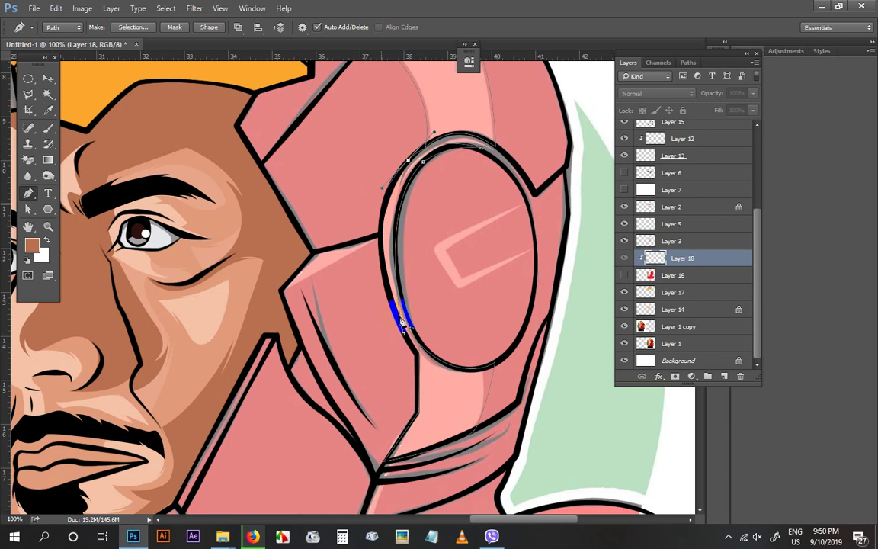
click(433, 392)
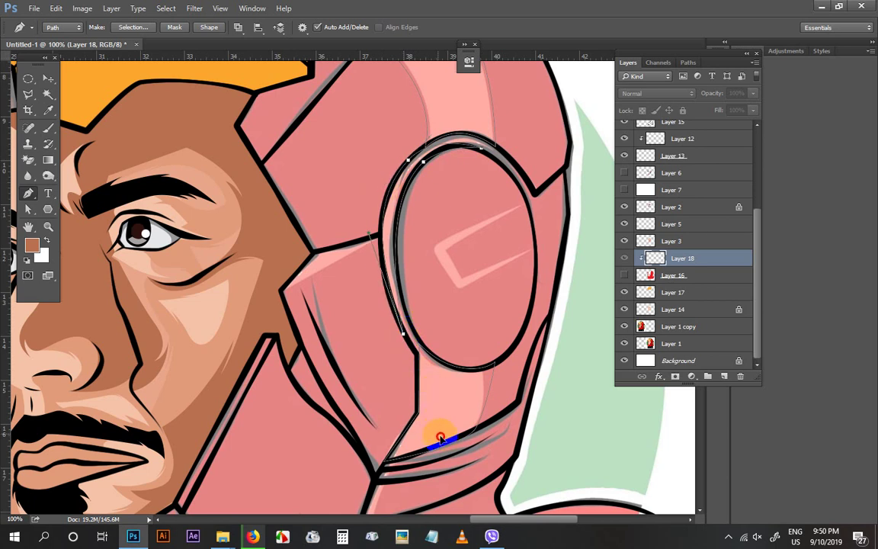
Outline the triangular highlight on the cheek plate and the narrow highlight on the neck below the helmet
click(280, 294)
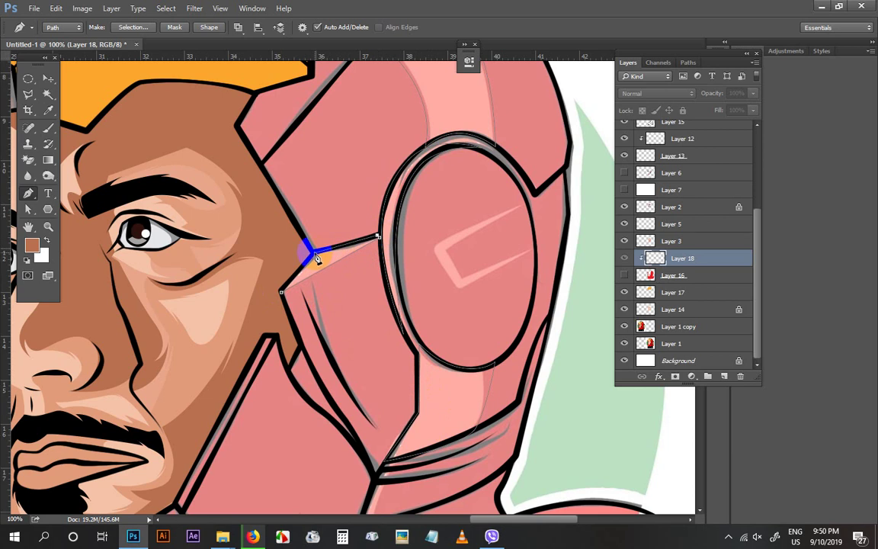
click(283, 292)
drag(282, 368, 396, 184)
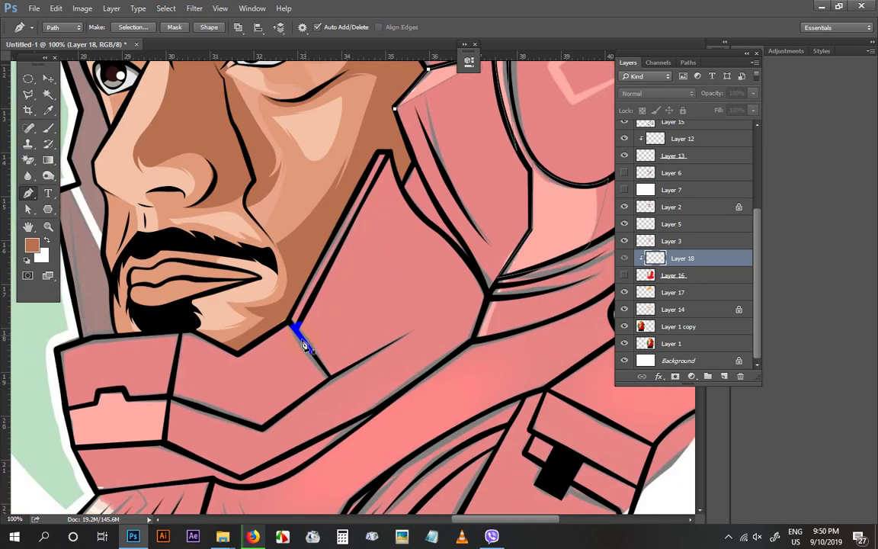
drag(378, 301, 321, 266)
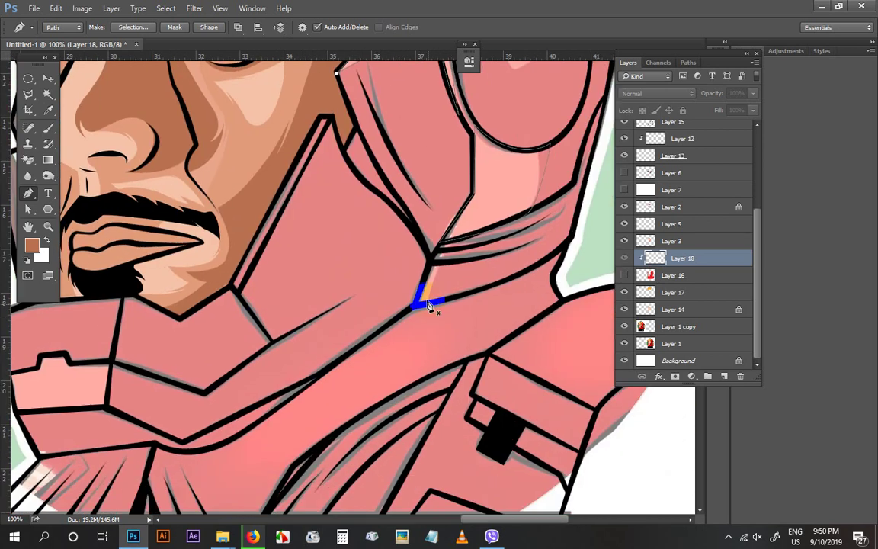
click(431, 303)
Outline the notched highlight panel at the front of the collar as a closed path
scroll(433, 308, down, 2)
scroll(432, 308, left, 7)
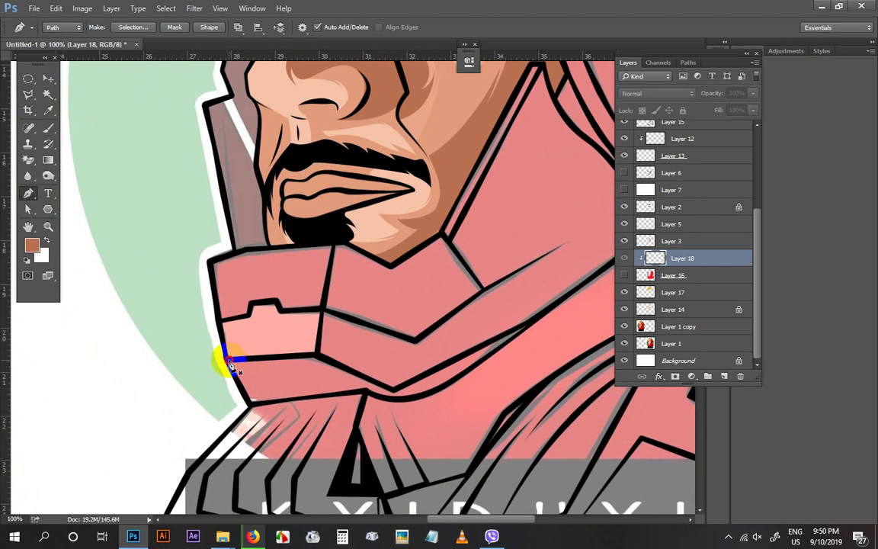
click(318, 358)
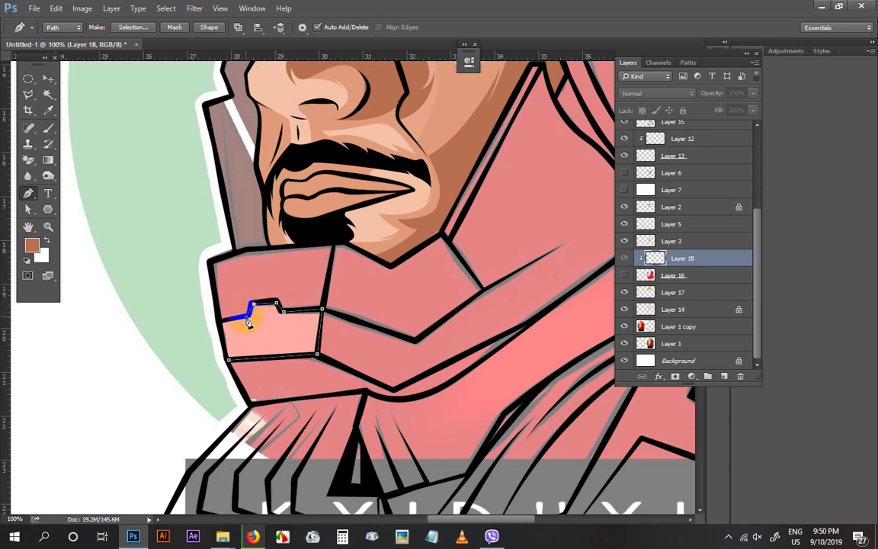
click(220, 320)
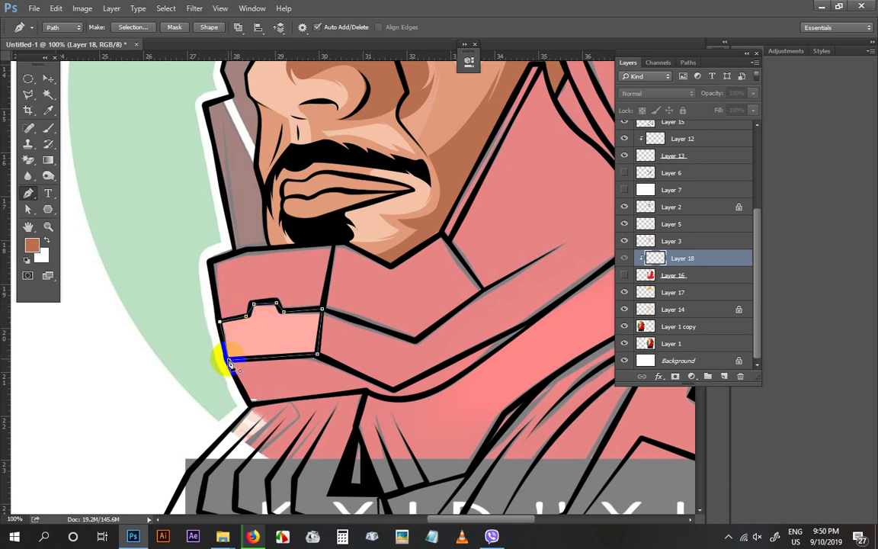
click(230, 361)
Outline the angular bracket-shaped highlight inside the helmet's ear disc
drag(333, 243, 346, 317)
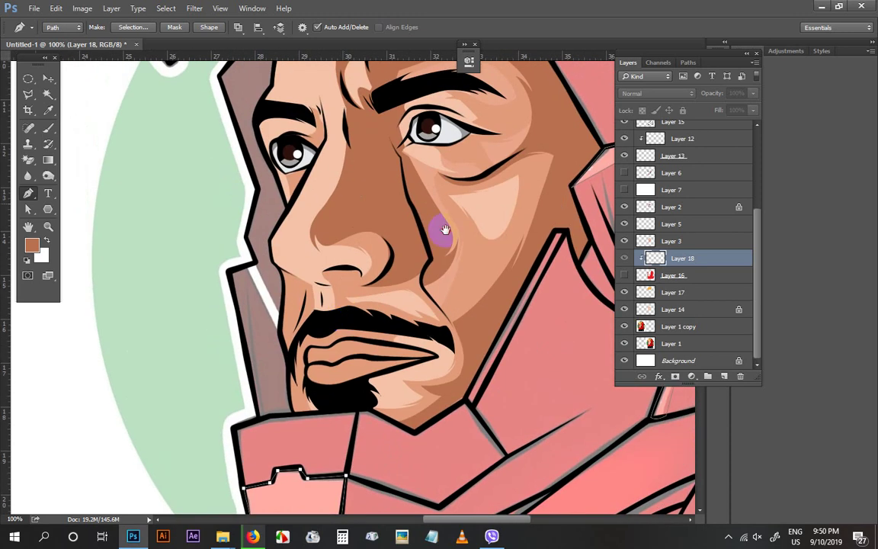
drag(445, 229, 285, 471)
drag(290, 277, 208, 327)
drag(404, 340, 284, 211)
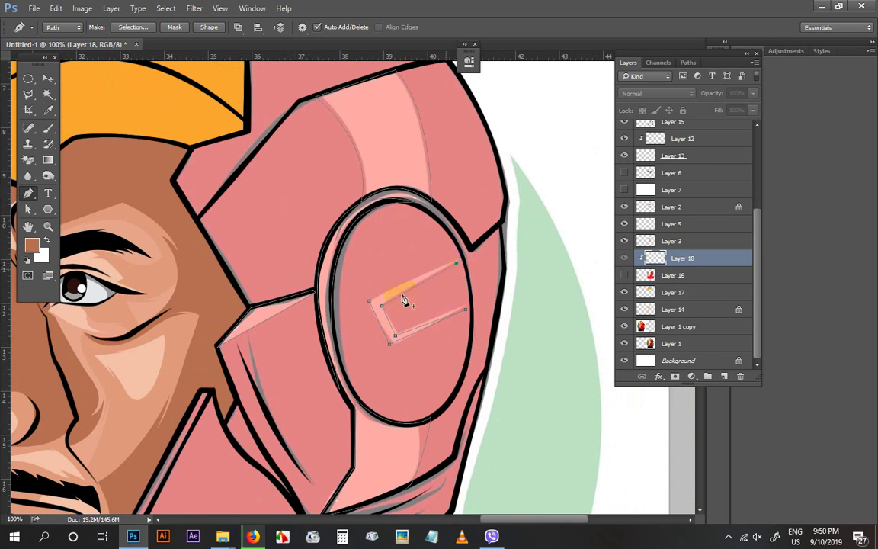
Fill the traced helmet highlight shapes on Layer 18 with light red sampled from the reference portrait, with Layer 16 made visible
key(ctrl+Return)
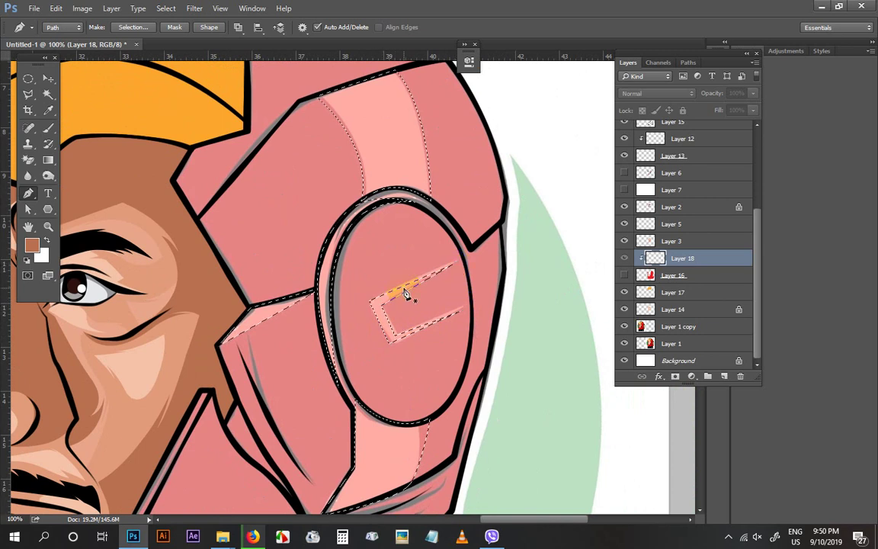
click(624, 275)
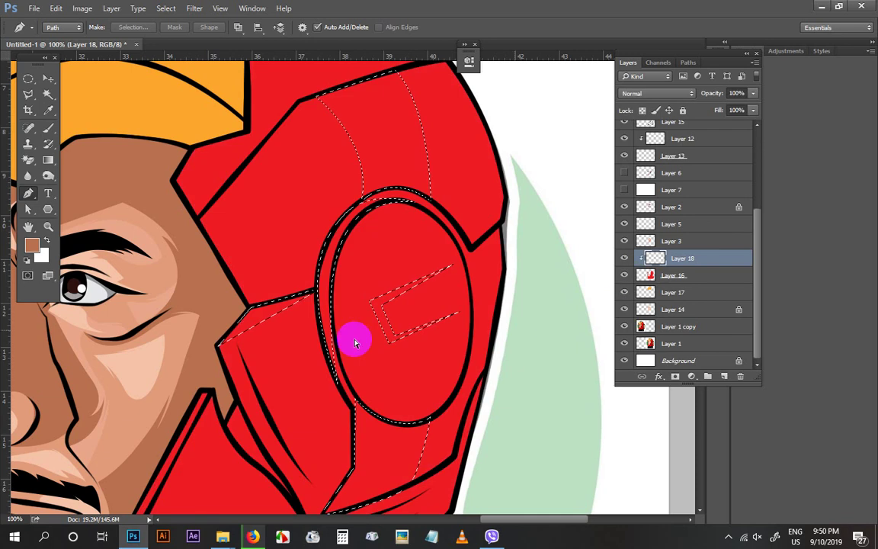
key(ctrl+minus)
key(ctrl+minus)
key(ctrl+minus)
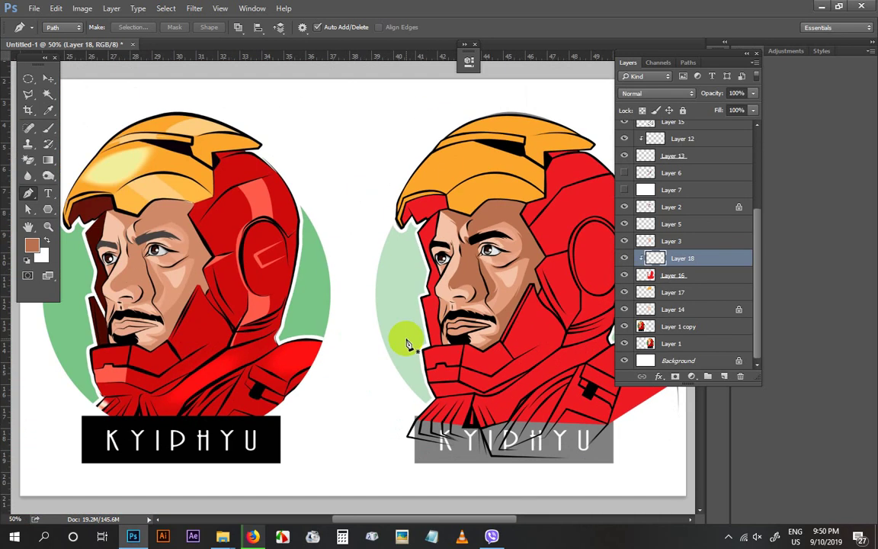
key(i)
drag(278, 214, 268, 195)
key(alt+BackSpace)
key(ctrl+d)
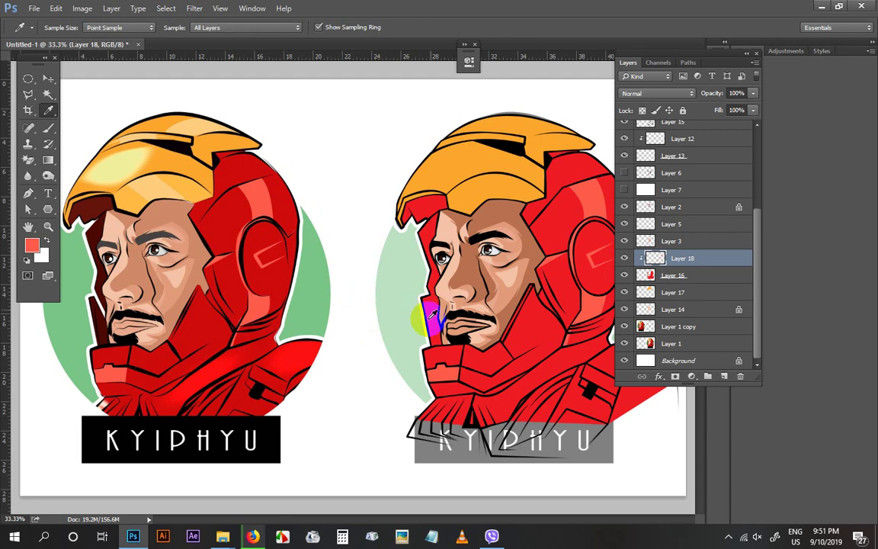
Lock the transparent pixels of the red armor layer, Layer 16, and recolour it with C 0, M 100, Y 100, K 25
key(v)
click(497, 208)
drag(635, 200, 644, 120)
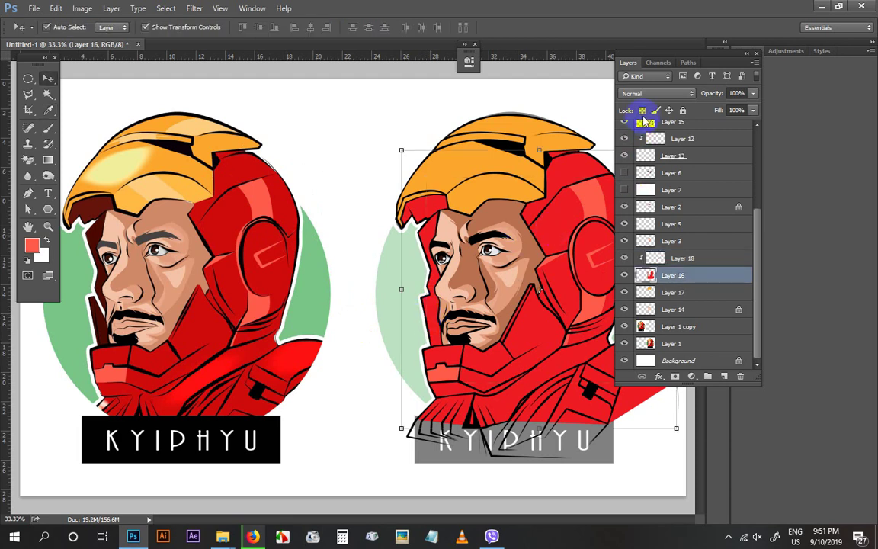
click(32, 245)
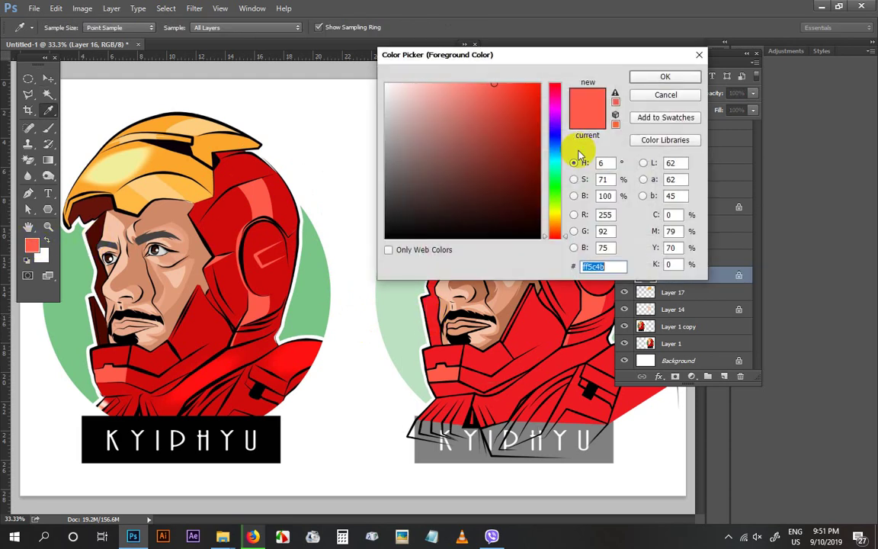
drag(510, 105, 585, 56)
drag(676, 229, 643, 228)
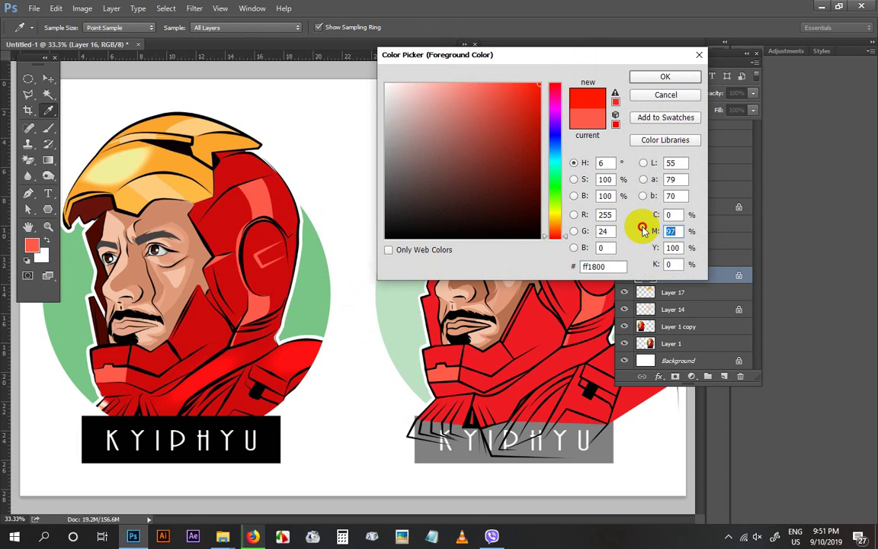
text(100)
click(661, 264)
text(25)
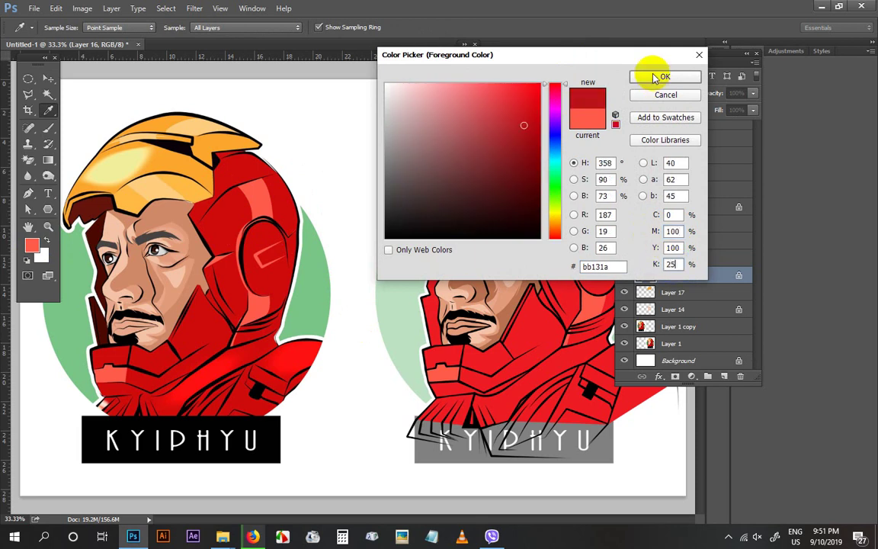
click(652, 76)
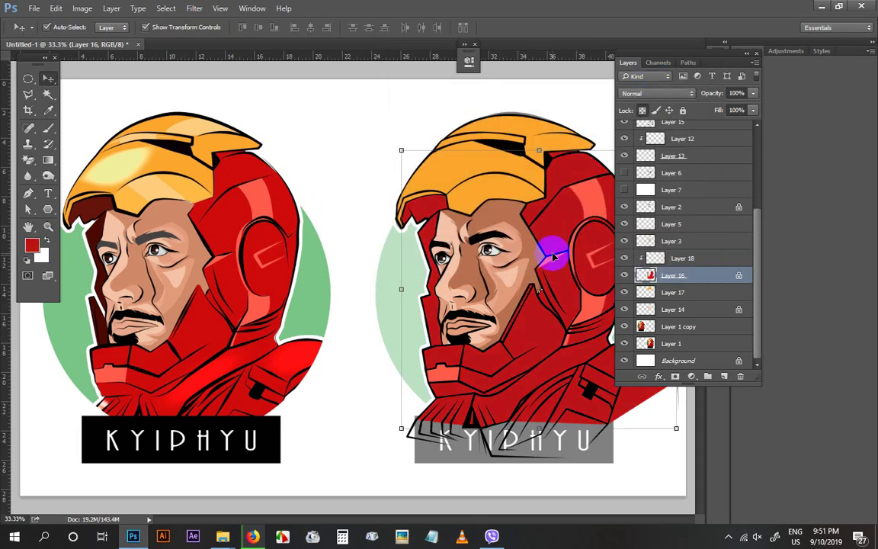
Recolour Layer 16 with a slightly lighter red by lowering the black percentage, keeping magenta and yellow at 100%
key(ctrl+minus)
key(ctrl+plus)
click(31, 245)
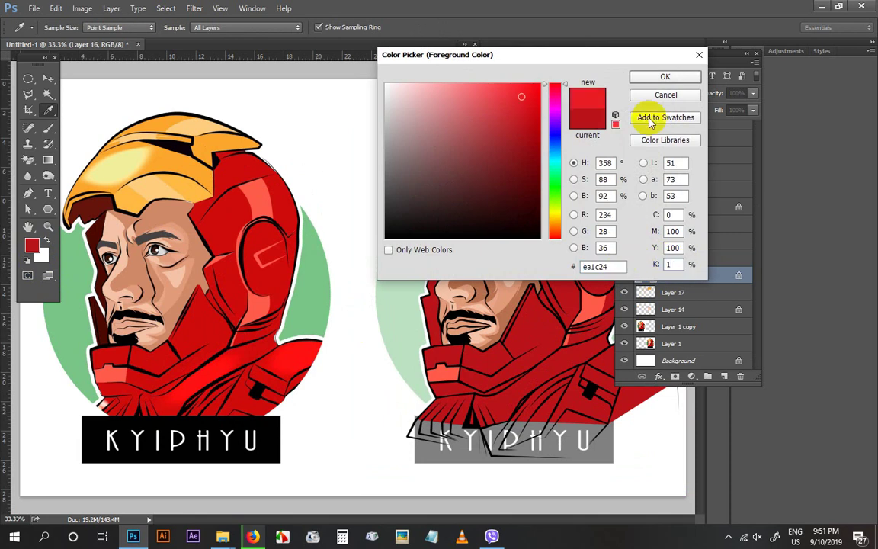
click(648, 77)
key(v)
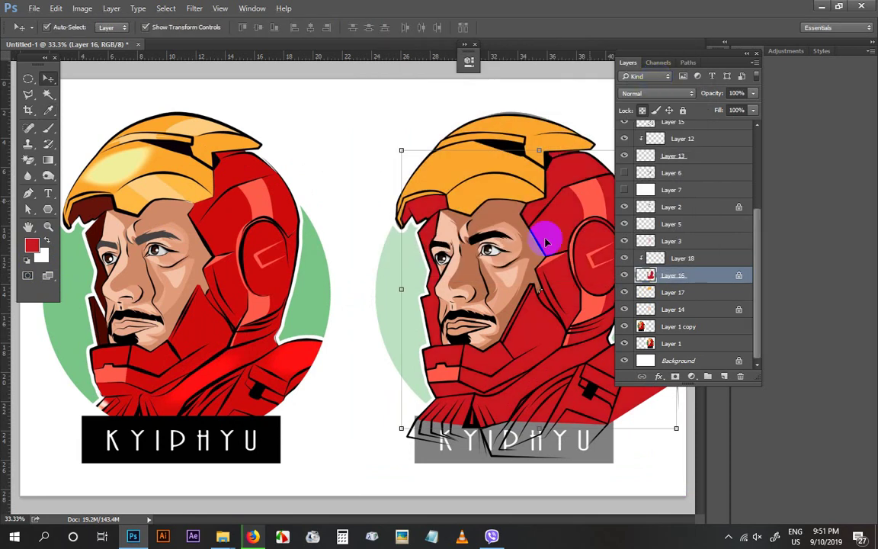
Begin a polygonal lasso outline along the inner helmet's upper edge, beneath the gold faceplate above the forehead
key(p)
key(ctrl+plus)
key(ctrl+plus)
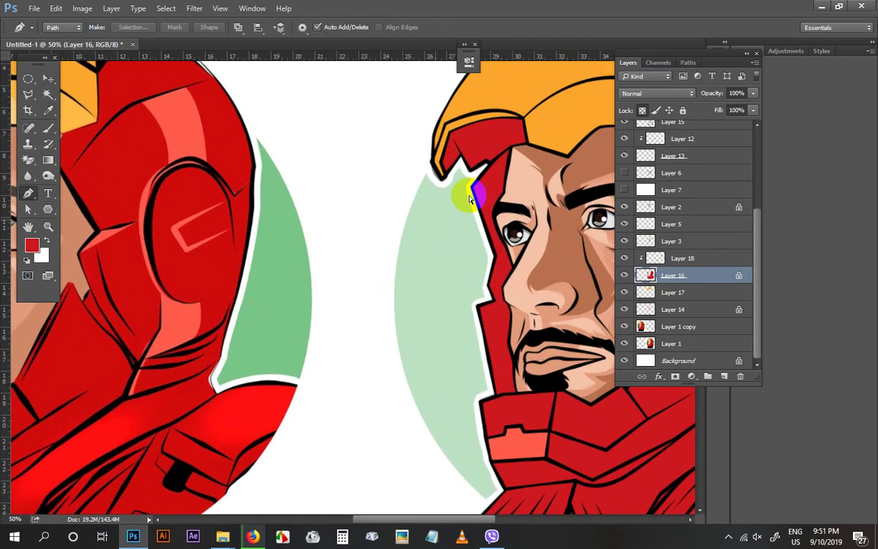
drag(467, 195, 348, 301)
click(27, 95)
key(ctrl+plus)
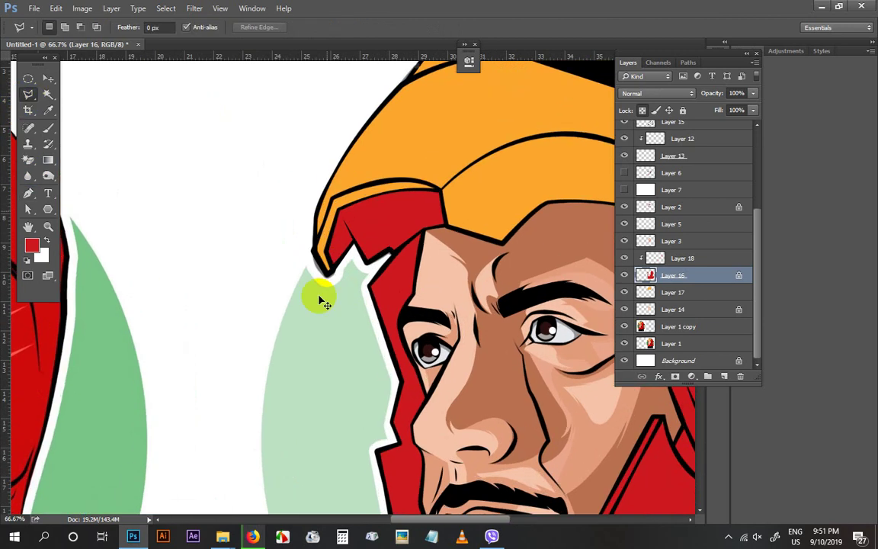
click(328, 265)
click(321, 246)
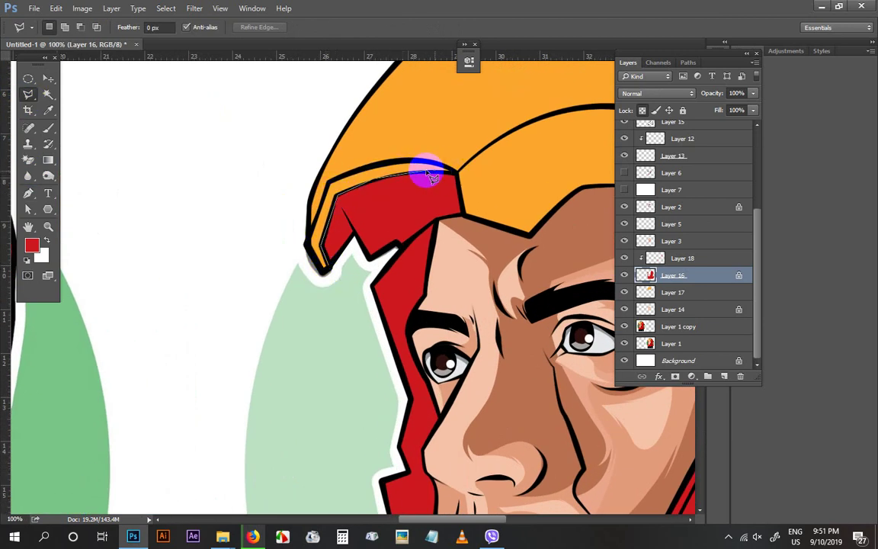
click(457, 174)
click(461, 210)
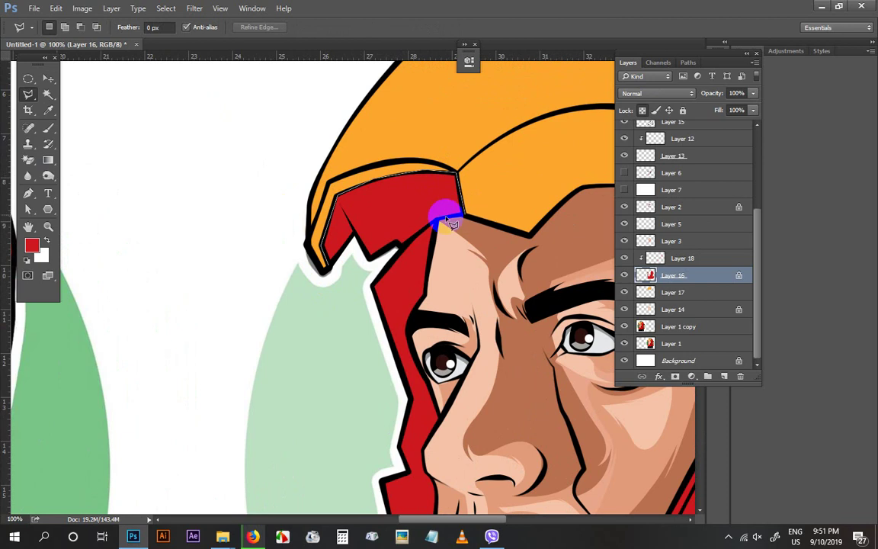
Carry the lasso outline down across the face to the collar and close it around the outer edge of the inner helmet
click(439, 221)
mouse_move(453, 332)
mouse_down()
mouse_move(433, 250)
mouse_move(386, 161)
mouse_up()
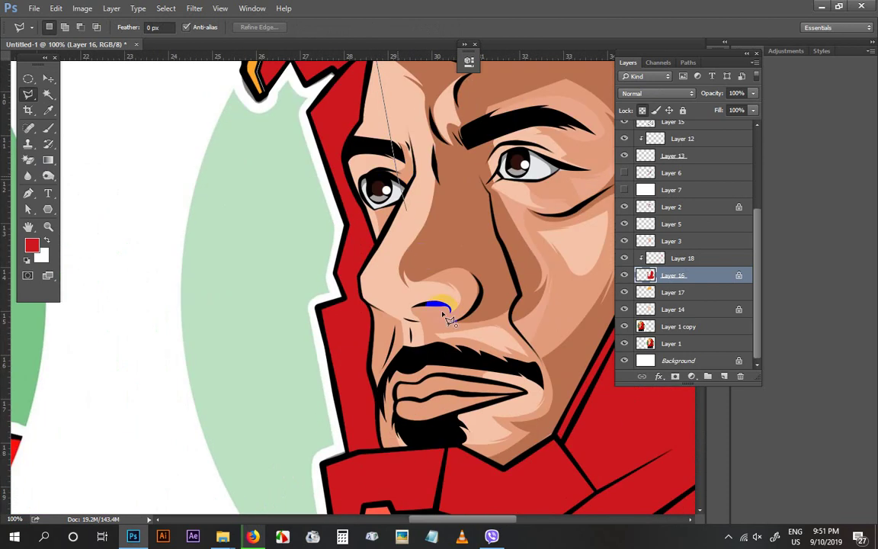
scroll(462, 389, down, 1)
click(438, 431)
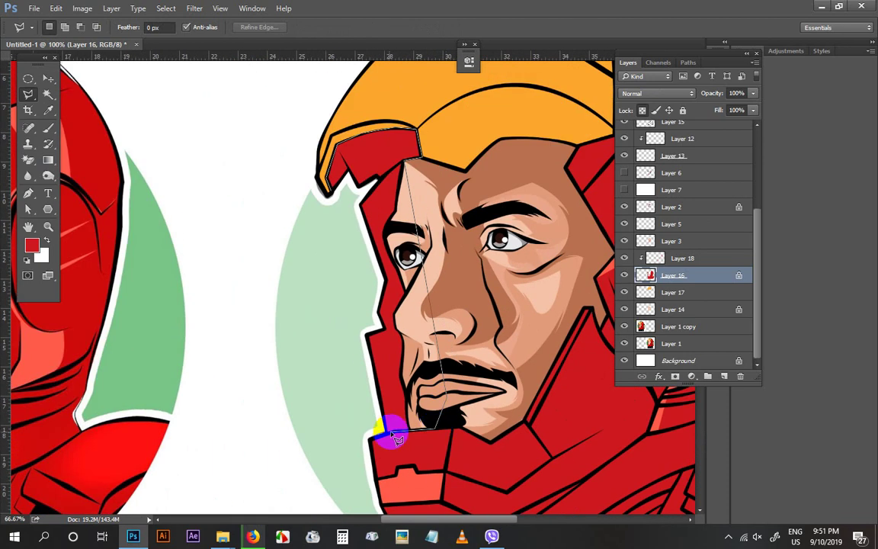
click(372, 433)
click(336, 320)
click(333, 239)
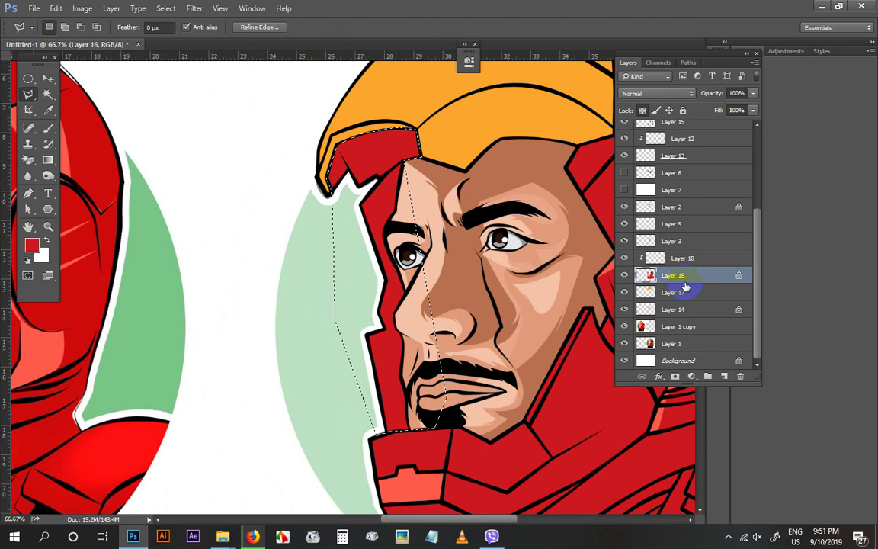
Add a clipped layer above Layer 16 and fill the inner helmet selection with C 0, M 100, Y 100, K 50
click(725, 377)
key(i)
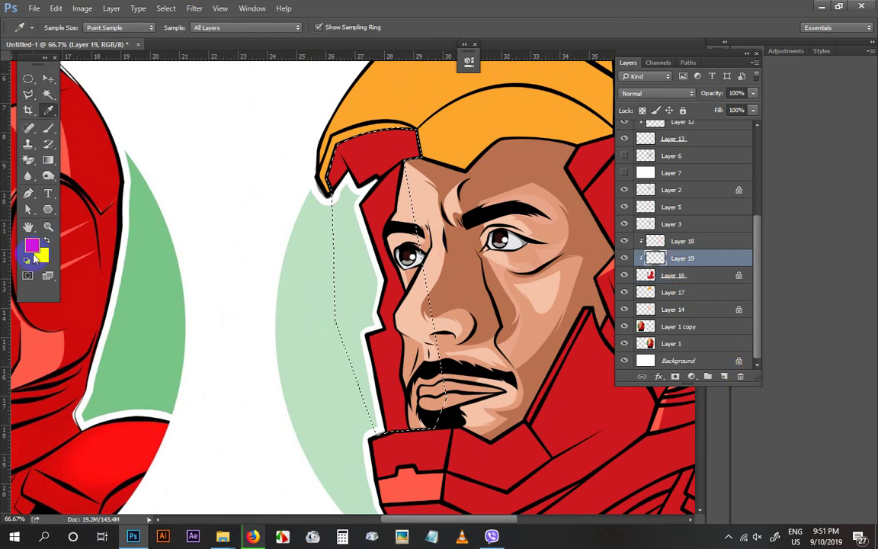
click(31, 244)
text(50)
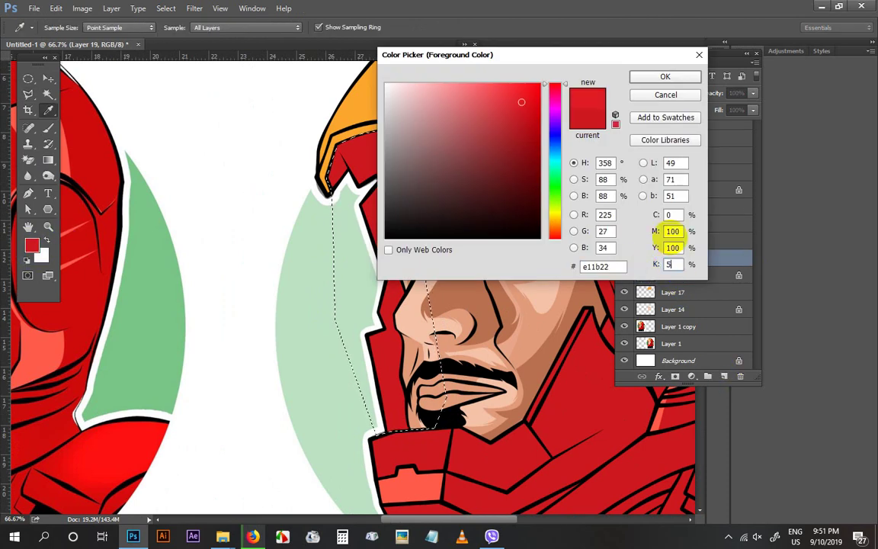
key(Return)
key(alt+BackSpace)
key(ctrl+d)
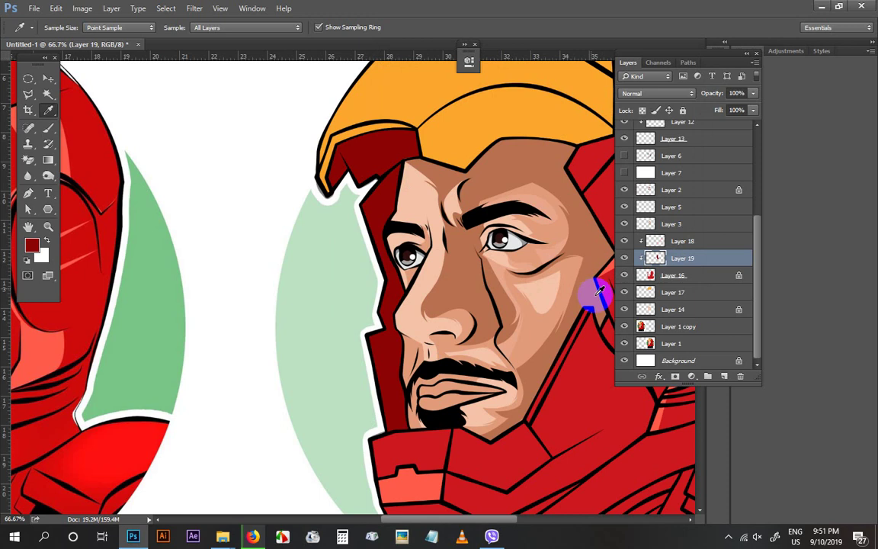
Lock Layer 19's transparent pixels and darken the inner helmet shading to 75% black
key(ctrl+minus)
key(ctrl+minus)
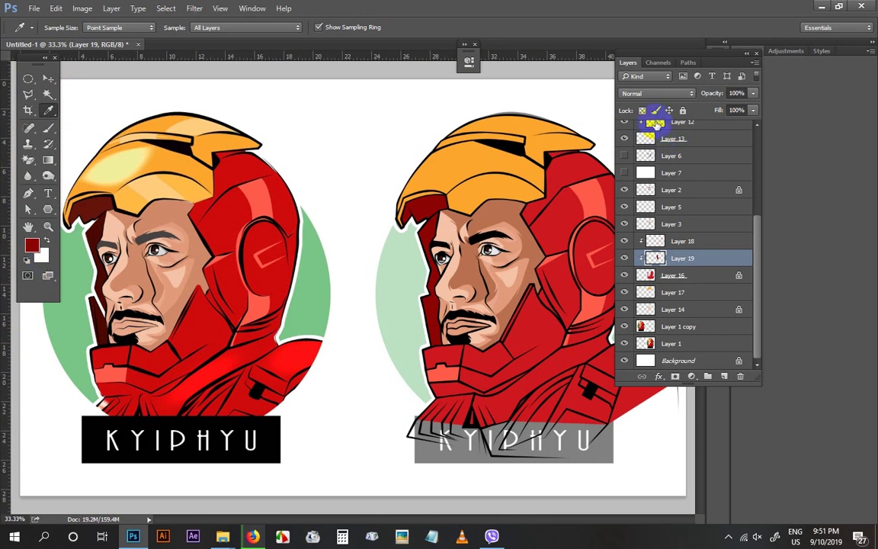
click(642, 111)
click(284, 243)
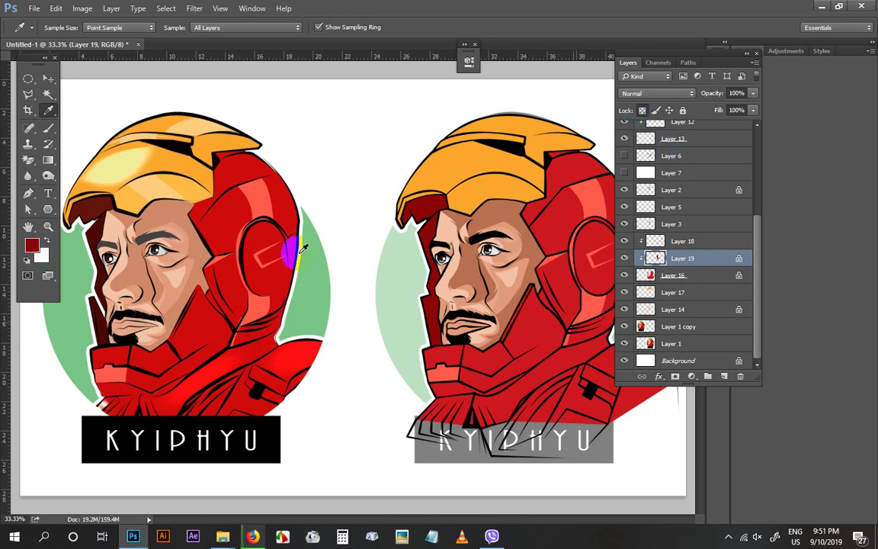
click(32, 244)
drag(682, 265, 613, 263)
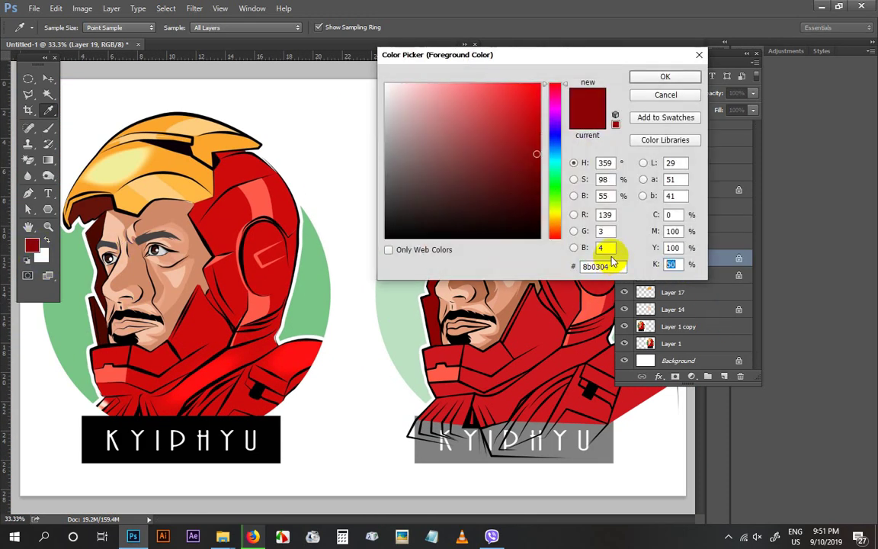
text(75)
click(663, 80)
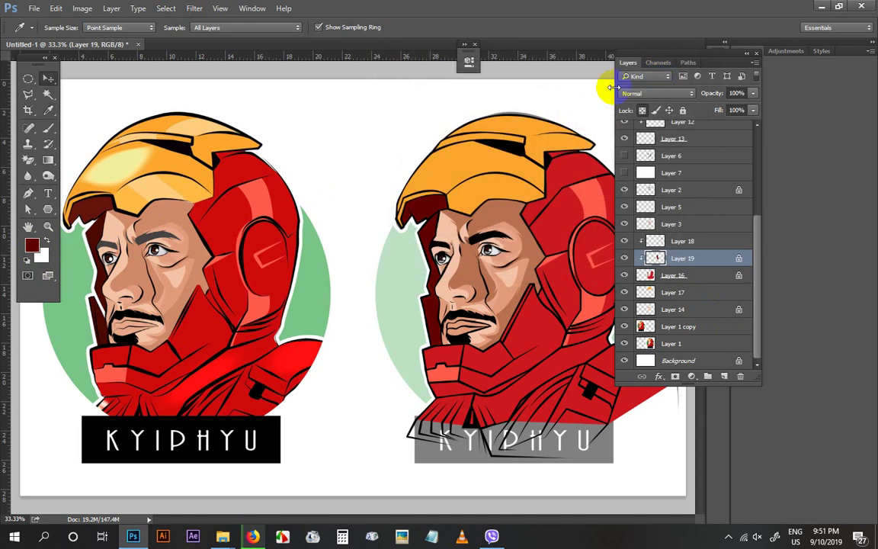
Lock the transparent pixels of the helmet highlight layer, Layer 18
key(v)
click(537, 341)
key(ctrl+plus)
drag(569, 369, 406, 352)
drag(539, 273, 519, 318)
click(661, 241)
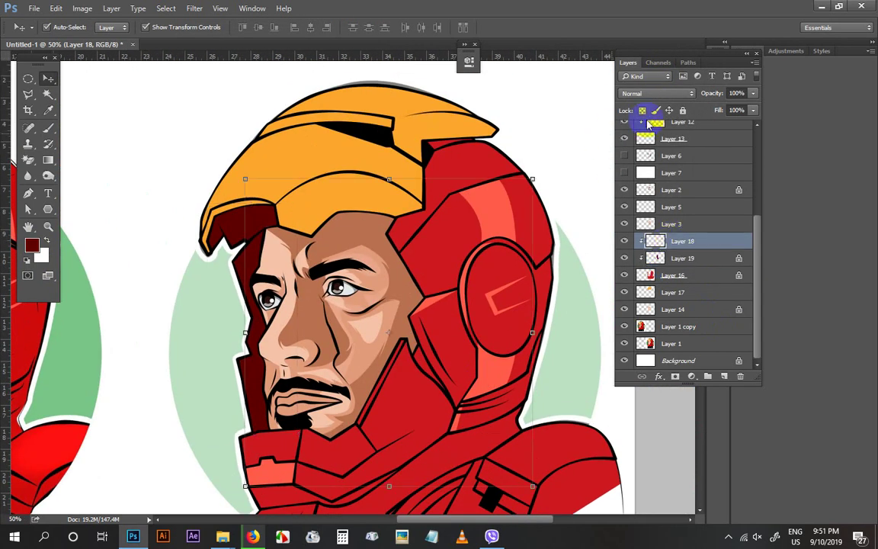
click(644, 111)
drag(509, 204, 417, 203)
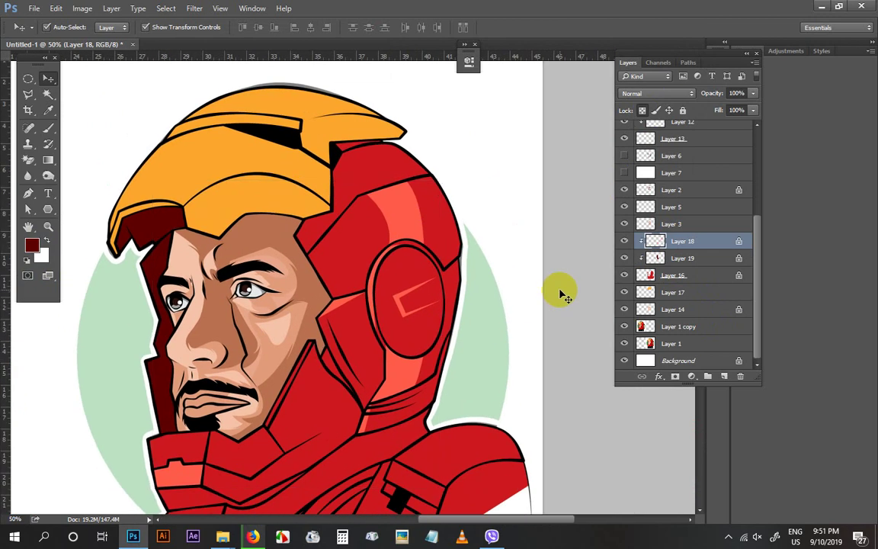
Deselect the layers and compare the recoloured portrait with the reference artwork
click(561, 295)
key(ctrl+minus)
key(ctrl+minus)
key(ctrl+minus)
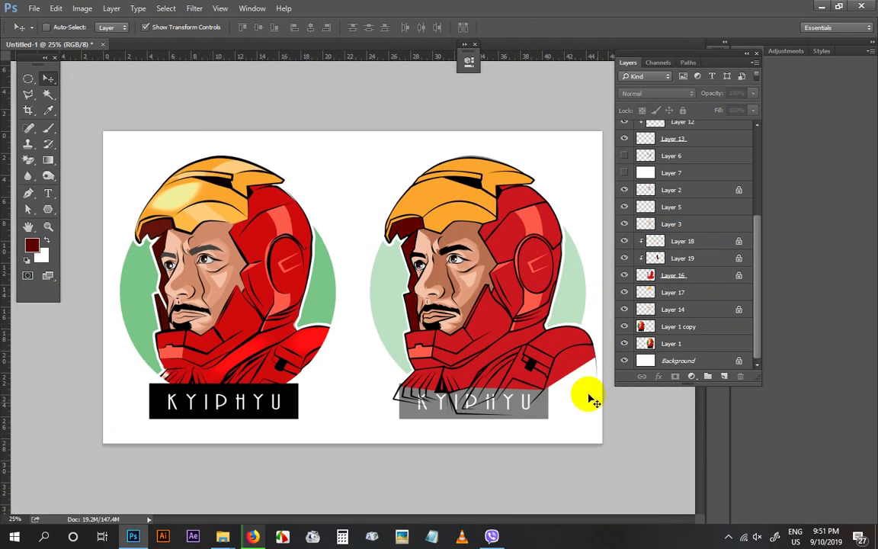
key(ctrl+plus)
key(ctrl+plus)
drag(519, 218, 479, 363)
key(ctrl+minus)
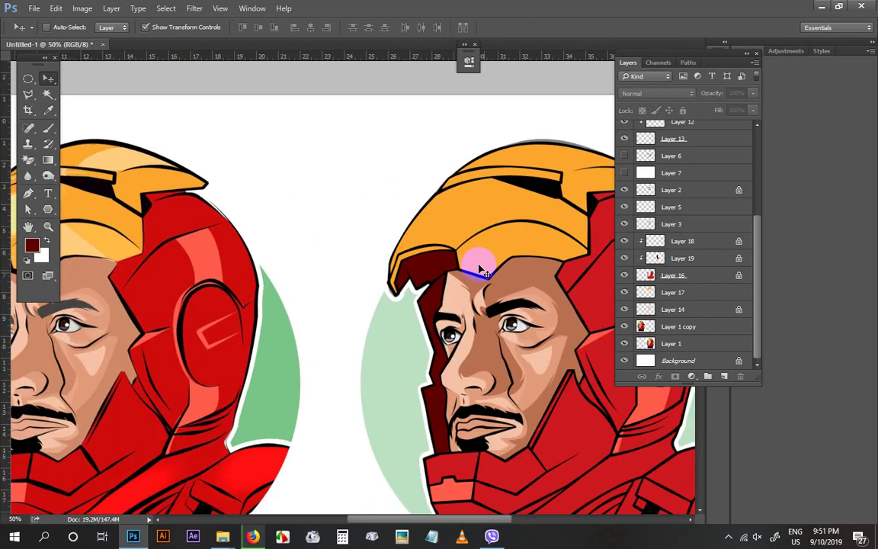
Create a new layer above the gold faceplate layer, Layer 17, and clip it to that layer
click(471, 167)
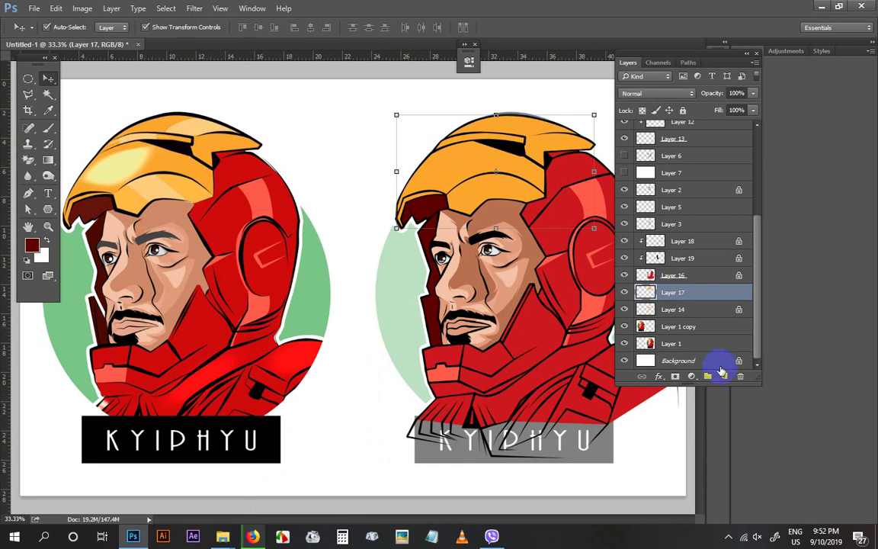
click(724, 375)
click(706, 294)
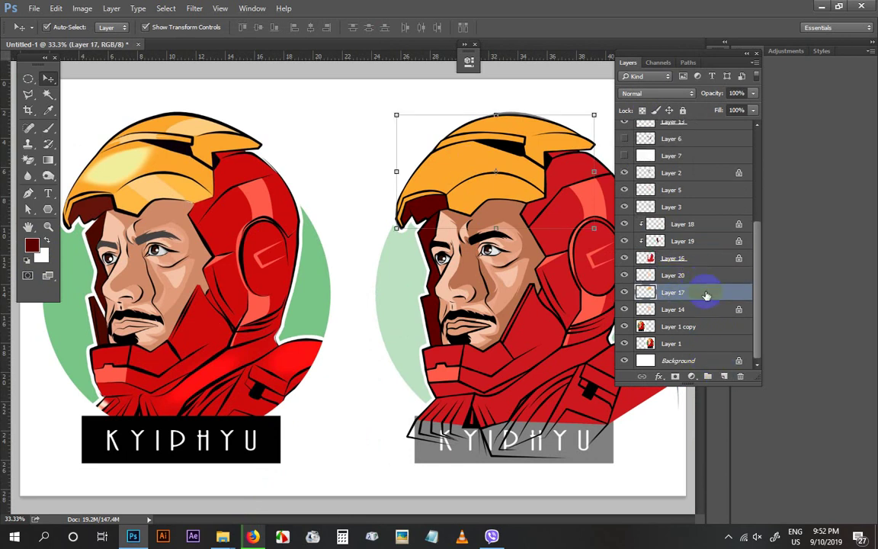
click(700, 277)
alt+click(659, 283)
Draw a closed Pen path for a curved highlight band across the lower gold faceplate panel above the forehead
key(p)
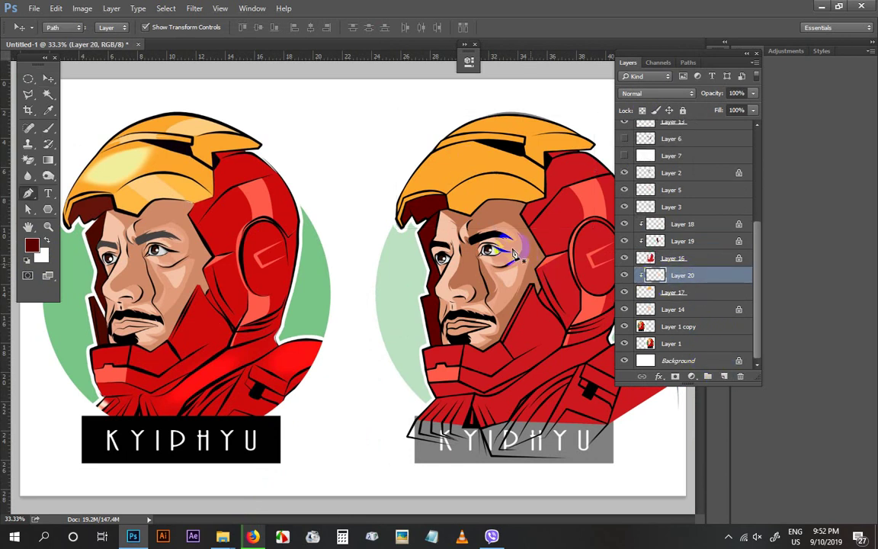
click(485, 203)
drag(462, 182, 450, 182)
alt+click(462, 182)
key(ctrl+plus)
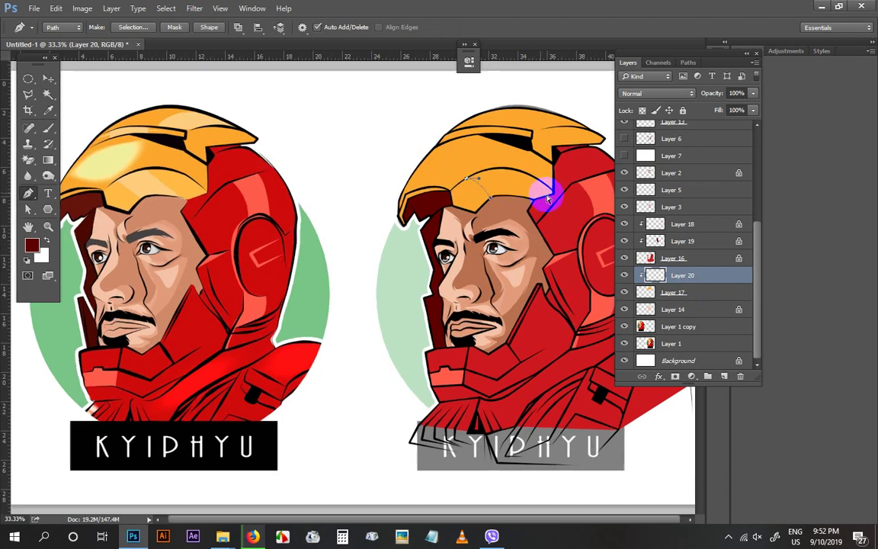
drag(529, 152, 412, 251)
drag(449, 214, 472, 212)
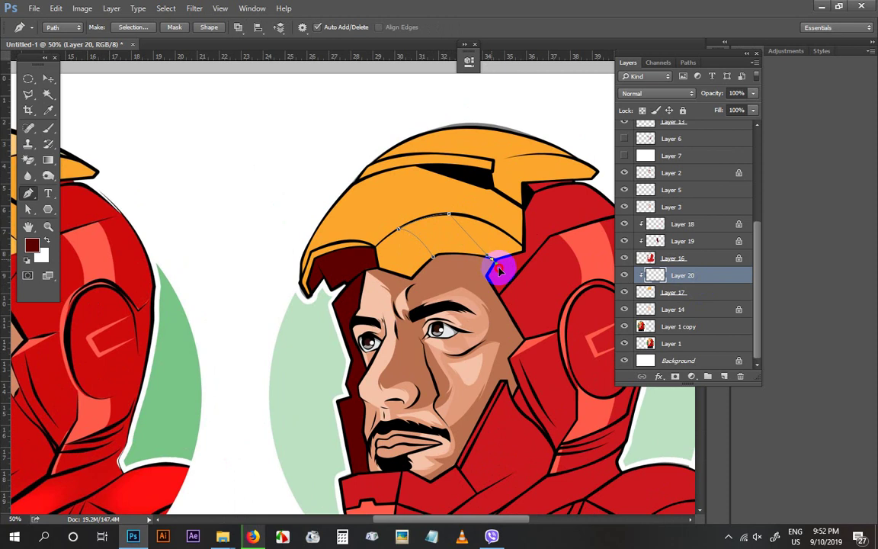
drag(503, 285, 493, 267)
drag(459, 166, 438, 358)
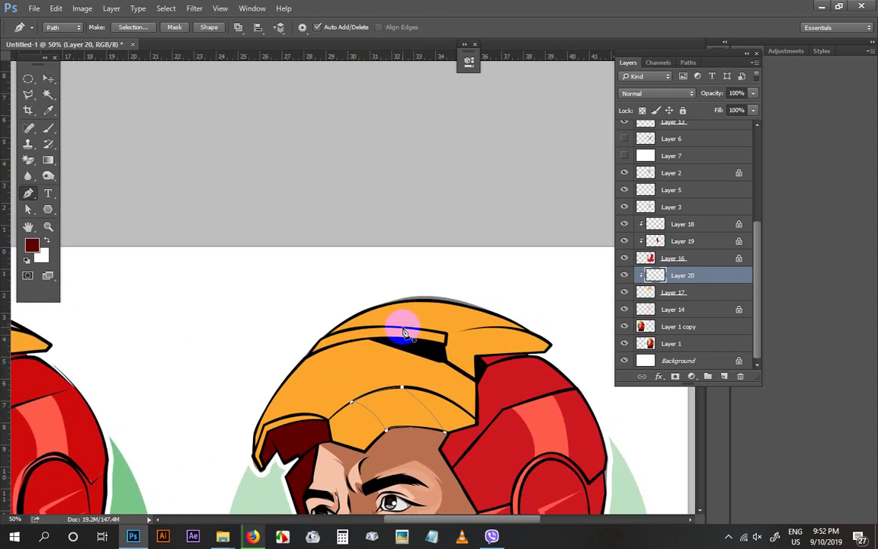
Add a second closed Pen path for a curved highlight on the helmet's upper gold crest
click(403, 328)
drag(462, 297, 502, 286)
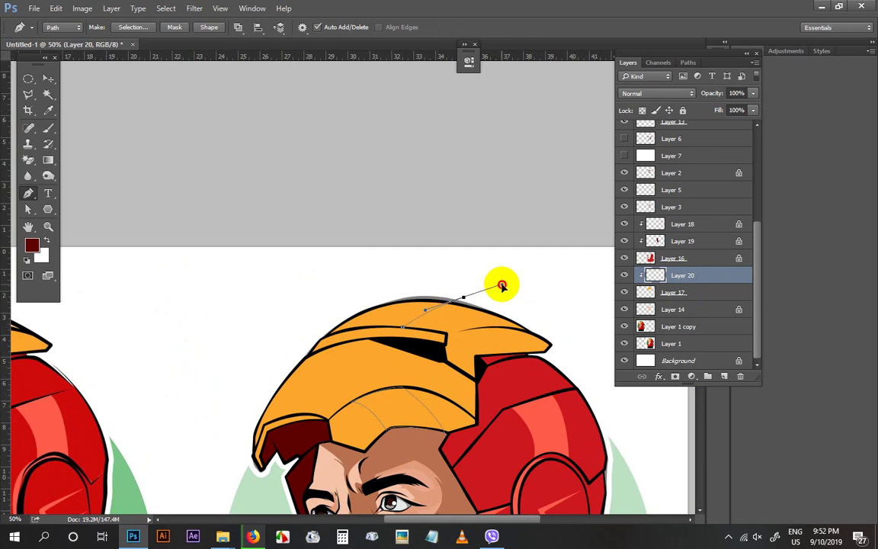
click(535, 329)
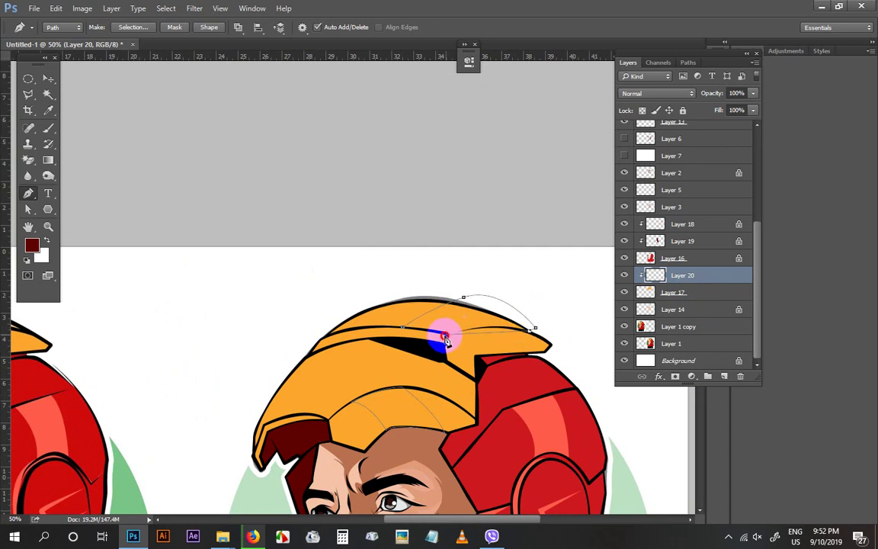
drag(445, 338, 410, 348)
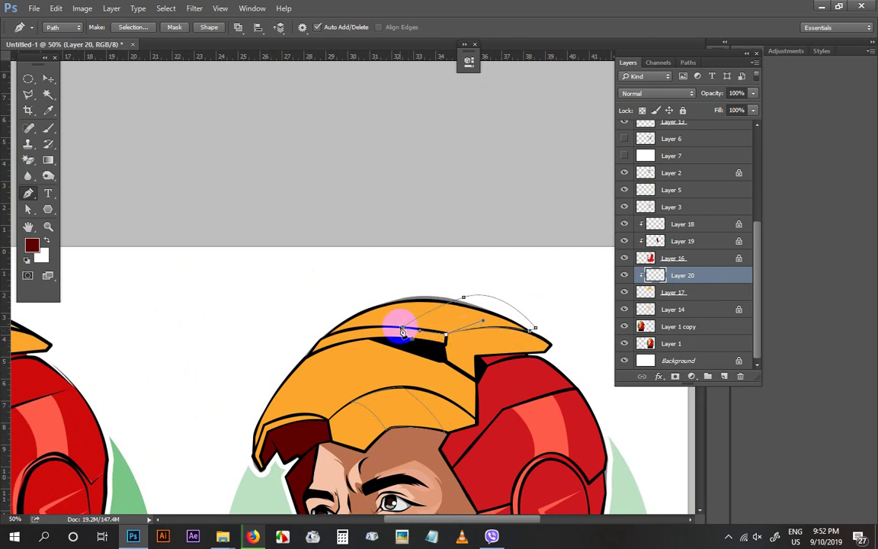
click(402, 329)
key(ctrl+0)
key(ctrl+minus)
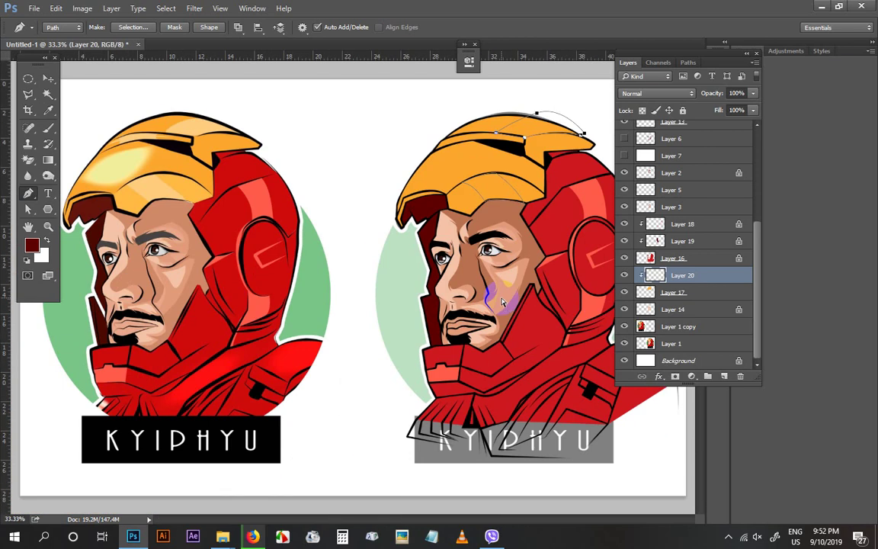
Fill both highlight paths on Layer 20 with light gold sampled from the reference helmet, and lock the layer's transparent pixels
key(ctrl+Return)
key(i)
click(193, 131)
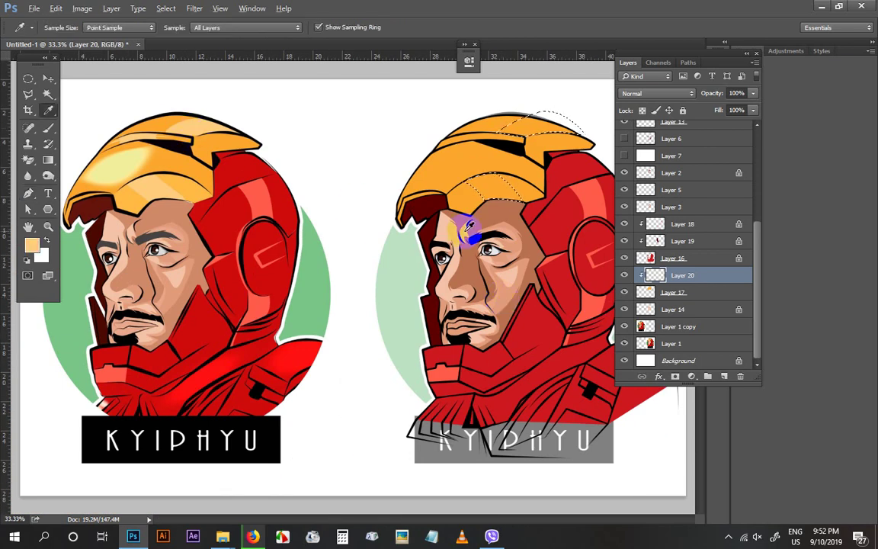
key(alt+BackSpace)
key(ctrl+d)
click(642, 110)
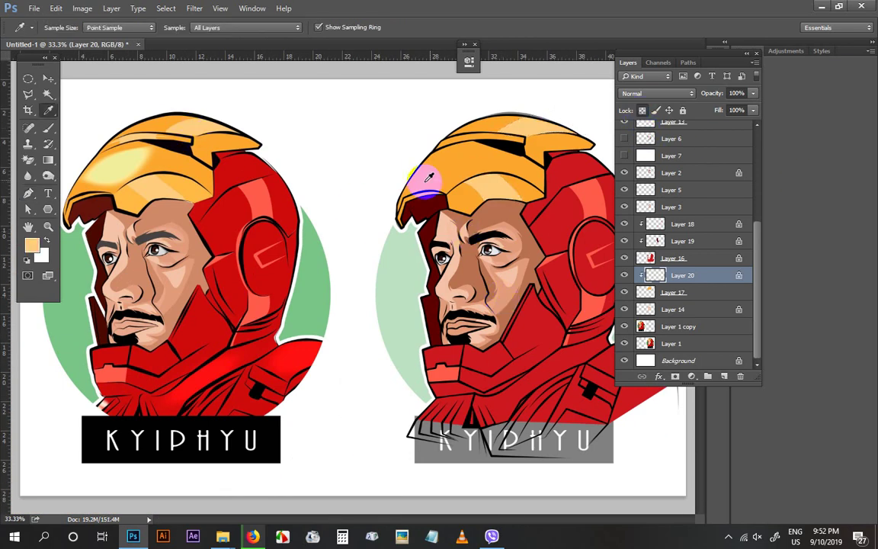
Draw a closed leaf-shaped Pen path for the highlight on the front of the gold faceplate
key(p)
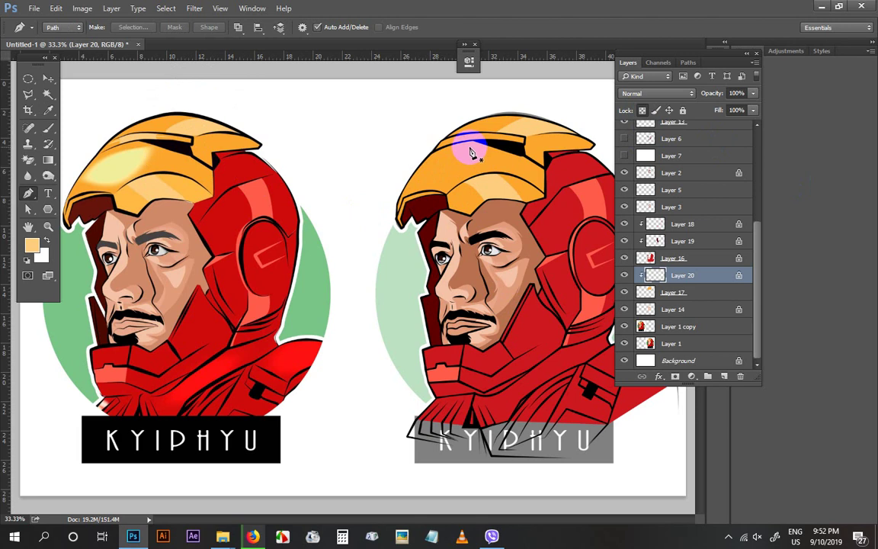
click(470, 145)
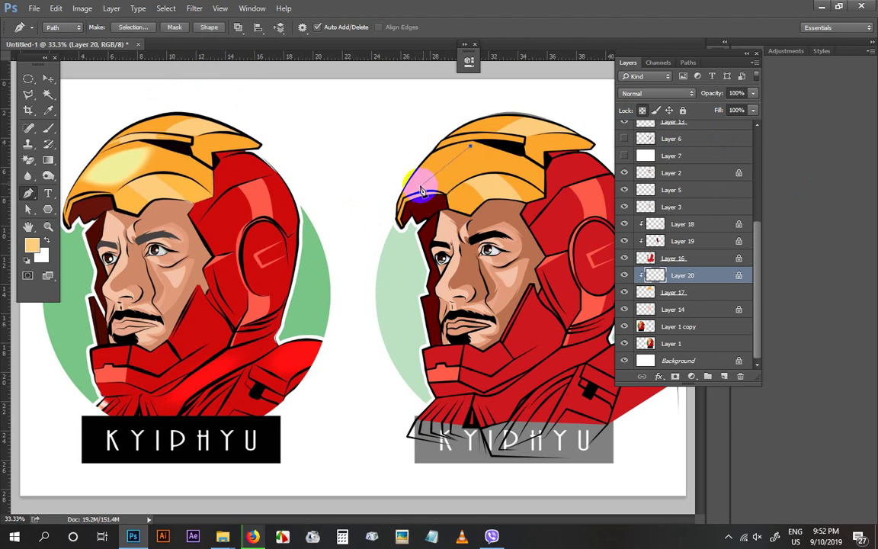
drag(415, 186, 354, 177)
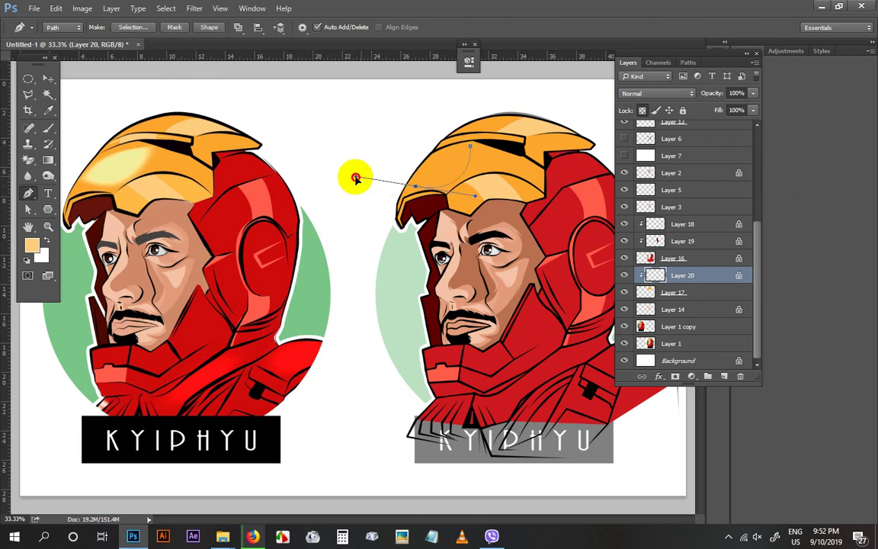
drag(412, 188, 346, 179)
click(412, 188)
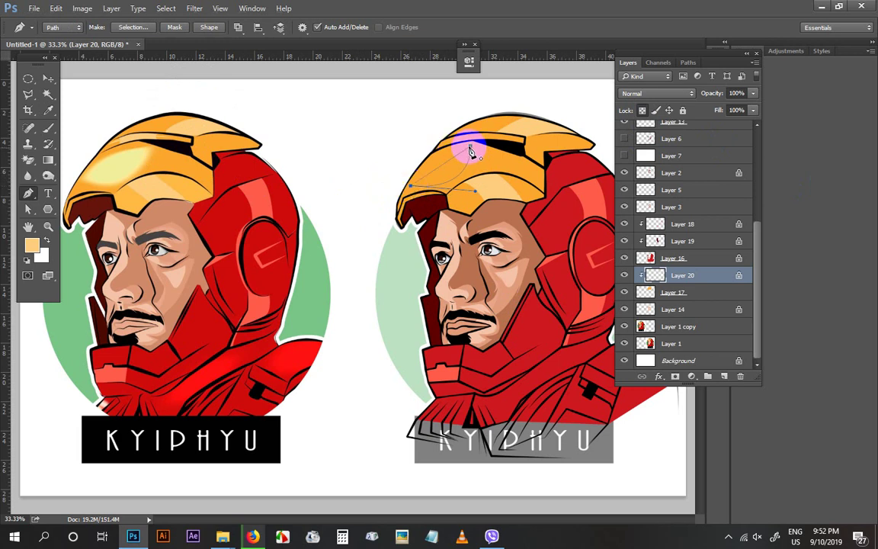
drag(470, 146, 510, 145)
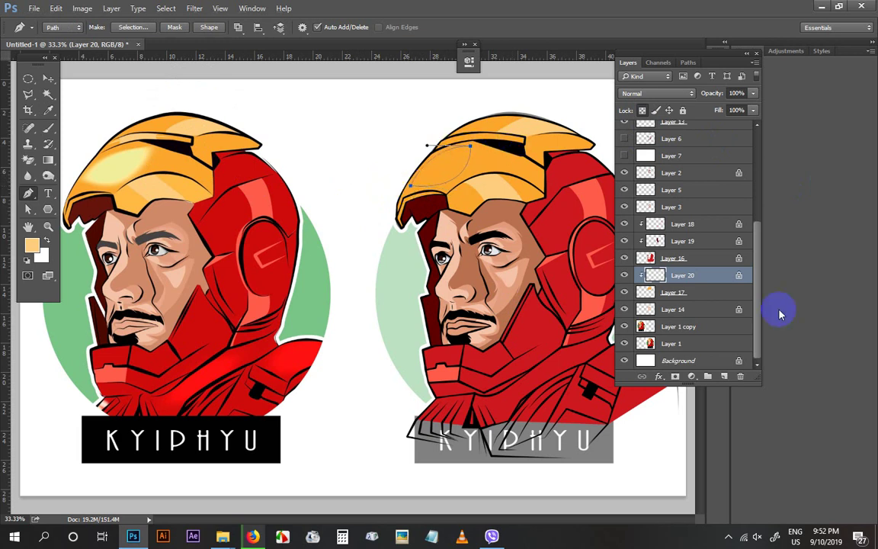
Create a clipped layer above Layer 20, fill the leaf-shaped path with the reference's pale yellow, and narrow it to about 95% width
click(724, 376)
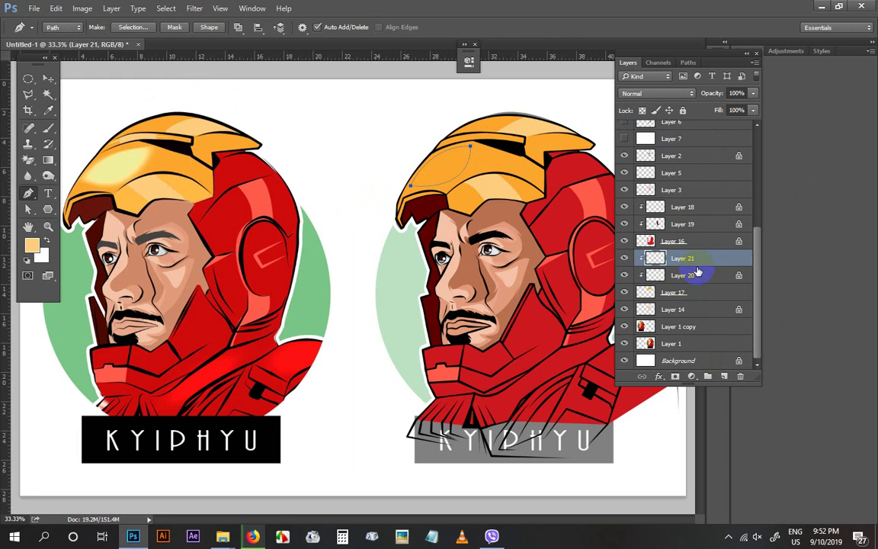
key(i)
click(160, 131)
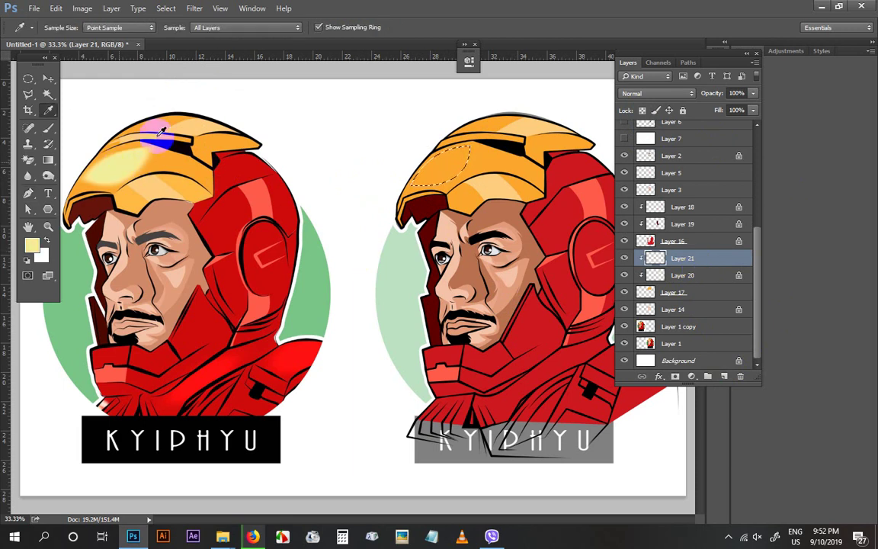
key(alt+BackSpace)
key(ctrl+d)
key(v)
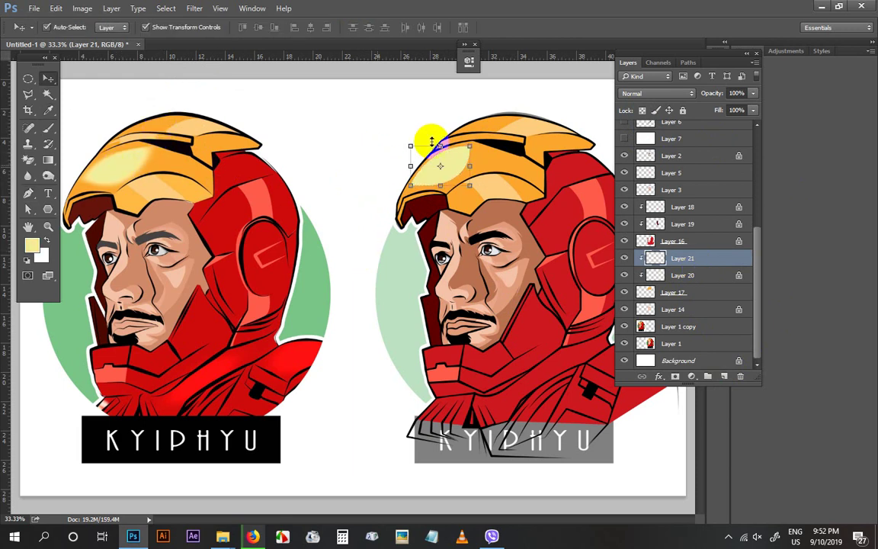
drag(410, 167, 413, 167)
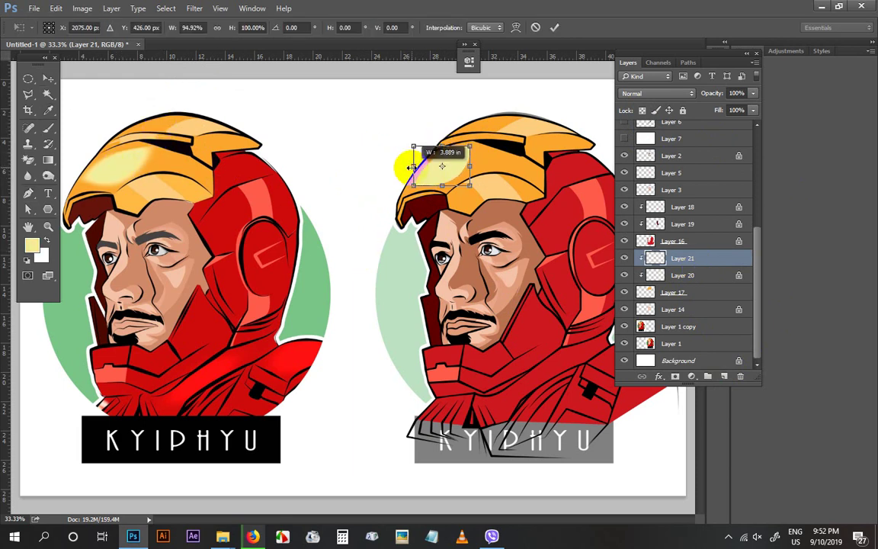
key(Return)
Lock Layer 21's transparent pixels and recolour the leaf-shaped faceplate highlight with a paler cream tint of light gold #fecd7e
key(i)
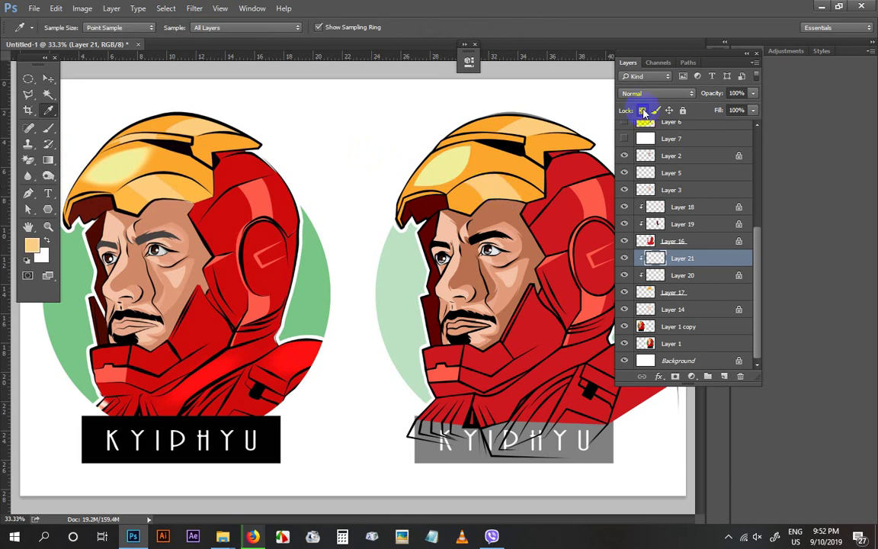
key(alt+BackSpace)
key(ctrl+plus)
drag(470, 200, 415, 332)
scroll(414, 330, down, 1)
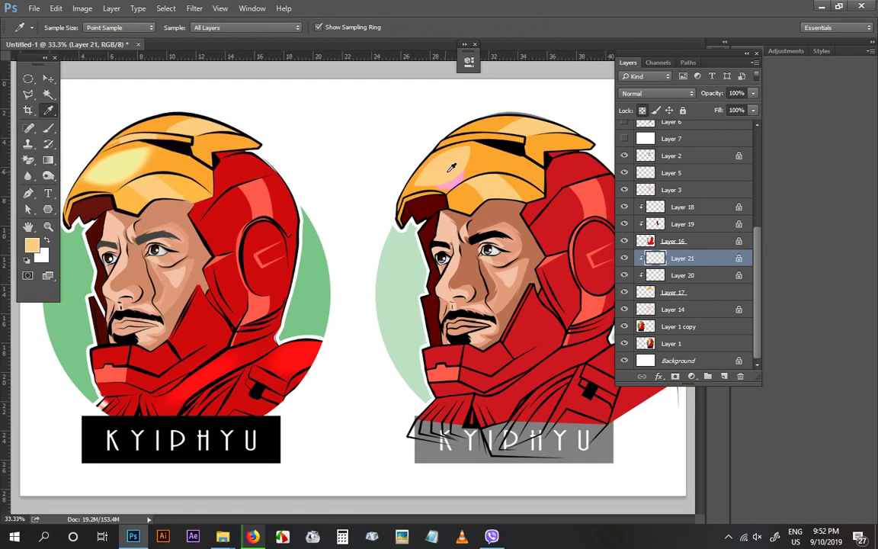
key(v)
click(31, 245)
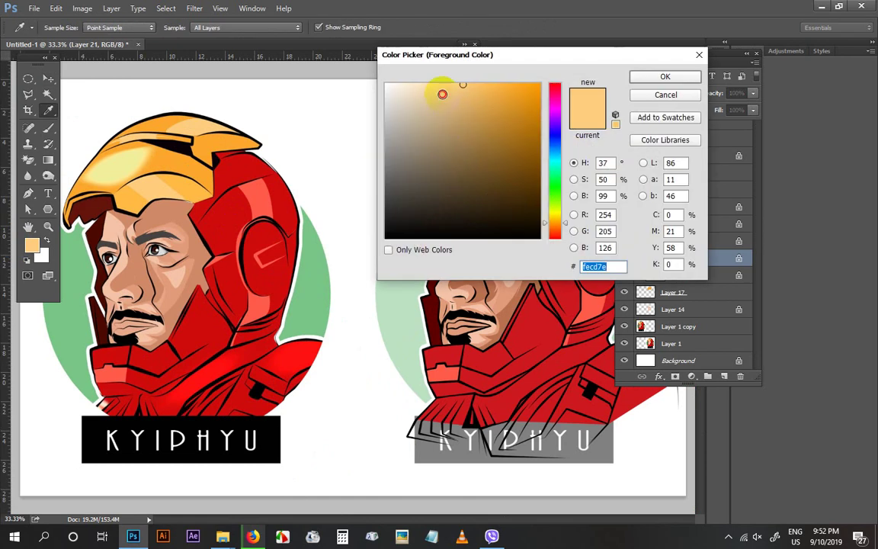
click(426, 81)
key(Return)
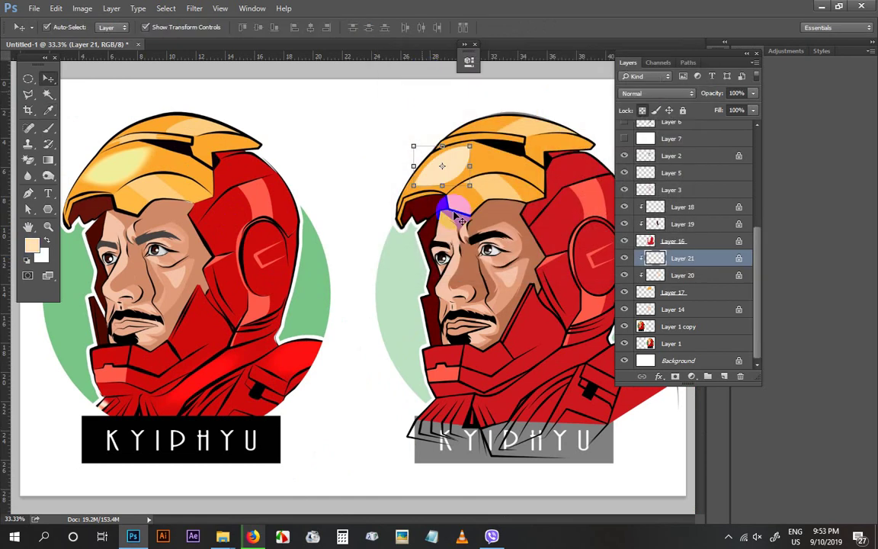
On Layer 20, draw a closed Pen path for a highlight at the front end of the narrow gold strip above the faceplate
key(ctrl+plus)
drag(479, 298, 118, 360)
key(p)
key(ctrl+plus)
key(ctrl+plus)
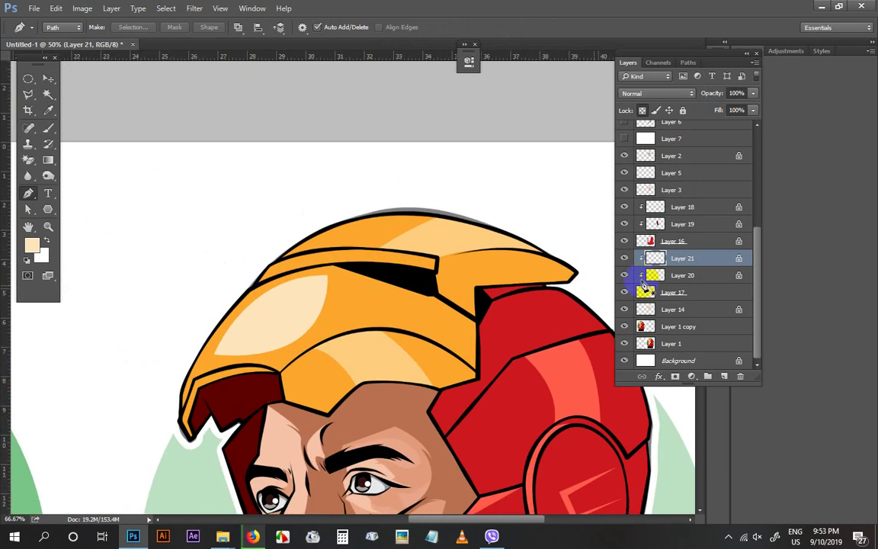
click(657, 276)
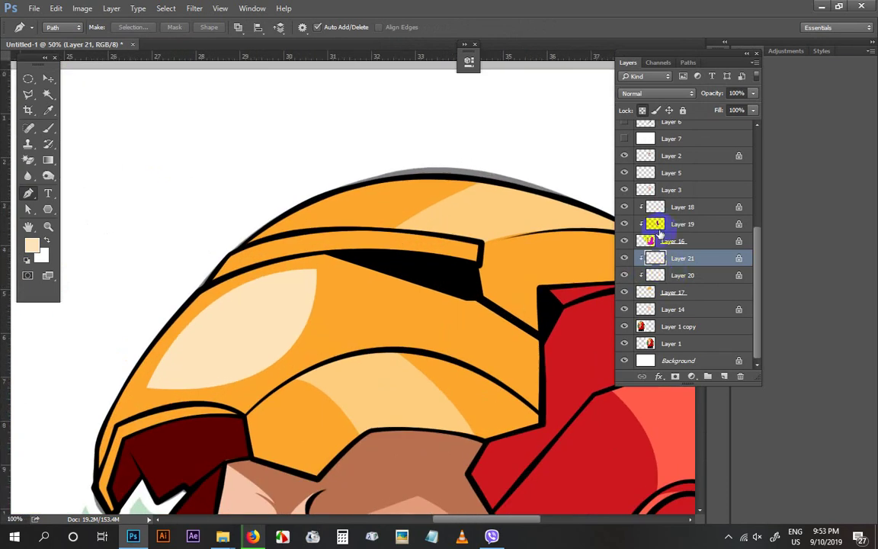
click(240, 269)
drag(266, 239, 282, 233)
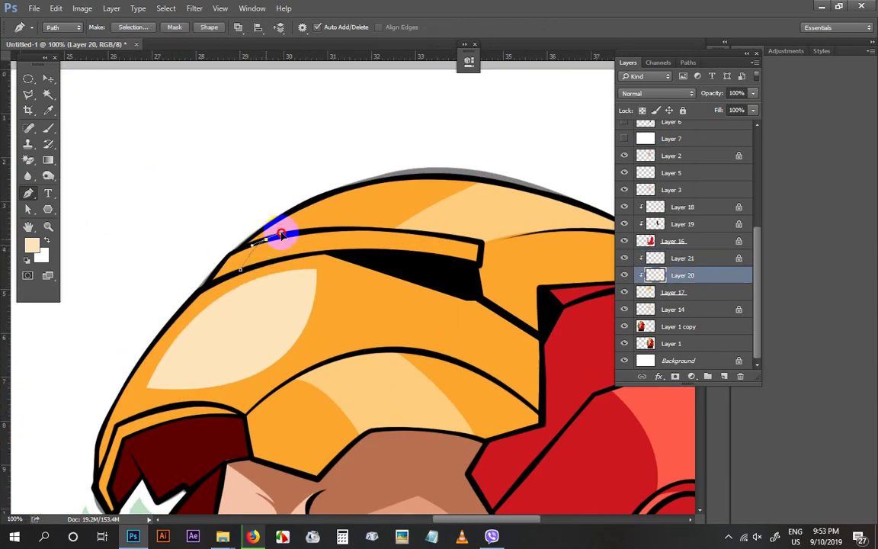
click(376, 228)
mouse_move(315, 254)
mouse_down()
mouse_move(305, 267)
mouse_move(300, 258)
mouse_up()
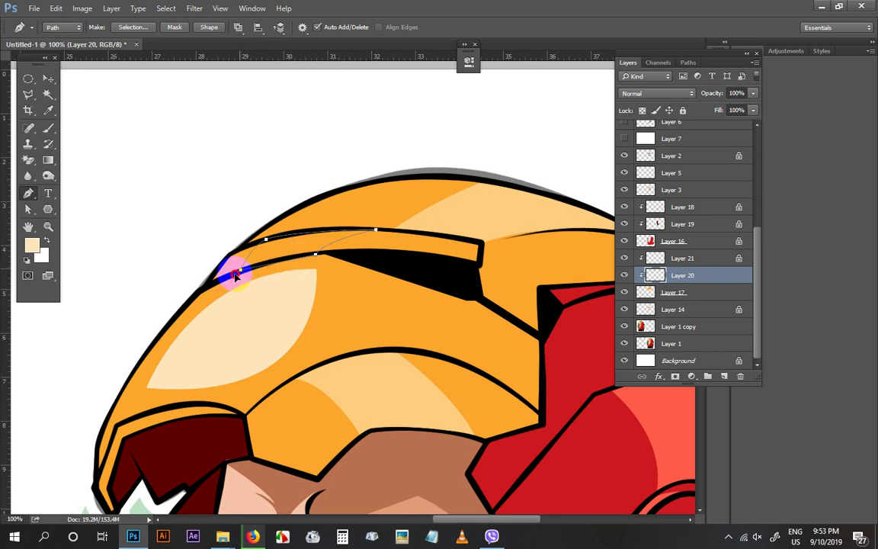
drag(234, 275, 217, 269)
Fill the narrow strip's highlight path with light gold sampled from the crest highlight and deselect it
key(ctrl+Return)
key(i)
click(500, 215)
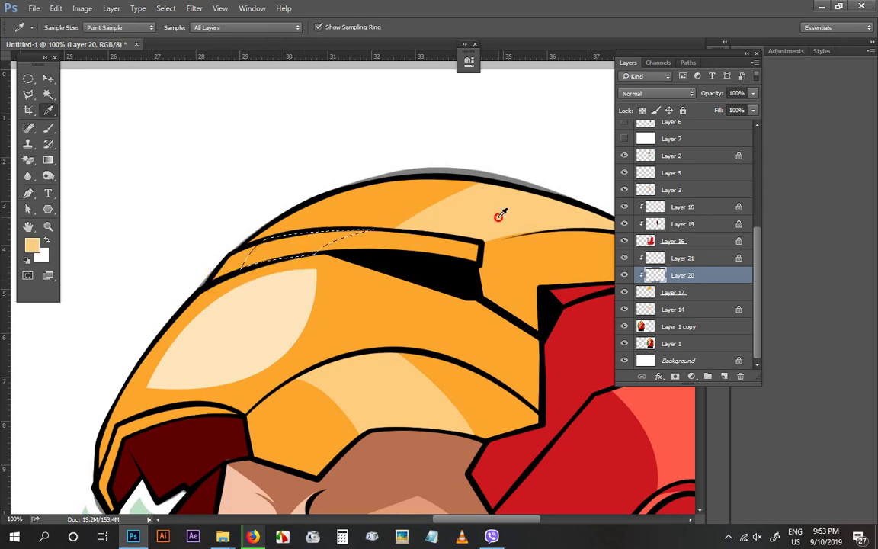
key(alt+BackSpace)
key(ctrl+d)
key(v)
key(ctrl+minus)
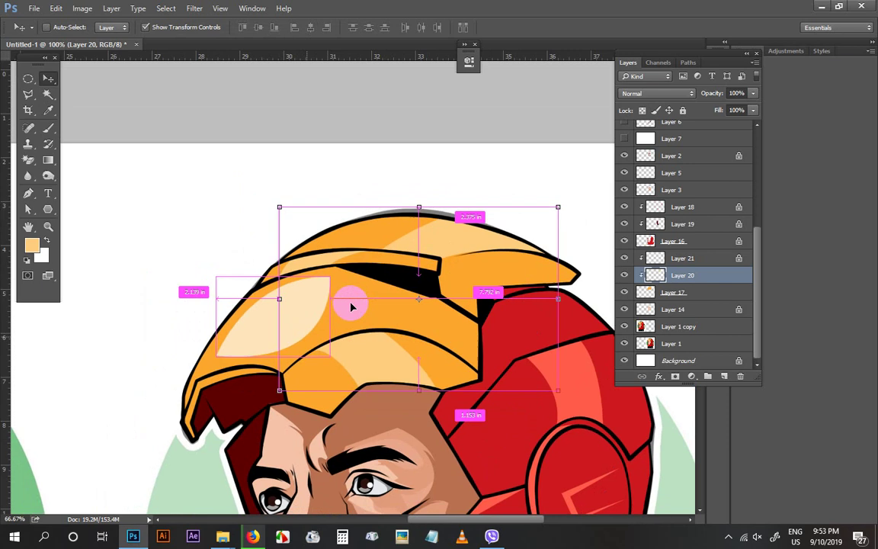
Add a layer mask to Layer 21 and fade the leaf-shaped highlight with a black-to-white linear gradient
click(305, 301)
drag(344, 326, 344, 272)
click(675, 376)
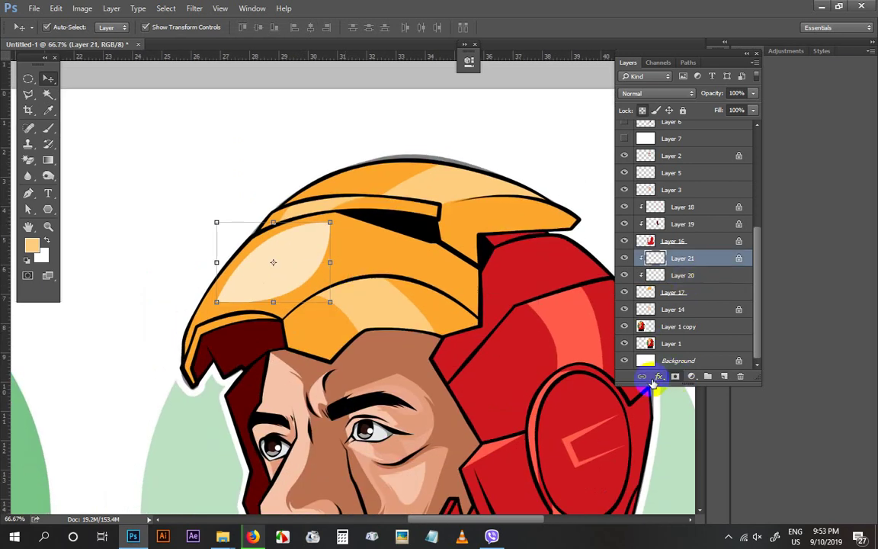
click(45, 160)
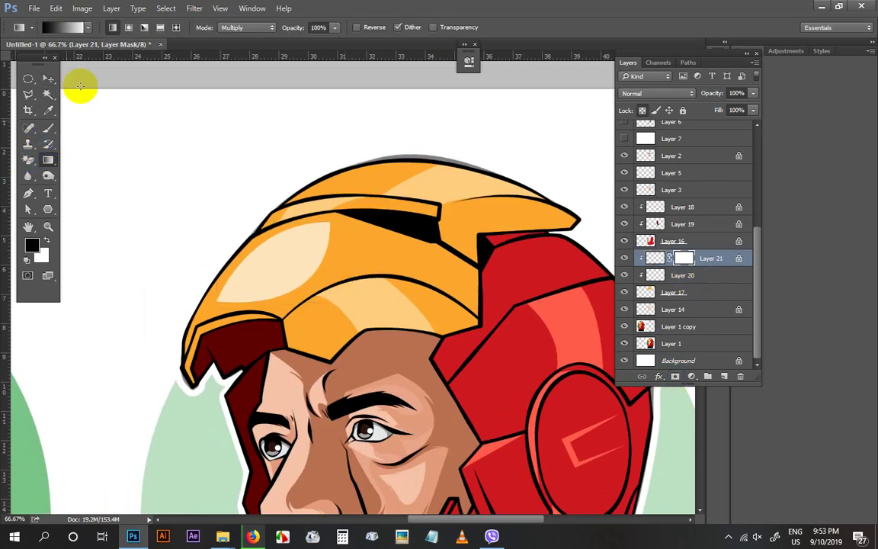
click(61, 27)
key(Return)
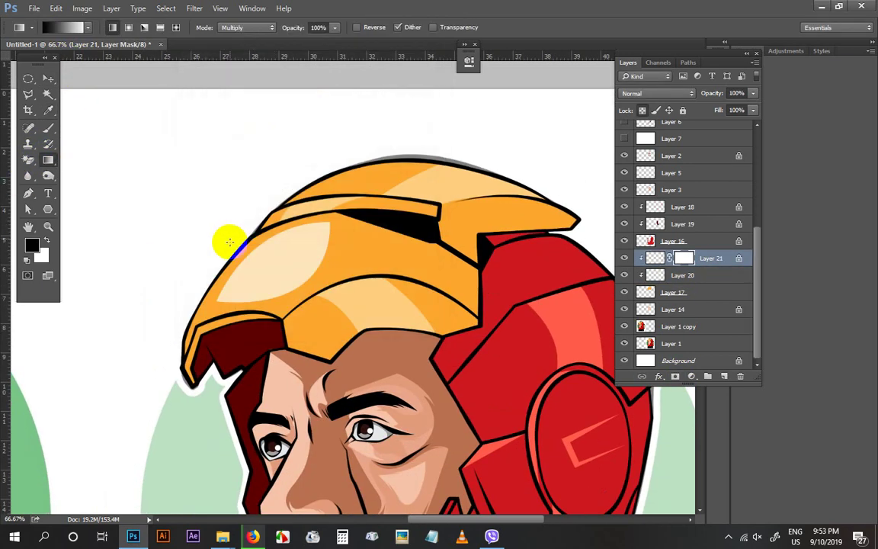
drag(237, 248, 343, 264)
key(ctrl+minus)
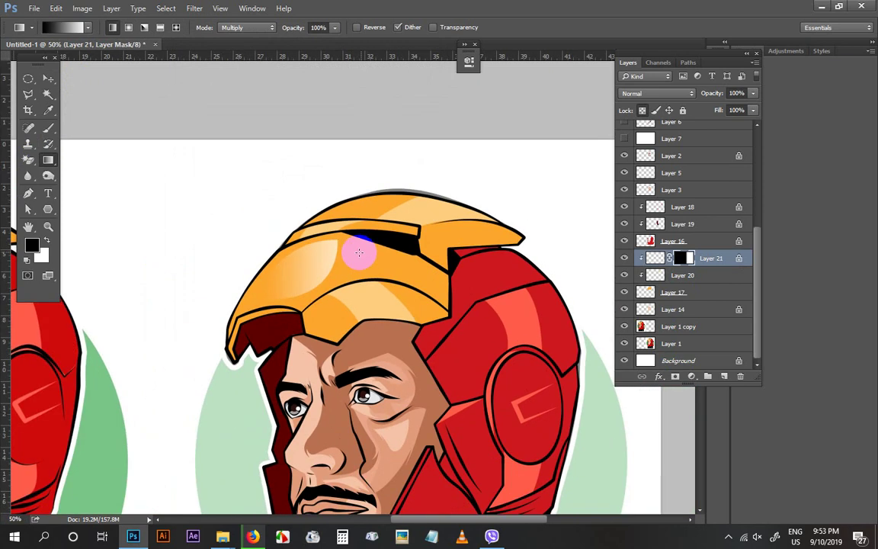
key(ctrl+minus)
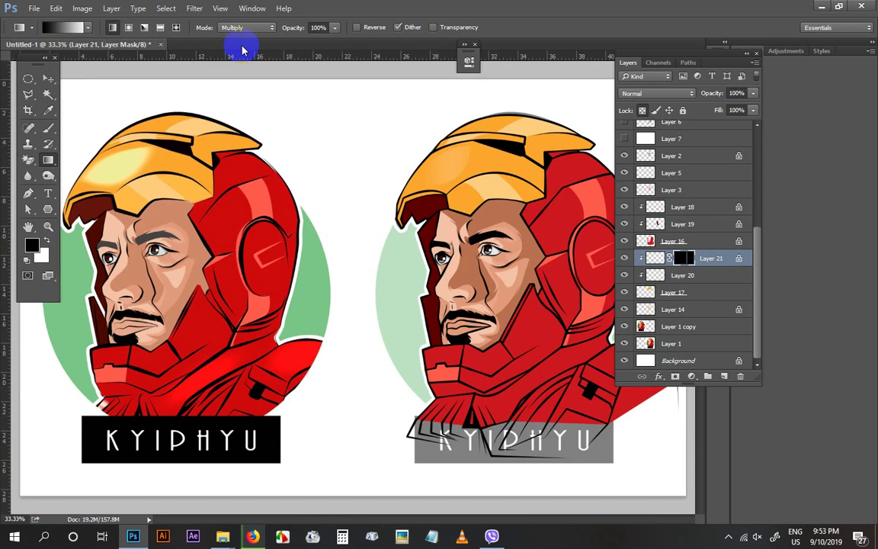
Set the Gradient tool's blending mode to Normal
click(232, 27)
scroll(250, 42, up, 1)
click(250, 39)
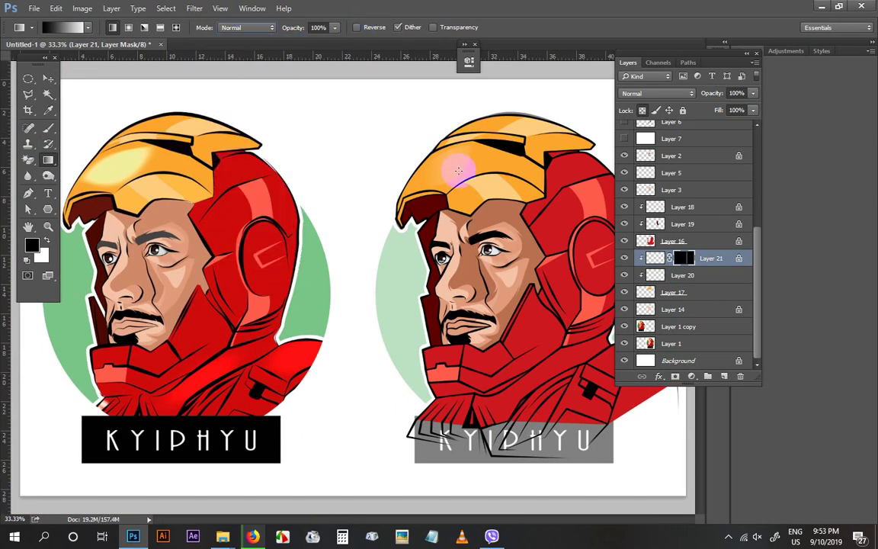
Redraw the black-to-white linear gradient diagonally across Layer 21's mask, fading the faceplate highlight toward its lower end
drag(462, 173, 377, 173)
drag(461, 191, 444, 162)
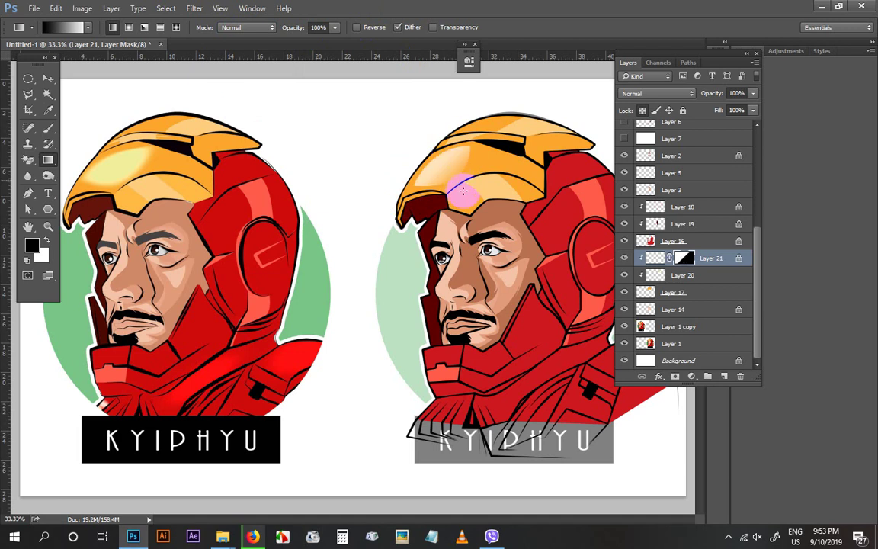
drag(463, 194, 424, 140)
drag(456, 179, 423, 136)
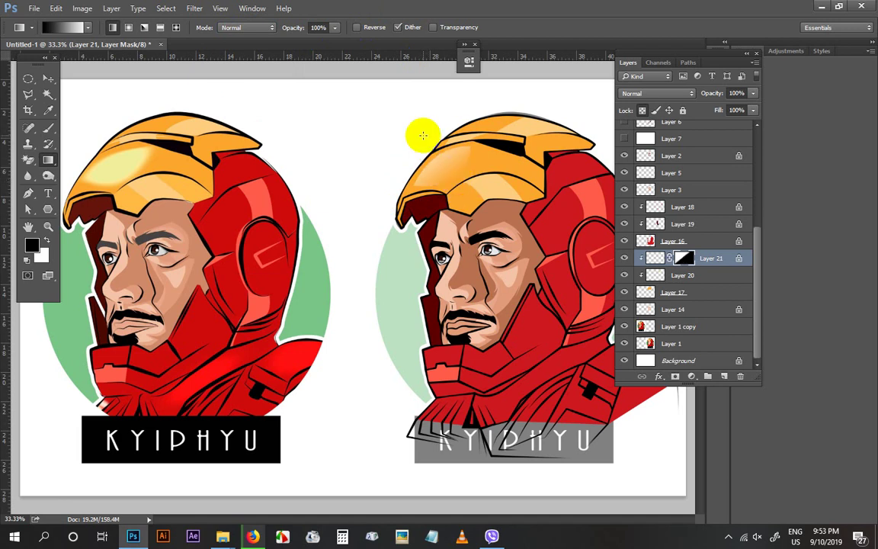
Recolour the highlight on Layer 21 with pale yellow sampled from the reference faceplate's highlight
key(i)
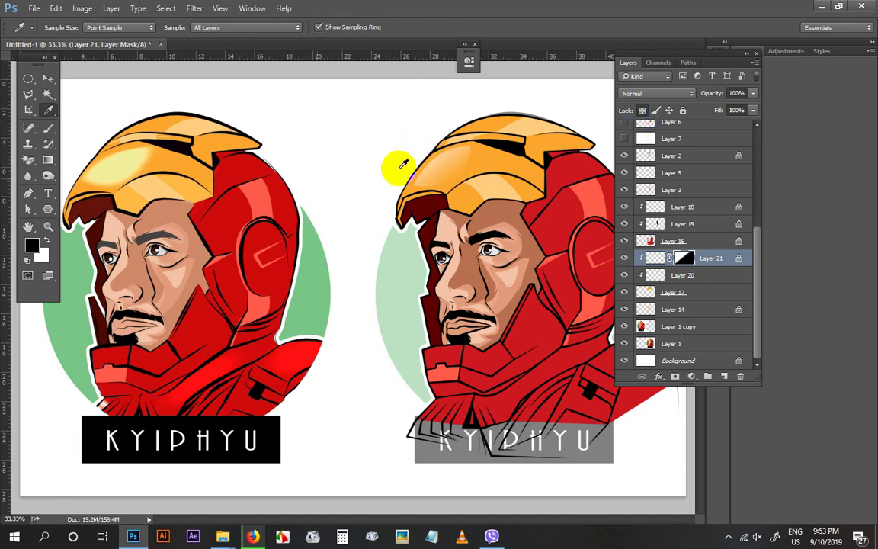
click(655, 257)
click(111, 161)
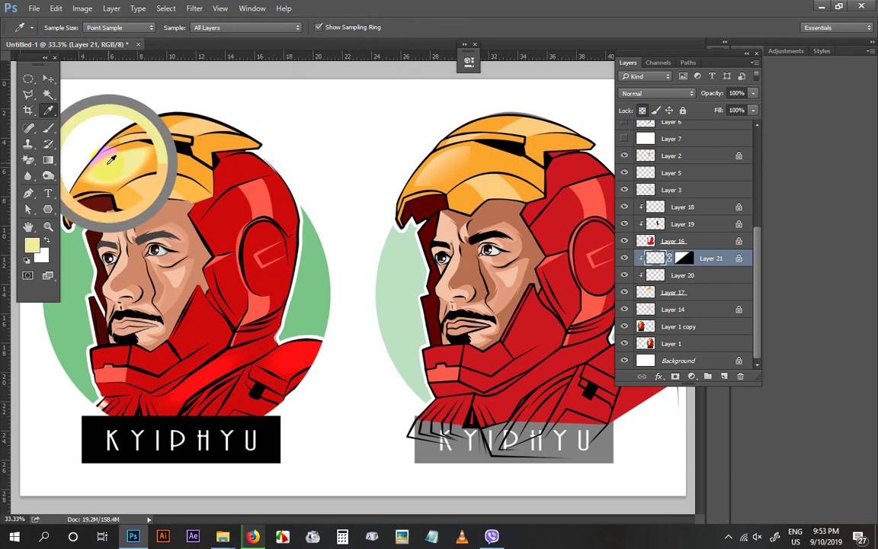
key(v)
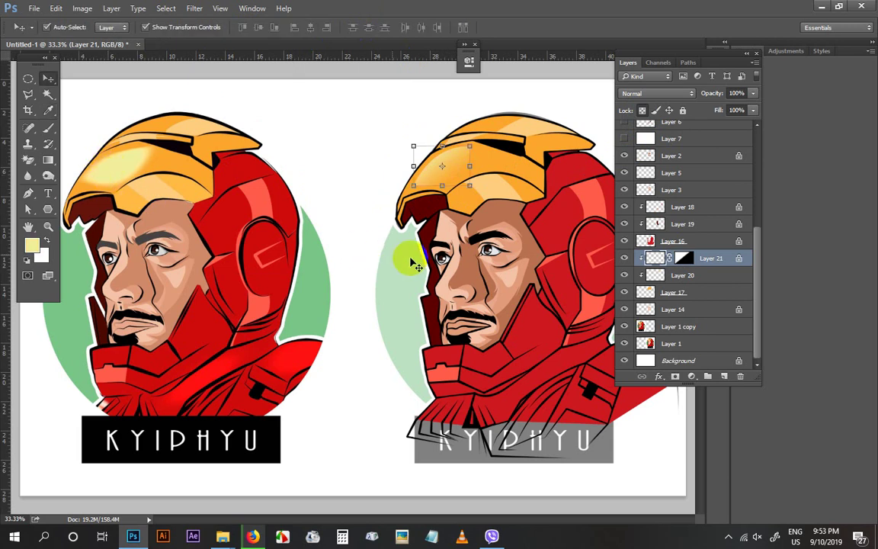
Reset the colours to black and white and redraw Layer 21's mask gradient diagonally across the pale yellow highlight
click(685, 258)
key(d)
key(g)
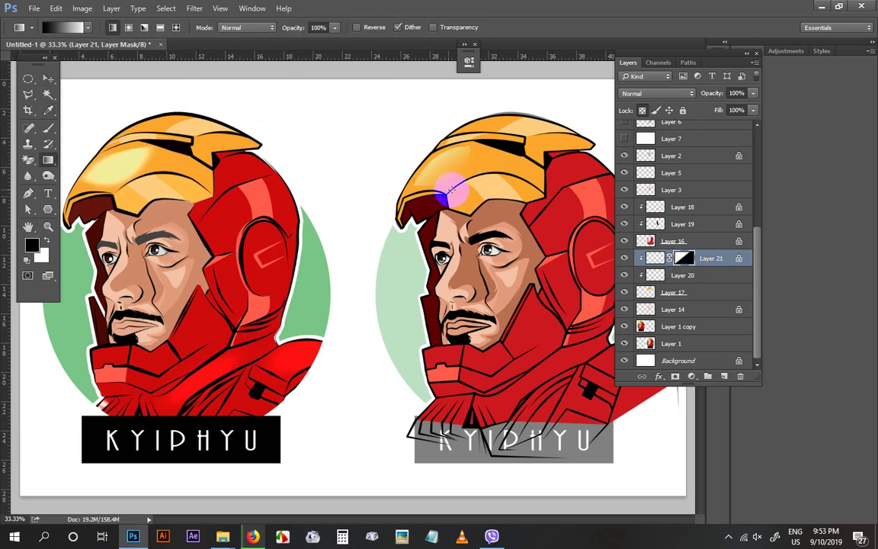
drag(457, 178, 433, 147)
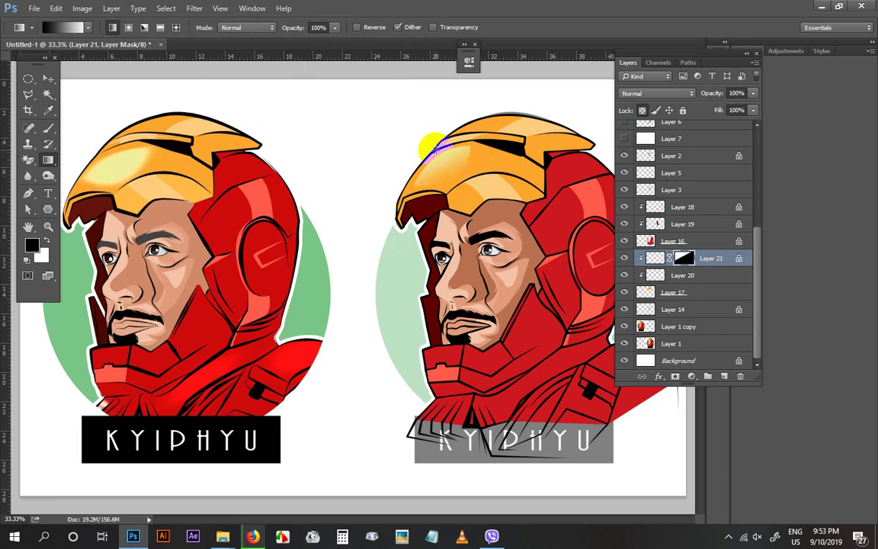
key(v)
click(452, 187)
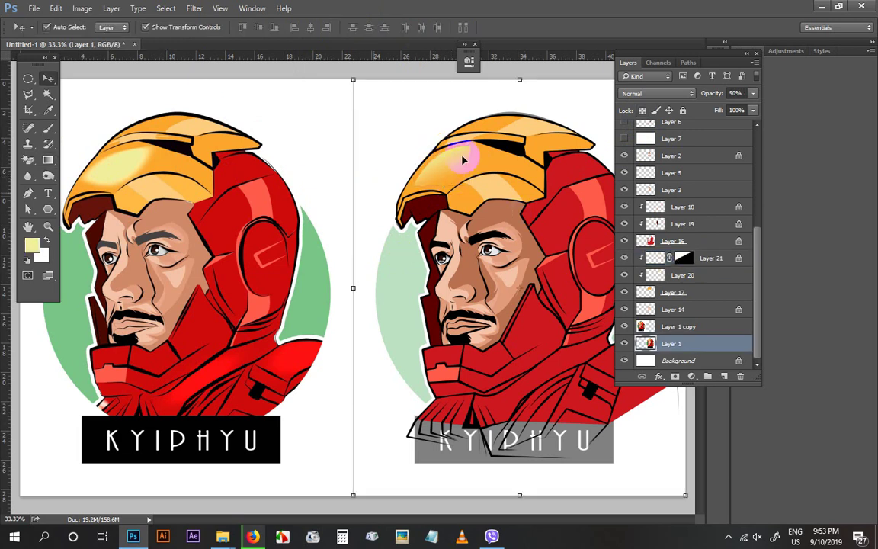
click(323, 152)
click(560, 139)
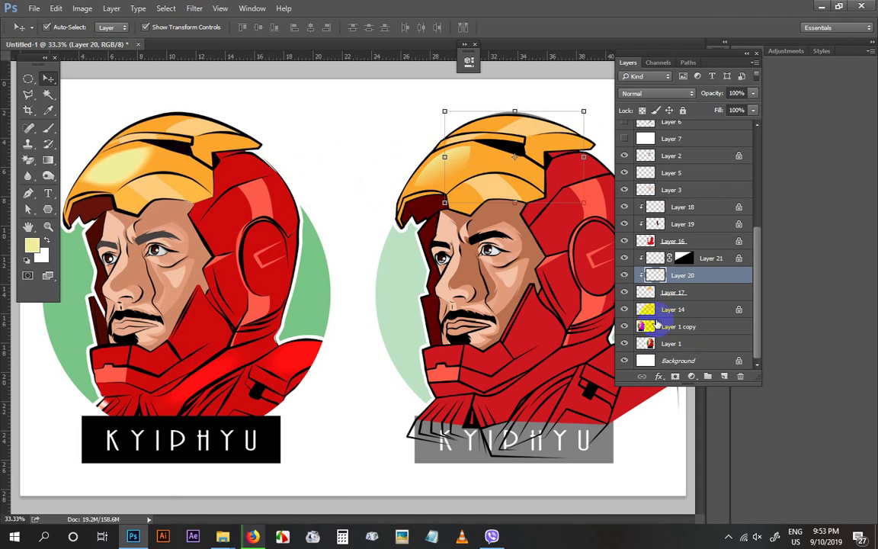
click(374, 106)
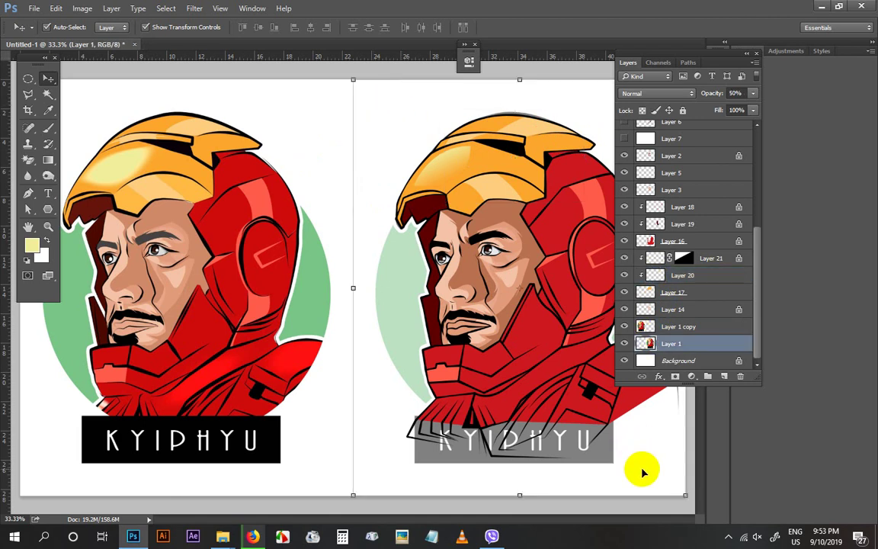
Hide Layer 16 and outline a thin strip down the narrow helmet lining piece beside the jaw with the Polygonal Lasso
scroll(512, 367, up, 1)
scroll(491, 324, up, 1)
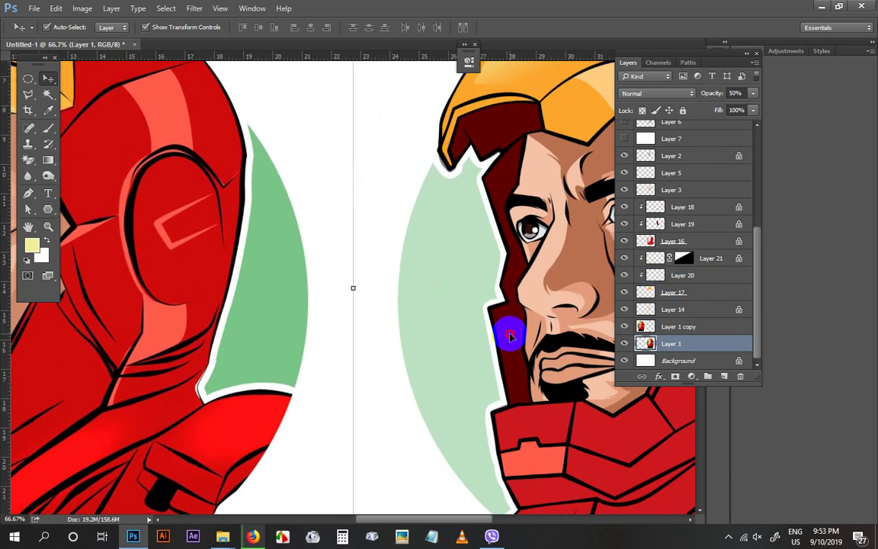
click(431, 300)
click(626, 241)
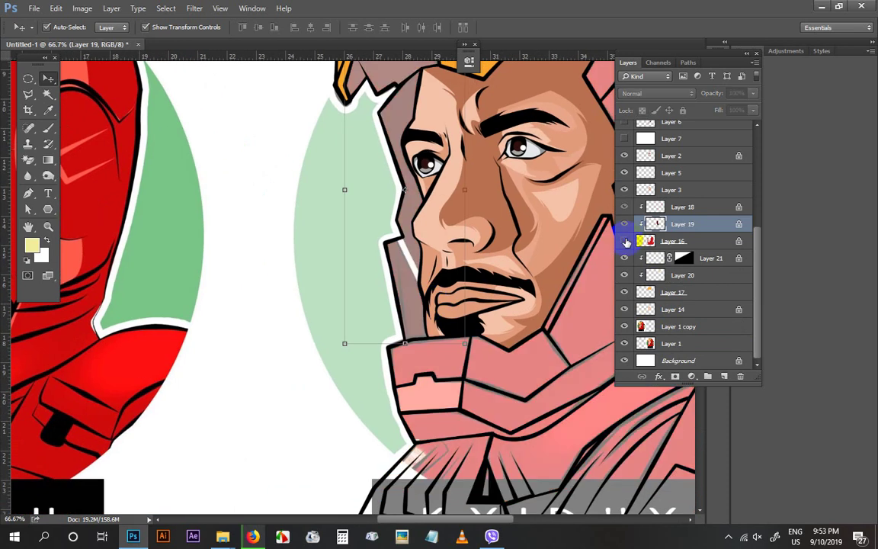
key(p)
scroll(455, 328, up, 1)
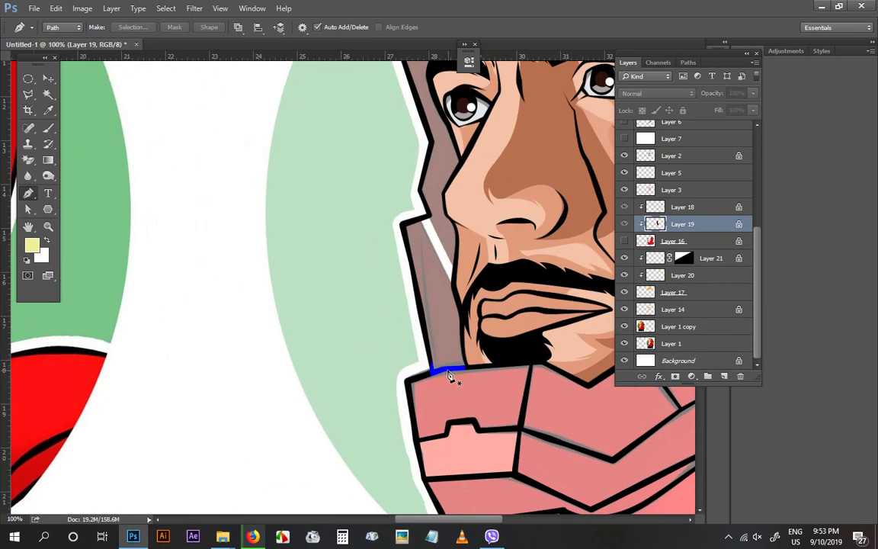
click(28, 95)
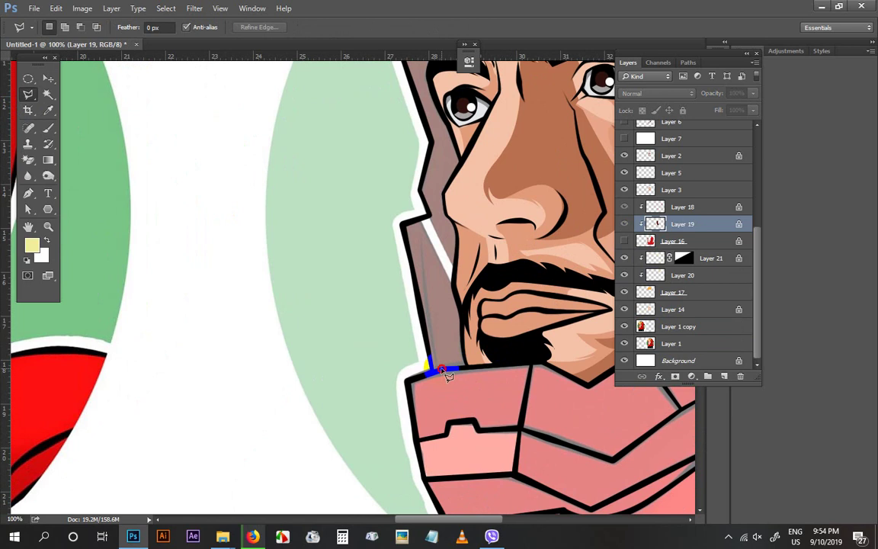
click(416, 221)
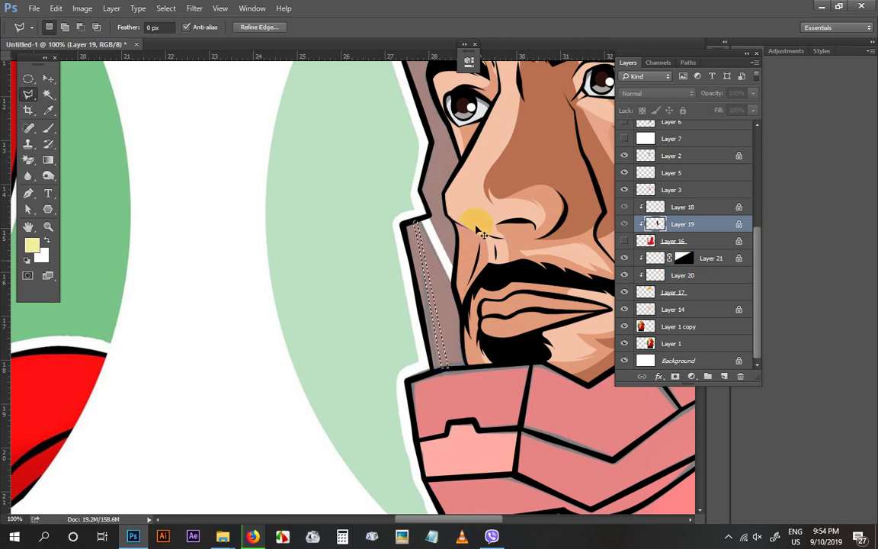
Fill the selected strip with black on the line-art Layer 15 and deselect it
key(v)
click(429, 195)
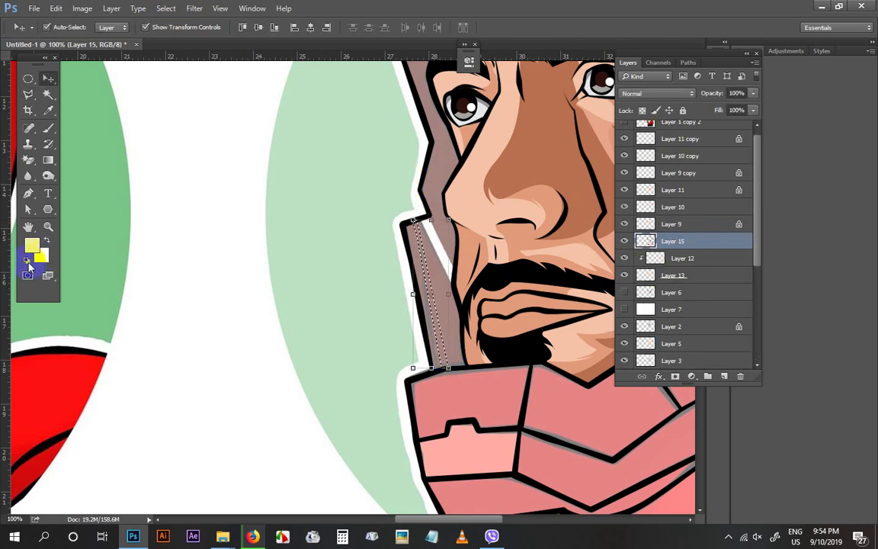
click(28, 262)
key(ctrl+d)
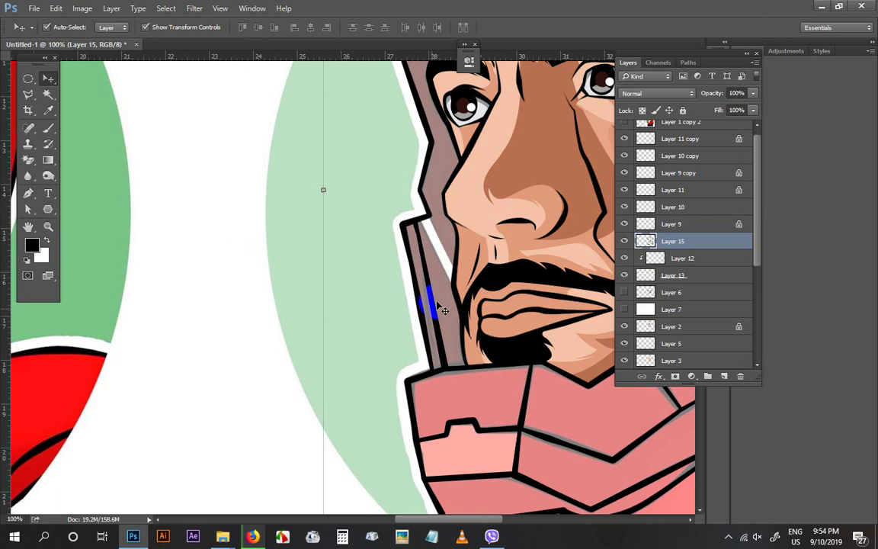
Outline the slanted upper edge of the white gap beside the jaw with the Polygonal Lasso, fill it black on Layer 15 and deselect
key(ctrl+minus)
drag(423, 279, 405, 285)
key(ctrl+plus)
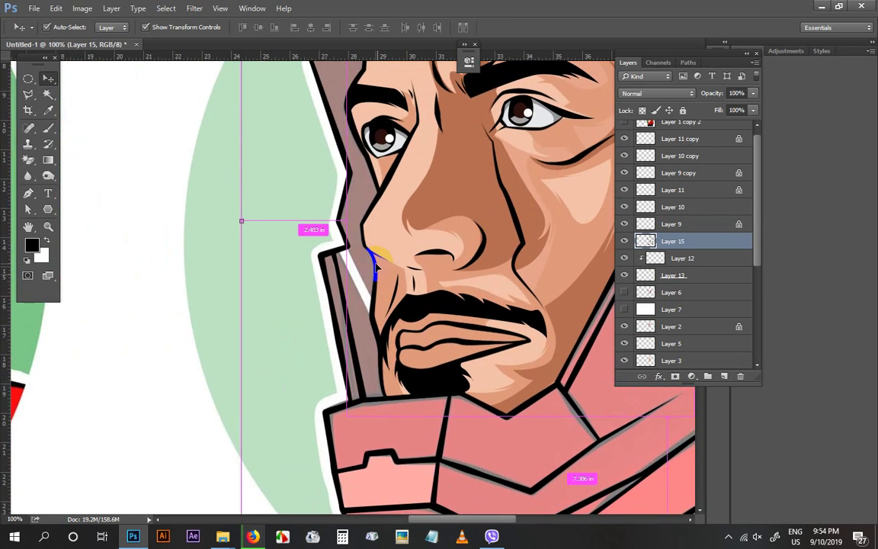
key(p)
click(28, 93)
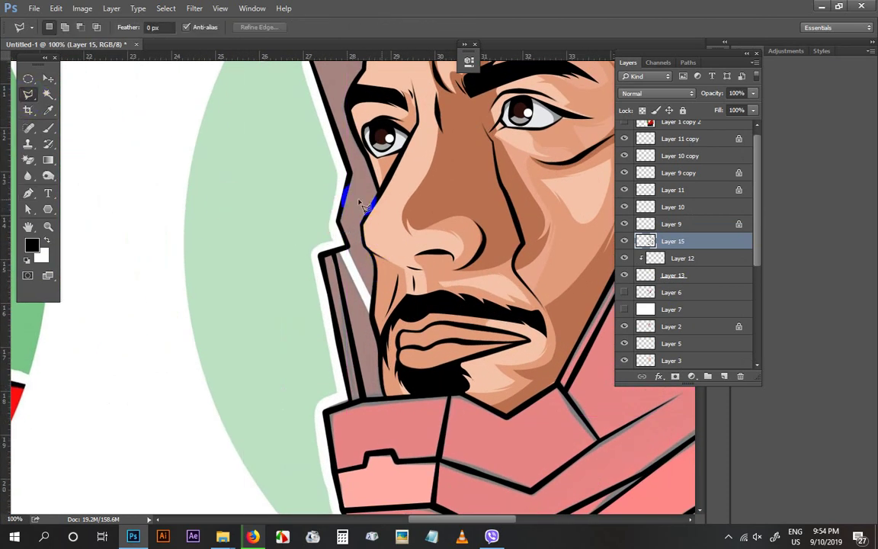
click(345, 218)
click(375, 294)
click(341, 227)
key(alt+BackSpace)
key(ctrl+d)
key(ctrl+minus)
key(ctrl+minus)
key(ctrl+minus)
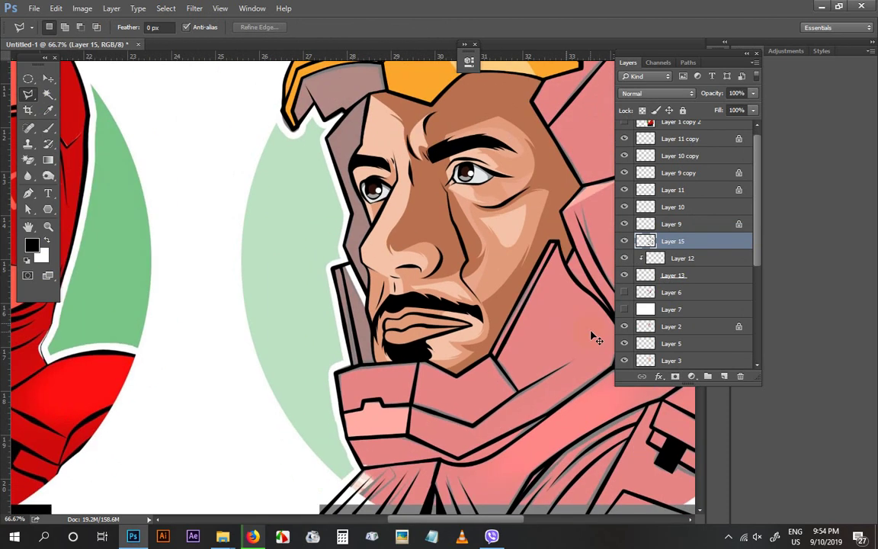
Show Layer 16 again and check Layer 6's contents by switching its visibility on and off
key(v)
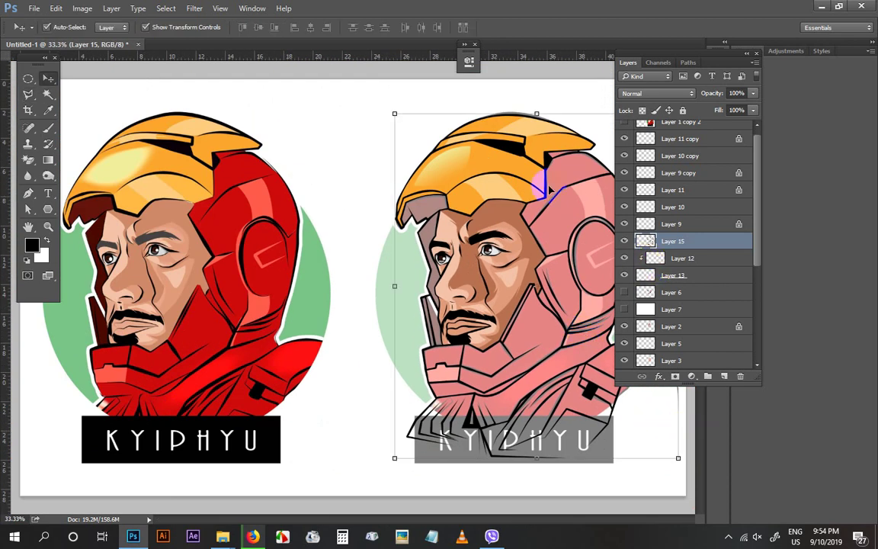
scroll(659, 309, down, 2)
click(625, 241)
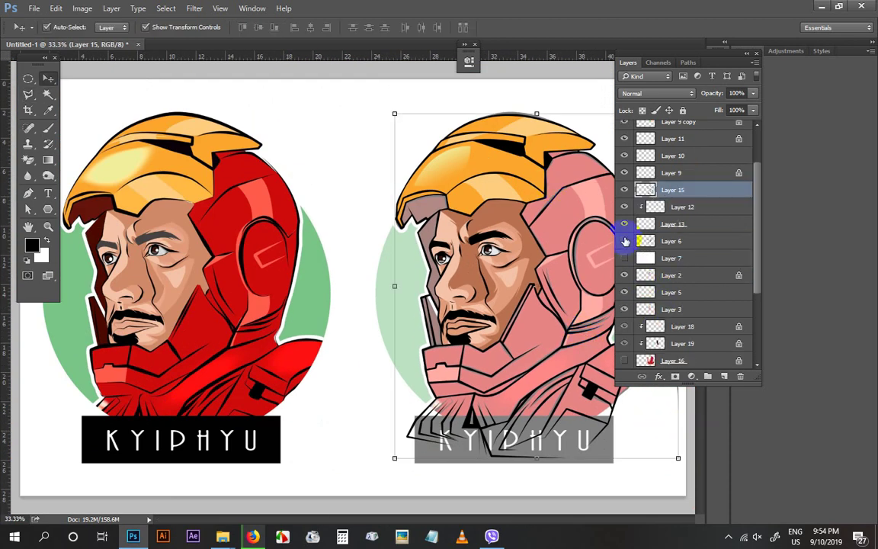
click(624, 241)
click(625, 327)
click(625, 360)
click(626, 240)
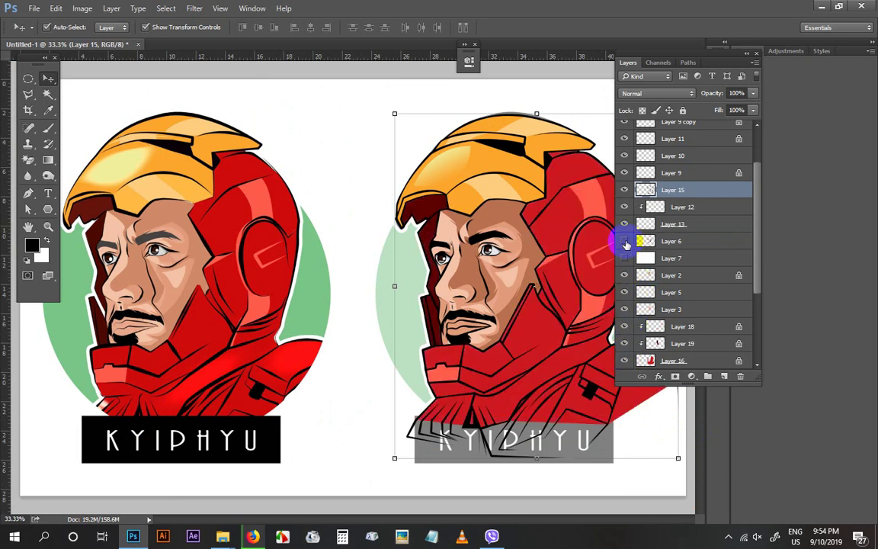
Delete the hidden Layer 6
click(693, 247)
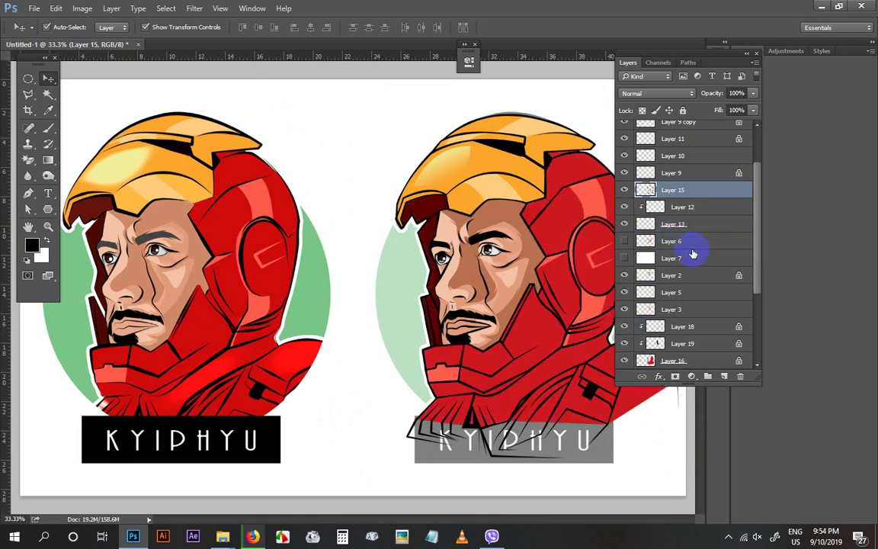
key(Delete)
key(ctrl+minus)
key(ctrl+minus)
Lock the position of the faded reference on Layer 1 and select all the layers that make up the traced portrait
click(631, 439)
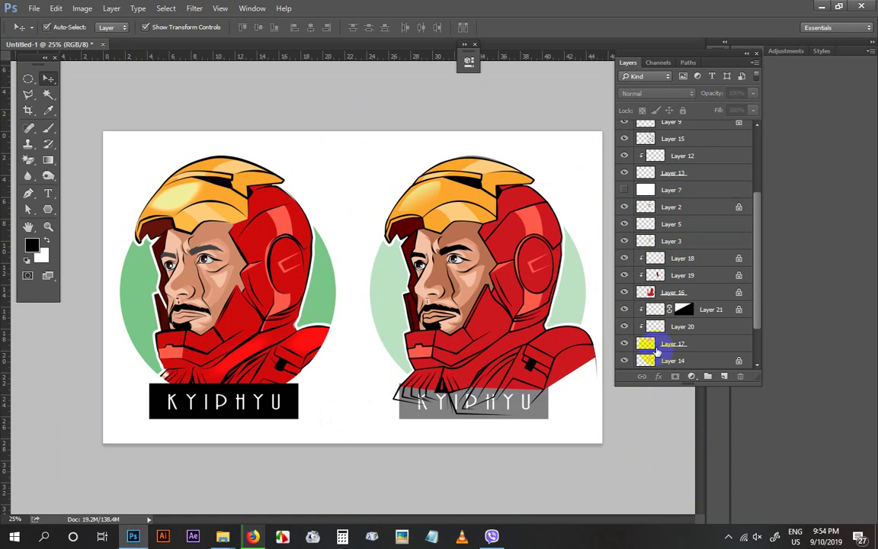
click(479, 139)
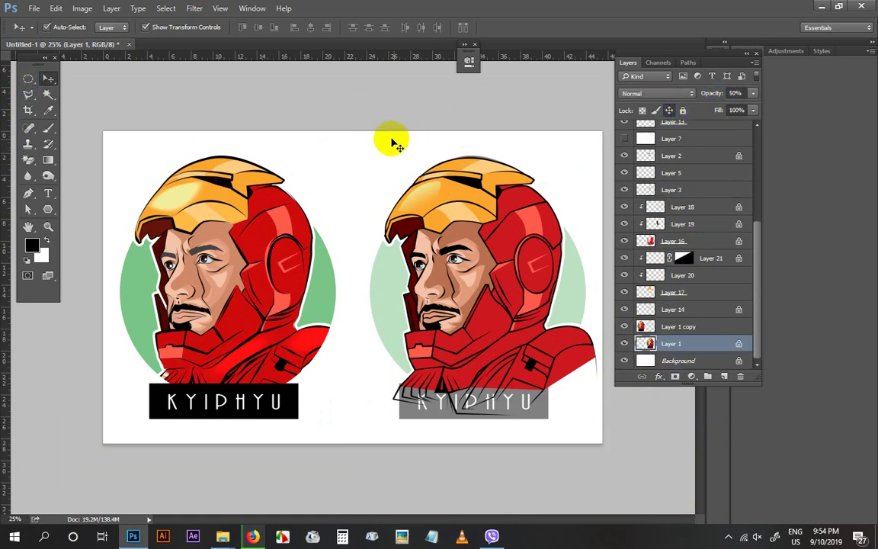
drag(392, 141, 583, 418)
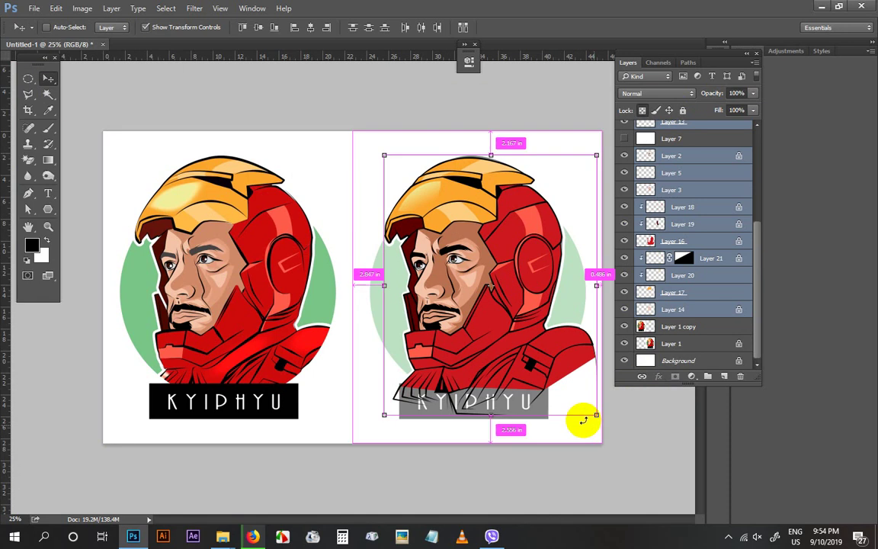
Convert the selected portrait layers into one smart object, then test it with a trial move and undo that move
key(ctrl+e)
key(ctrl+z)
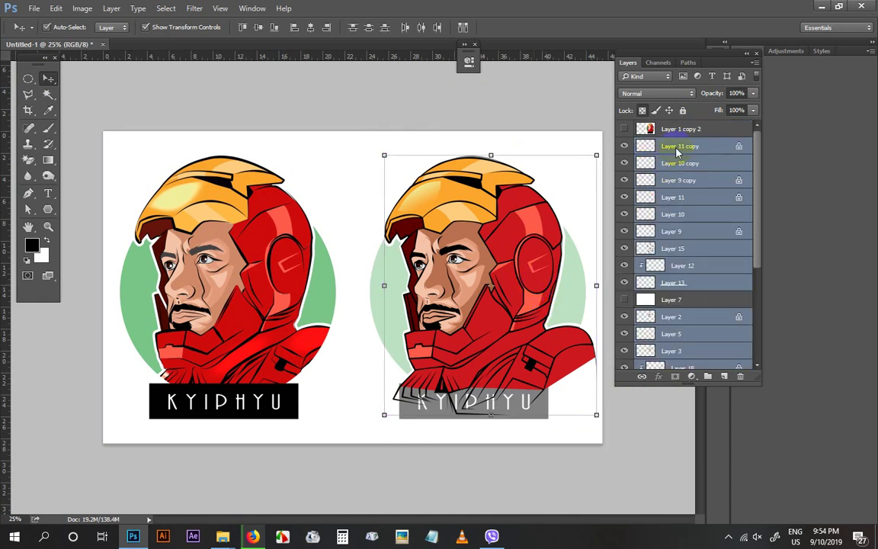
right_click(676, 152)
click(697, 194)
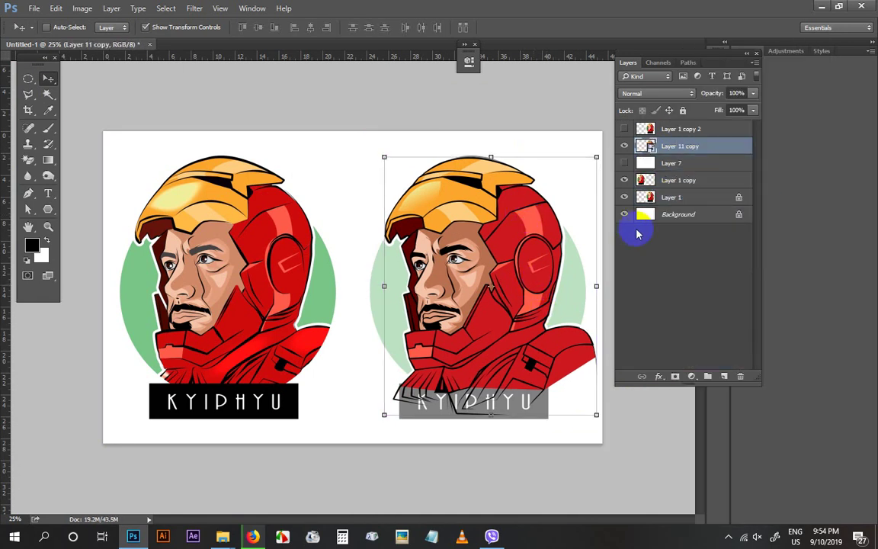
drag(514, 236, 428, 230)
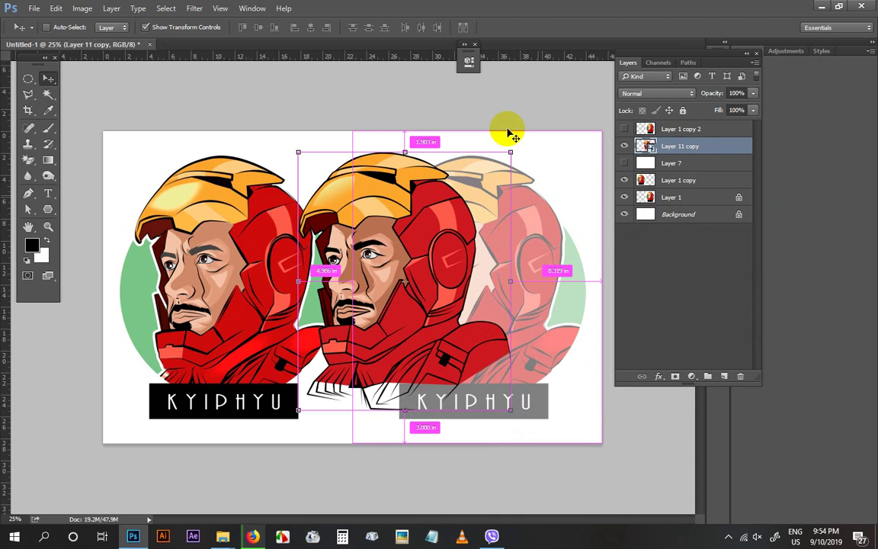
key(ctrl+z)
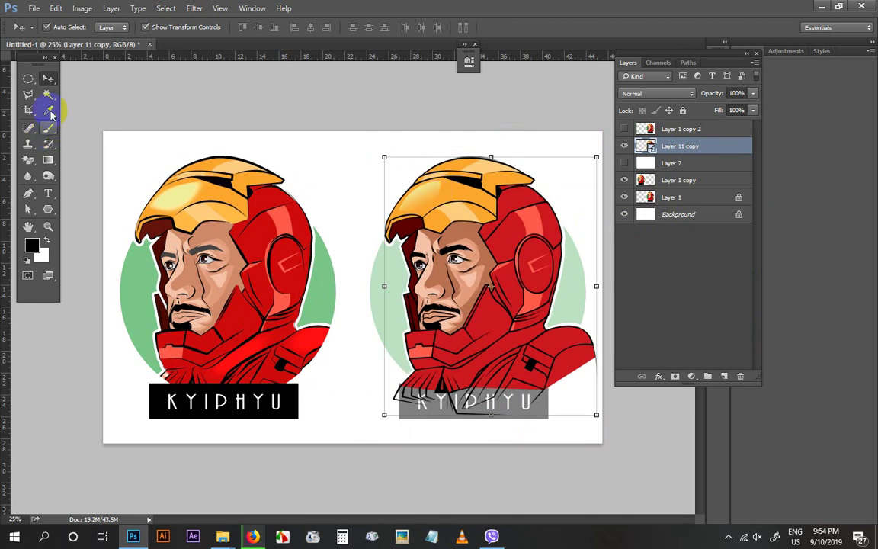
Draw a circle about 1404 px across over the faded reference circle, filled with the green sampled from the coloured reference
click(27, 79)
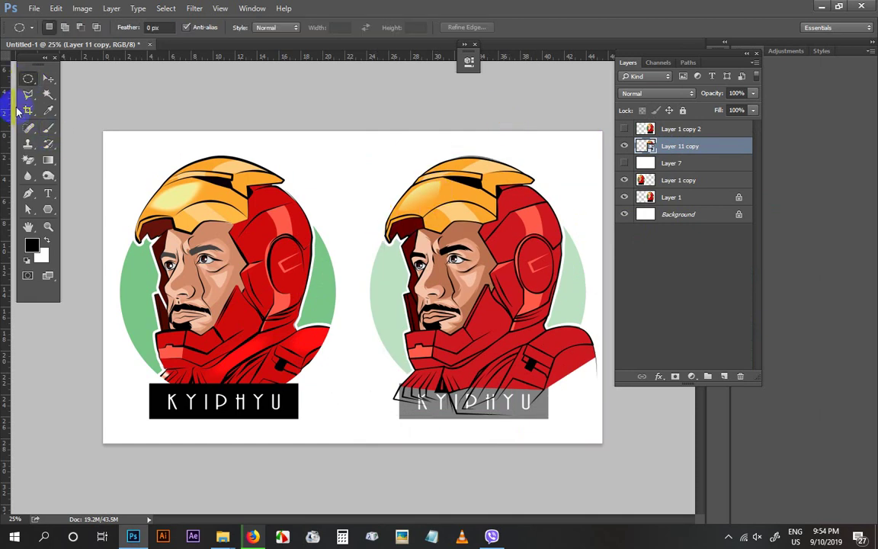
click(47, 209)
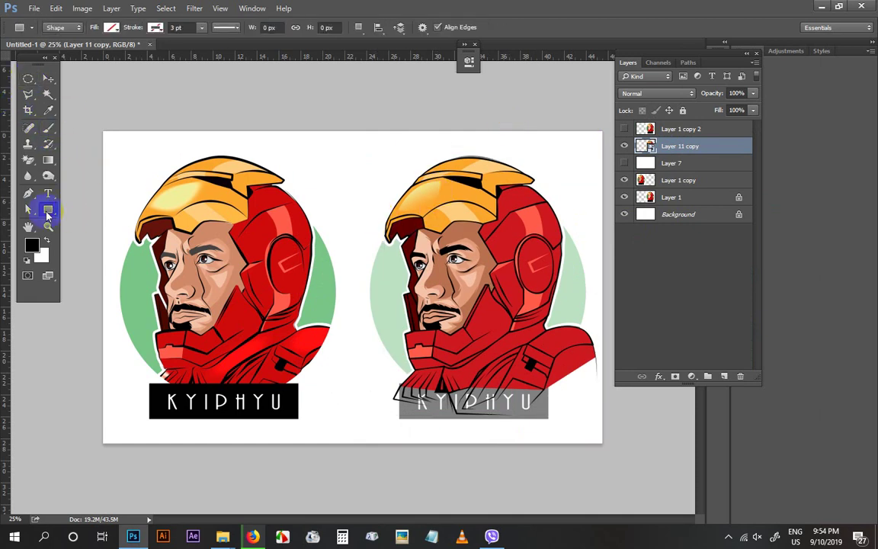
click(117, 217)
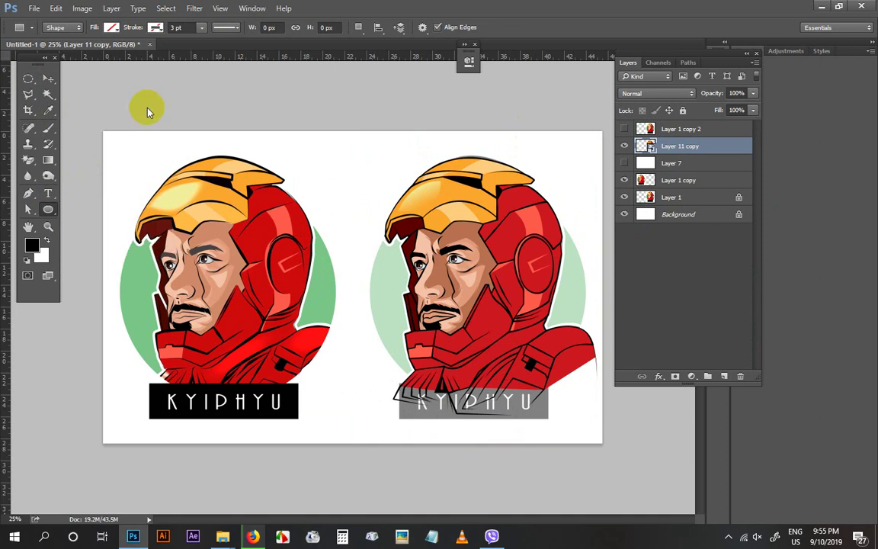
click(110, 29)
click(354, 19)
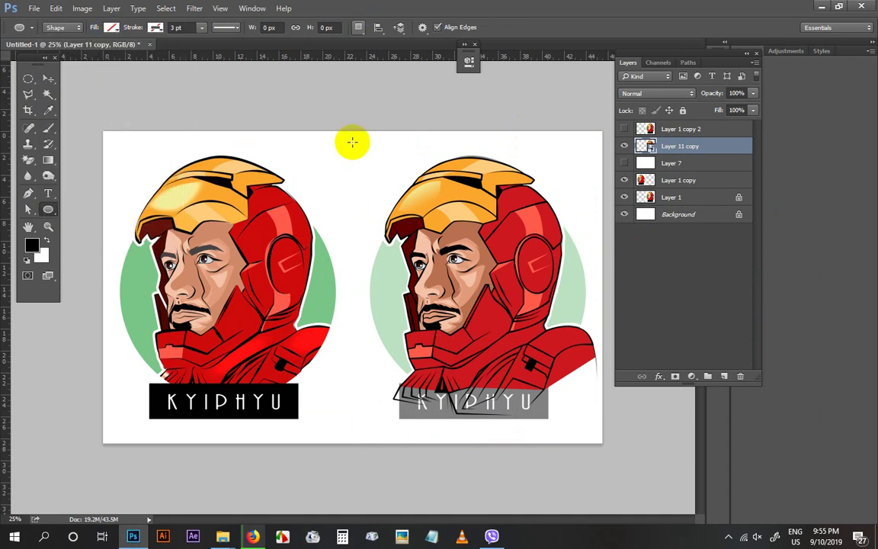
key(i)
click(321, 251)
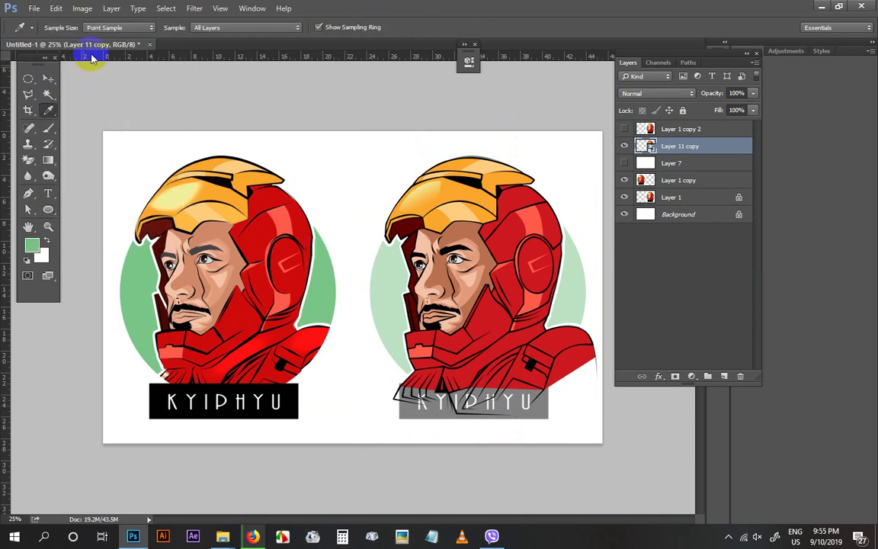
key(u)
click(111, 27)
click(53, 93)
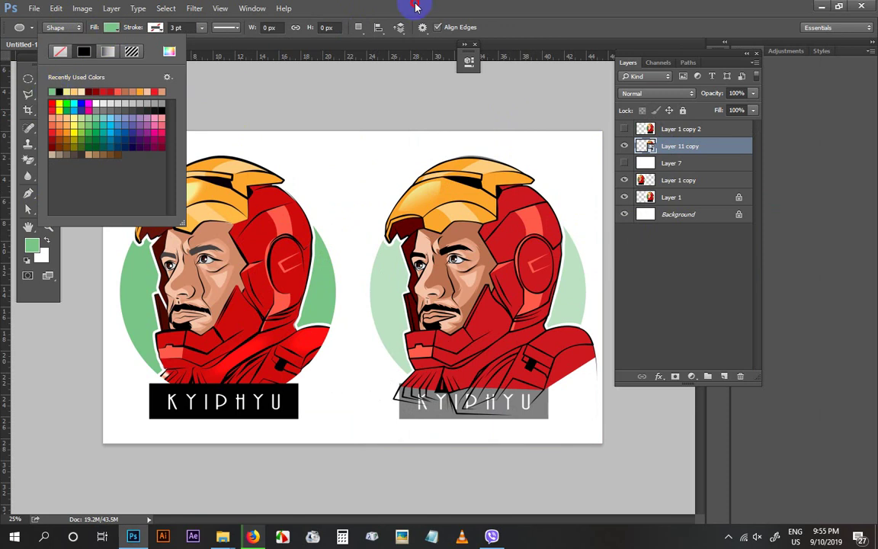
click(415, 6)
drag(427, 256, 584, 446)
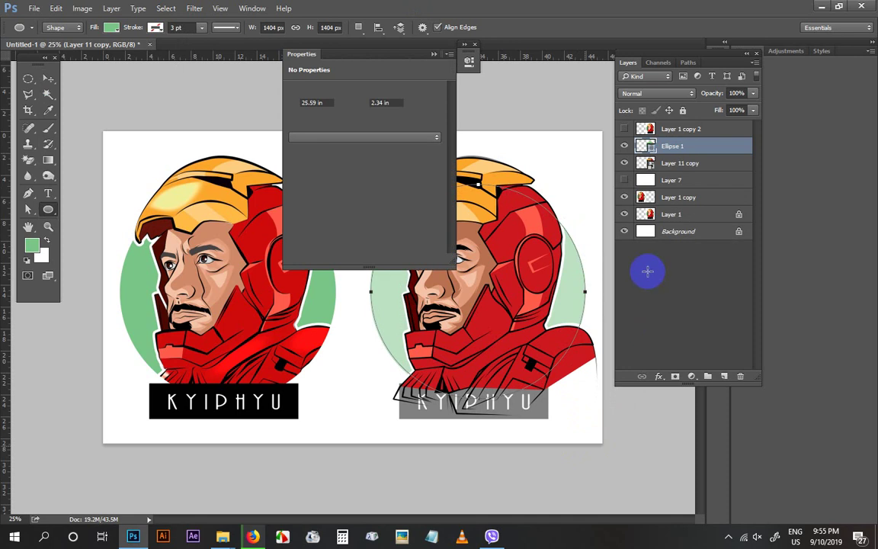
click(436, 59)
Place the green circle beneath the portrait smart object, clip the portrait to it and hide the faded reference on Layer 1
key(v)
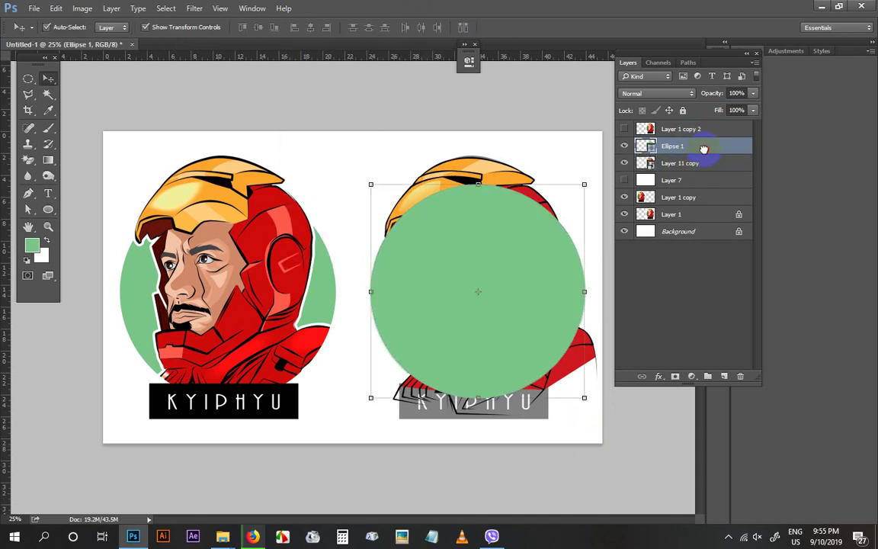
drag(704, 149, 706, 140)
alt+click(711, 154)
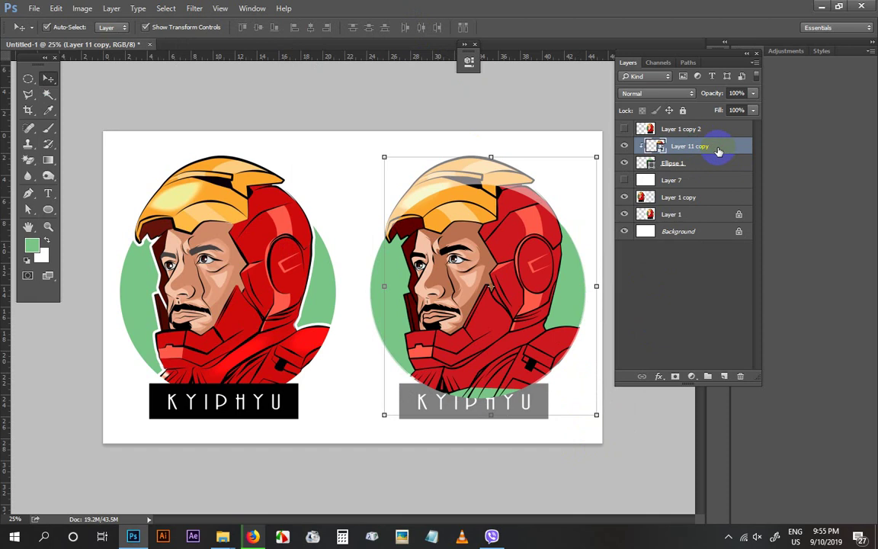
click(624, 214)
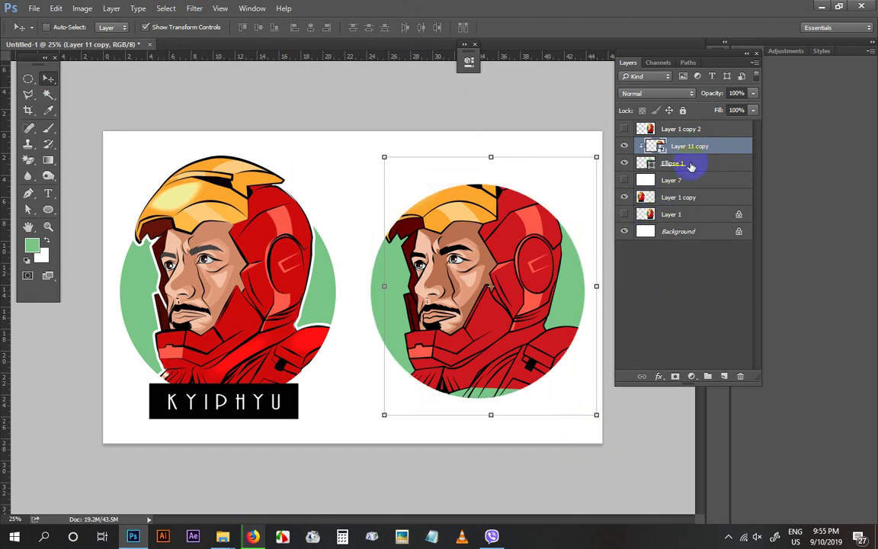
Duplicate the clipped portrait with an all-hiding mask and paint the helmet parts above the circle back in
key(ctrl+j)
alt+click(675, 376)
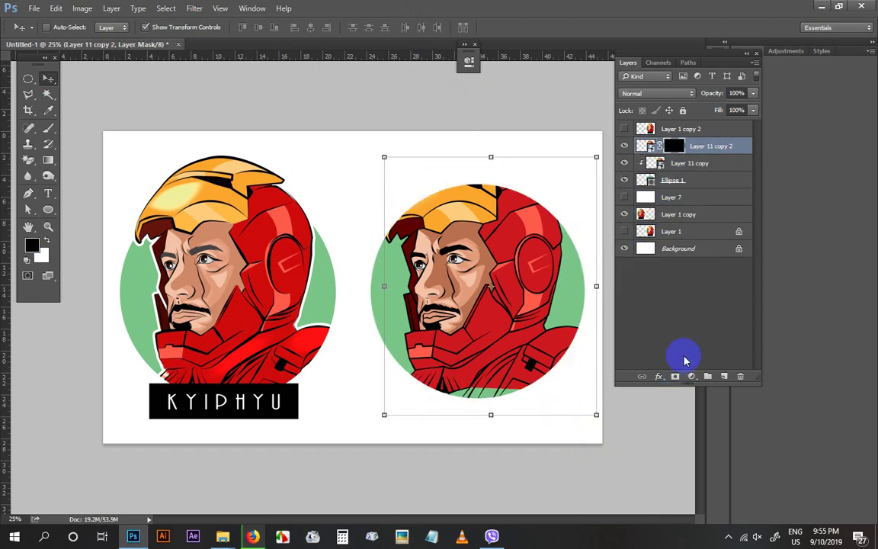
key(b)
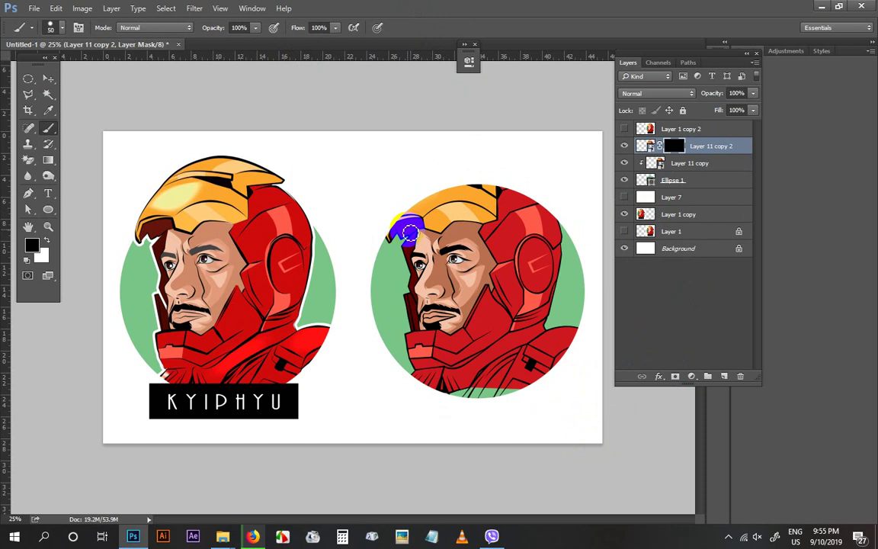
mouse_move(424, 186)
mouse_down()
mouse_move(453, 193)
mouse_move(401, 220)
mouse_move(434, 190)
mouse_move(549, 196)
mouse_up()
key(x)
key(v)
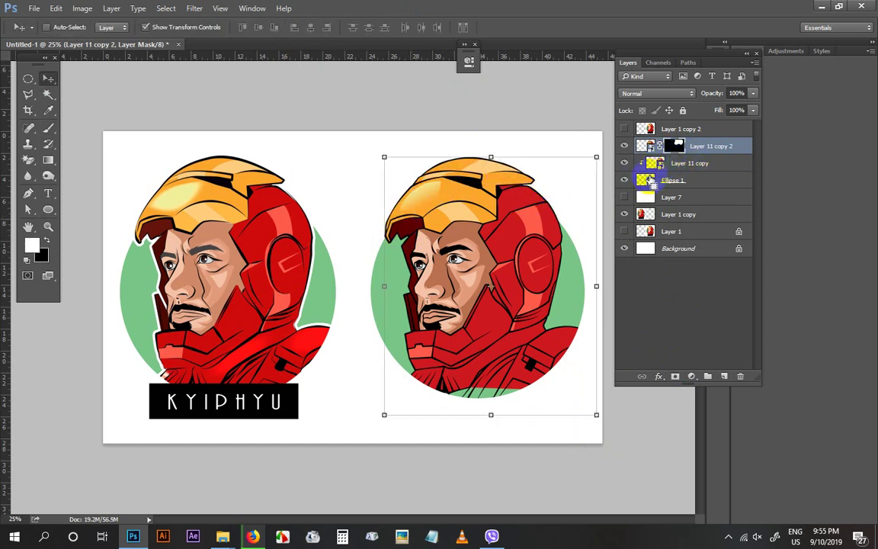
Try to copy the portrait area inside the circle to a new layer and delete the clipped Layer 11 copy, undoing the attempt
ctrl+click(650, 179)
click(693, 165)
key(ctrl+j)
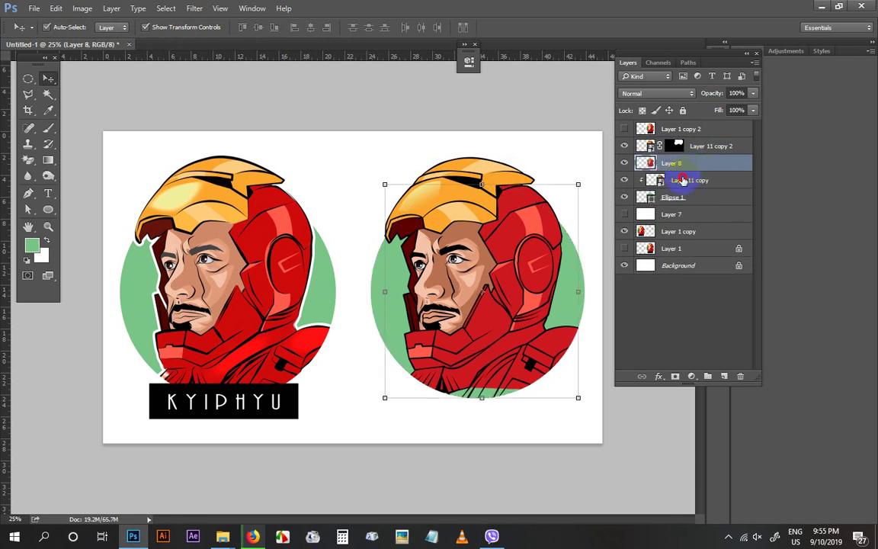
click(684, 180)
key(Delete)
click(691, 165)
key(ctrl+z)
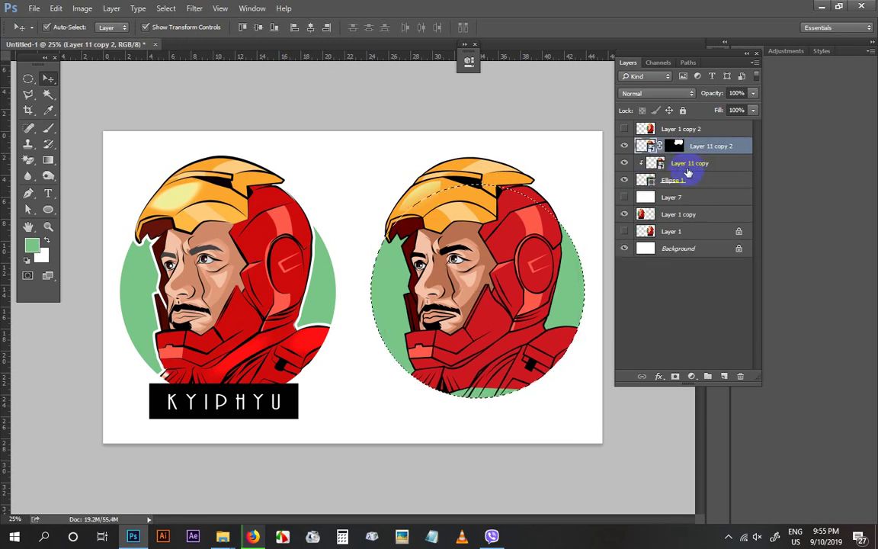
Place a duplicate of Layer 11 copy beneath Layer 1 copy and rename the duplicate Original
click(715, 168)
key(ctrl+j)
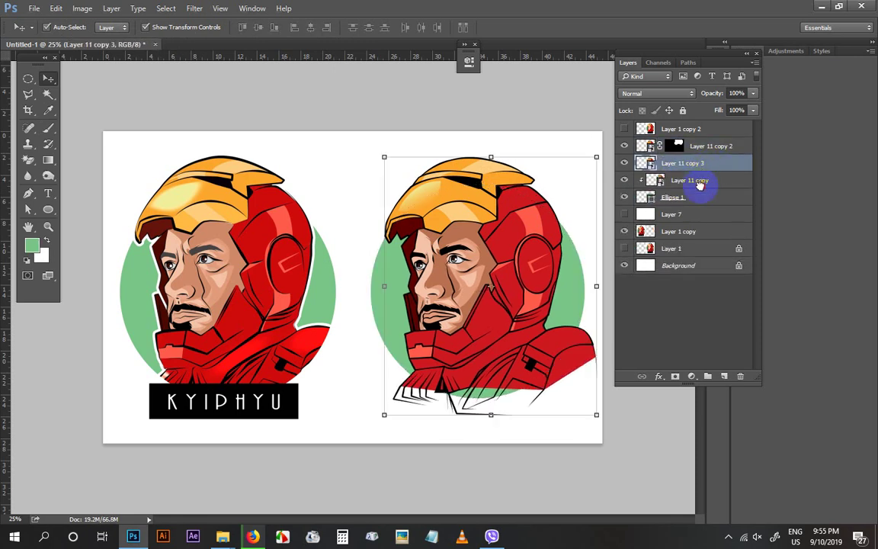
drag(700, 183, 665, 253)
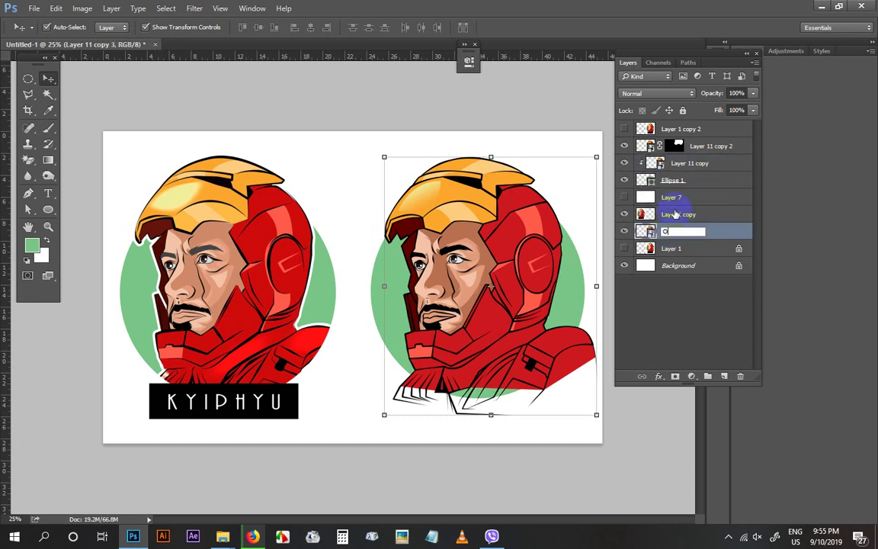
key(Return)
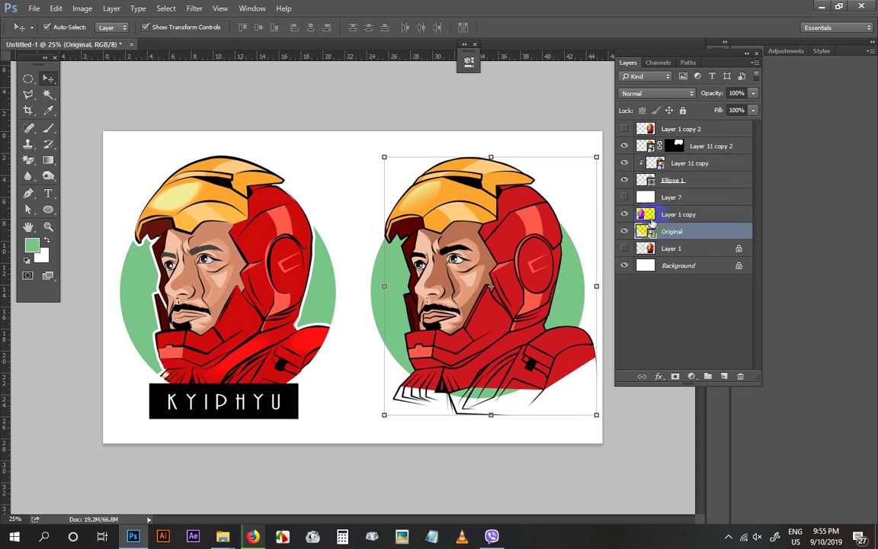
Hide the Original layer and replace the clipped Layer 11 copy with a new layer holding only the portrait area inside the circle
click(678, 164)
ctrl+click(694, 163)
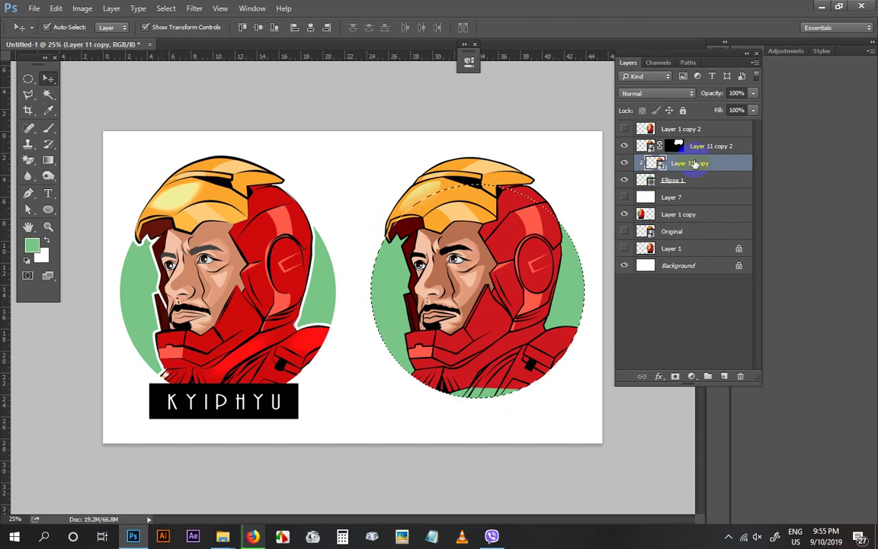
key(ctrl+j)
click(696, 181)
key(Delete)
click(696, 165)
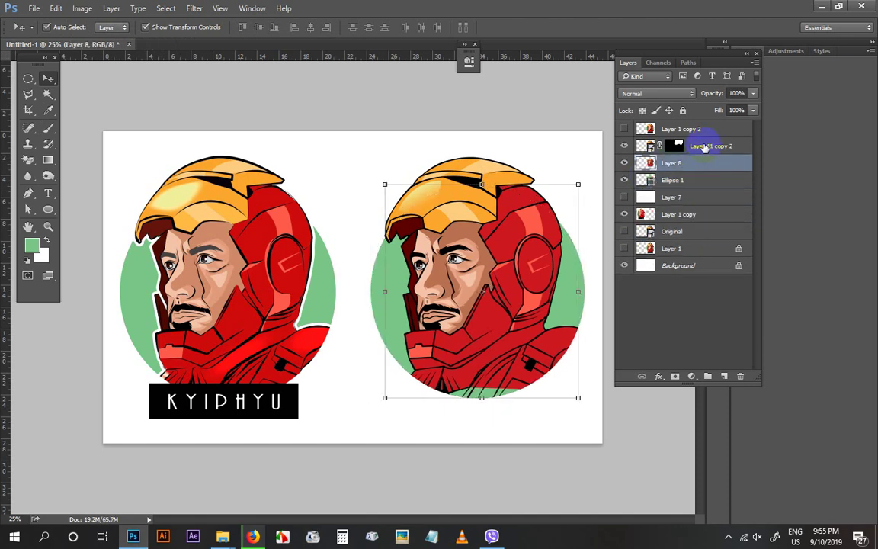
Merge the circle-cropped portrait layer with the masked helmet copy into a single layer
ctrl+click(705, 147)
key(ctrl+e)
ctrl+click(447, 176)
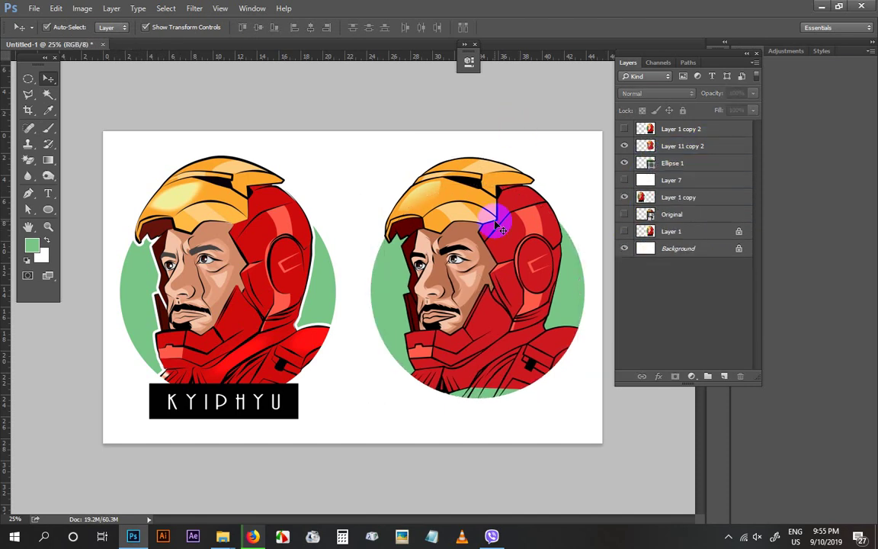
Undo the merging, cropping and duplication of the portrait, back to the single portrait layer clipped to the green circle
key(ctrl+alt+z)
key(ctrl+alt+z)
key(ctrl+alt+z)
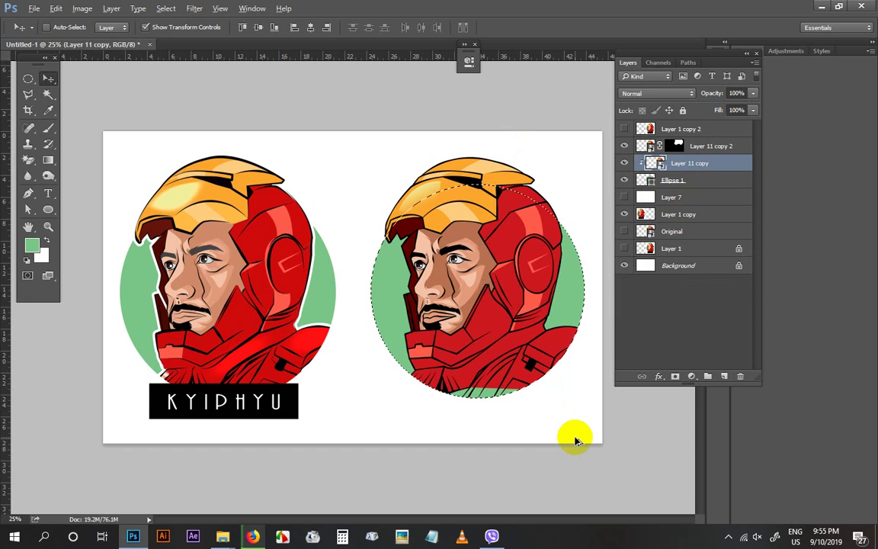
key(ctrl+alt+z)
key(ctrl+alt+z)
ctrl+click(588, 464)
ctrl+click(522, 338)
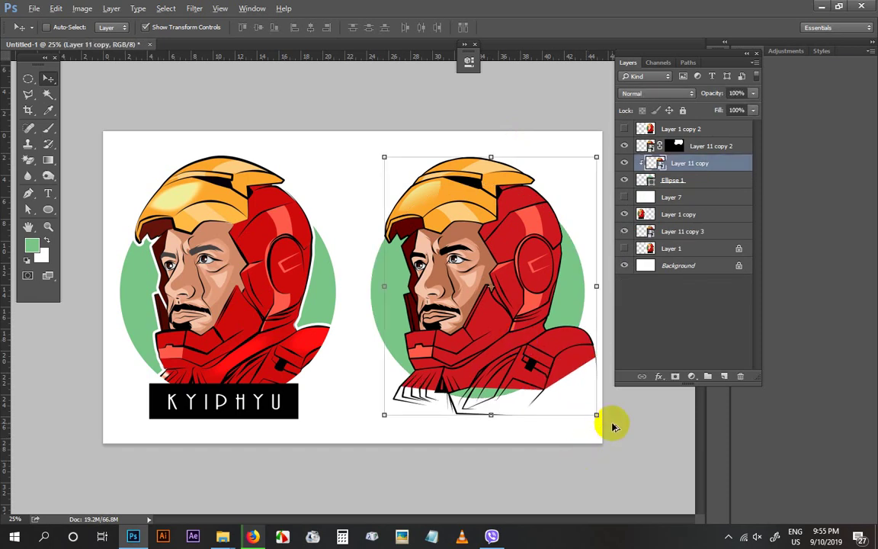
key(ctrl+alt+z)
key(ctrl+alt+z)
key(ctrl+alt+z)
key(ctrl+alt+z)
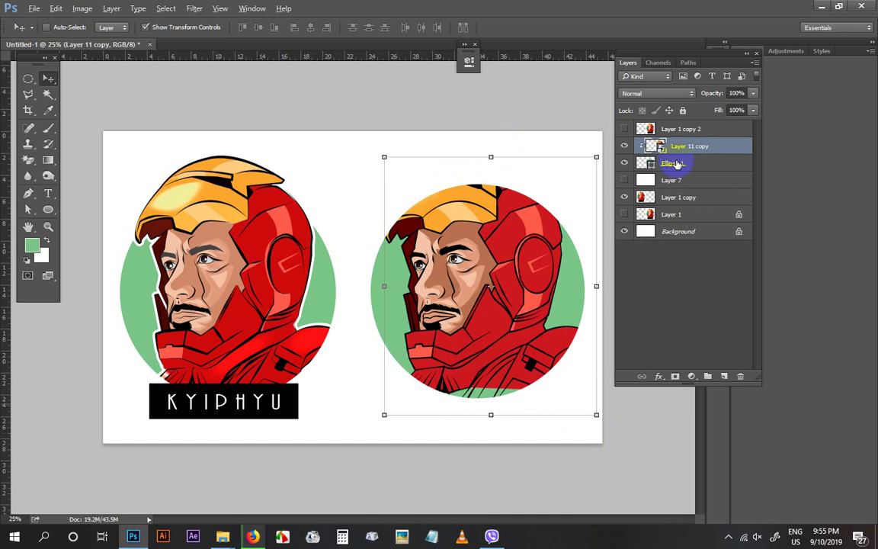
Open the contents of the clipped portrait smart object and select the red armor base on Layer 16
double_click(657, 145)
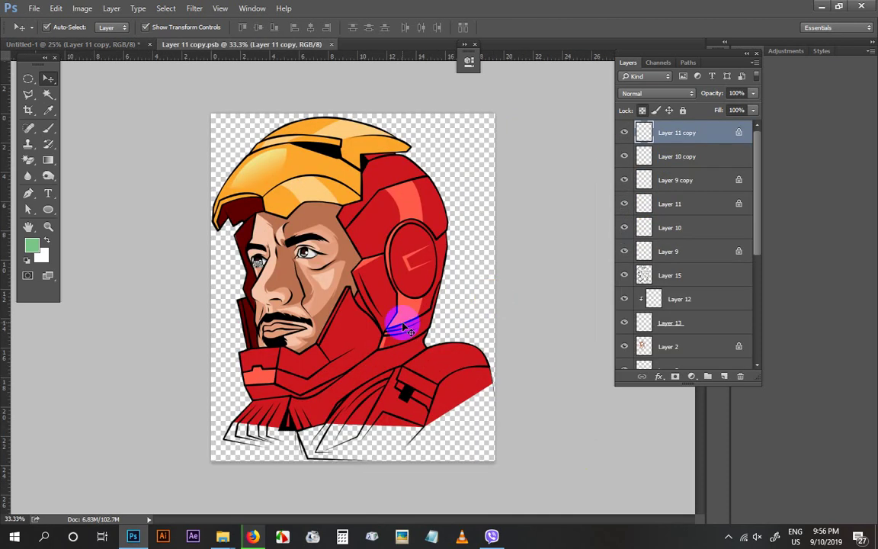
key(l)
scroll(685, 317, down, 4)
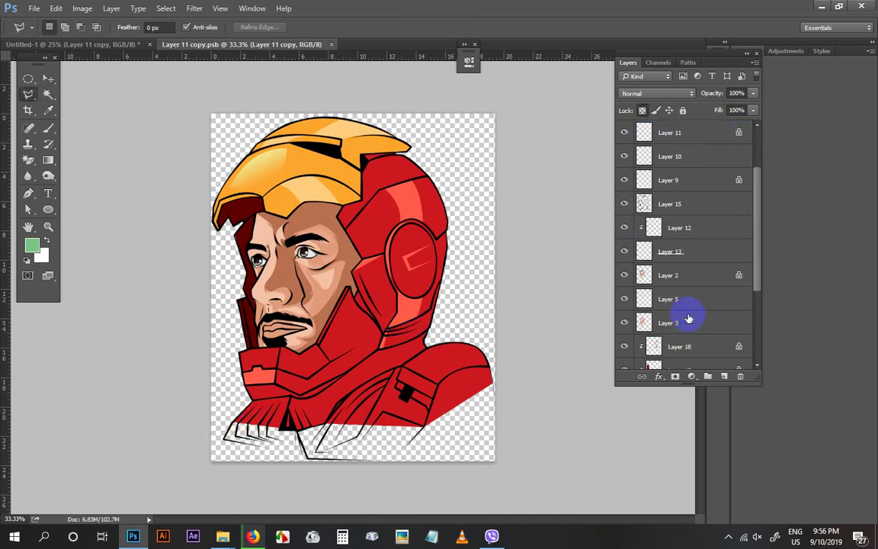
click(677, 301)
Outline the uncoloured lower chest and shoulder with a polygonal selection, fill it with the armor's sampled red, and save and close the smart object
click(238, 402)
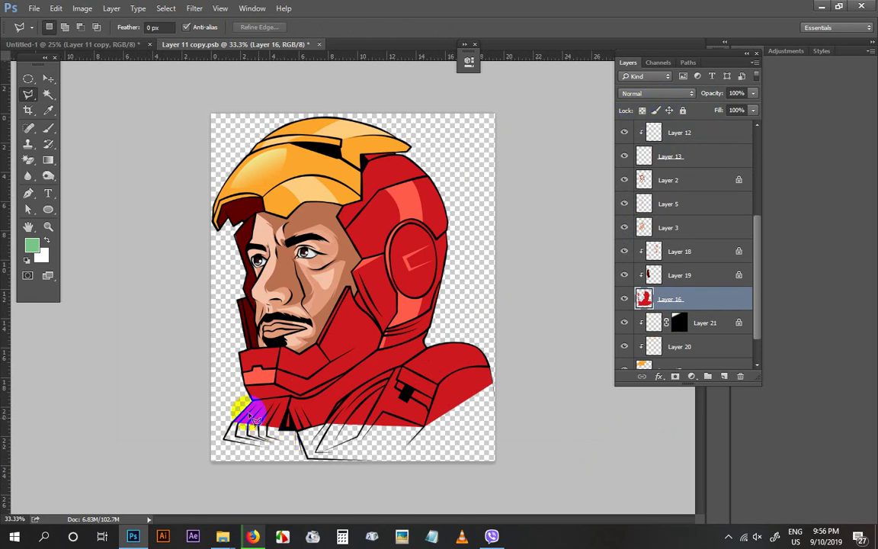
click(236, 423)
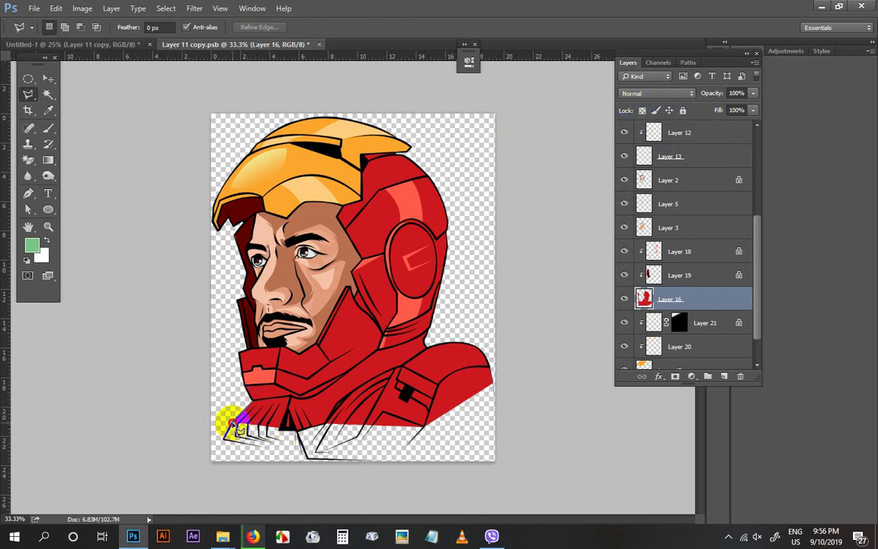
click(230, 442)
click(273, 481)
click(389, 481)
click(494, 456)
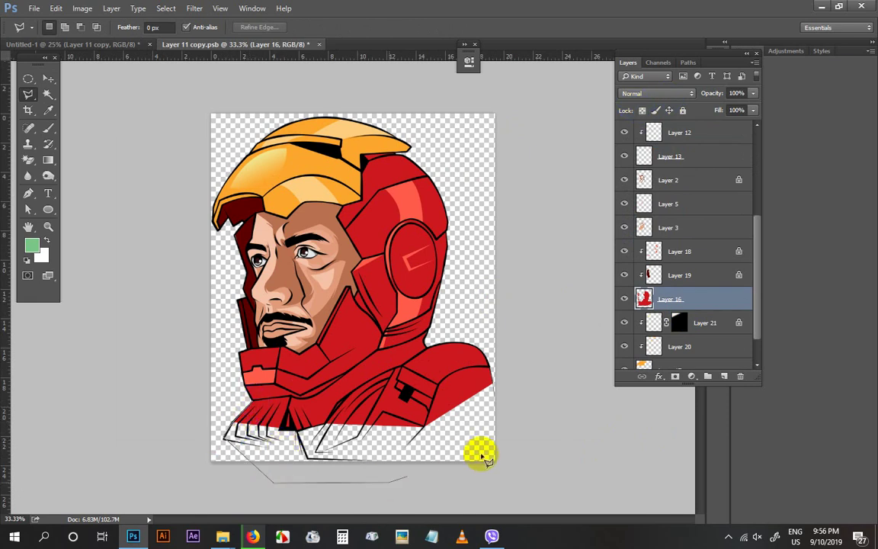
click(501, 399)
click(485, 378)
click(467, 371)
double_click(290, 399)
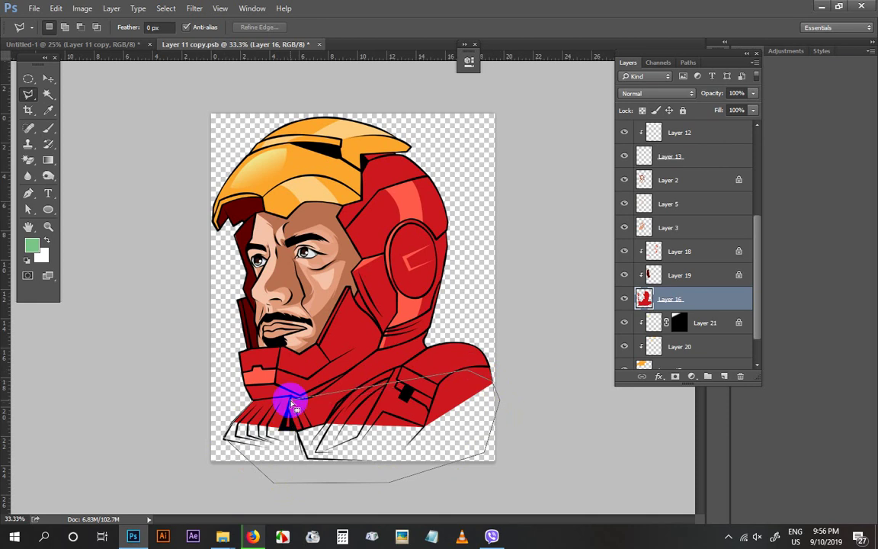
key(i)
key(alt+BackSpace)
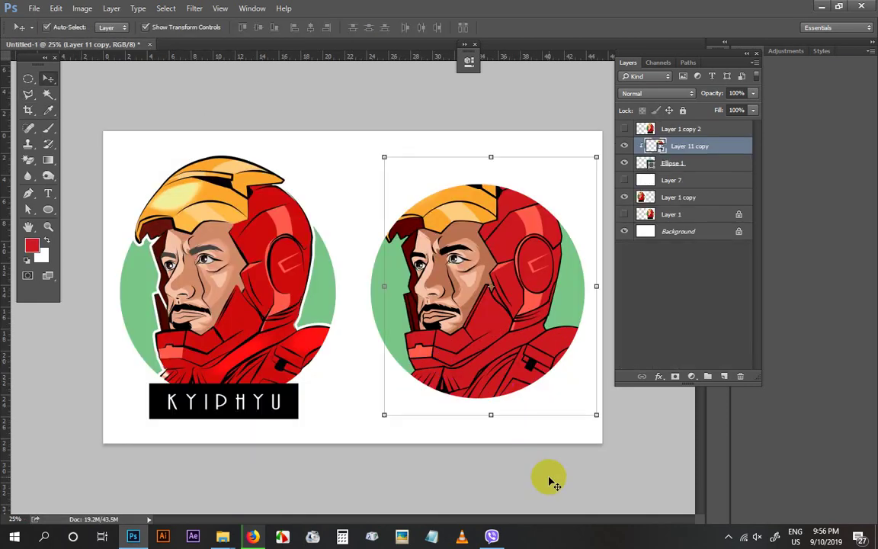
Reopen the portrait smart object, select Layer 18 and sample the light red highlight colour from the helmet
click(647, 169)
double_click(658, 147)
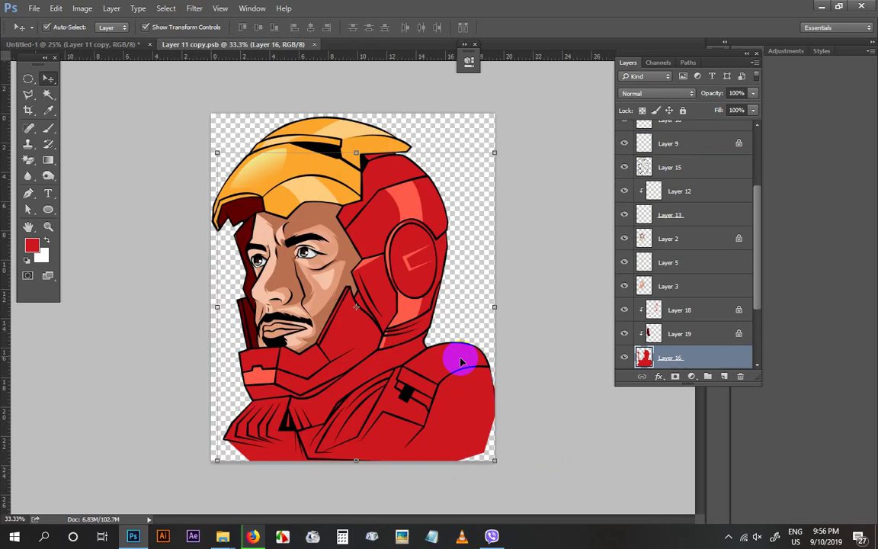
key(i)
ctrl+click(409, 302)
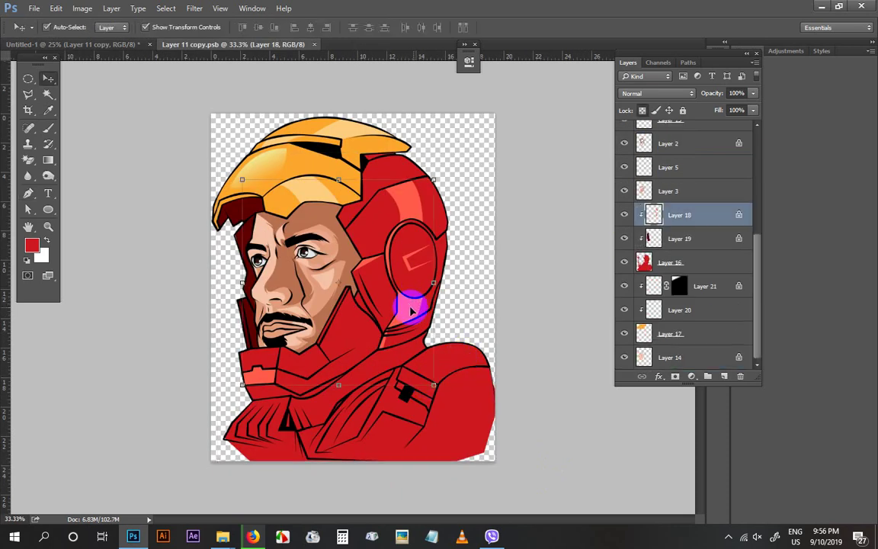
click(409, 302)
Outline the upper shoulder plate with the Pen tool and fill it with the sampled light red on Layer 18
key(p)
click(421, 380)
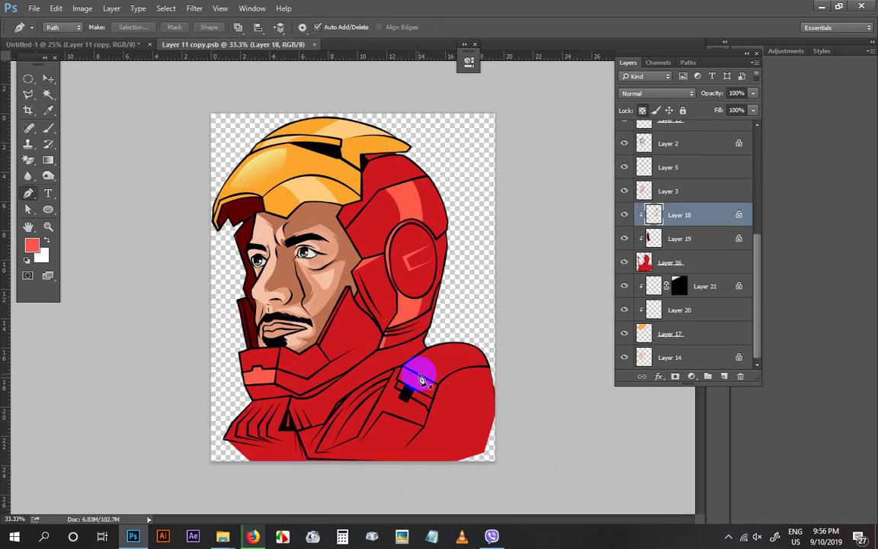
drag(469, 348, 499, 345)
alt+click(470, 344)
drag(461, 327, 458, 329)
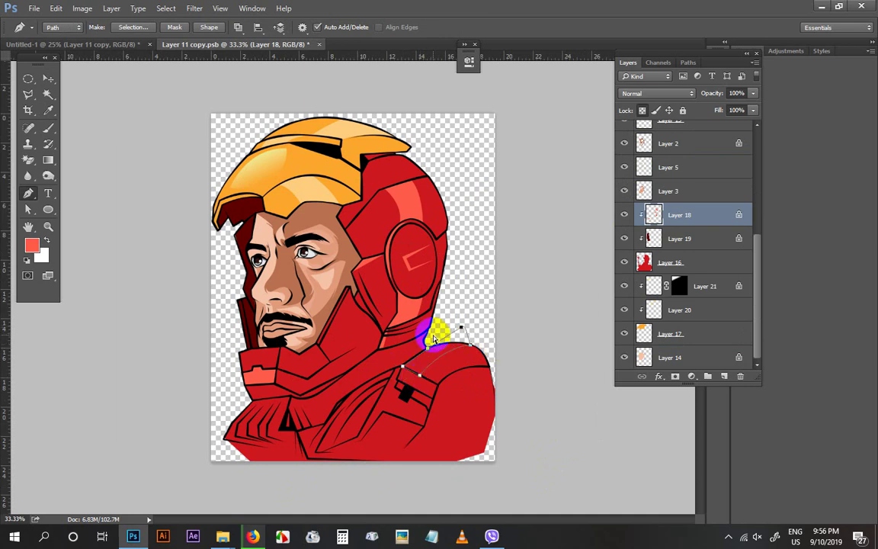
key(ctrl+Return)
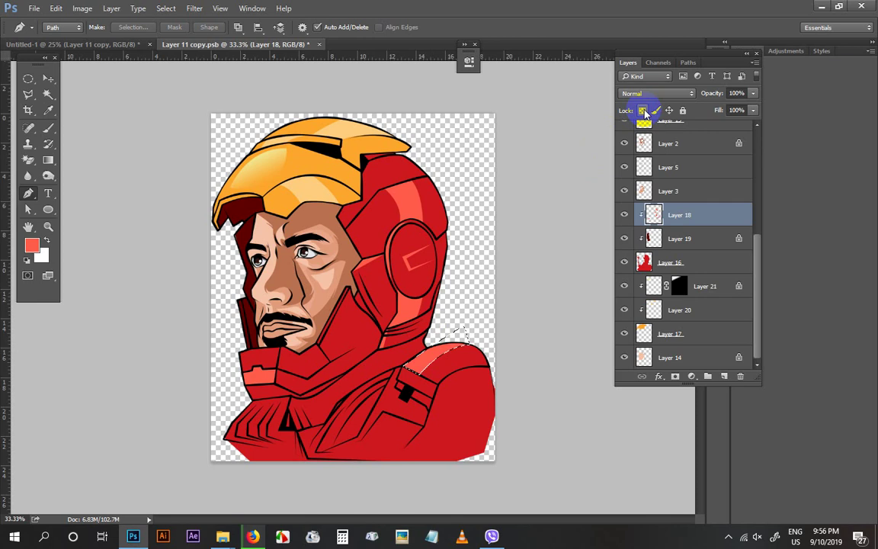
key(ctrl+d)
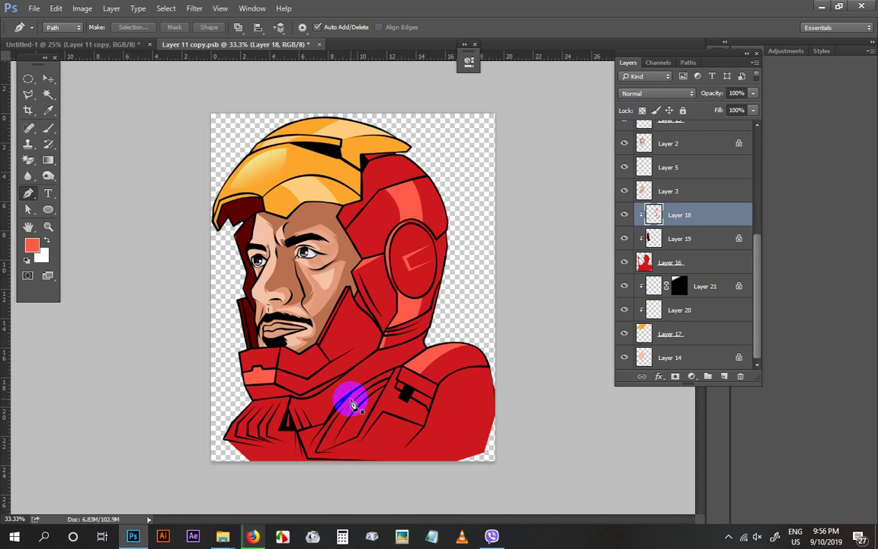
Add a thin tapered light red highlight along the collar's fold line below the jaw with a Pen-tool shape
key(ctrl+plus)
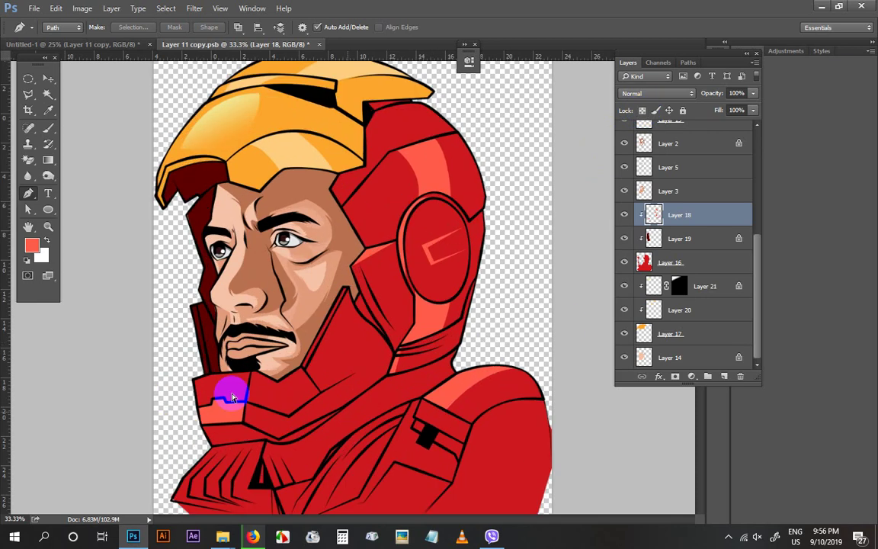
scroll(276, 381, down, 2)
click(286, 381)
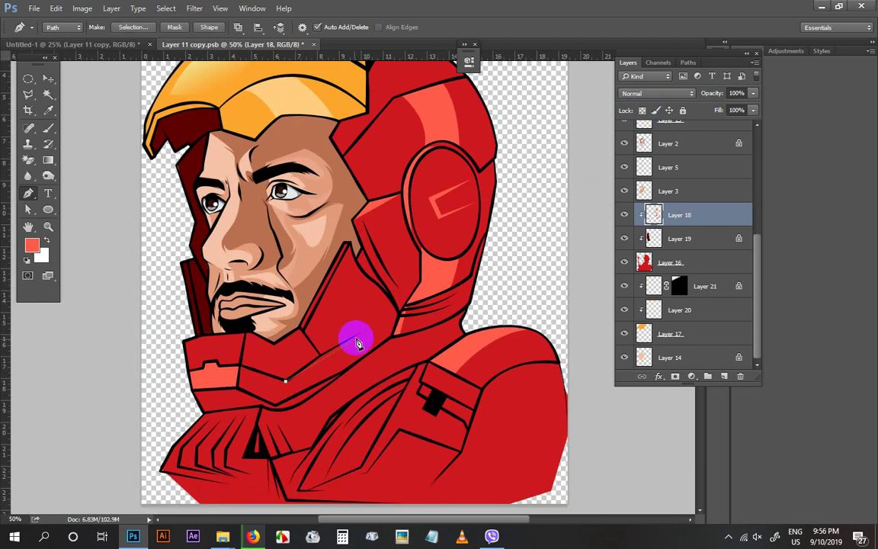
drag(361, 332, 372, 318)
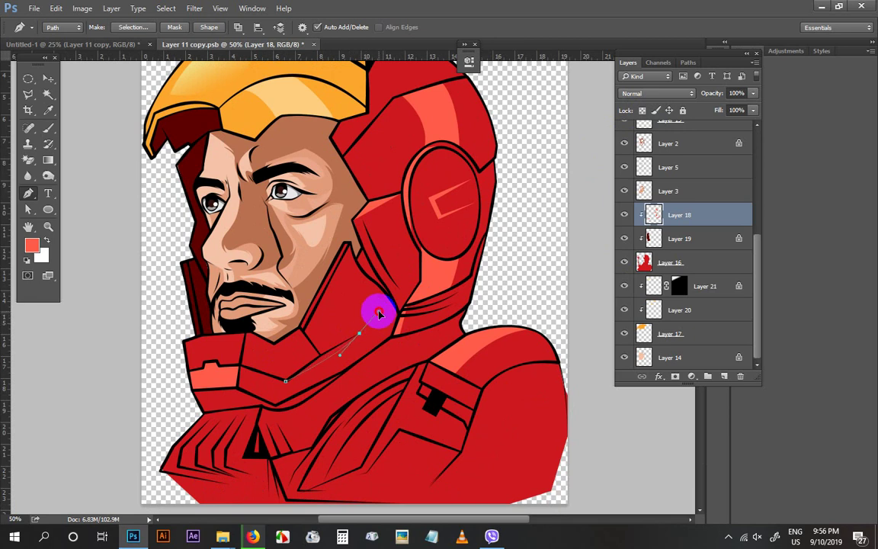
alt+click(360, 334)
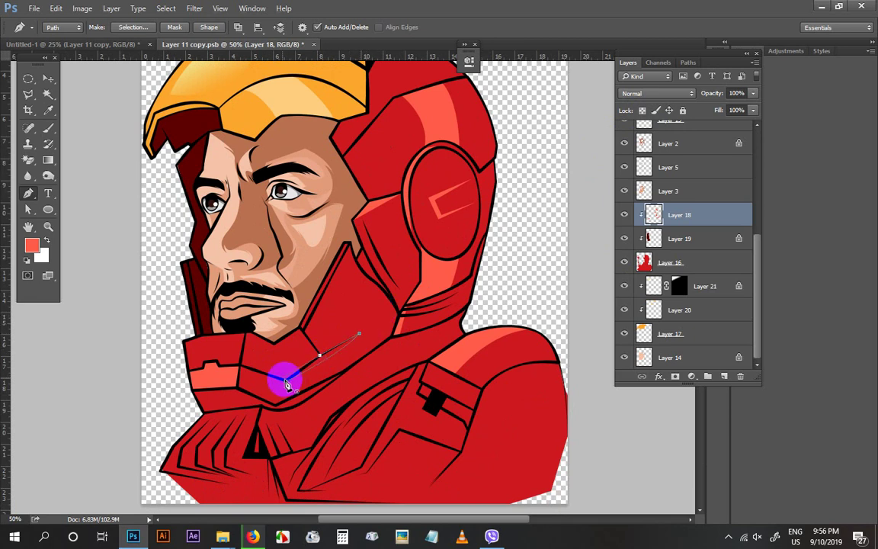
key(ctrl+Return)
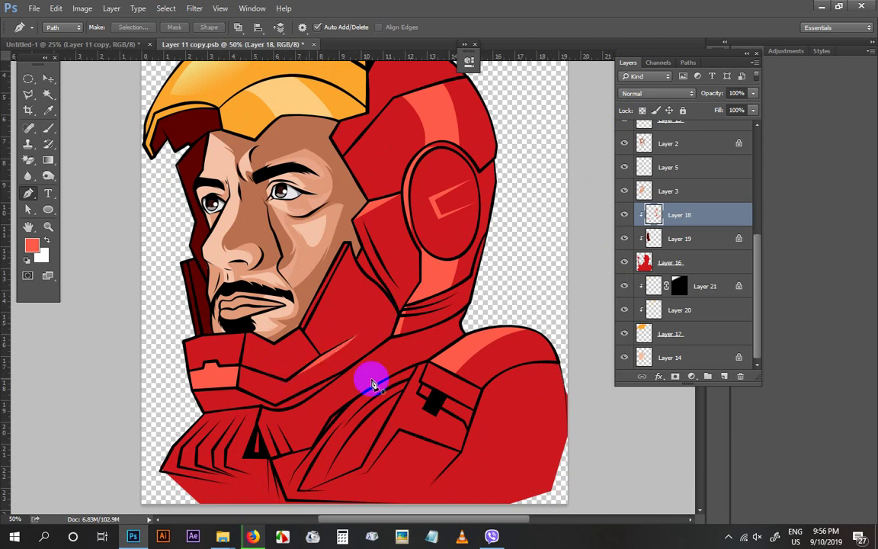
Outline a curved highlight over the chest bands beside the shoulder plate with the Pen tool, fill it with light red and deselect
drag(373, 377, 389, 368)
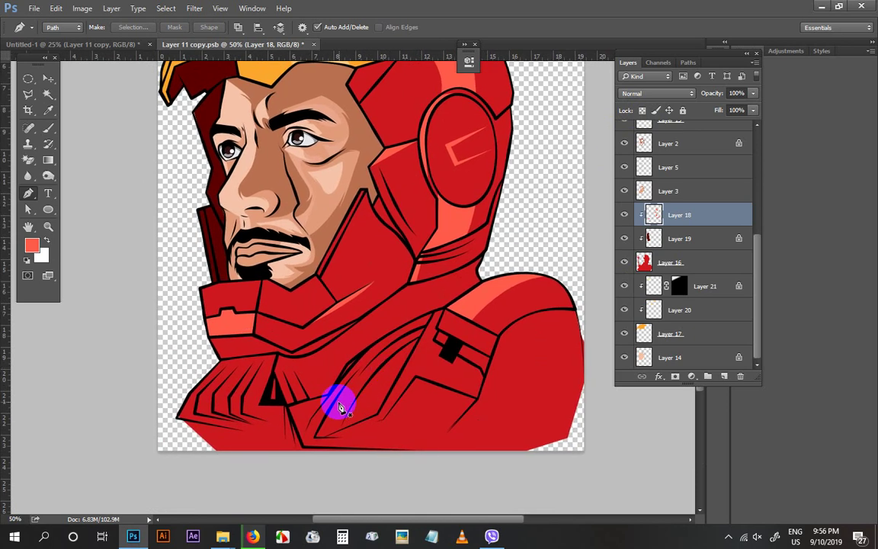
click(334, 402)
drag(418, 336, 471, 243)
alt+click(434, 313)
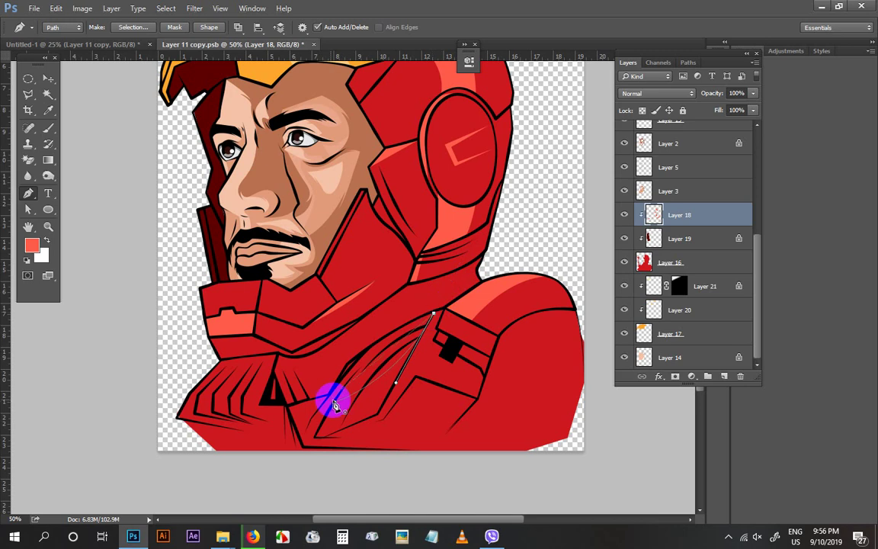
drag(334, 401, 309, 456)
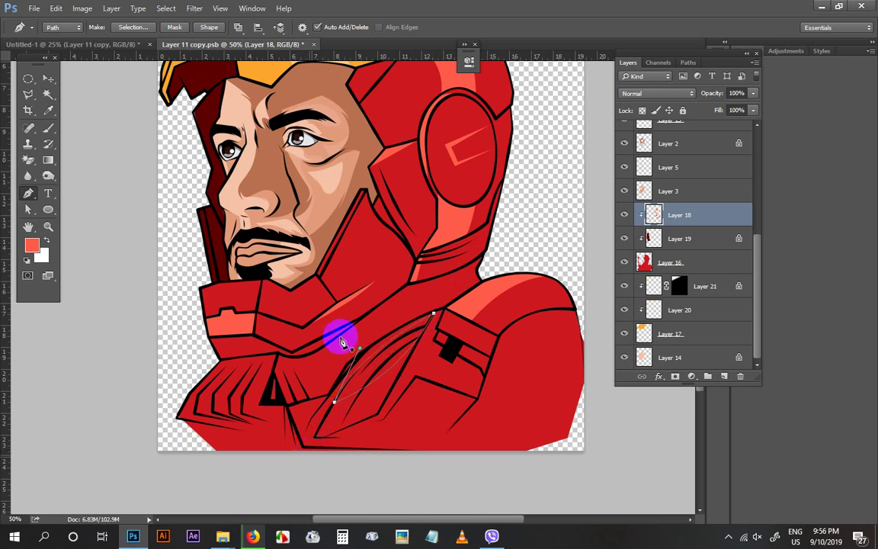
key(ctrl+z)
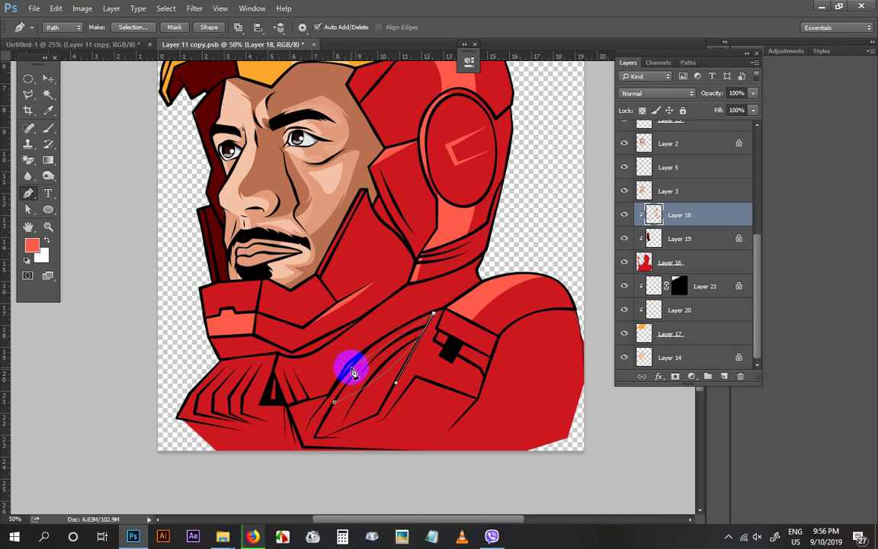
mouse_move(350, 368)
mouse_down()
mouse_move(320, 401)
mouse_move(350, 379)
mouse_up()
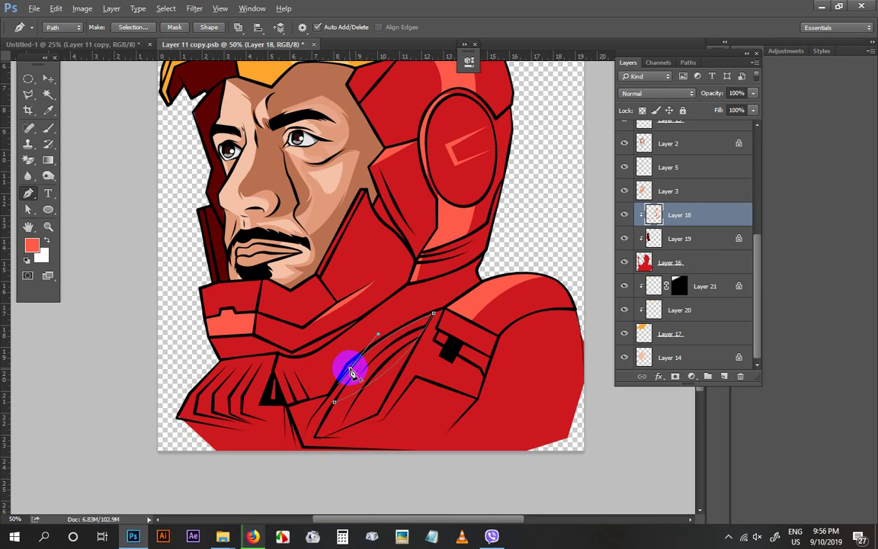
key(ctrl+Return)
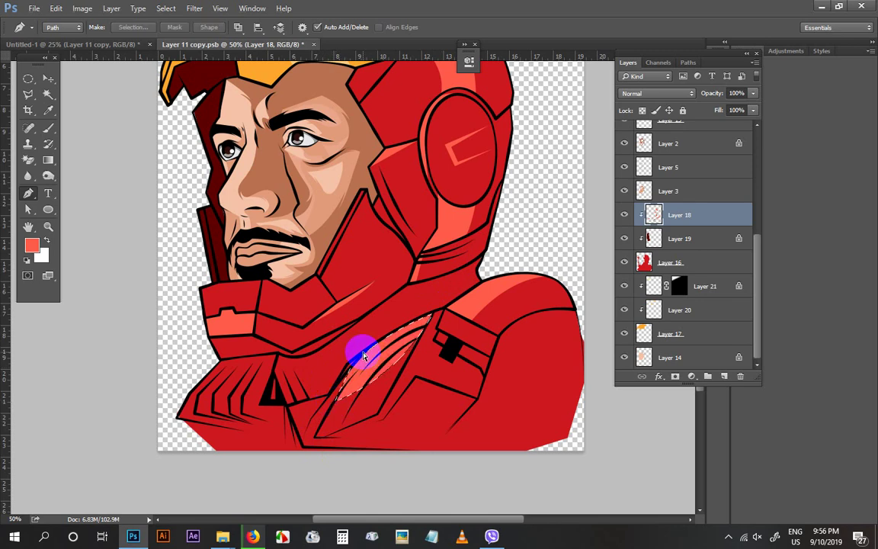
key(ctrl+d)
key(ctrl+minus)
key(v)
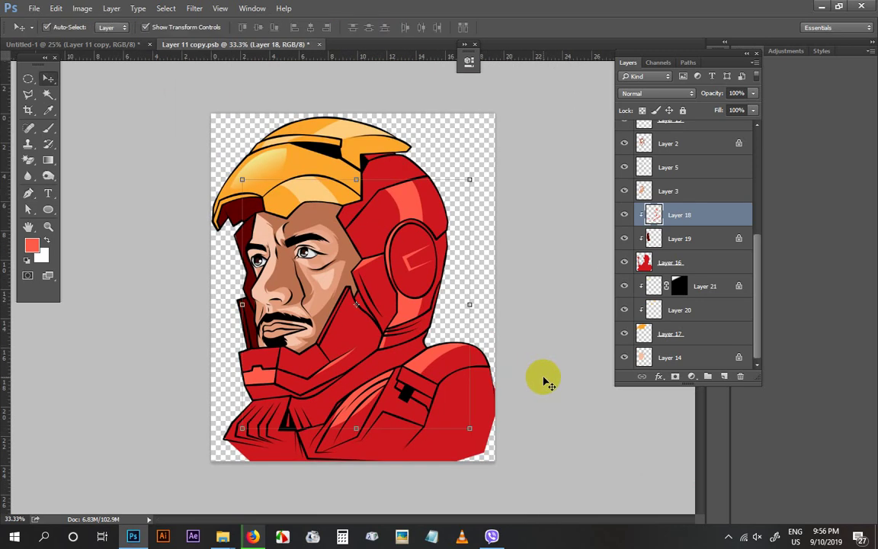
click(538, 388)
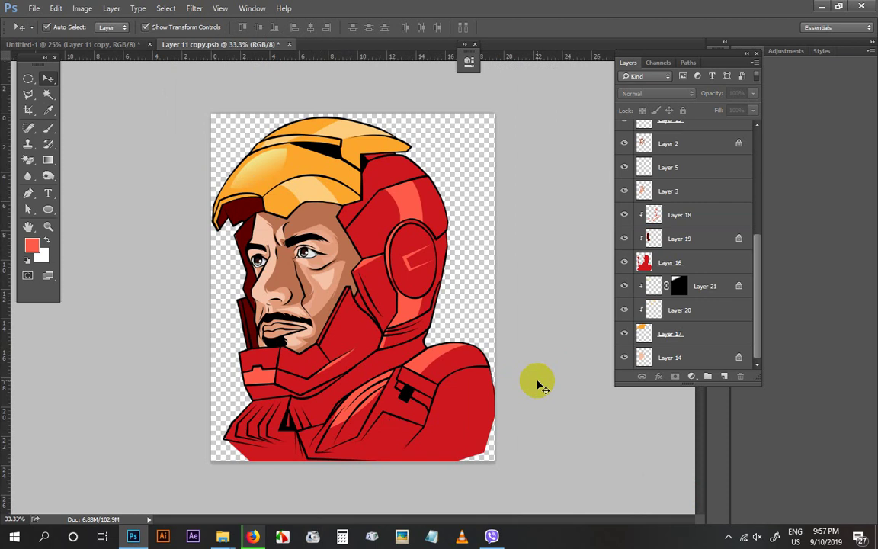
Outline the upper part of the ribbed chest plate below the collar with the Pen tool and turn it into a selection
key(p)
key(ctrl+plus)
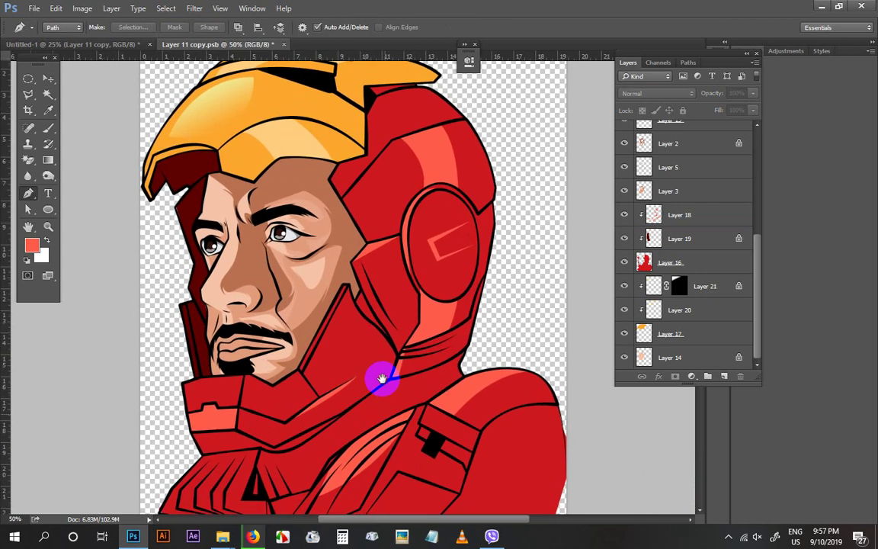
scroll(404, 362, down, 2)
drag(412, 369, 422, 332)
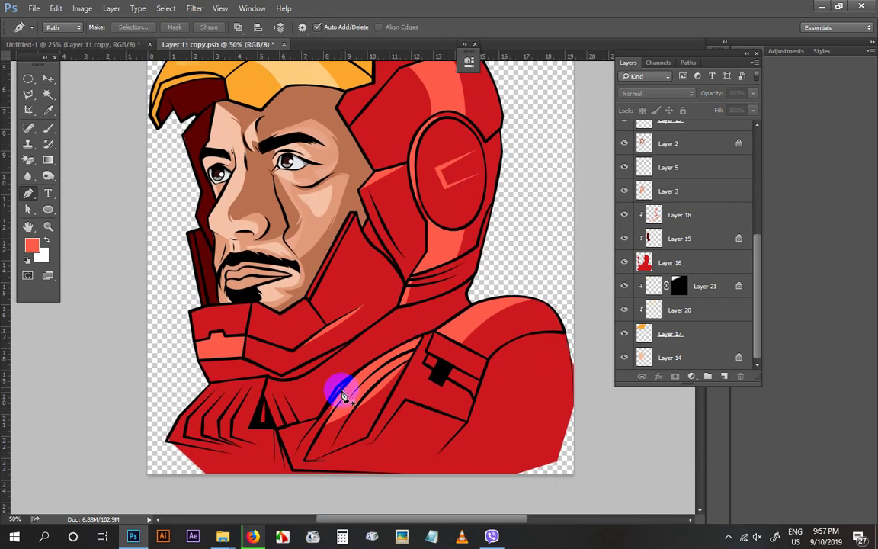
drag(343, 390, 407, 365)
click(247, 395)
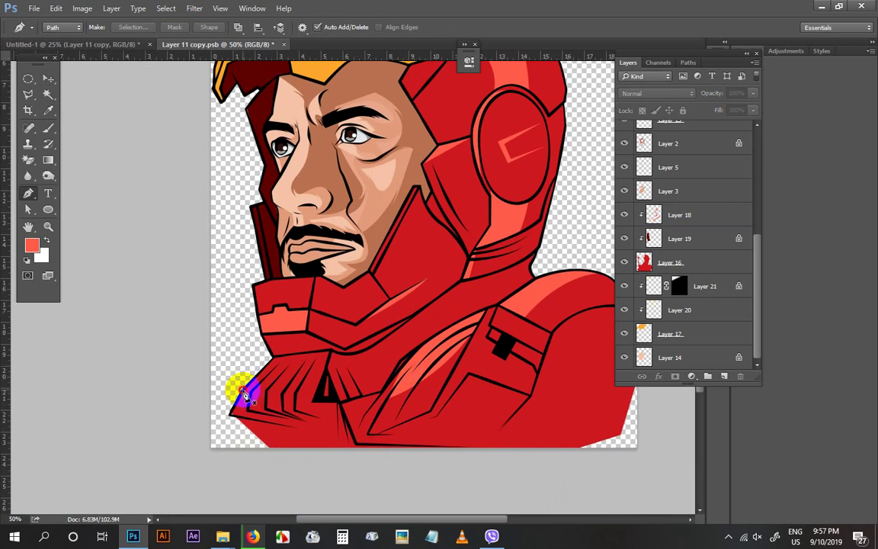
click(332, 374)
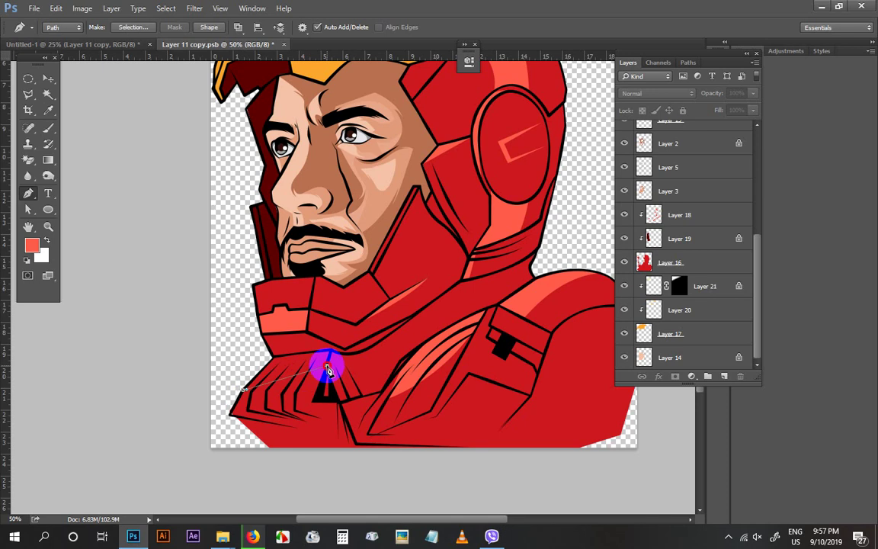
click(330, 351)
click(274, 357)
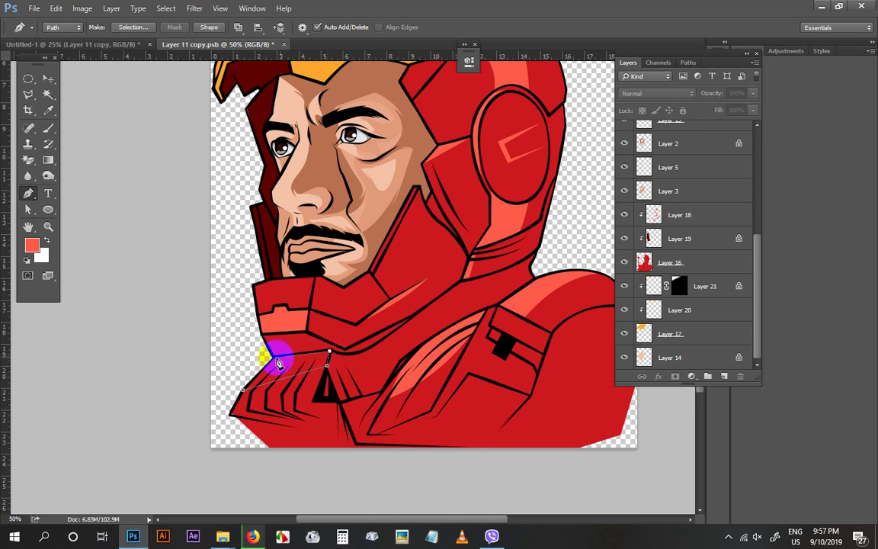
click(243, 390)
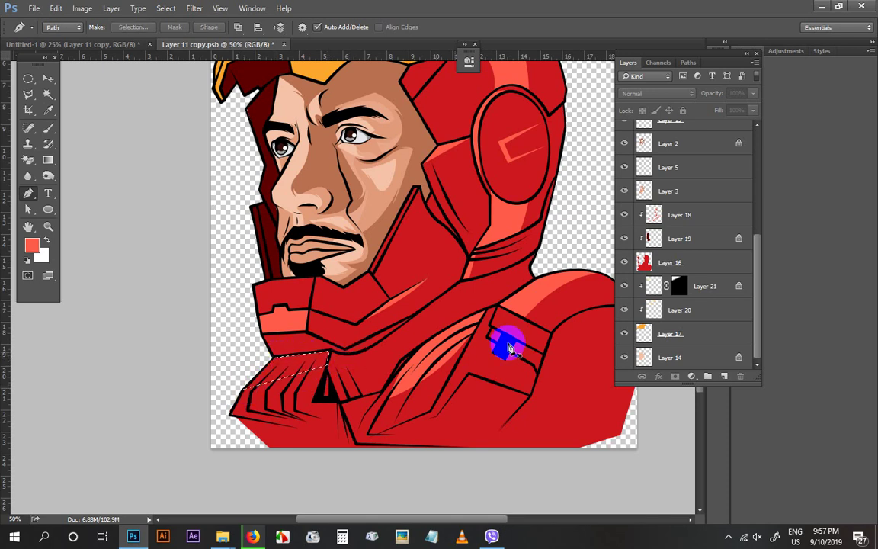
Fill the selected upper rib area with light red on Layer 18, deselect and save the smart object
key(v)
click(286, 324)
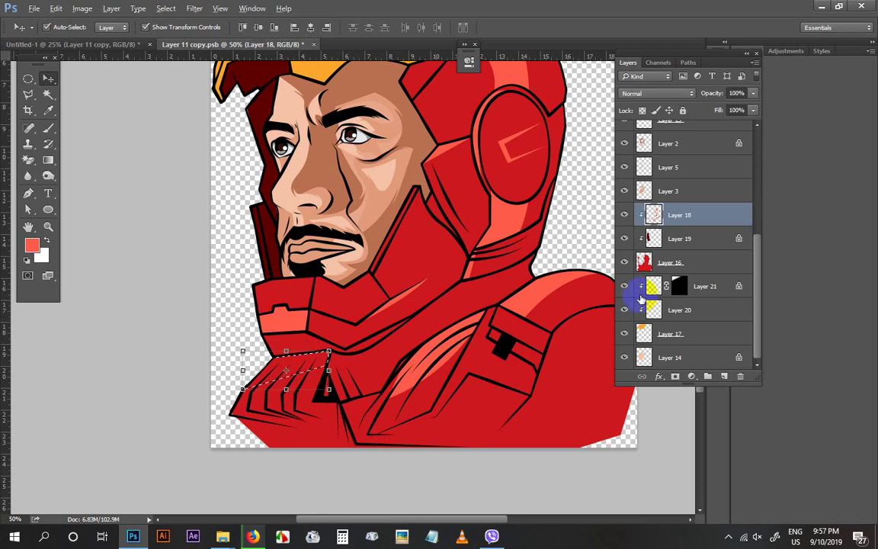
key(alt+BackSpace)
key(ctrl+d)
key(ctrl+minus)
key(ctrl+minus)
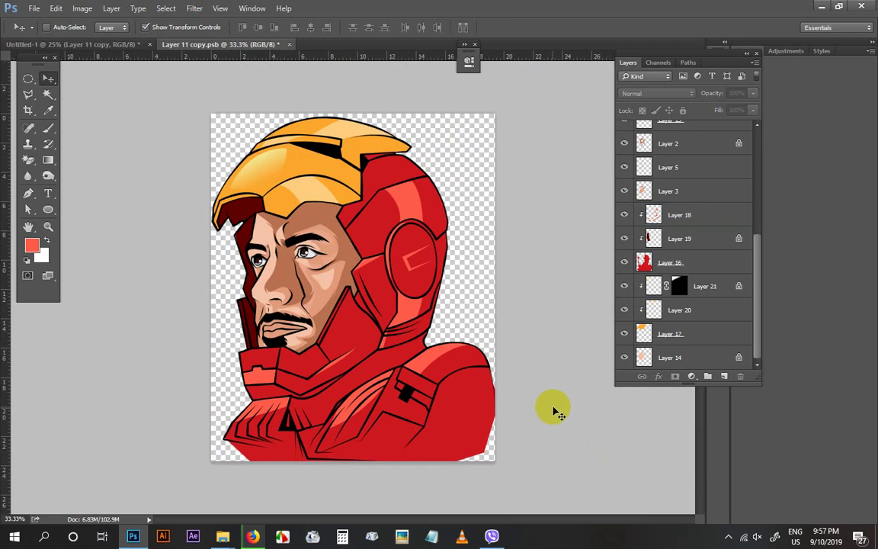
key(ctrl+s)
On Layer 18, outline a narrow strip along the collar's upper rim, from its front corner under the chin to the peak beside the cheek
ctrl+click(409, 379)
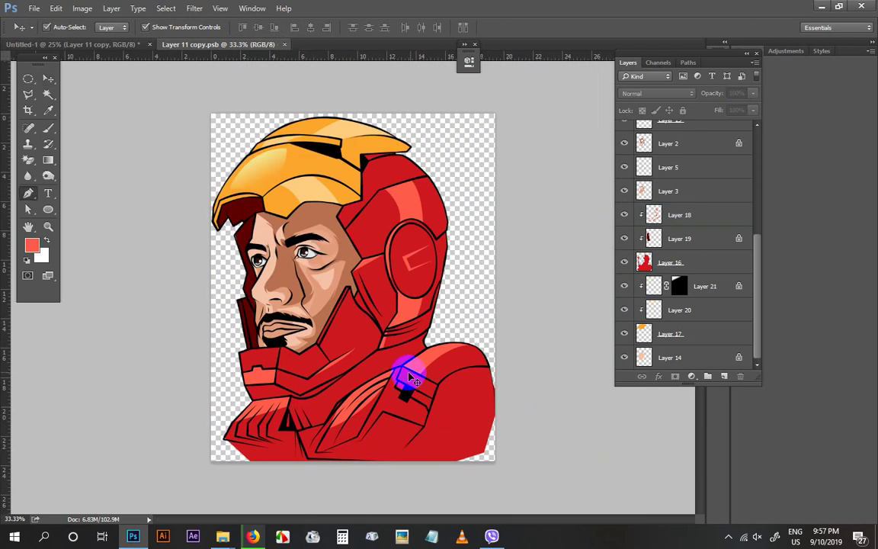
key(ctrl+plus)
key(ctrl+plus)
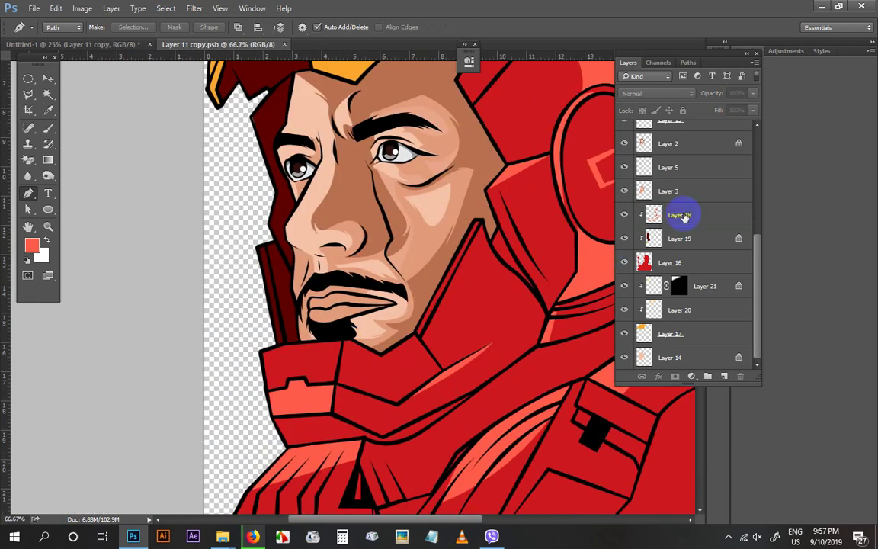
click(680, 216)
key(ctrl+plus)
click(251, 381)
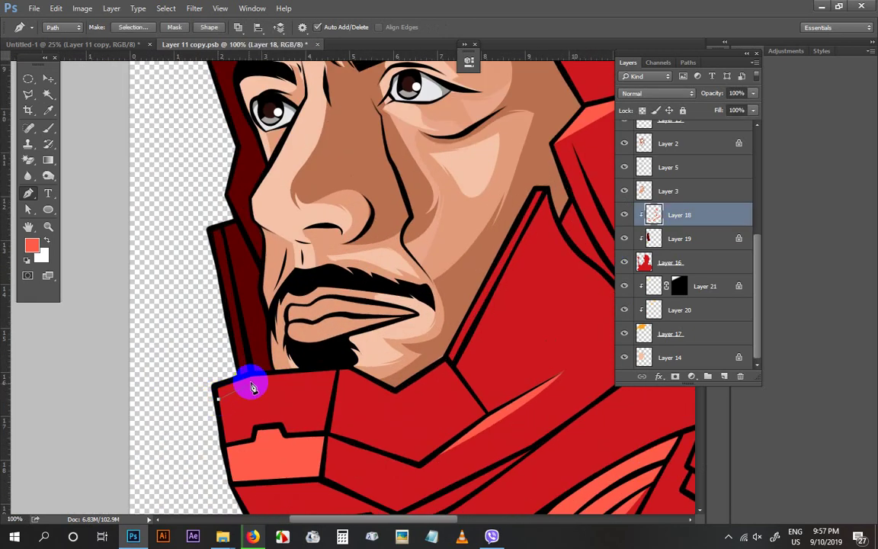
click(341, 373)
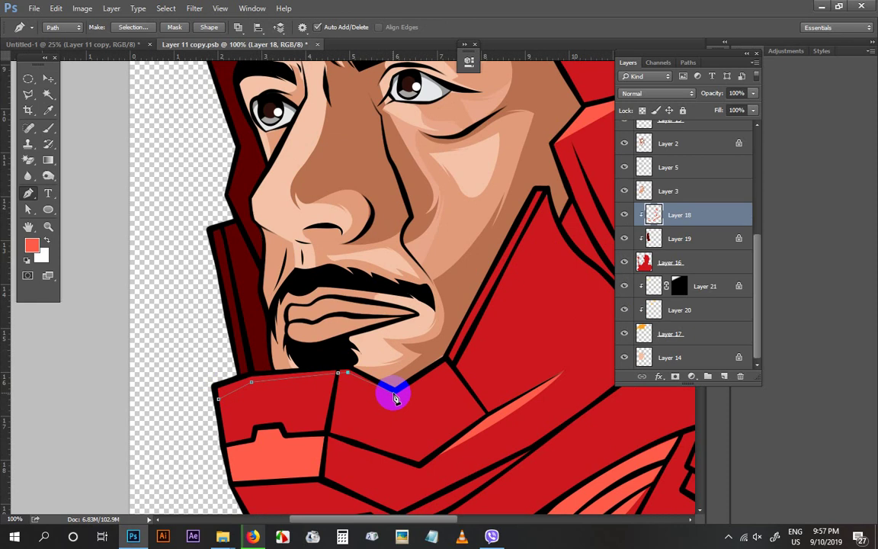
click(395, 397)
click(448, 365)
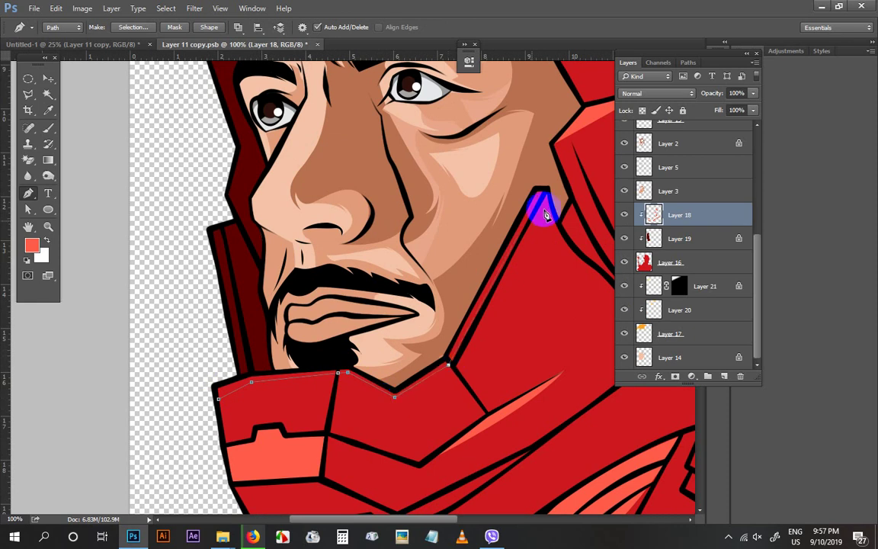
click(542, 195)
click(453, 356)
click(396, 391)
click(348, 367)
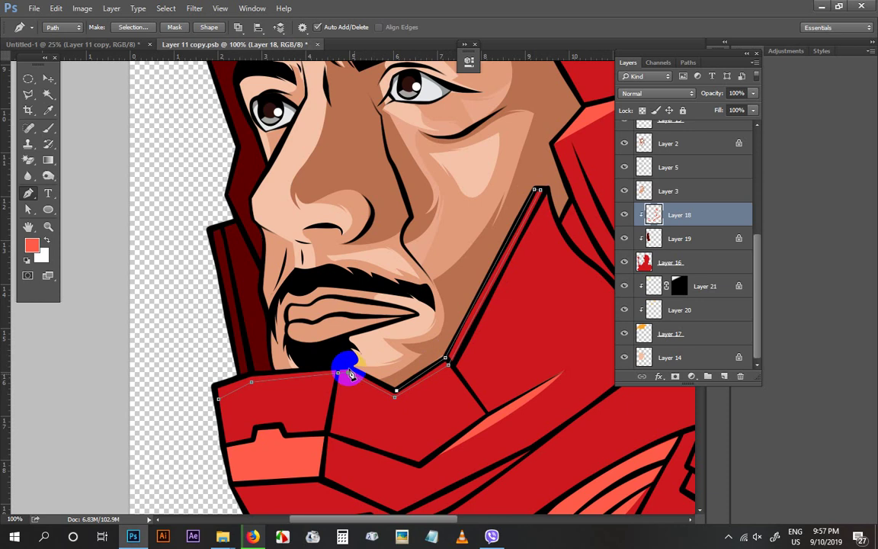
click(247, 375)
click(216, 394)
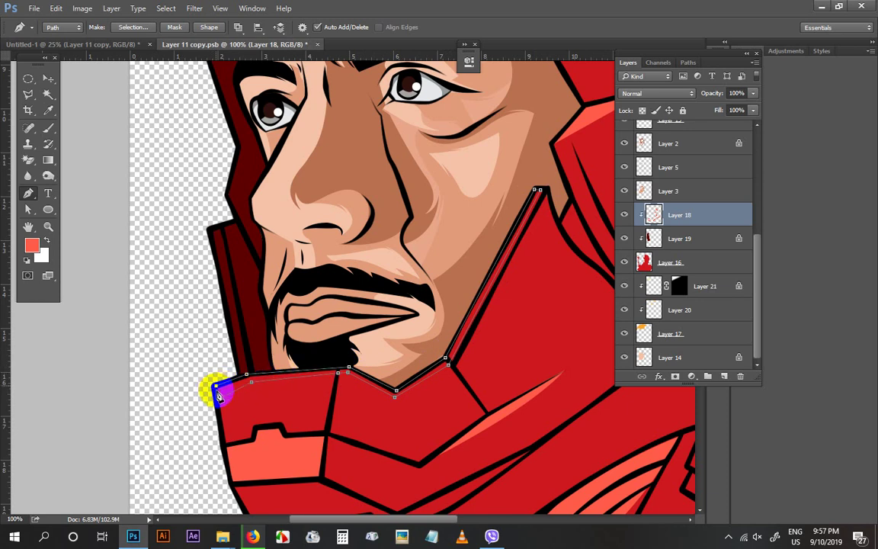
Convert the collar rim outline to a selection, fill it with light red and deselect
key(ctrl+Return)
key(alt+BackSpace)
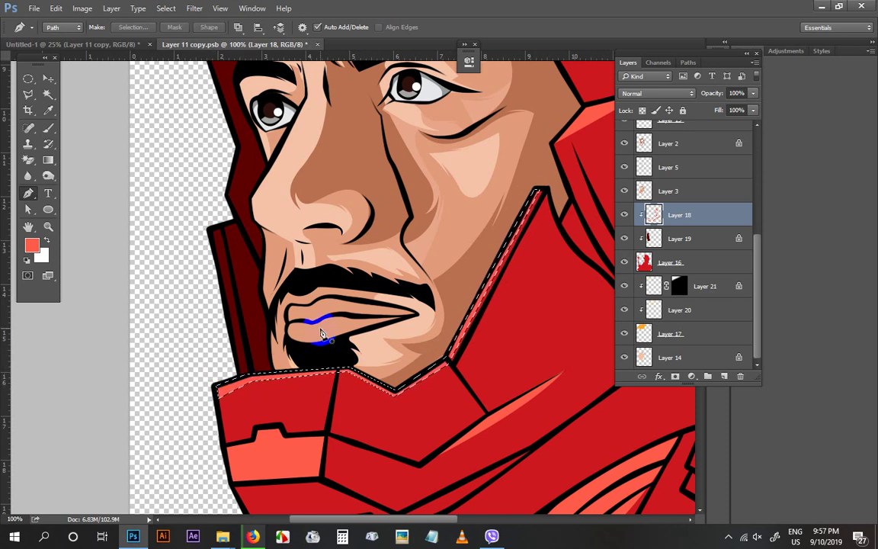
key(ctrl+d)
scroll(556, 417, down, 3)
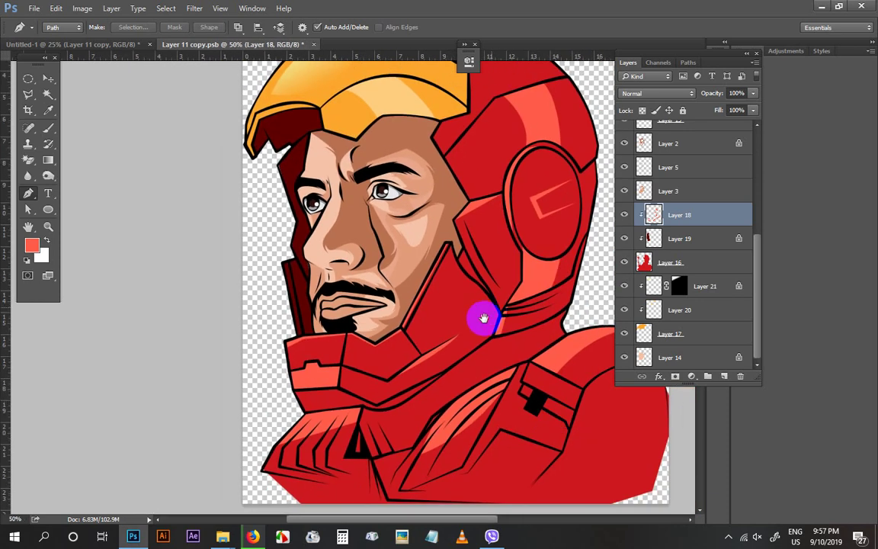
scroll(412, 333, up, 1)
scroll(402, 143, up, 2)
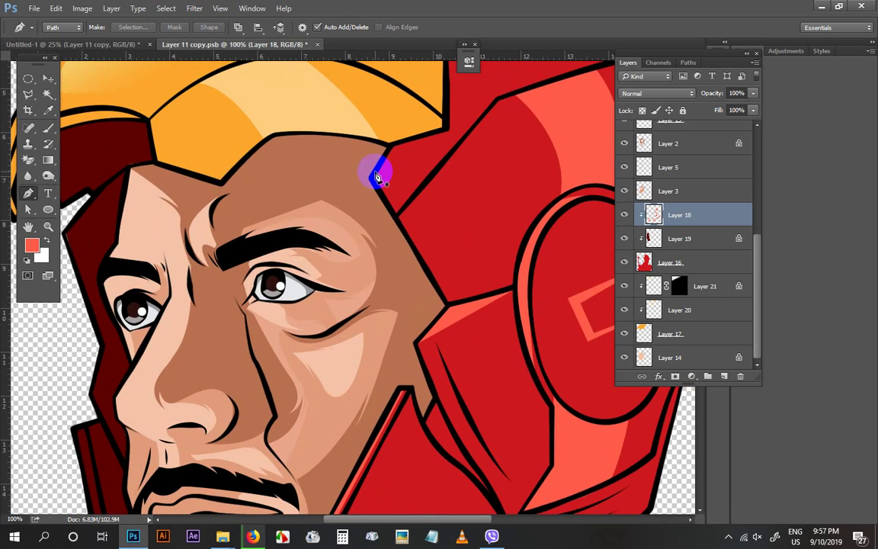
On Layer 18, outline a narrow strip along the red helmet's front edge beside the temple, fill it with light red and deselect
click(374, 173)
click(400, 212)
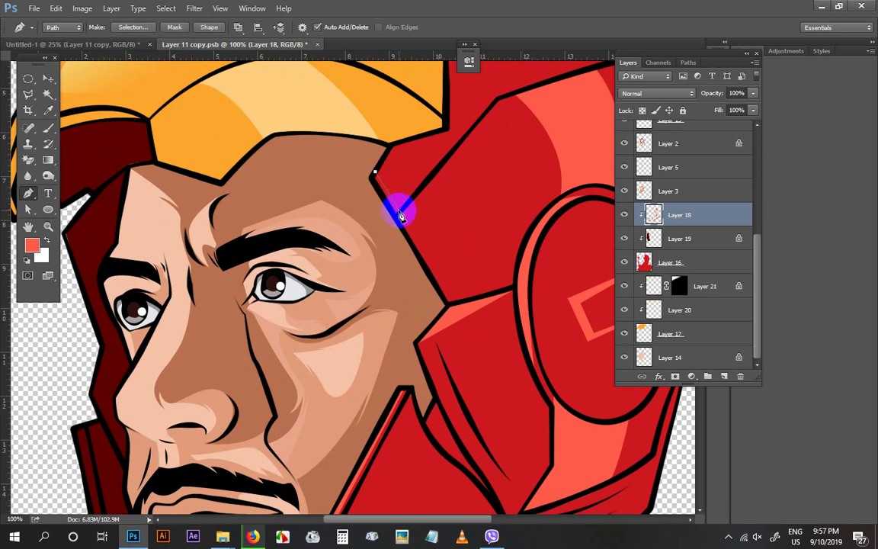
click(446, 302)
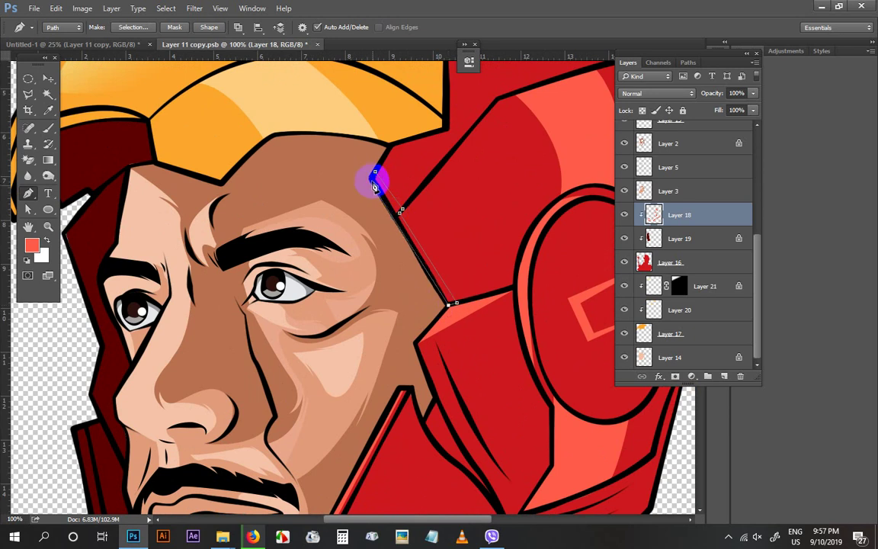
key(ctrl+Return)
key(alt+BackSpace)
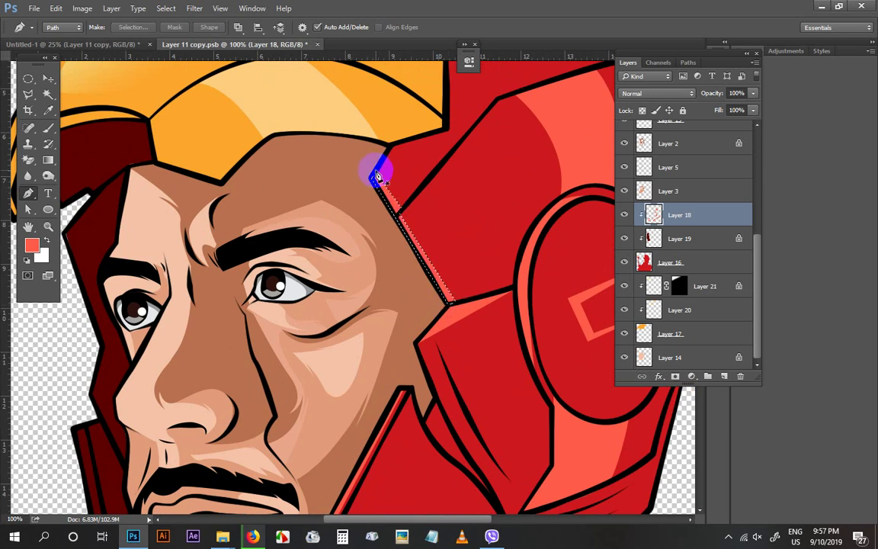
key(ctrl+d)
key(ctrl+minus)
key(ctrl+minus)
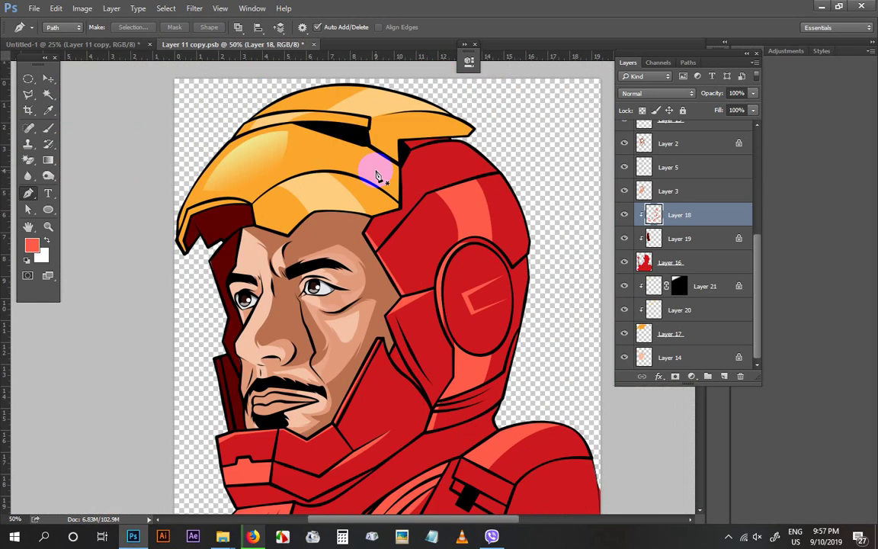
key(ctrl+minus)
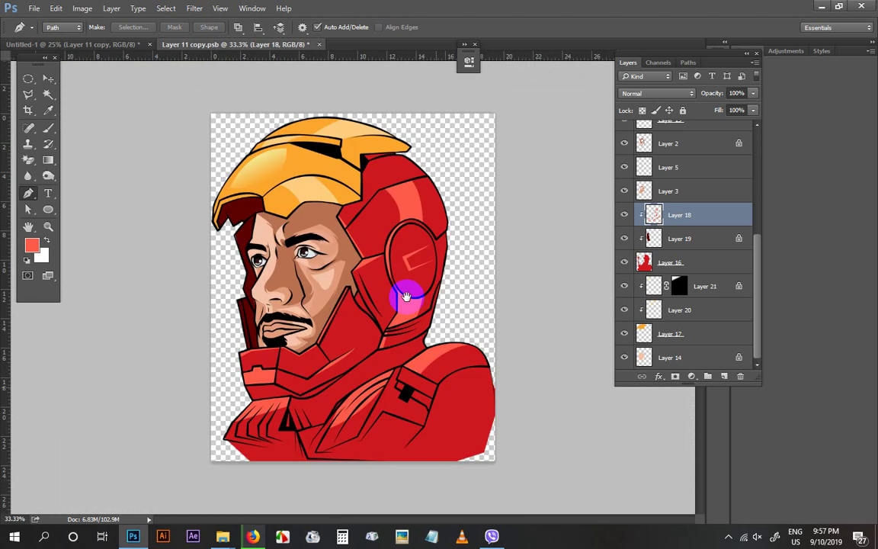
Select the old light red highlight on the curved chest band with the Lasso tool, clear it and deselect
key(v)
key(ctrl+plus)
right_click(28, 93)
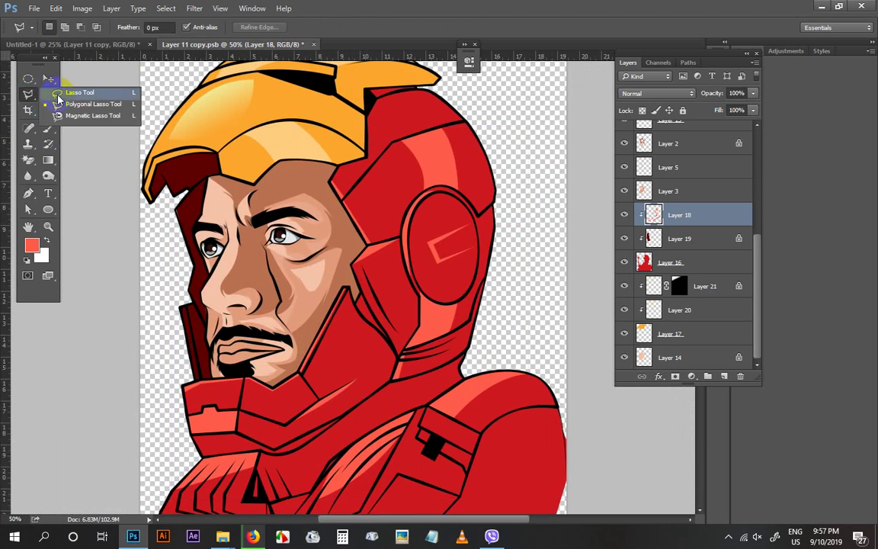
click(80, 90)
scroll(333, 402, down, 5)
mouse_move(333, 402)
mouse_down()
mouse_move(336, 291)
mouse_move(380, 271)
mouse_move(422, 273)
mouse_move(358, 390)
mouse_up()
key(ctrl+d)
Outline a thin curved strip inside the chest band's outermost line with the Pen tool and fill it with light red
key(p)
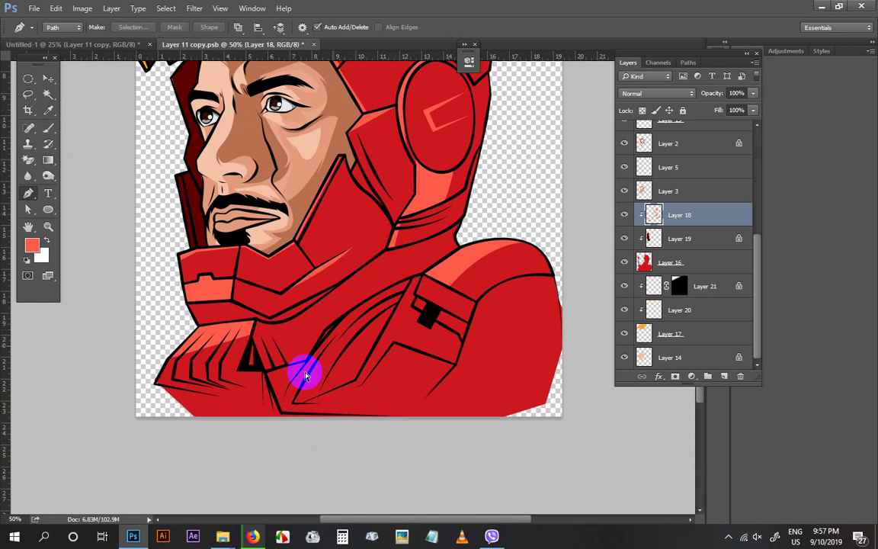
key(ctrl+plus)
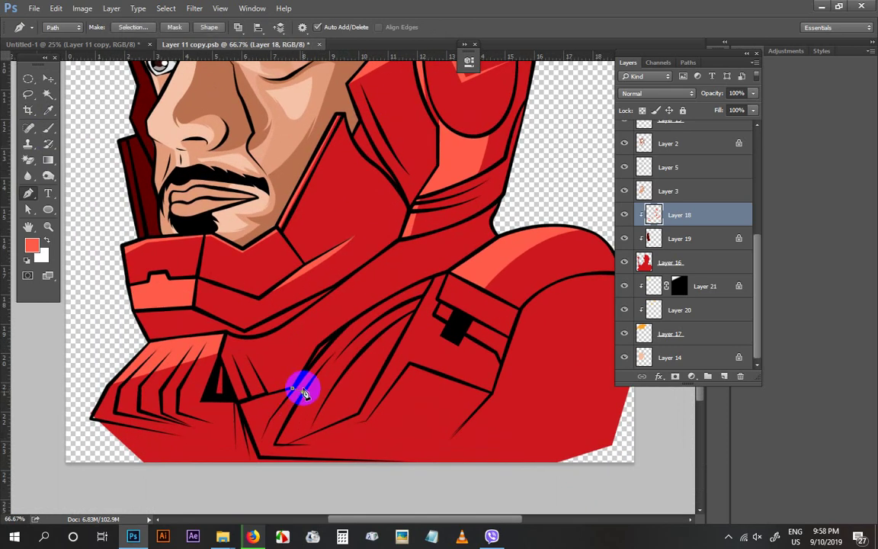
drag(431, 284, 503, 269)
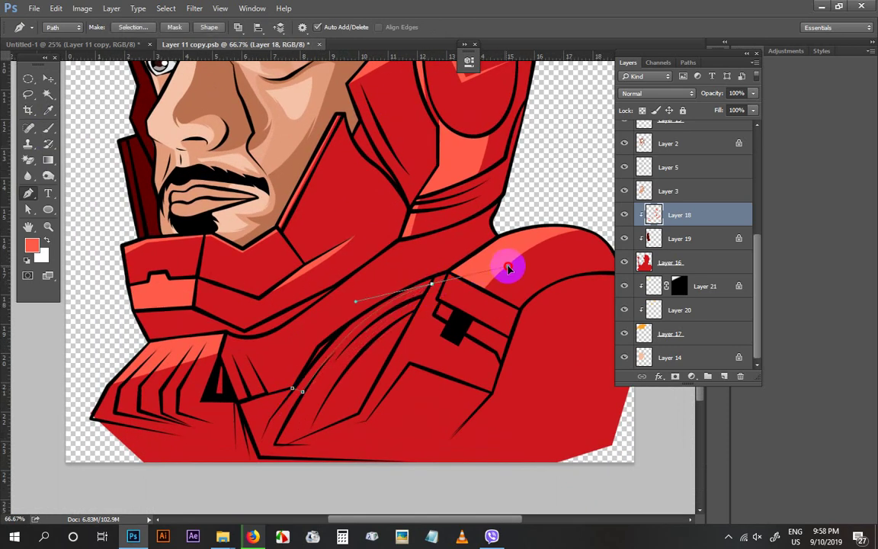
alt+click(432, 281)
drag(292, 389, 240, 473)
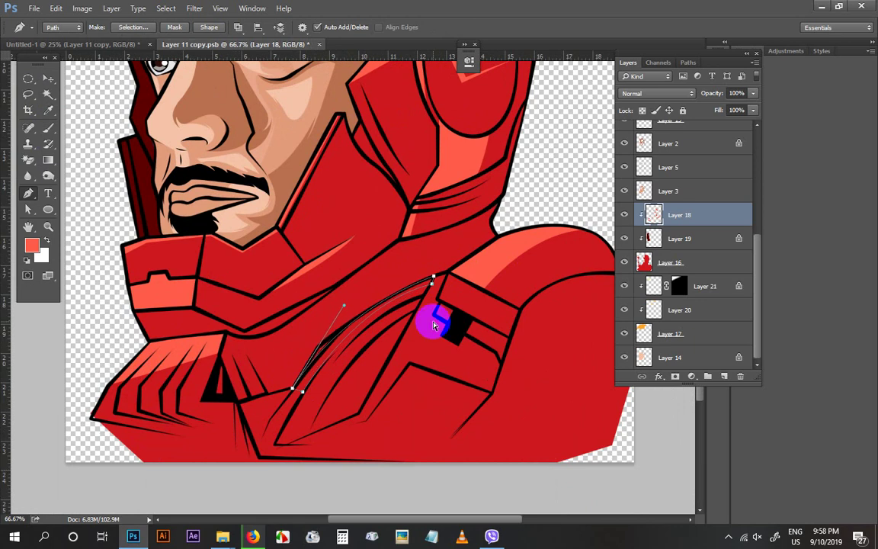
key(ctrl+plus)
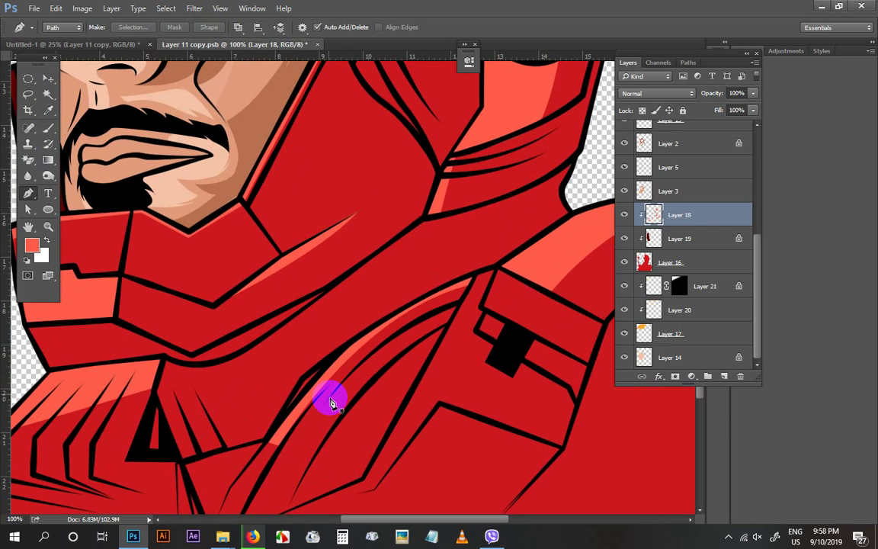
Start outlining a narrow highlight strip under the second curved line of the chest band with the Pen tool
click(325, 403)
mouse_move(452, 320)
mouse_down()
mouse_move(513, 322)
mouse_move(458, 303)
mouse_up()
click(324, 403)
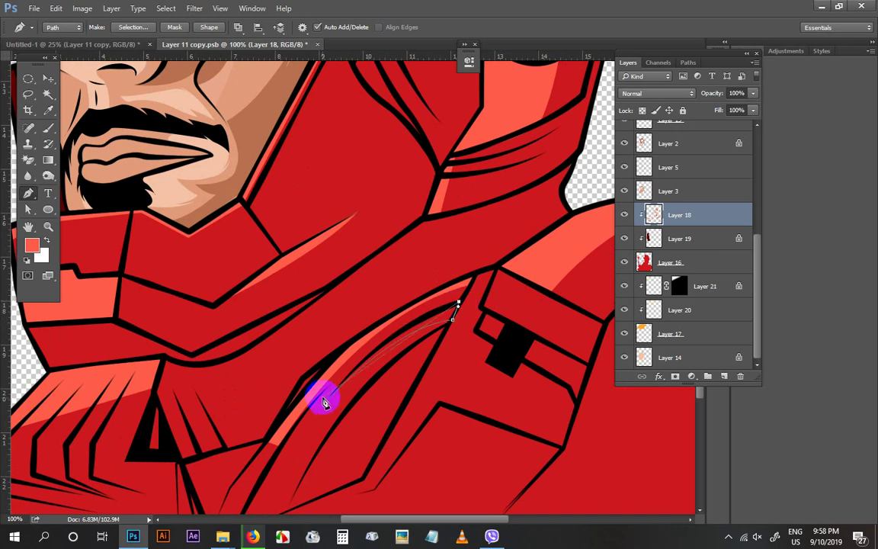
drag(326, 404, 287, 467)
key(ctrl+Return)
key(alt+BackSpace)
key(ctrl+d)
key(ctrl+minus)
key(ctrl+minus)
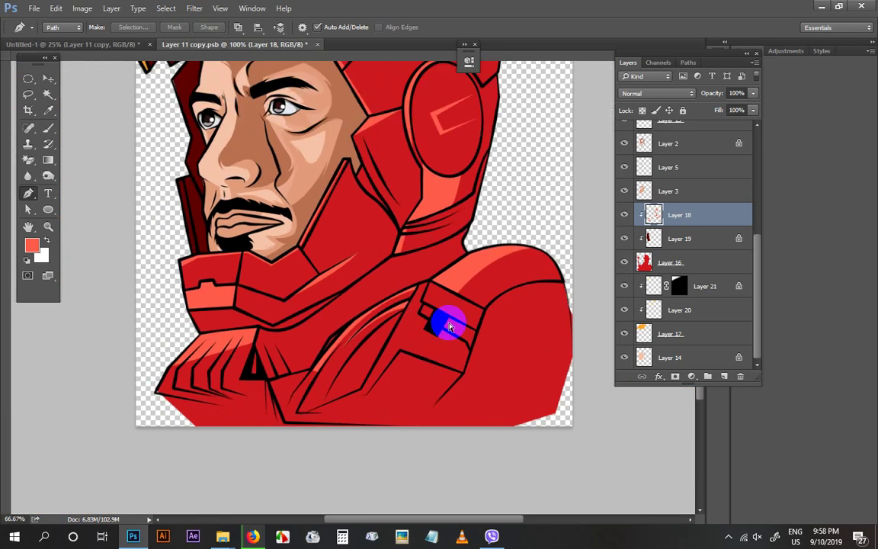
key(ctrl+plus)
key(ctrl+plus)
drag(435, 344, 401, 283)
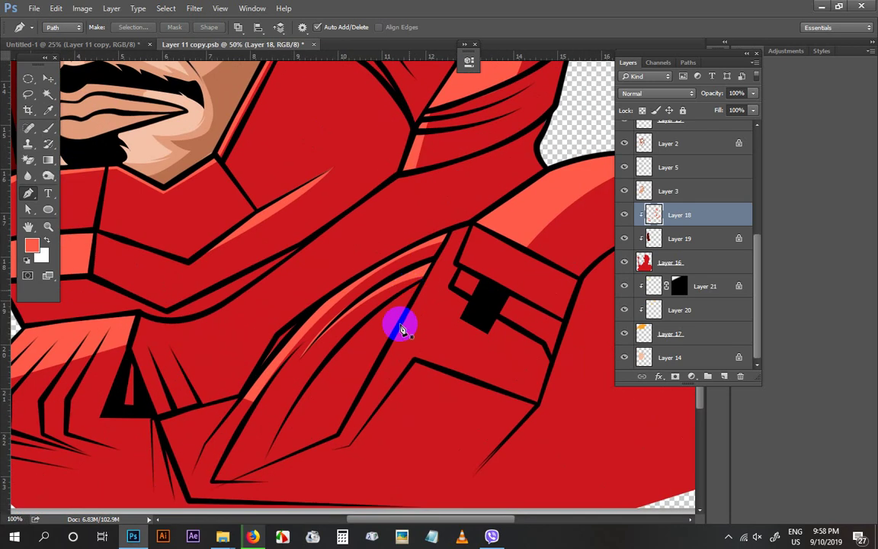
key(ctrl+alt+z)
key(ctrl+alt+z)
key(ctrl+alt+z)
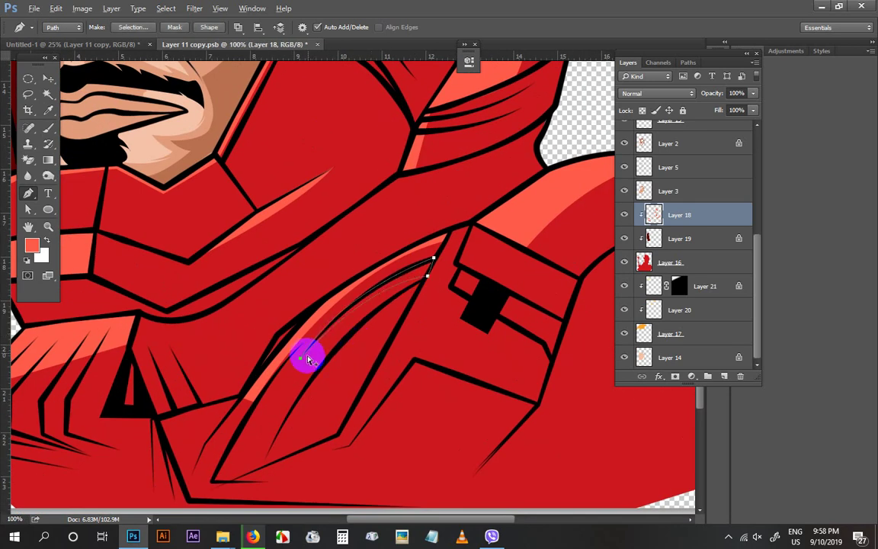
Close the second curved strip's outline and outline a longer strip under the chest band's third curved line
drag(297, 364, 260, 419)
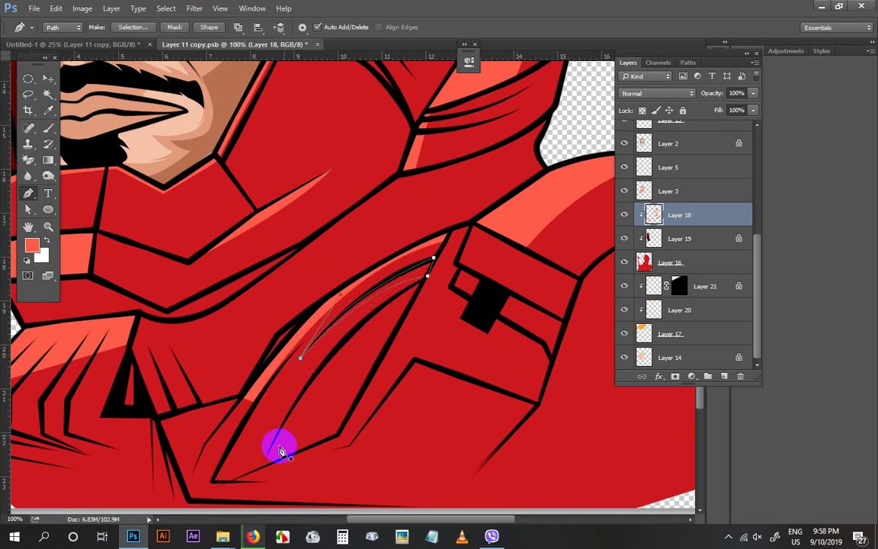
click(269, 450)
mouse_move(412, 305)
mouse_down()
mouse_move(470, 288)
mouse_move(419, 289)
mouse_up()
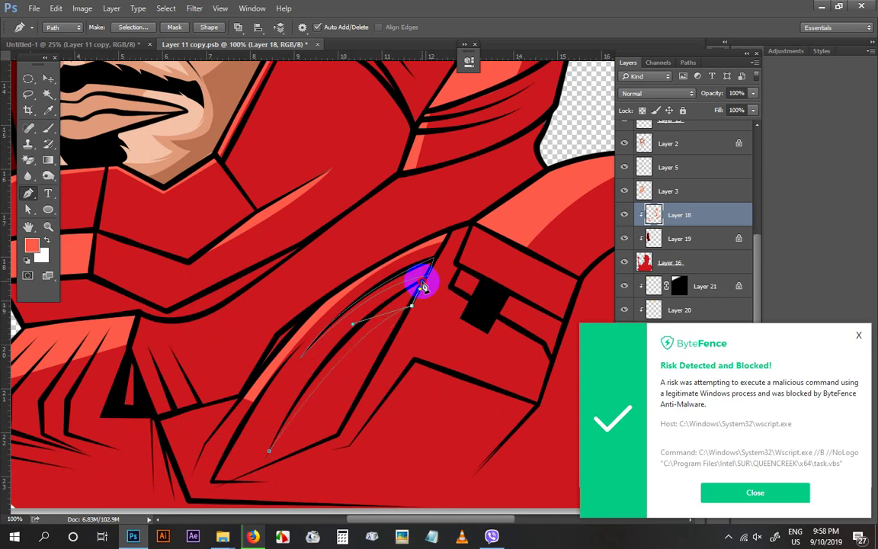
click(858, 334)
drag(320, 392, 288, 411)
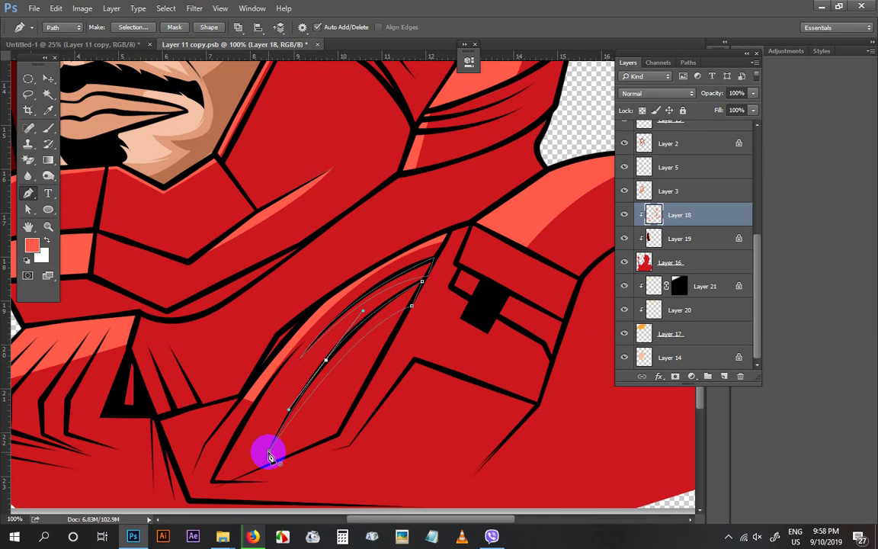
click(269, 452)
Convert the two curved chest band outlines to a selection, fill it with light red and deselect
key(ctrl+Return)
key(alt+BackSpace)
key(ctrl+d)
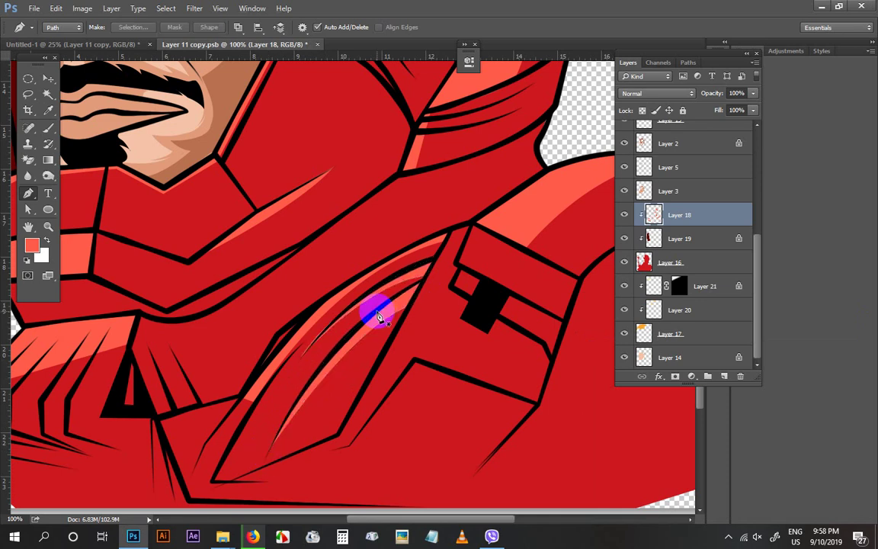
Lasso the light red upper area of the ribbed chest plate below the collar and clear its fill
key(ctrl+minus)
key(ctrl+minus)
drag(390, 293, 497, 279)
click(28, 94)
scroll(261, 349, up, 2)
mouse_move(260, 357)
mouse_down()
mouse_move(221, 349)
mouse_move(294, 295)
mouse_move(362, 292)
mouse_move(327, 353)
mouse_move(339, 358)
mouse_up()
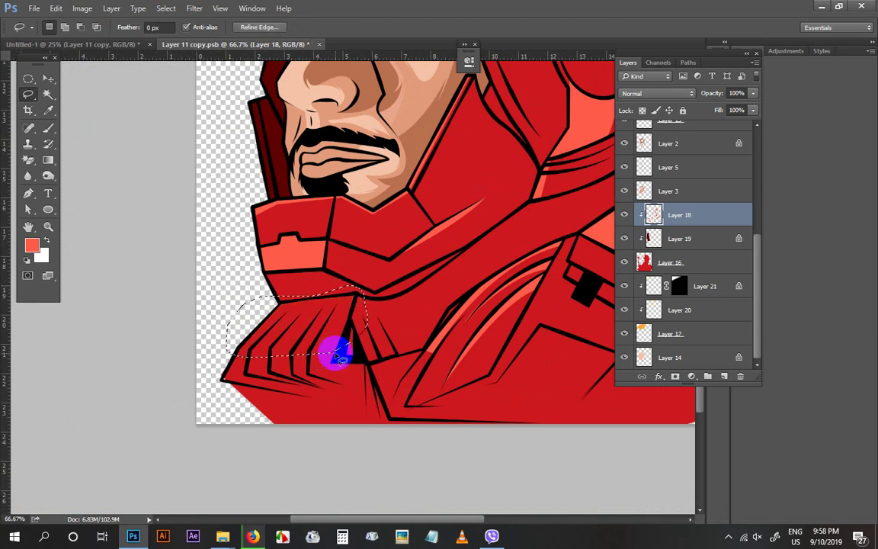
Outline a narrow strip along the ribbed chest plate's upper edge with the Pen tool, fill it with light red and deselect
key(p)
key(ctrl+plus)
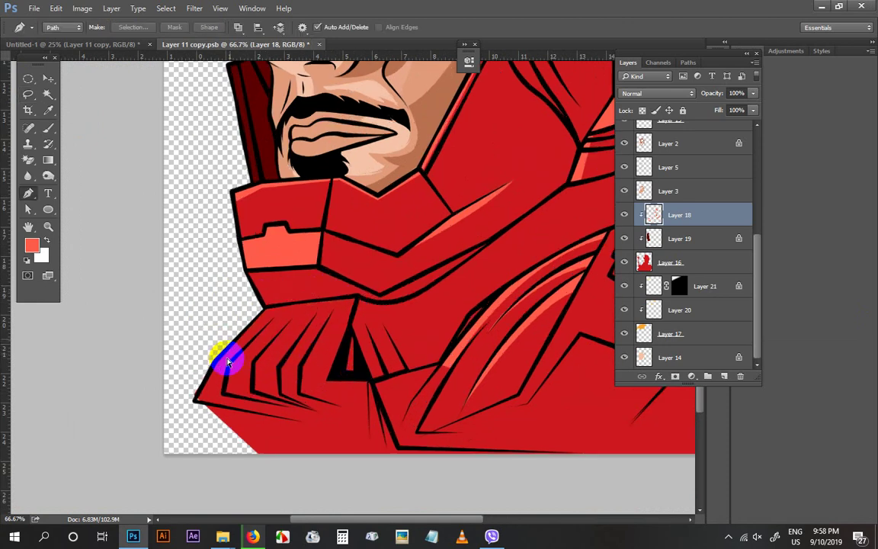
click(183, 380)
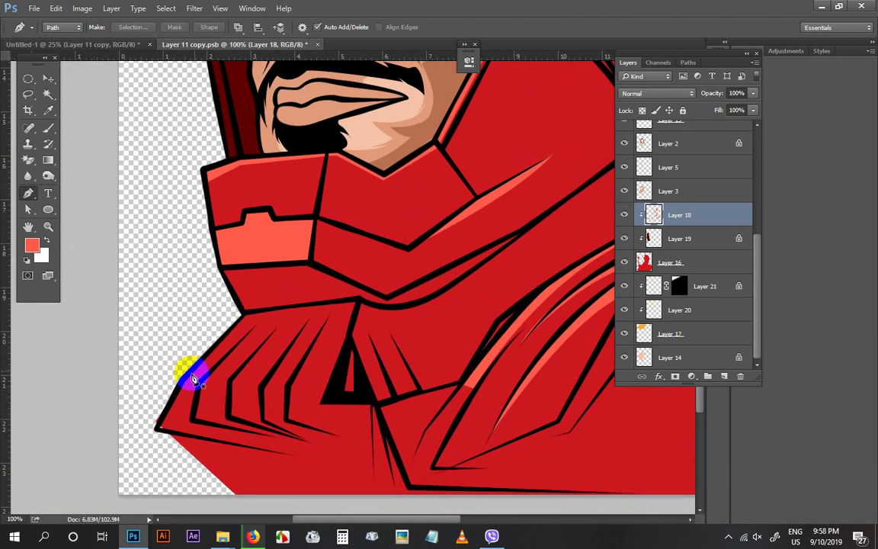
click(250, 321)
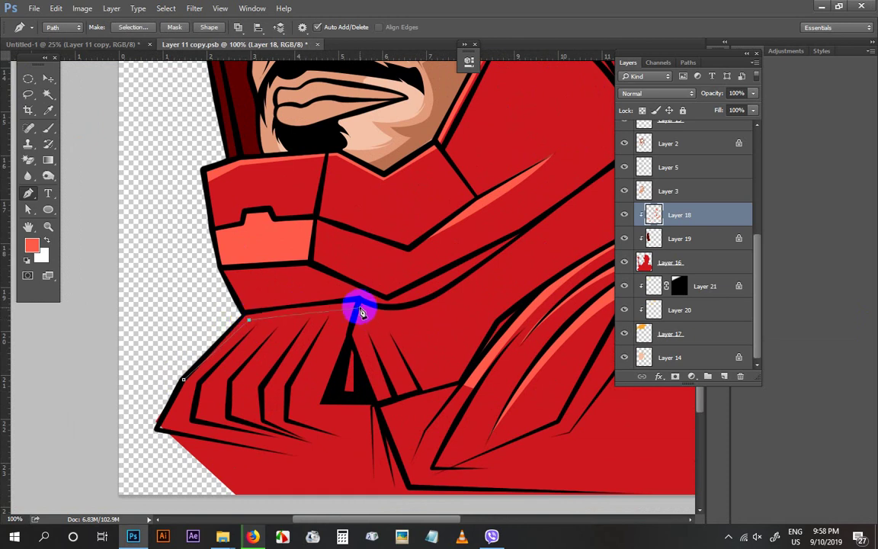
click(357, 307)
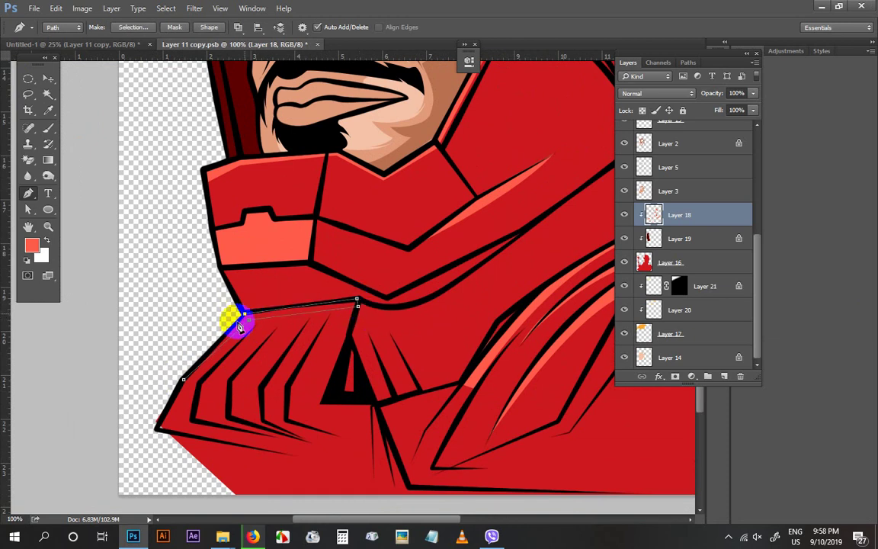
click(183, 379)
key(ctrl+Return)
key(alt+BackSpace)
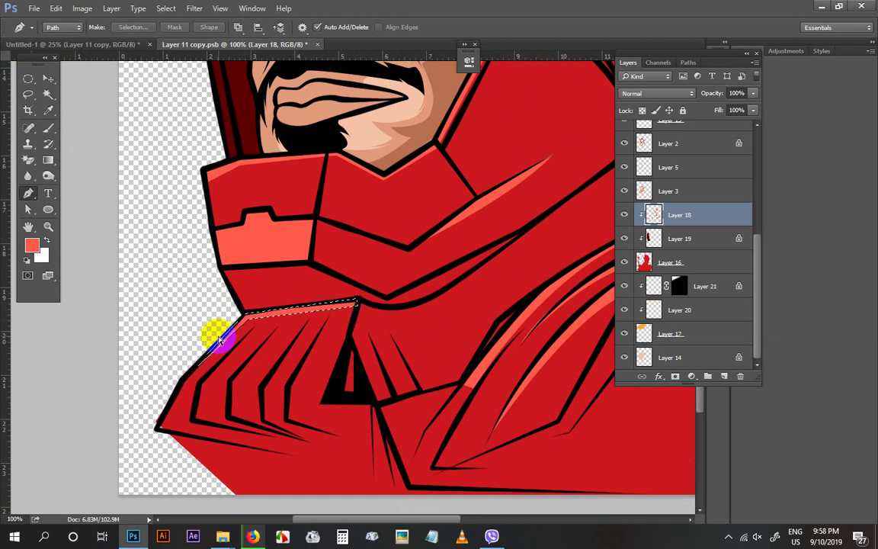
key(ctrl+d)
Outline narrow angled highlight strips along the inner side of the first two rib lines, counted from the chest plate's outer edge
click(257, 327)
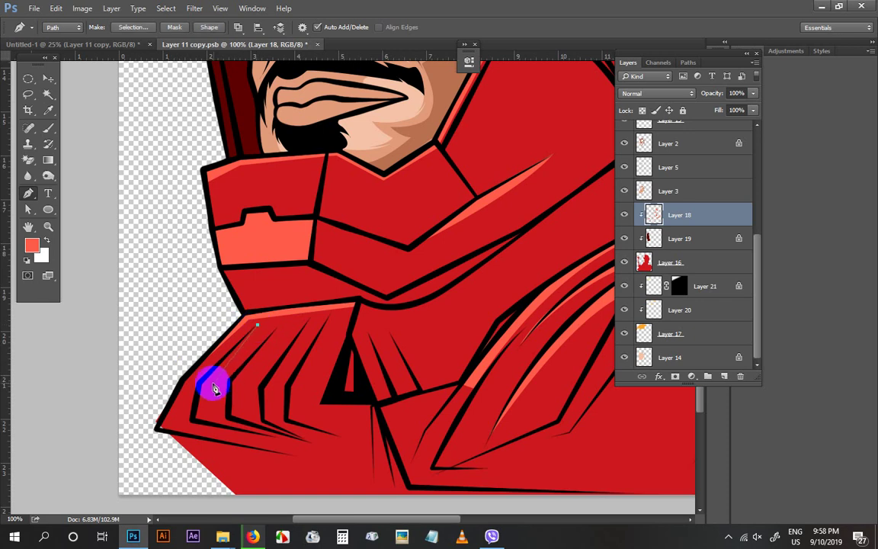
click(210, 384)
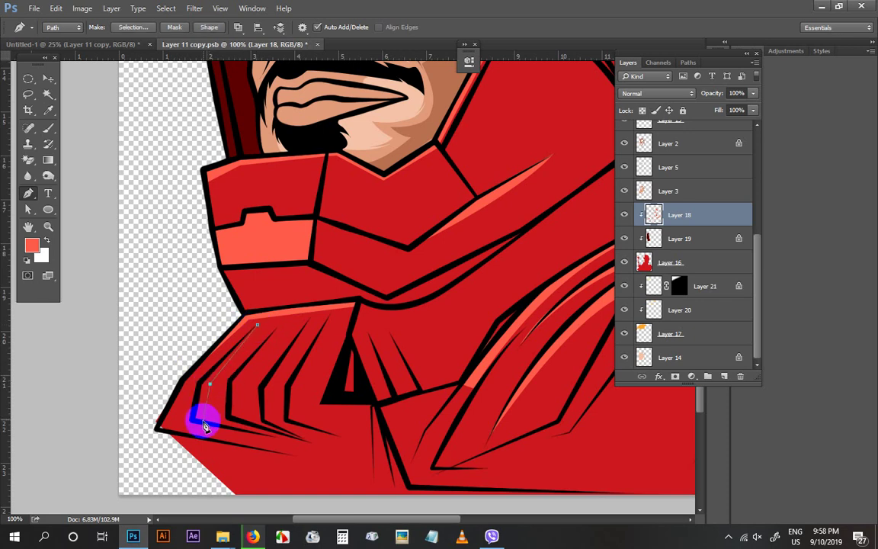
click(196, 421)
click(200, 385)
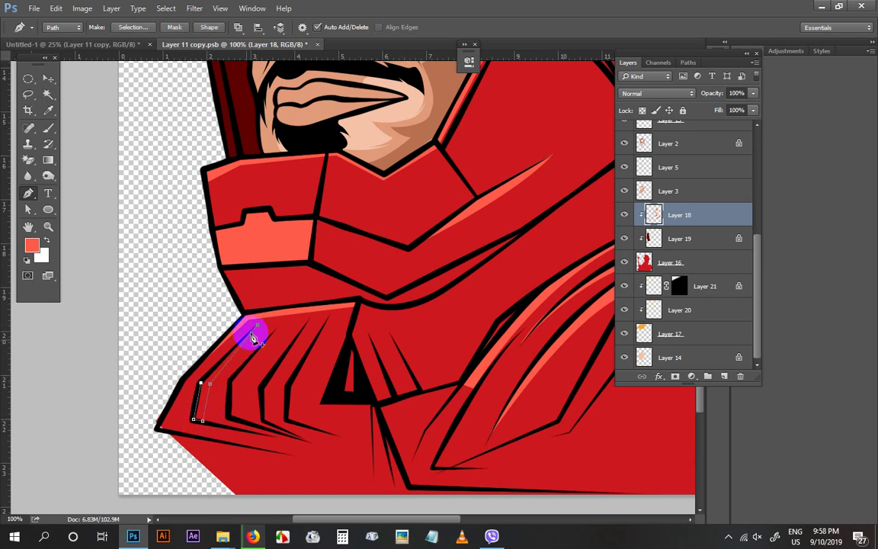
click(258, 326)
drag(228, 416, 232, 391)
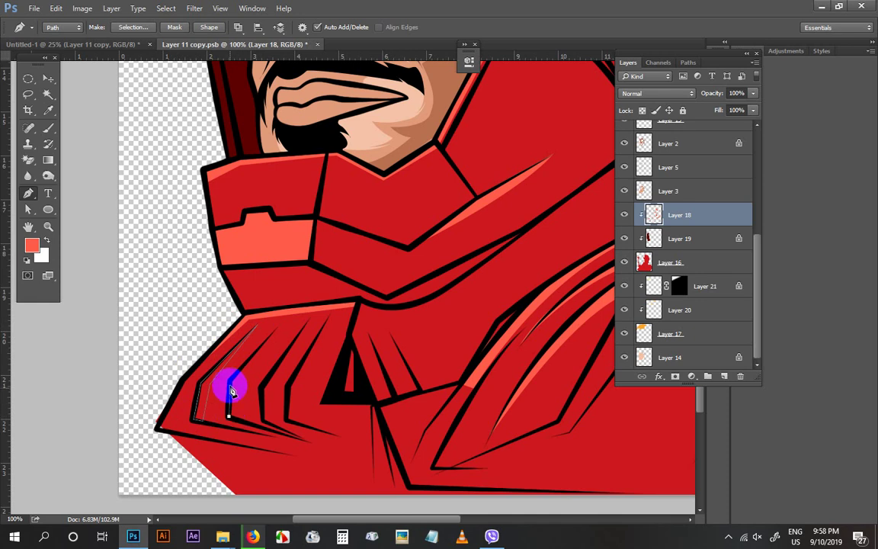
click(231, 379)
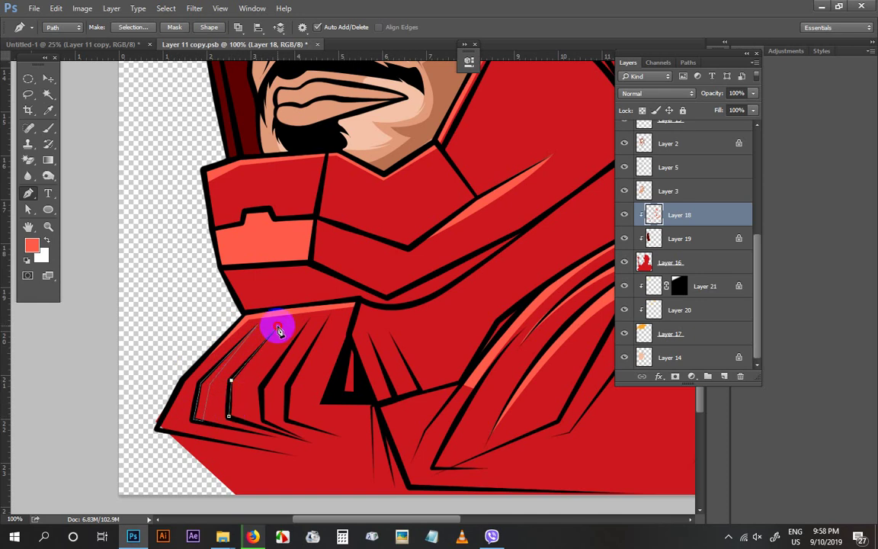
drag(279, 329, 241, 427)
click(240, 421)
Outline narrow angled highlight strips along the inner side of the third and fourth rib lines with the Pen tool
click(264, 419)
click(261, 389)
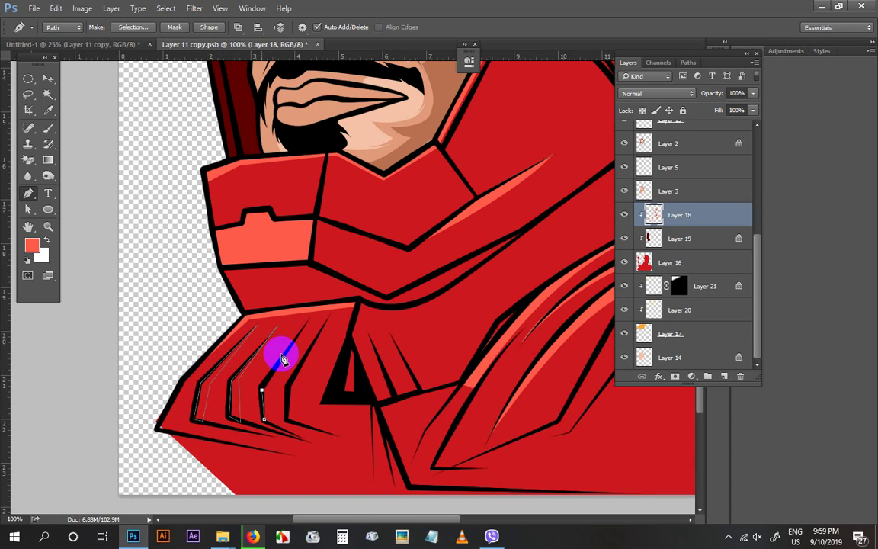
click(305, 324)
click(270, 389)
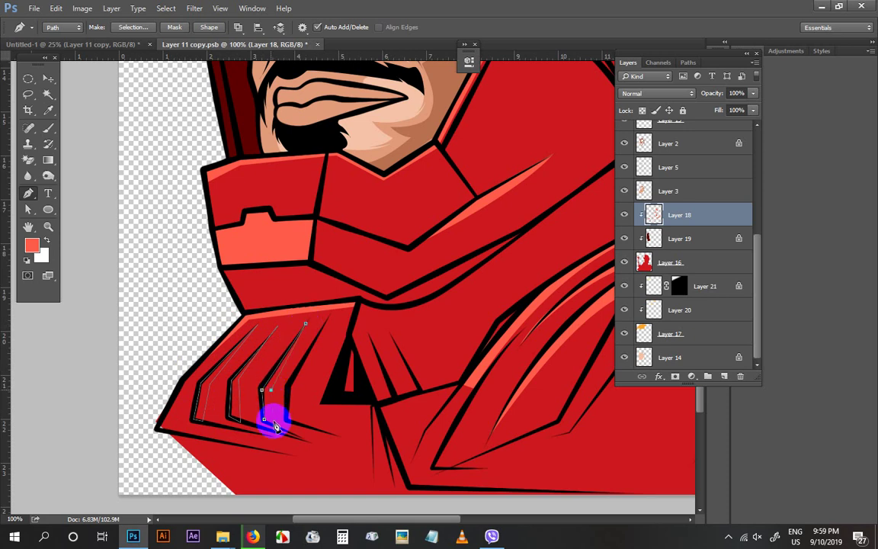
click(285, 424)
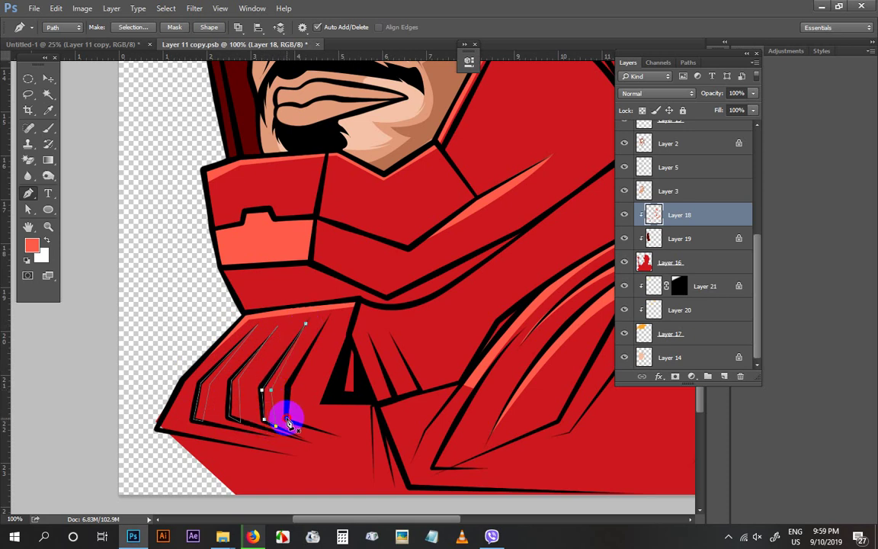
click(290, 386)
click(329, 319)
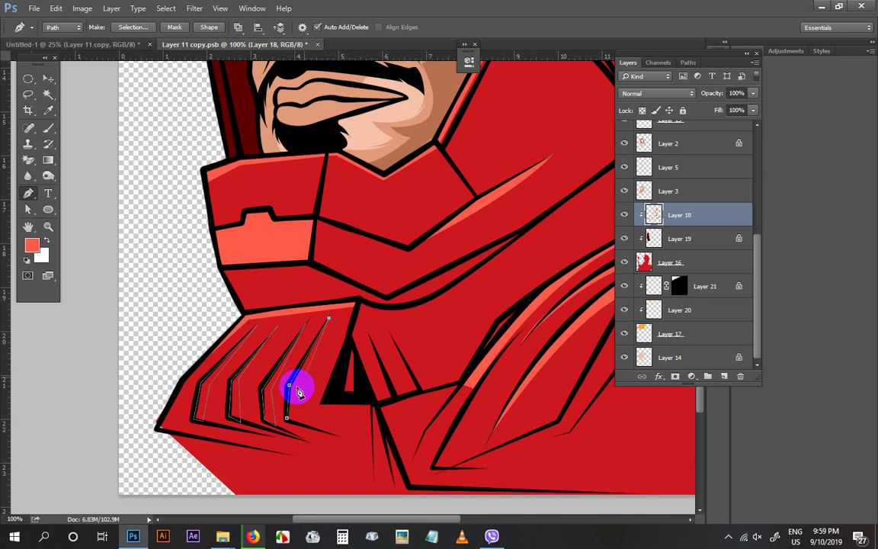
drag(287, 418, 305, 431)
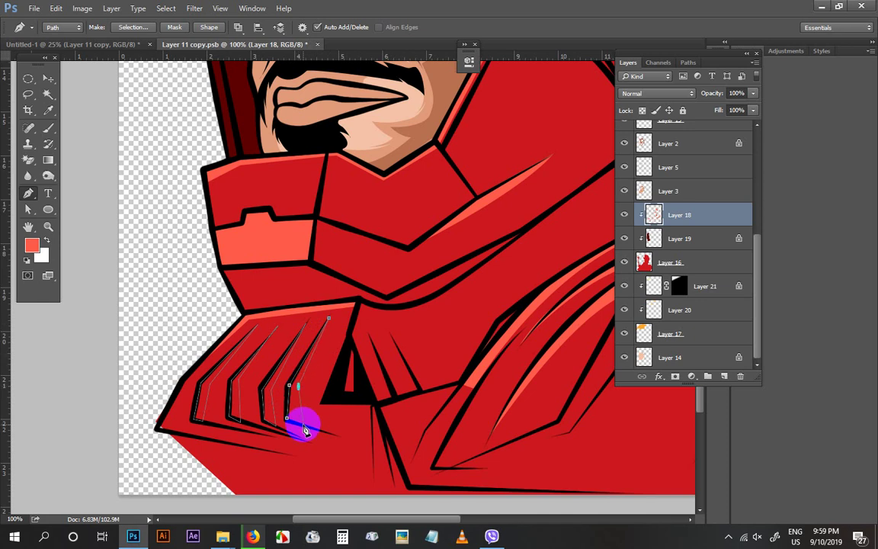
click(288, 419)
Convert the four rib strip outlines to a selection, fill it with light red and deselect
key(ctrl+Return)
key(alt+BackSpace)
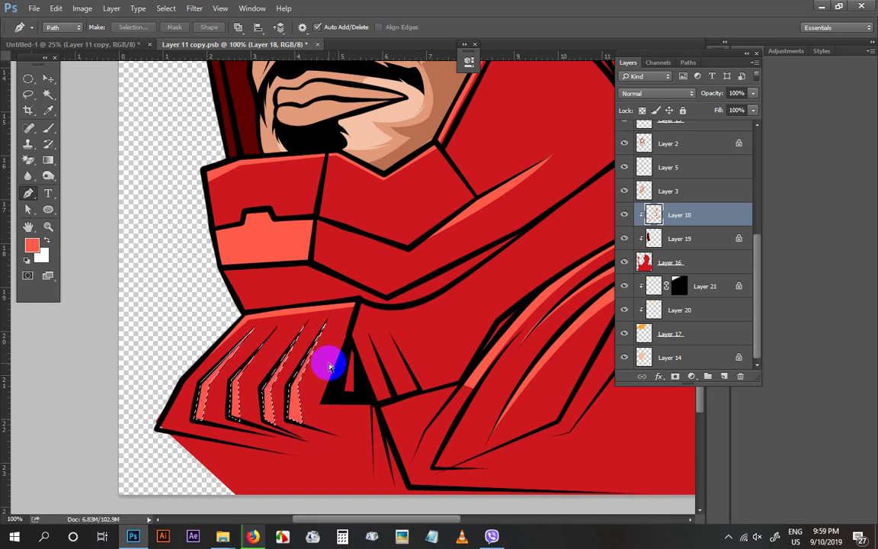
key(ctrl+d)
key(ctrl+minus)
key(ctrl+minus)
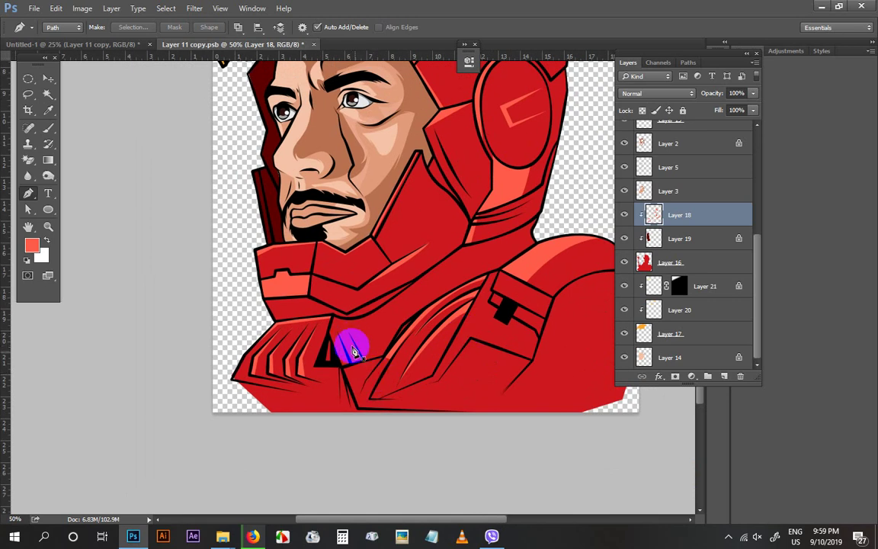
Outline a thin curved strip just beneath the collar's lowest curved line, fill it with light red and deselect
key(ctrl+plus)
key(ctrl+plus)
key(ctrl+r)
click(336, 363)
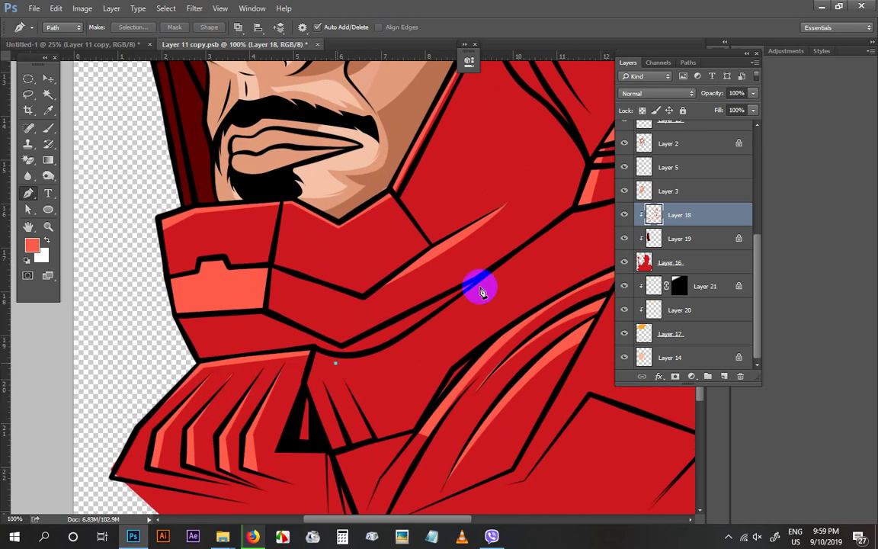
drag(472, 291, 570, 199)
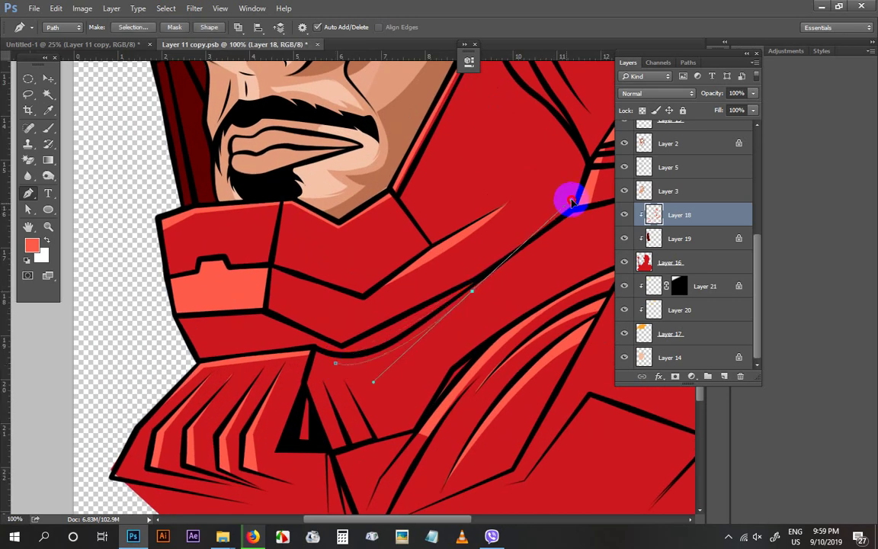
alt+click(472, 292)
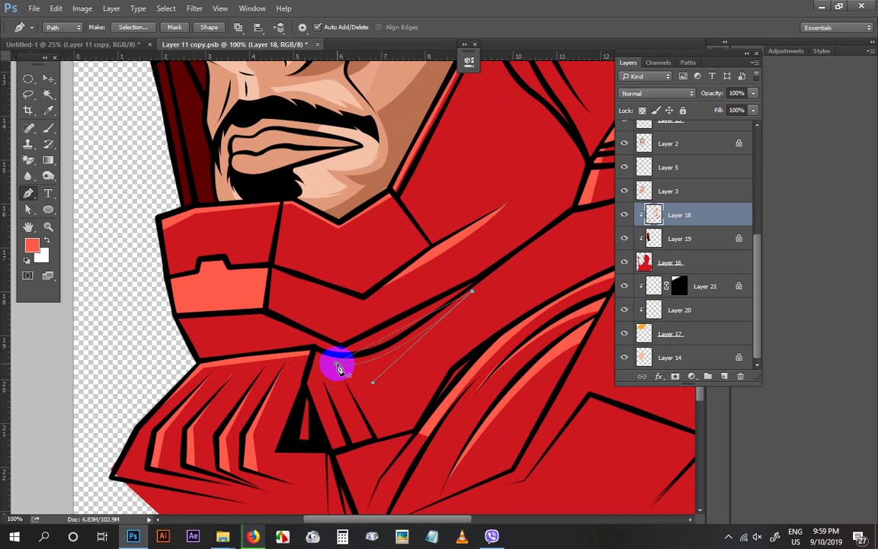
drag(335, 363, 288, 334)
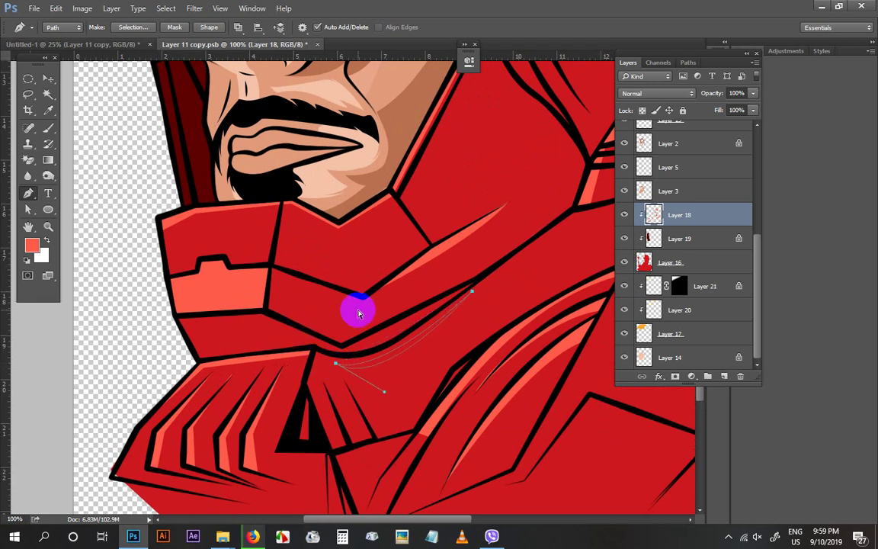
key(ctrl+Return)
key(alt+Delete)
key(ctrl+d)
Add a new clipped layer directly above Layer 19 for the armor's shadows
key(ctrl+minus)
key(ctrl+minus)
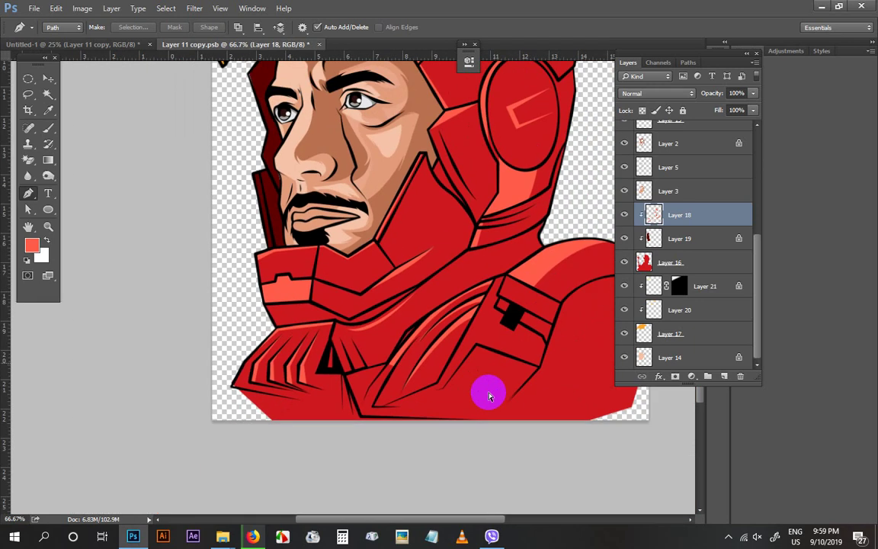
drag(531, 345, 522, 402)
drag(490, 308, 494, 359)
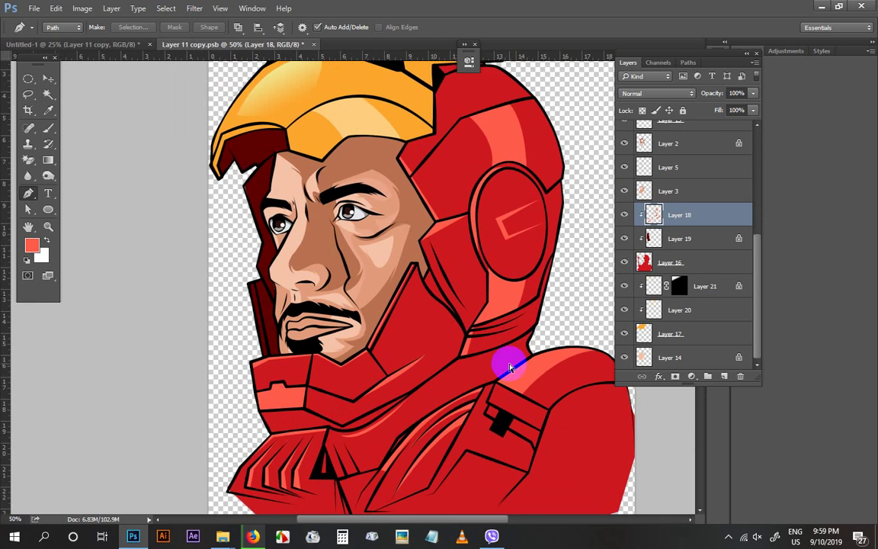
key(ctrl+minus)
key(ctrl+plus)
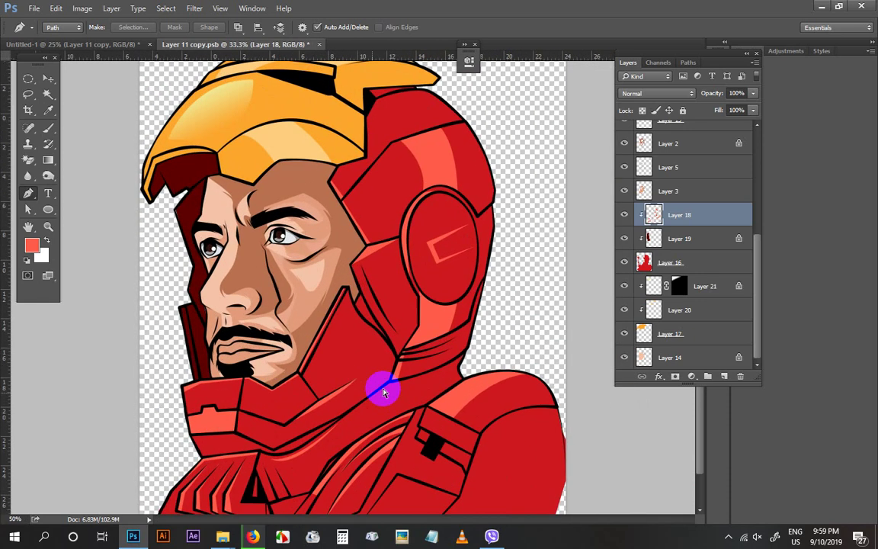
drag(382, 388, 413, 320)
click(656, 238)
click(693, 262)
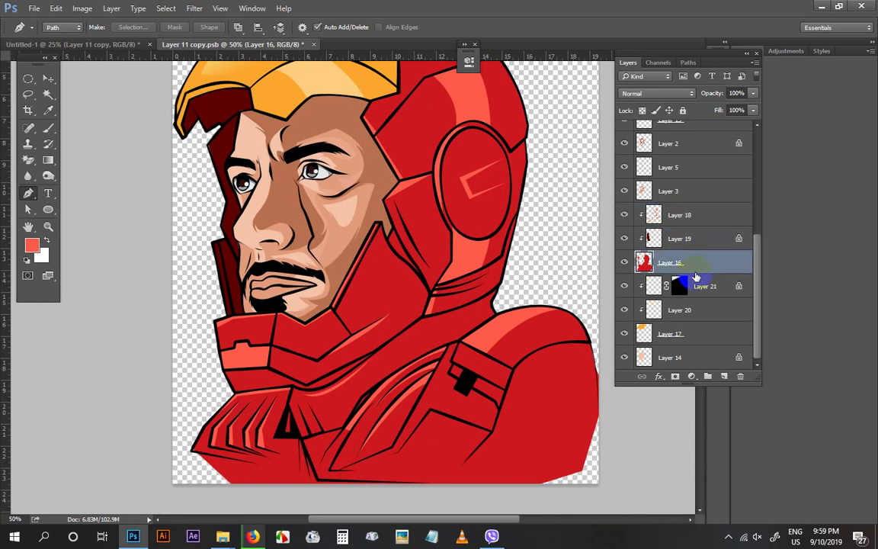
click(699, 241)
click(724, 376)
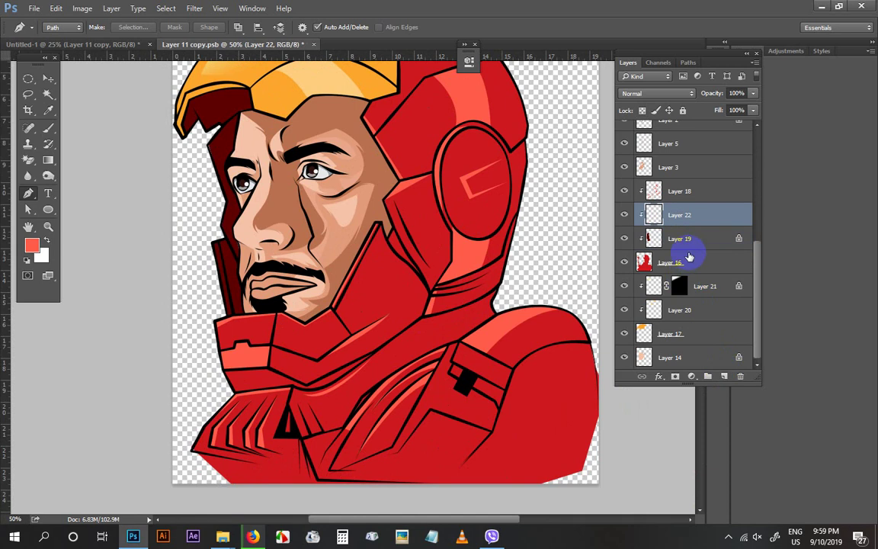
Outline a curved shadow shape in the outer corner of the collar's lower panel, above the ribbed chest plate
key(ctrl+plus)
key(ctrl+plus)
key(ctrl+plus)
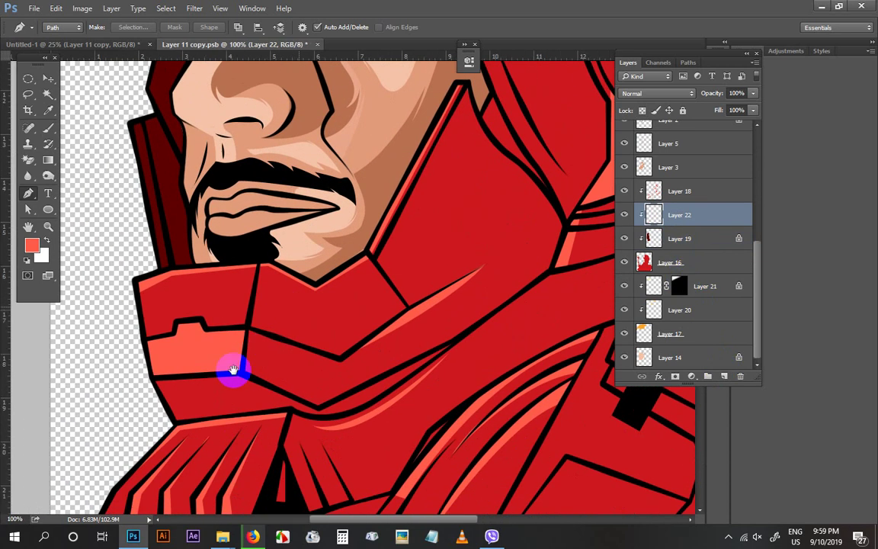
click(168, 378)
drag(267, 411, 236, 419)
click(174, 424)
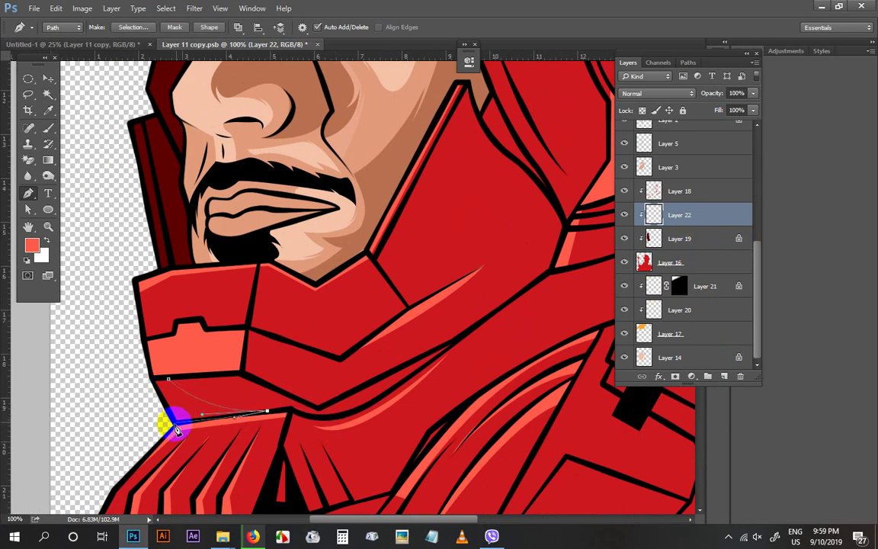
click(168, 380)
Sample the armor's base red, darken it to a deep red and fill the outlined collar corner with it
key(i)
click(299, 362)
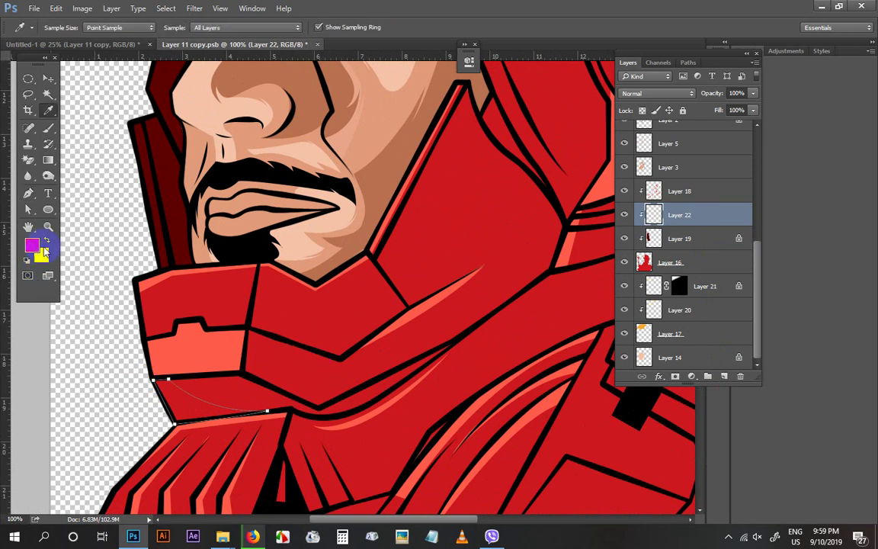
click(35, 246)
drag(675, 265, 615, 268)
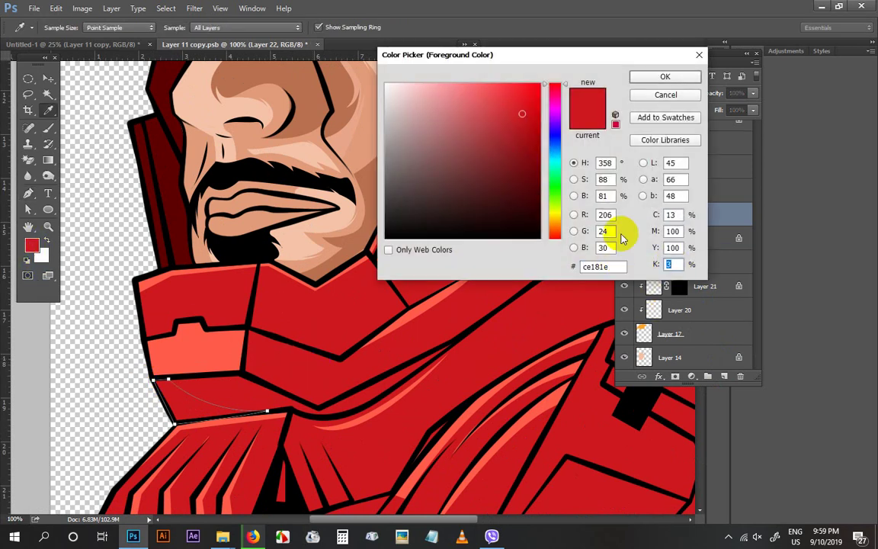
key(Return)
key(alt+BackSpace)
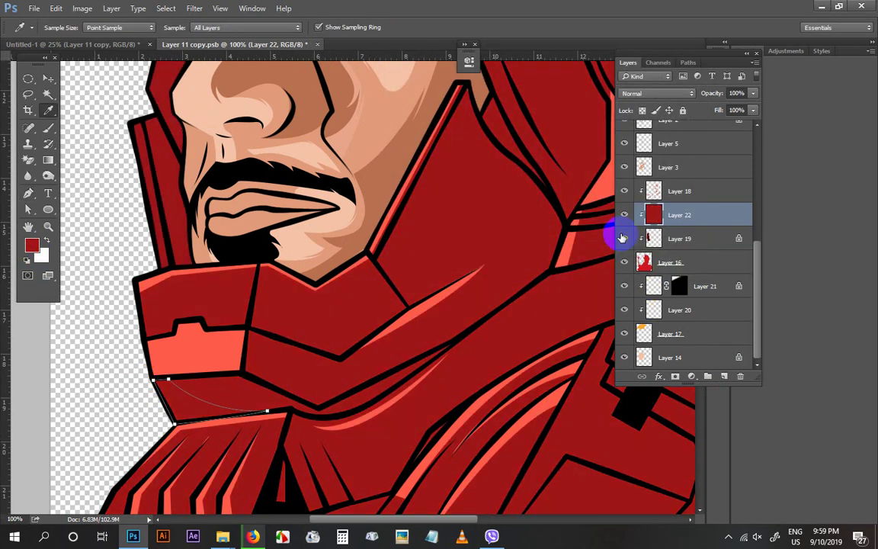
key(alt+BackSpace)
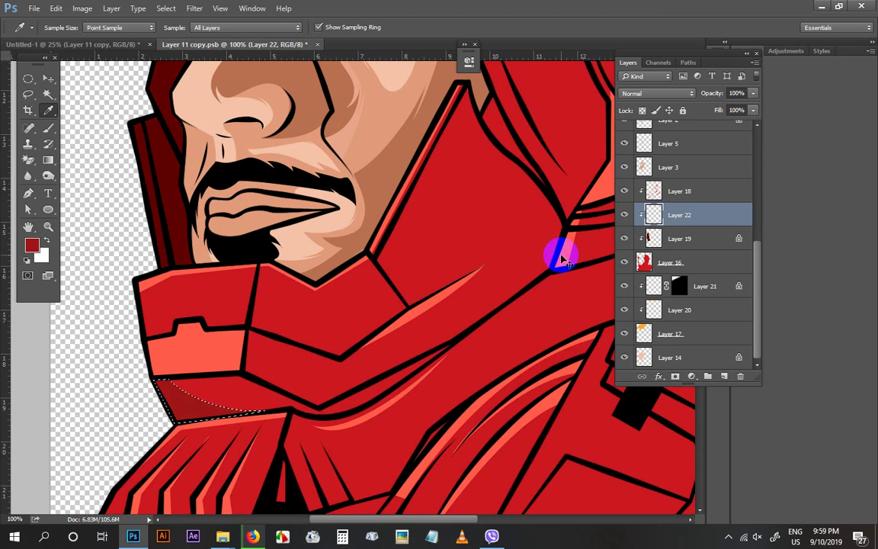
Outline the narrow wedge between the two converging lower collar lines with the Pen tool and fill it with dark red
key(p)
drag(285, 392, 251, 358)
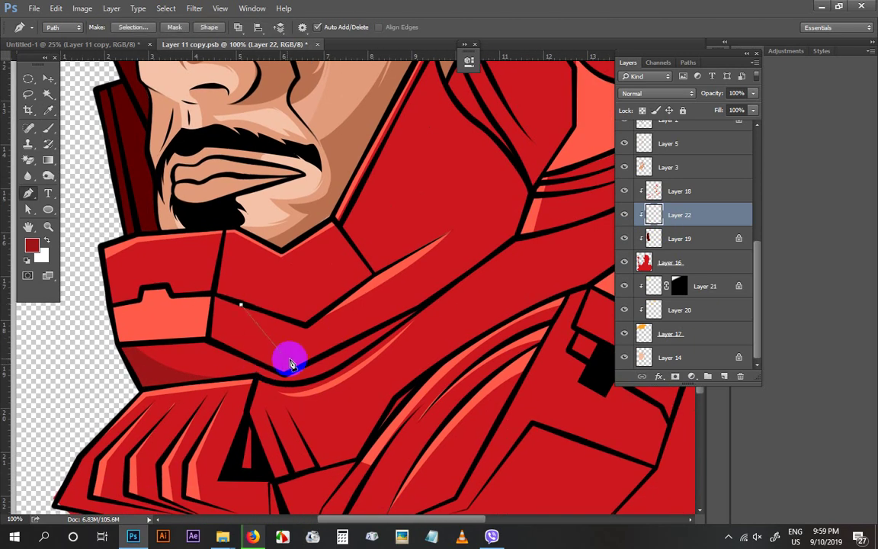
key(ctrl+minus)
key(ctrl+minus)
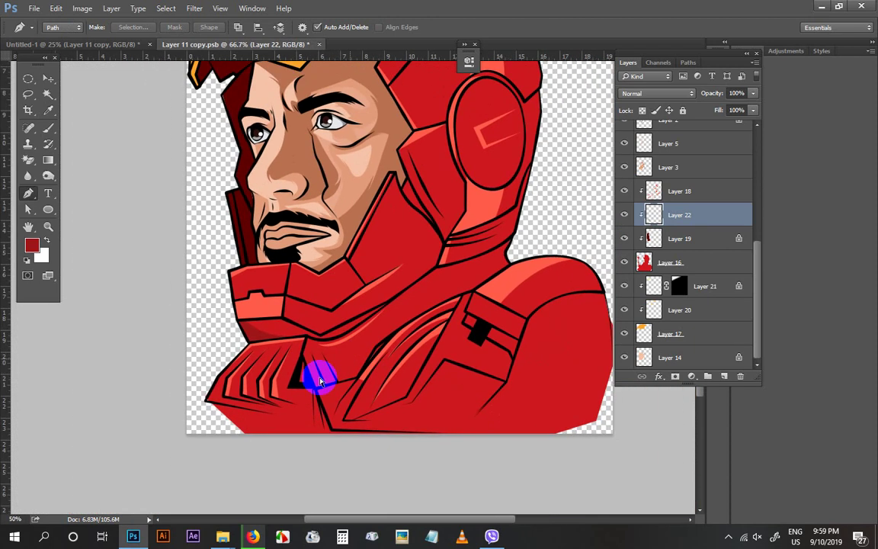
key(ctrl+plus)
key(ctrl+plus)
click(260, 391)
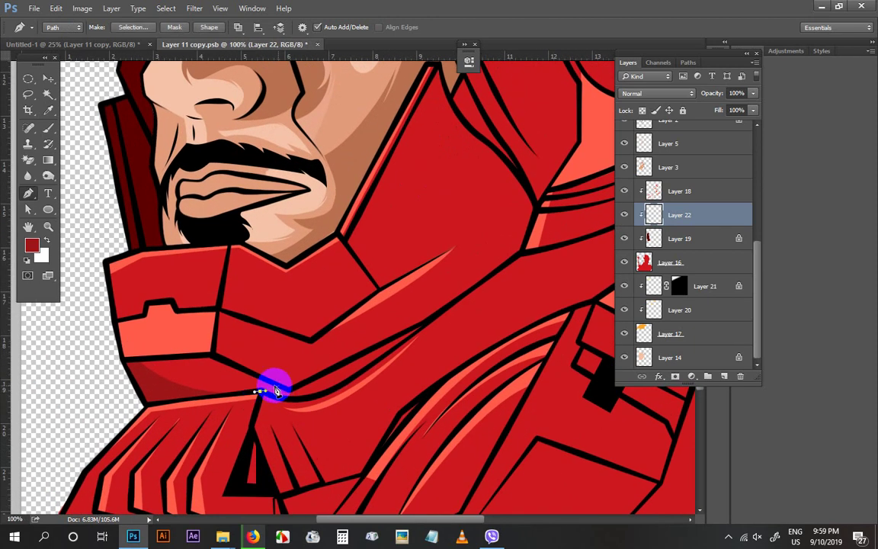
click(288, 389)
click(428, 322)
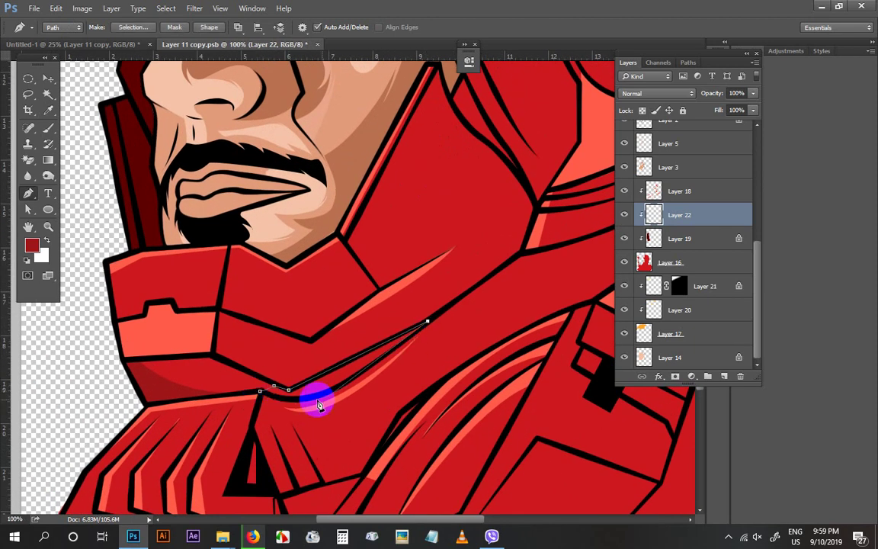
drag(300, 399, 268, 402)
click(260, 391)
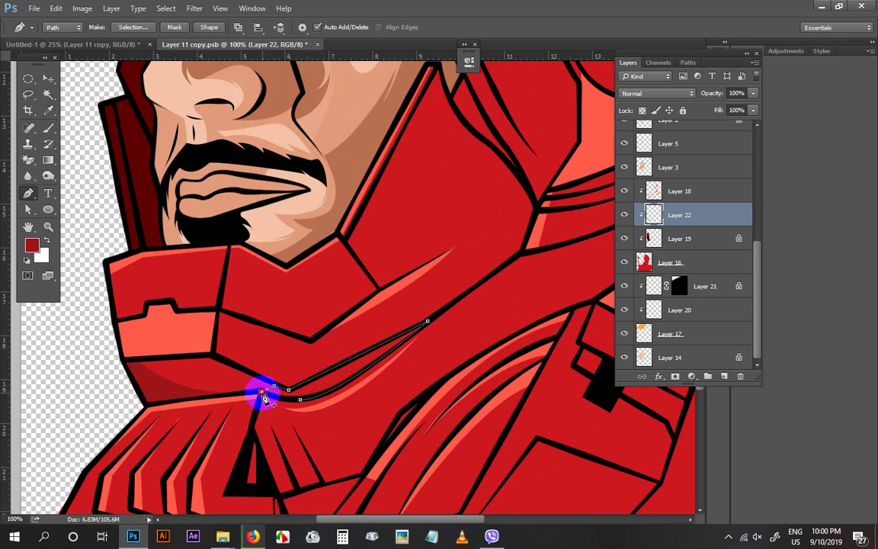
key(ctrl+Return)
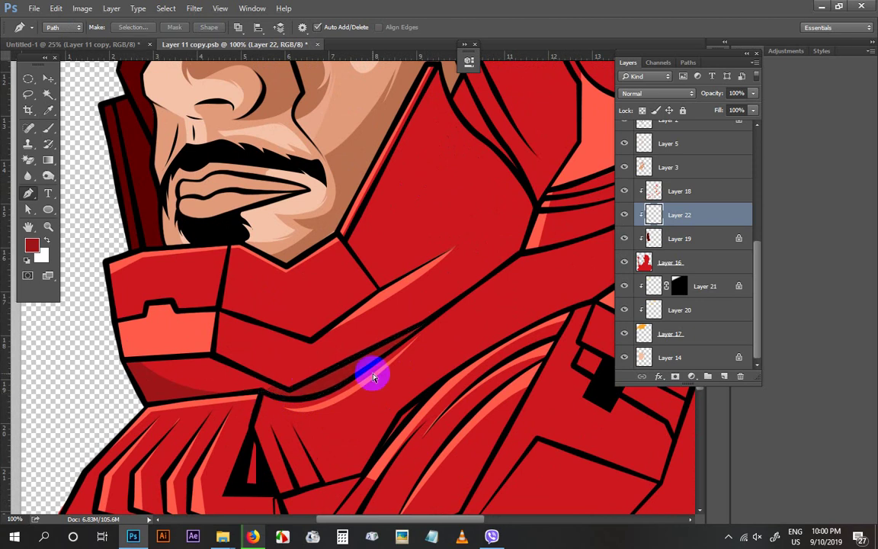
Outline a shadow across the neck armor between the helmet base and the shoulder pad, fill it with dark red and deselect
key(ctrl+minus)
drag(411, 362, 288, 349)
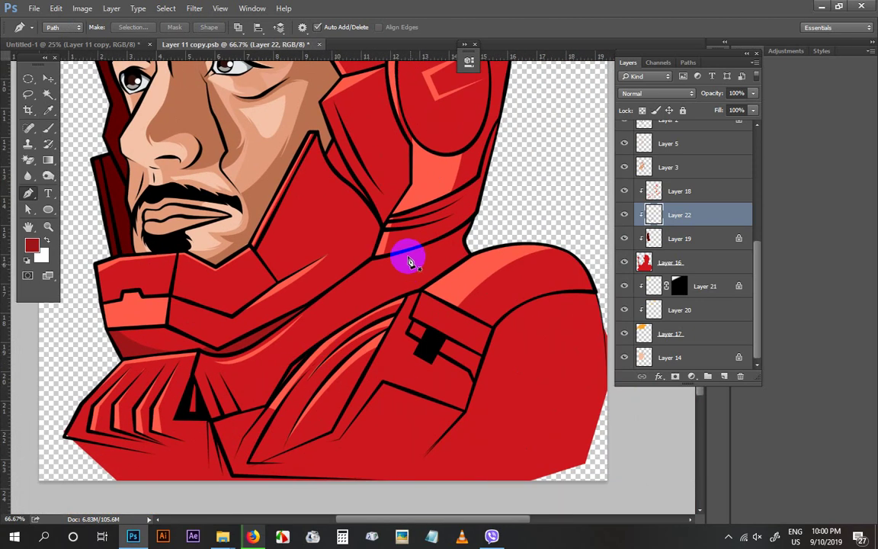
click(410, 250)
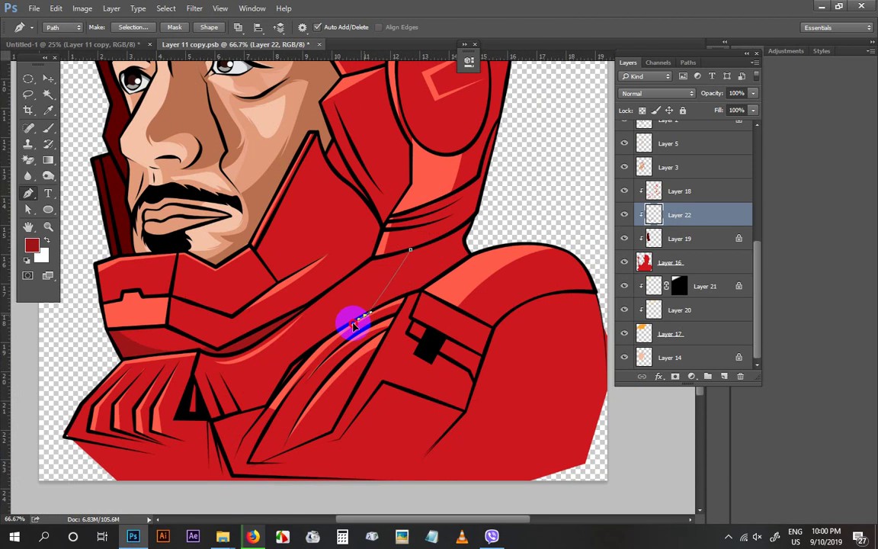
drag(364, 316, 421, 294)
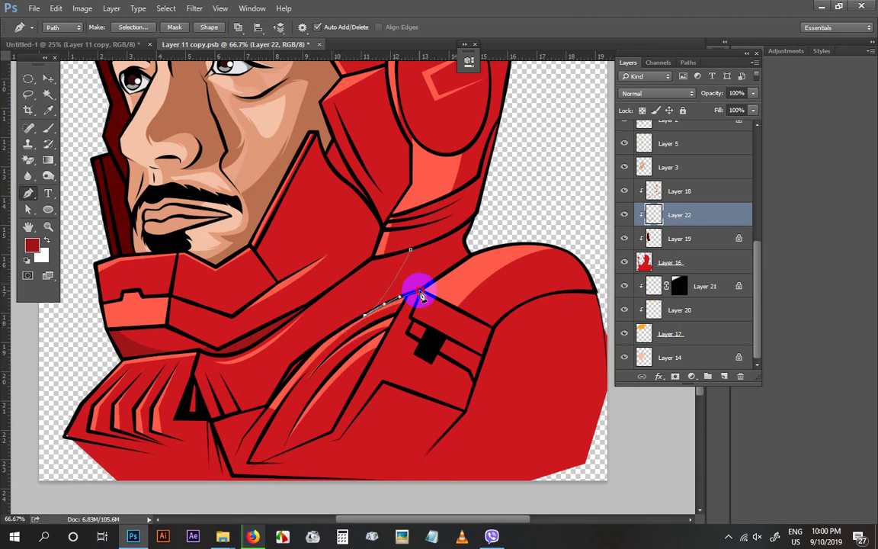
drag(471, 254, 353, 308)
key(ctrl+Return)
key(alt+BackSpace)
key(ctrl+d)
Outline a crescent shadow along the rear edge of the helmet's oval ear disc, fill it with dark red and deselect
drag(403, 279, 373, 327)
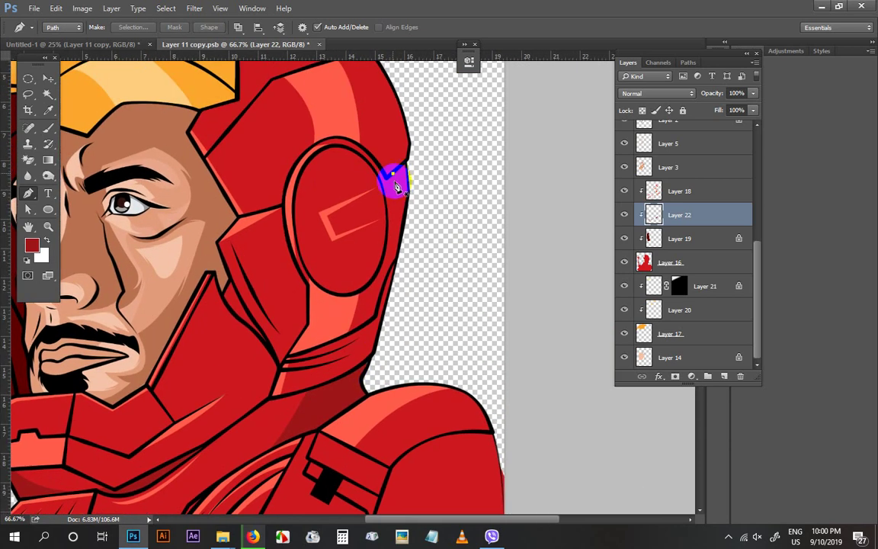
click(374, 288)
drag(361, 291, 318, 280)
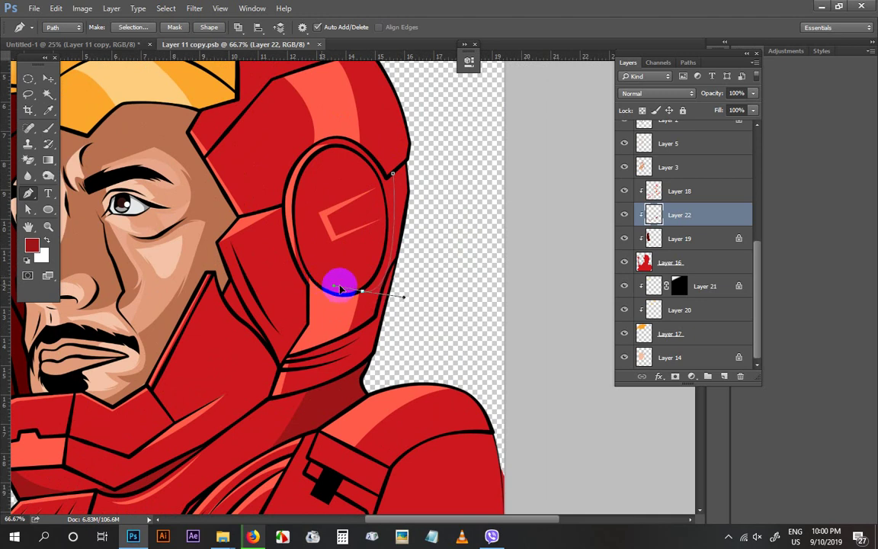
drag(387, 214, 385, 176)
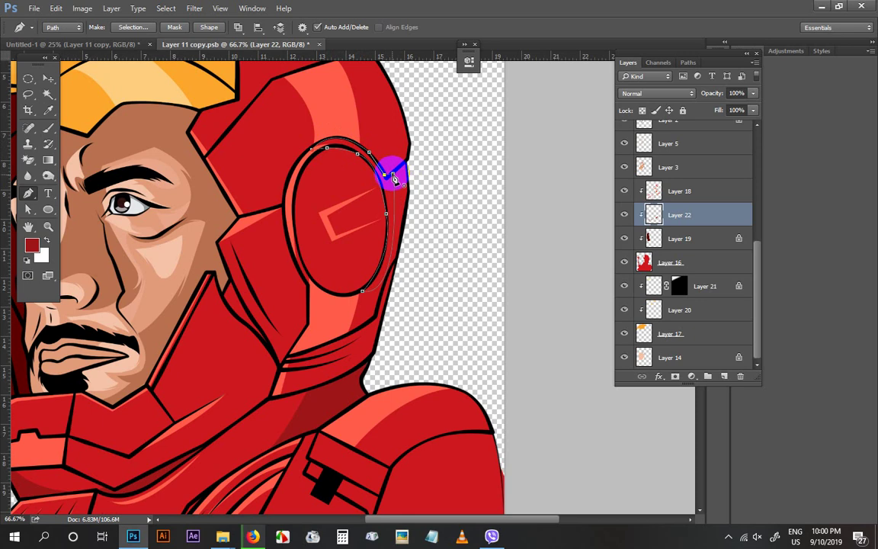
key(ctrl+Return)
key(alt+BackSpace)
key(ctrl+d)
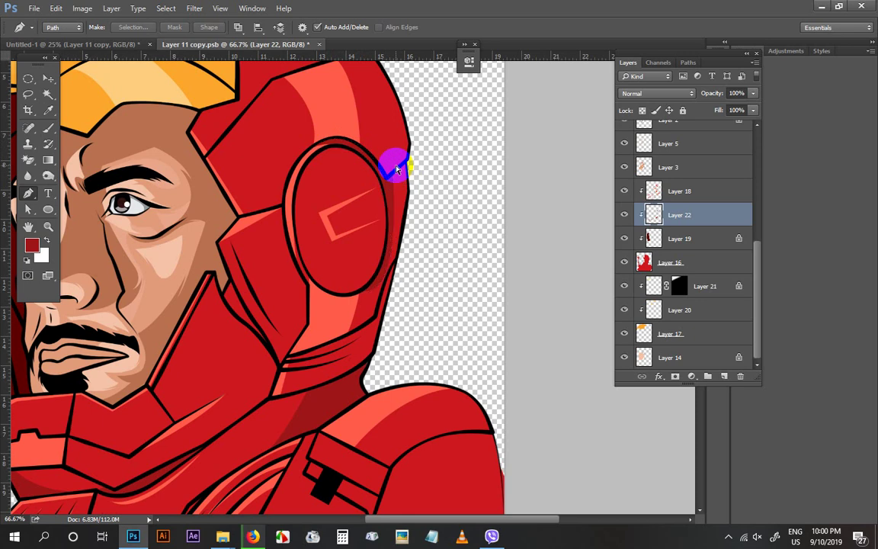
Outline a shadow between the ear disc's rear edge and the back of the helmet, fill it with dark red and deselect
drag(449, 266, 452, 242)
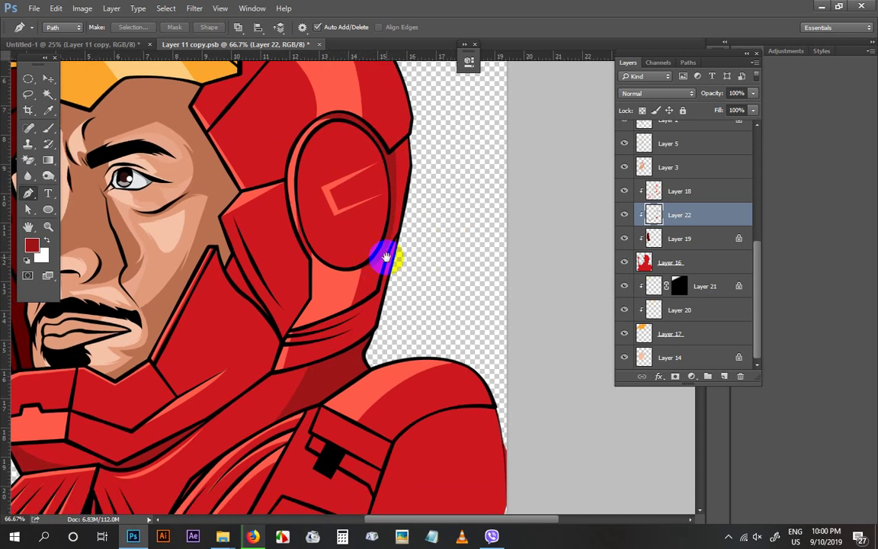
drag(379, 264, 360, 300)
click(346, 300)
drag(385, 252, 370, 276)
click(382, 180)
click(369, 190)
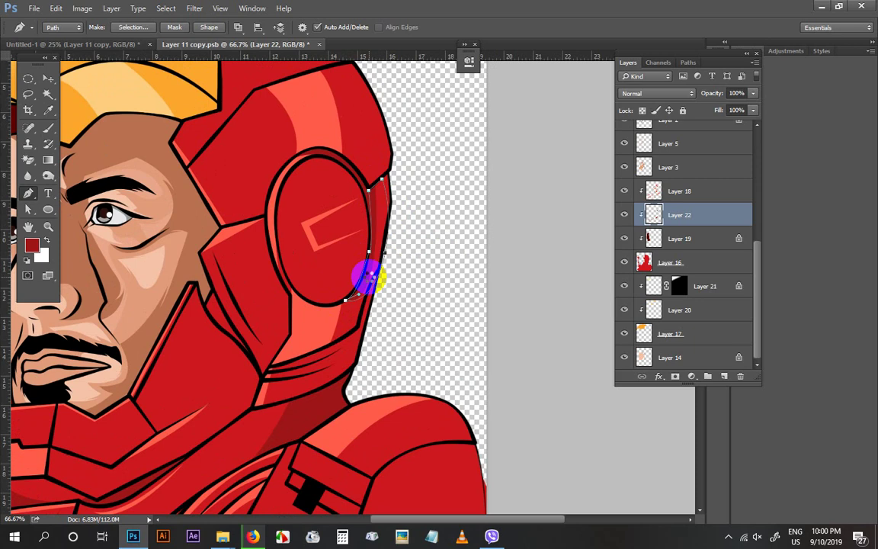
key(ctrl+Return)
key(alt+BackSpace)
key(ctrl+d)
Outline a thin shadow along the inner edge of the angular mark on the ear disc, fill it with dark red and deselect
drag(401, 242, 409, 294)
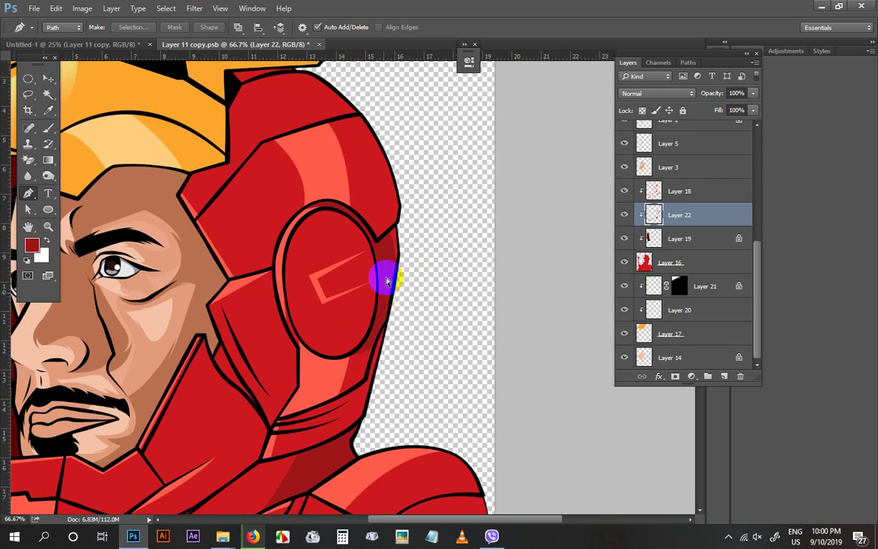
scroll(386, 282, up, 2)
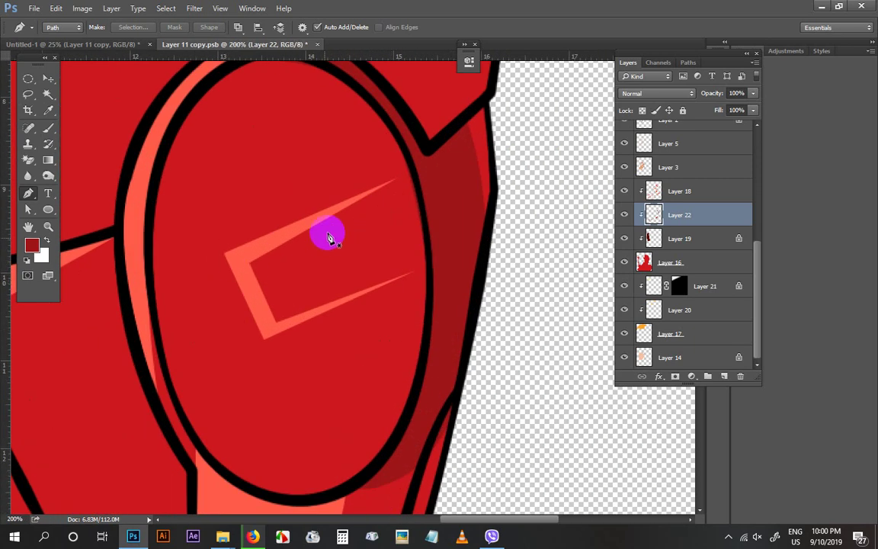
scroll(309, 305, down, 1)
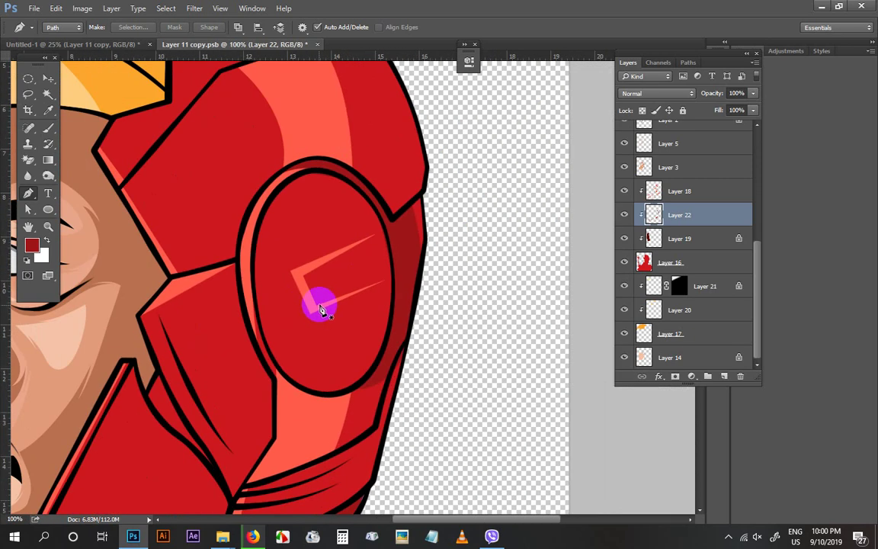
click(320, 303)
click(312, 277)
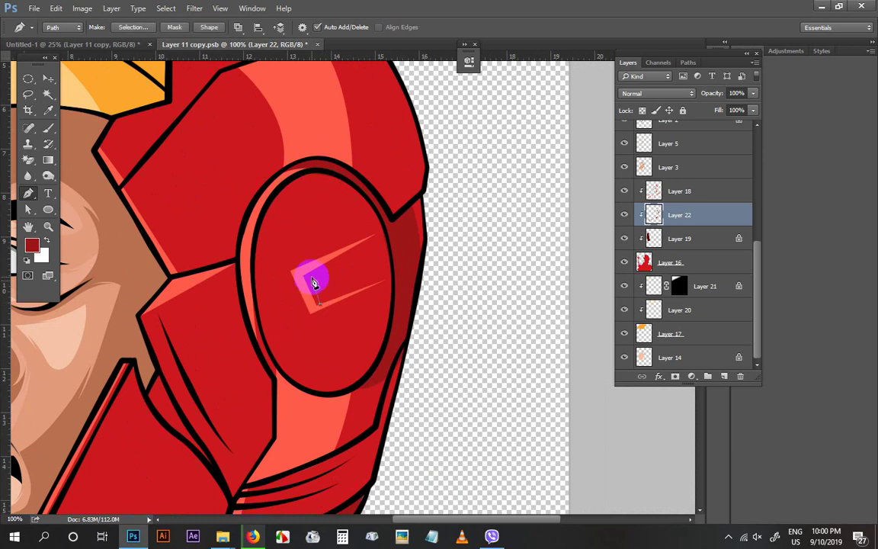
click(376, 234)
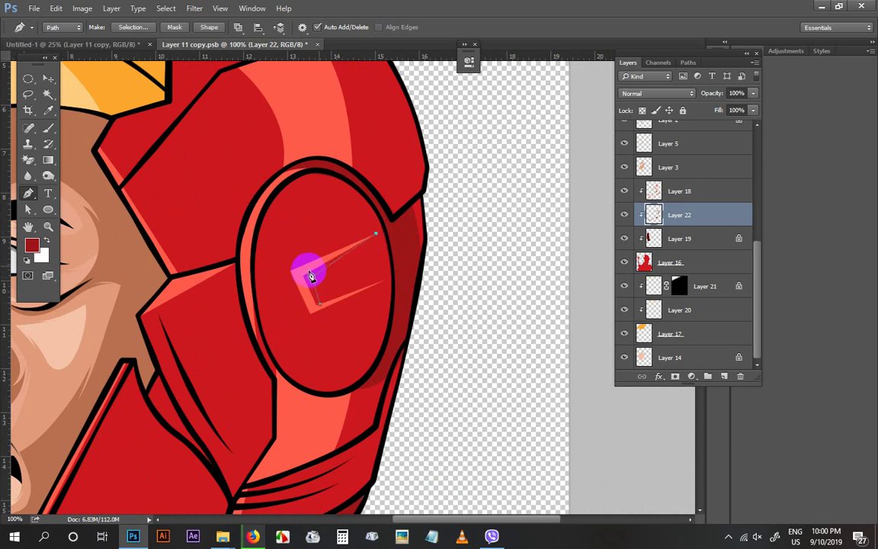
click(304, 276)
click(318, 309)
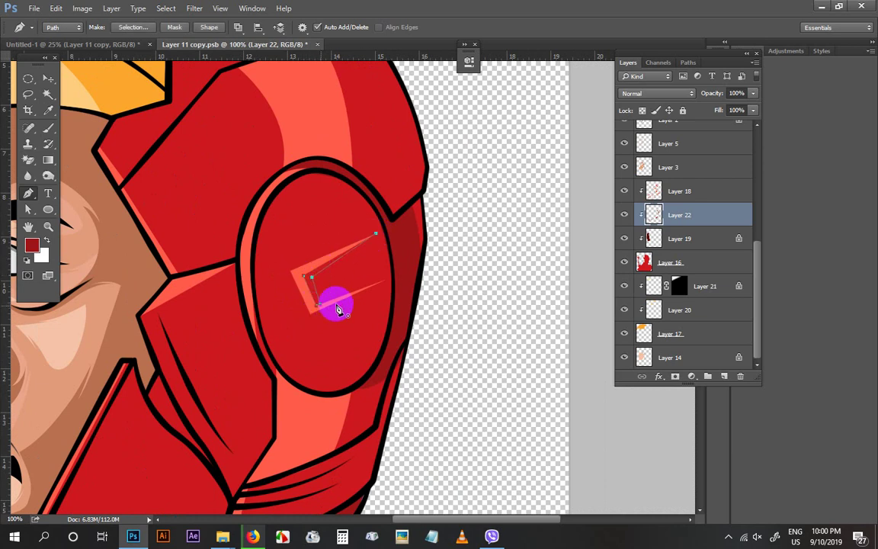
key(ctrl+Return)
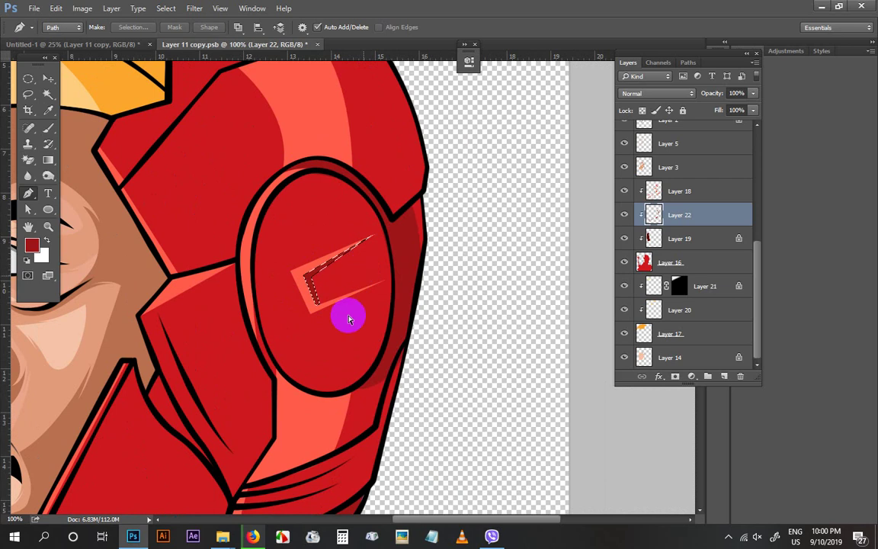
key(ctrl+d)
Outline the narrow gap between the cheek guard and the tall collar plate, fill it with dark red and deselect
key(ctrl+minus)
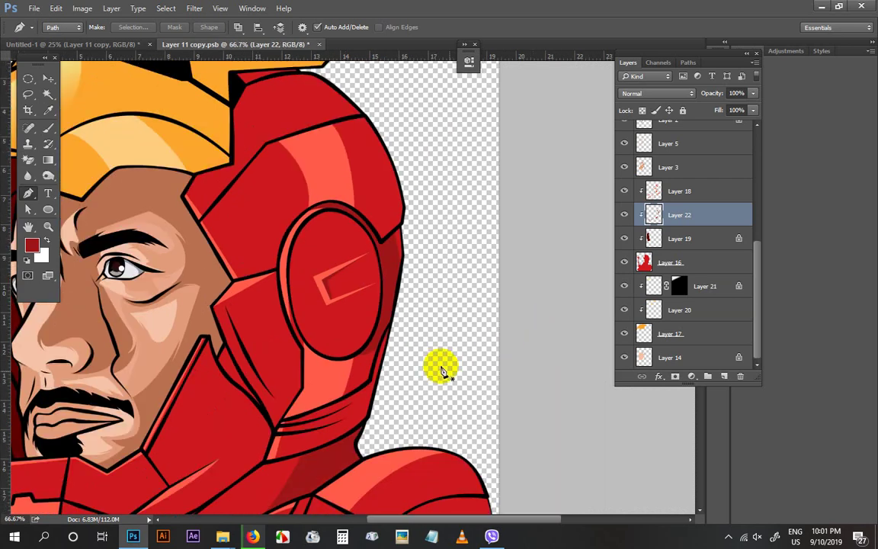
drag(441, 367, 397, 303)
key(ctrl+minus)
key(ctrl+plus)
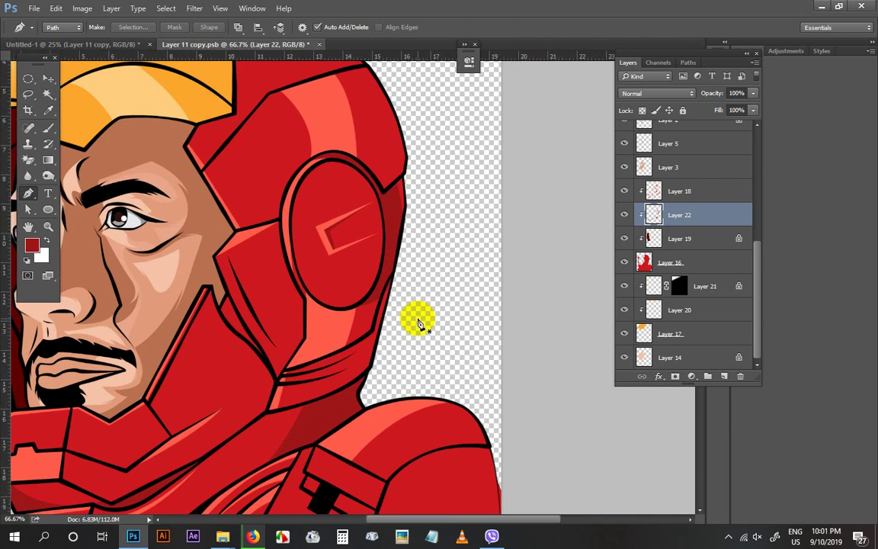
drag(400, 343, 421, 258)
click(279, 226)
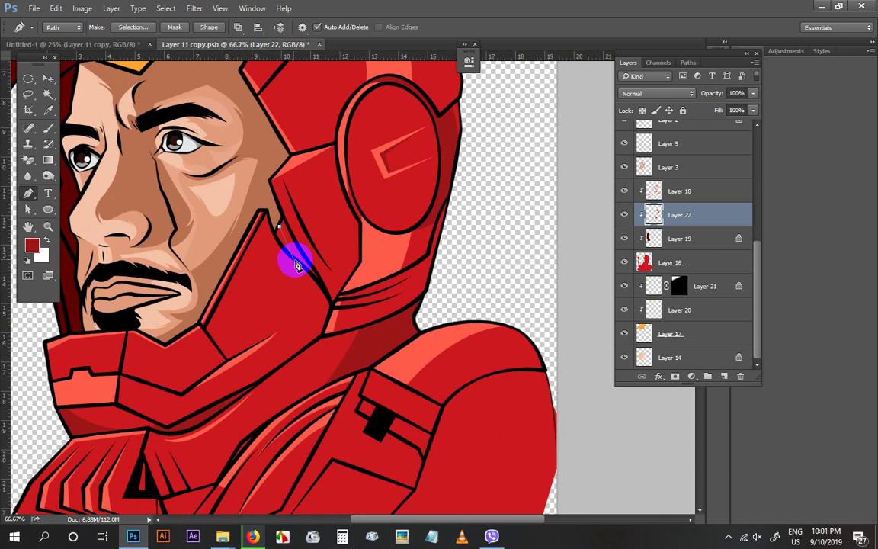
drag(295, 260, 321, 284)
click(320, 283)
click(304, 257)
click(283, 222)
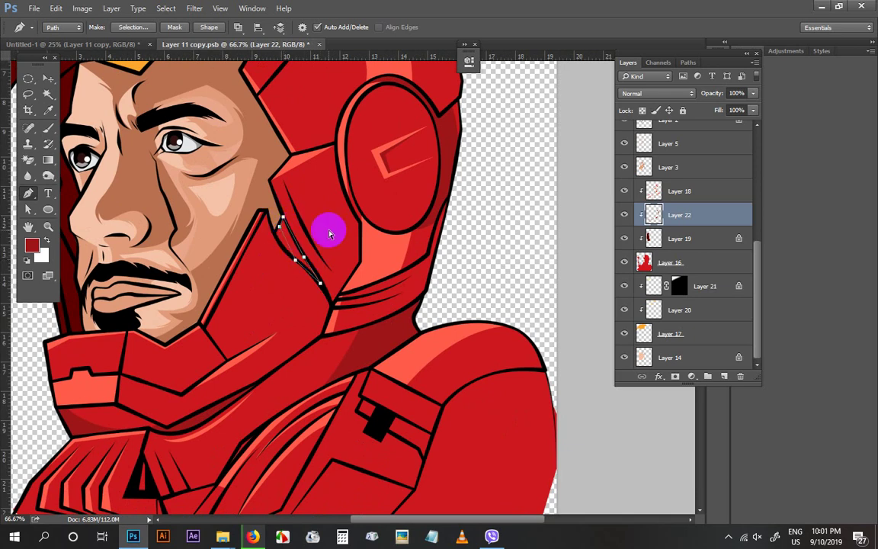
key(ctrl+Return)
key(alt+BackSpace)
key(ctrl+d)
Outline a curved shadow along the helmet's back edge, from the gold visor hinge to the notch behind the ear disc, and fill it with dark red
drag(319, 159, 295, 341)
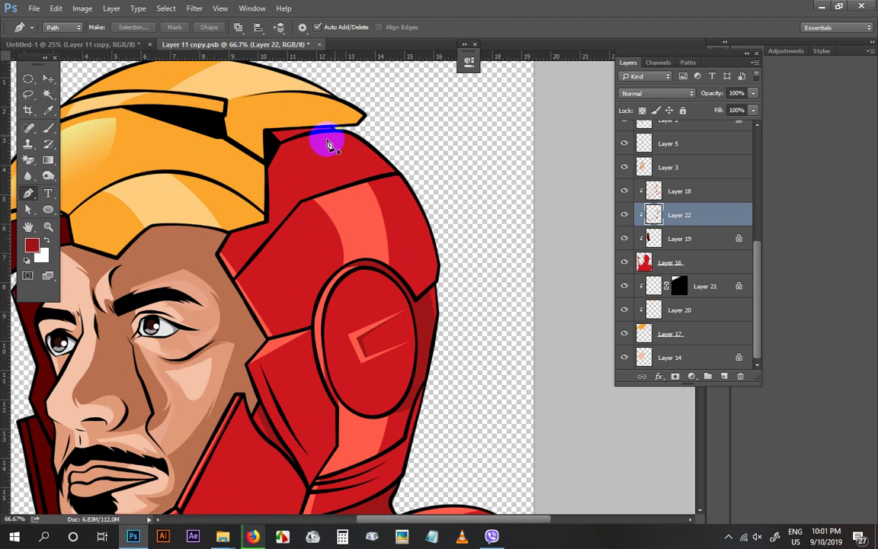
click(276, 143)
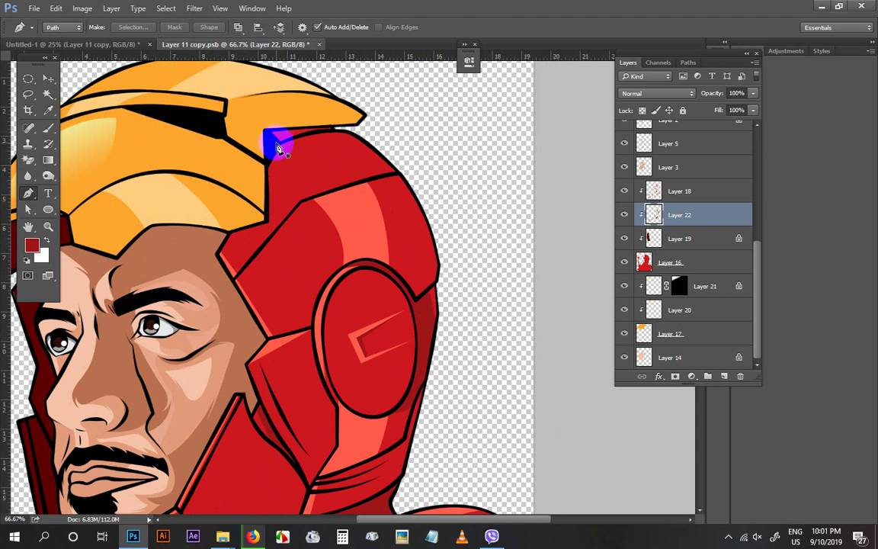
mouse_move(373, 179)
mouse_down()
mouse_move(401, 215)
mouse_move(387, 178)
mouse_up()
drag(409, 286, 396, 331)
drag(415, 300, 428, 288)
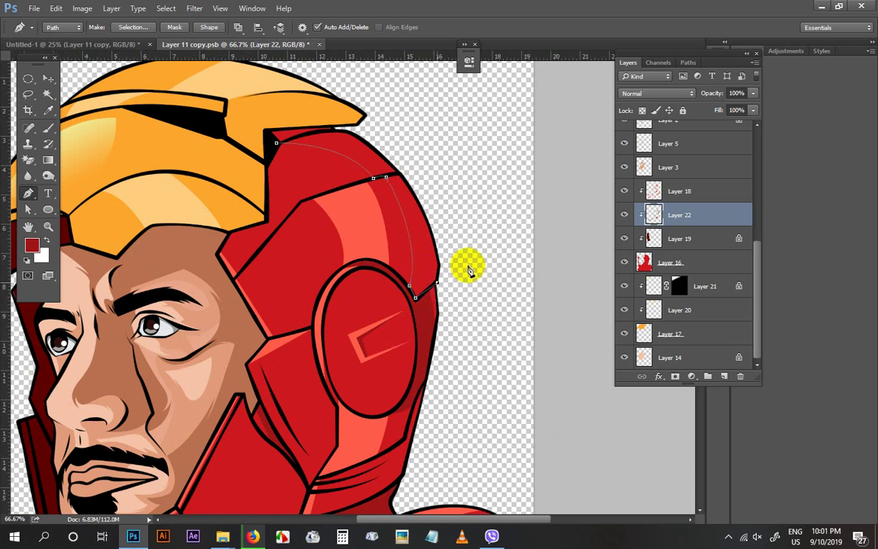
click(501, 236)
drag(426, 143, 343, 128)
click(267, 125)
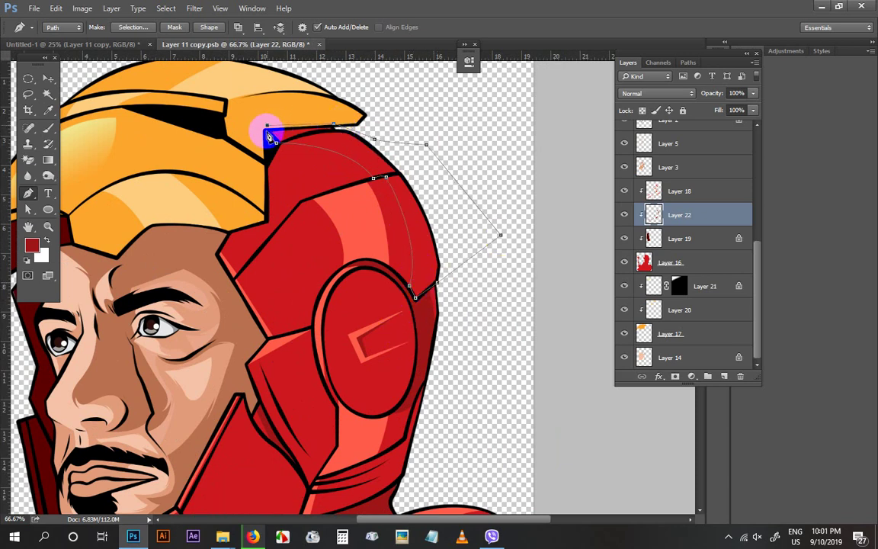
drag(268, 133, 275, 134)
key(ctrl+Return)
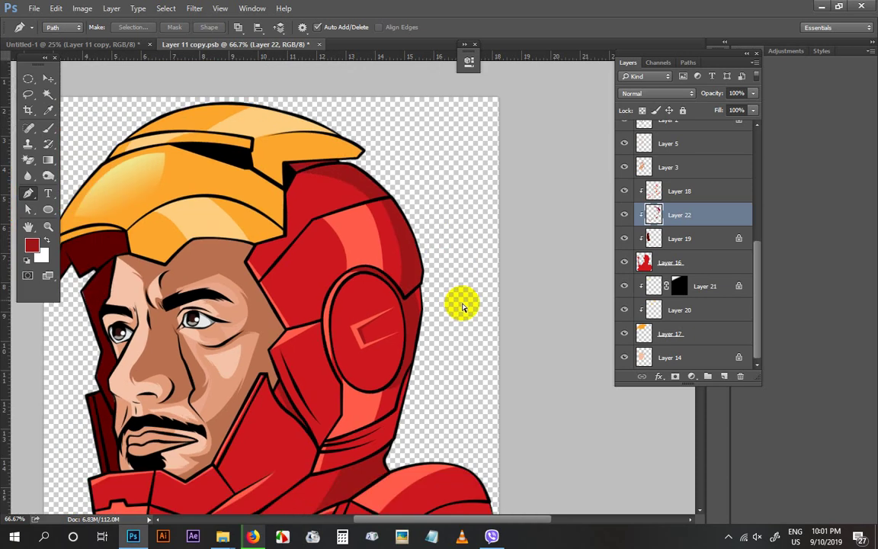
Outline a small patch on the helmet's rear edge just below the notch behind the ear disc and fill it with dark red
drag(456, 341, 413, 272)
click(387, 236)
click(389, 283)
click(413, 244)
click(402, 233)
key(ctrl+Return)
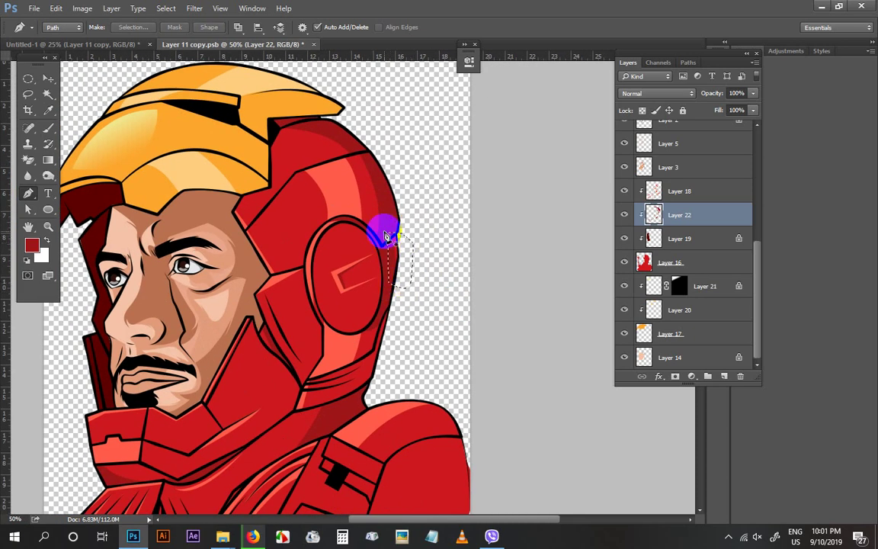
Outline a curved shadow down the lower back of the helmet to the nape and fill it with dark red
scroll(387, 237, down, 3)
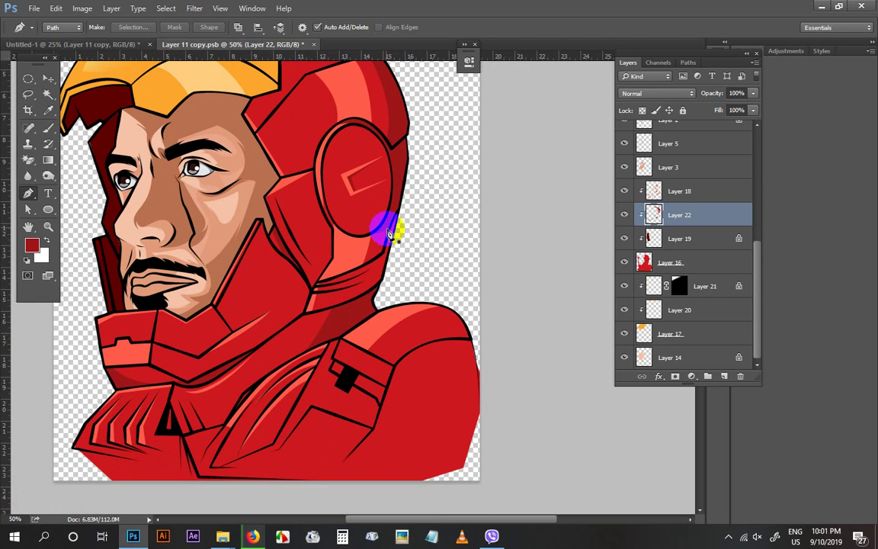
click(387, 231)
drag(350, 301, 399, 289)
click(421, 272)
click(441, 212)
click(432, 181)
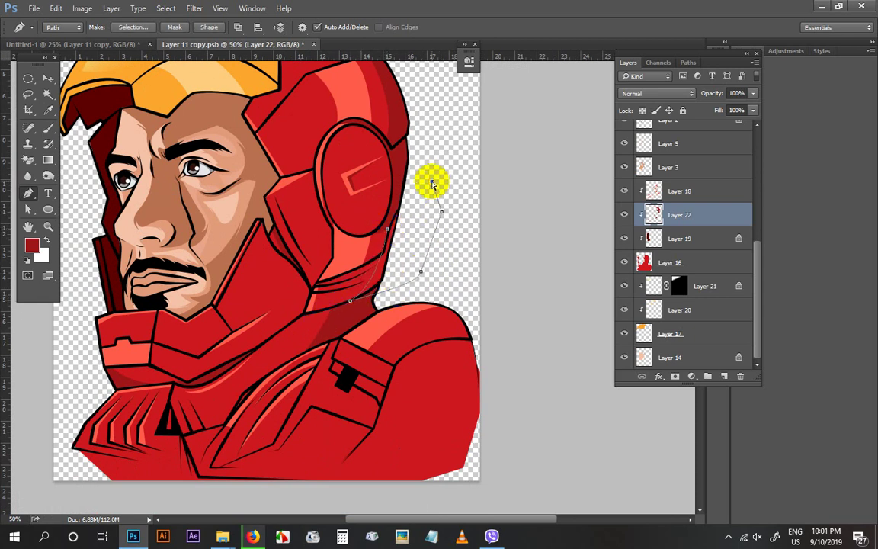
Outline the upper arm together with the lower rim of the shoulder pad using the Pen tool, and fill the area with dark red
scroll(443, 265, down, 3)
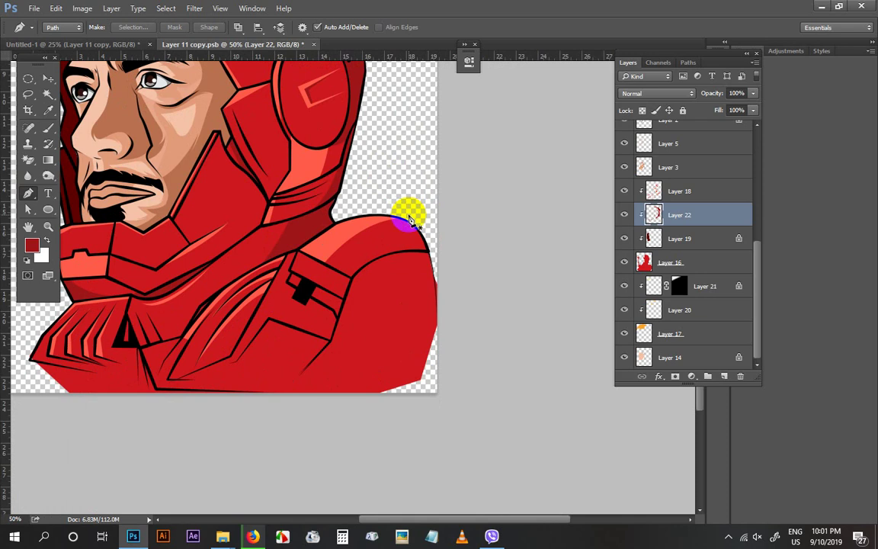
drag(341, 273, 363, 255)
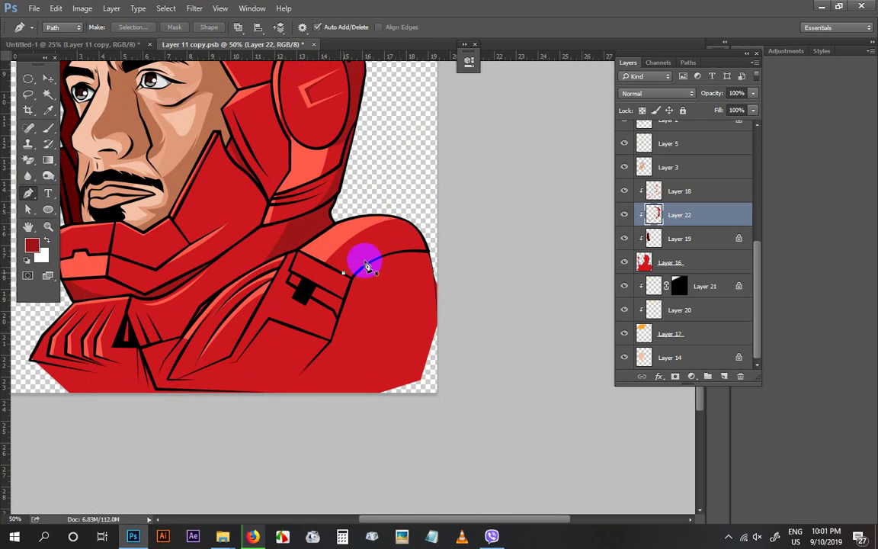
drag(425, 241, 468, 250)
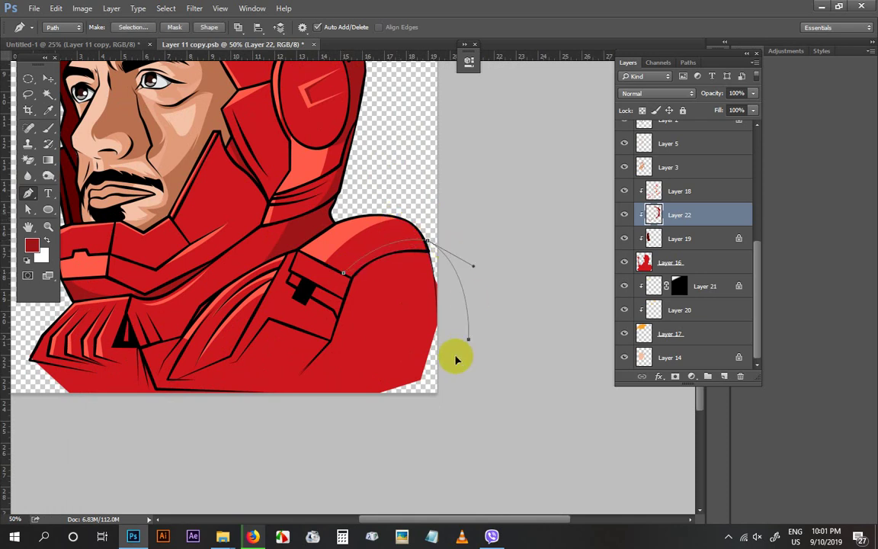
click(435, 384)
click(339, 406)
click(300, 378)
click(329, 342)
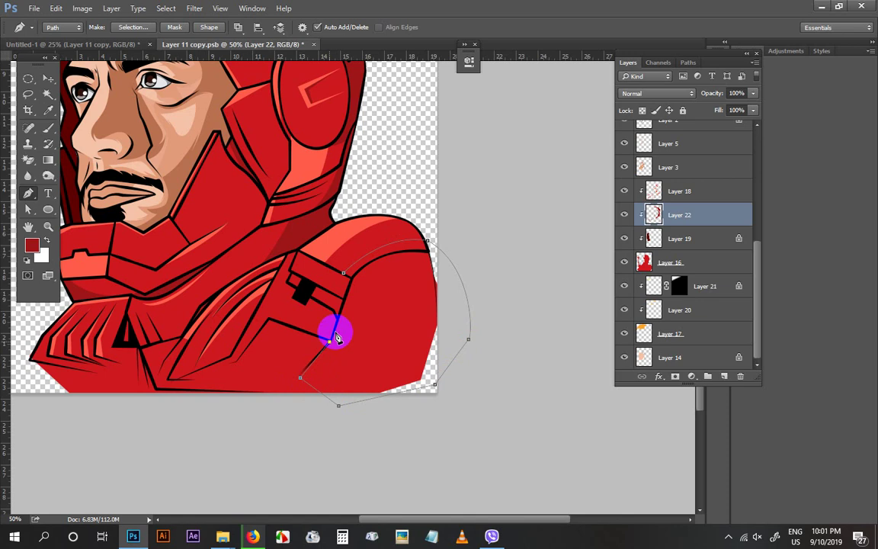
drag(343, 273, 366, 298)
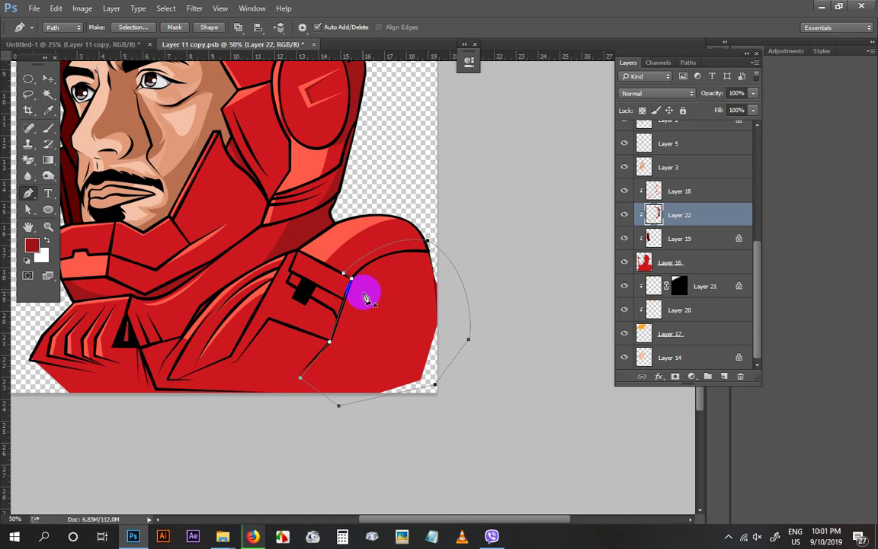
key(ctrl+Return)
key(alt+BackSpace)
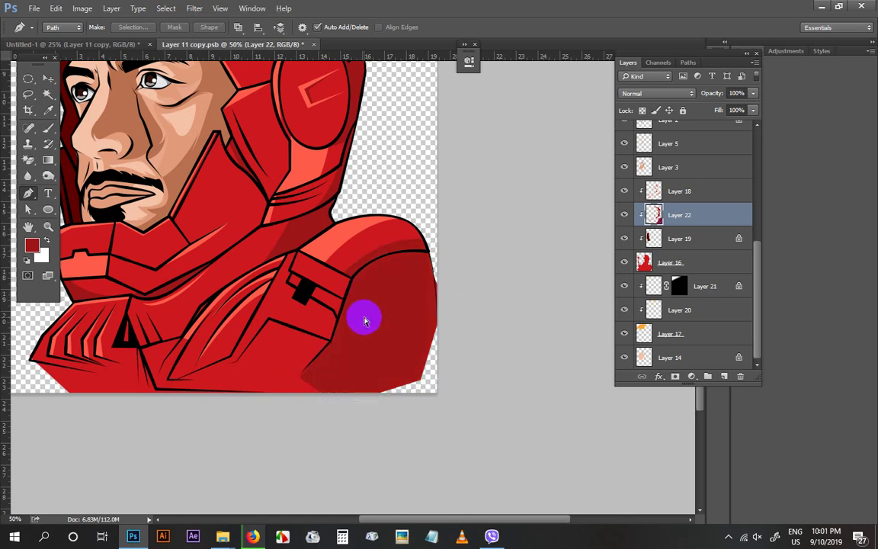
scroll(382, 318, up, 2)
key(ctrl+minus)
click(409, 440)
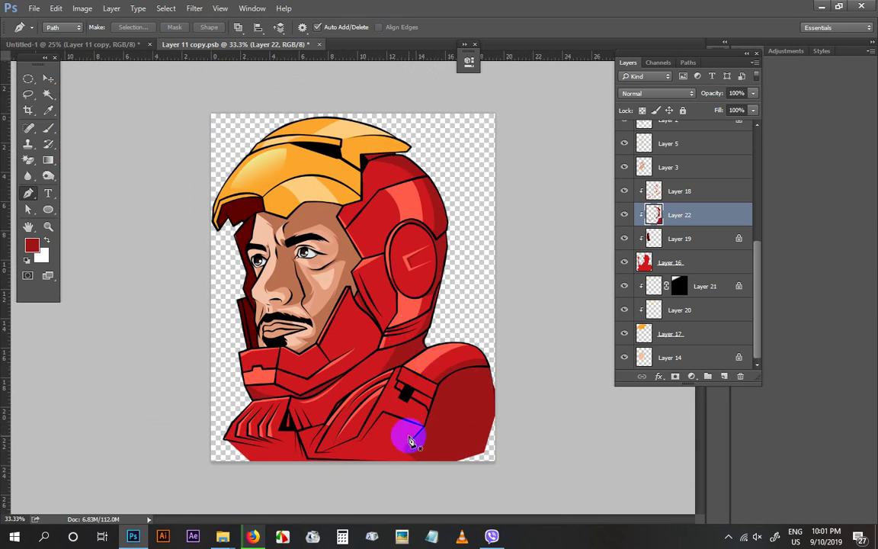
key(ctrl+Return)
key(alt+BackSpace)
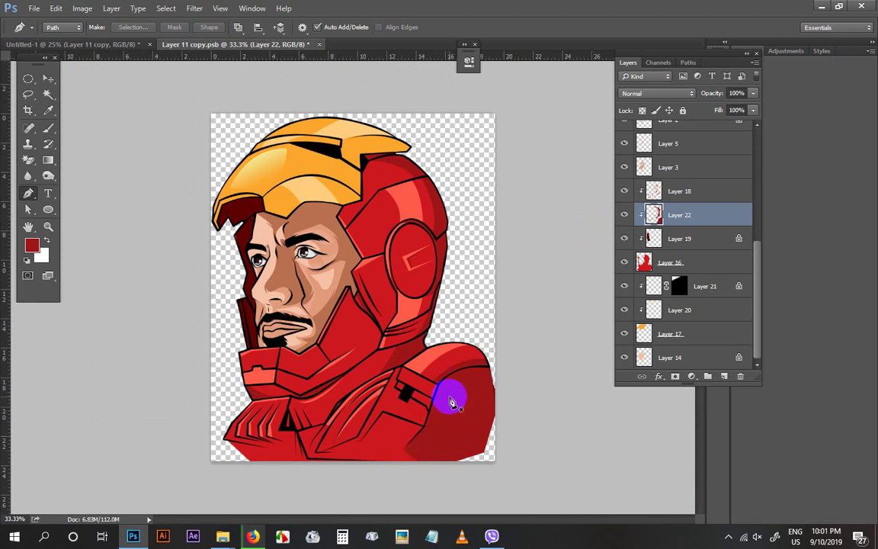
Outline a curved shadow along the lower edge of the collar plate beneath the chin, fill it with dark red and deselect
key(ctrl+plus)
drag(262, 384, 254, 307)
key(ctrl+plus)
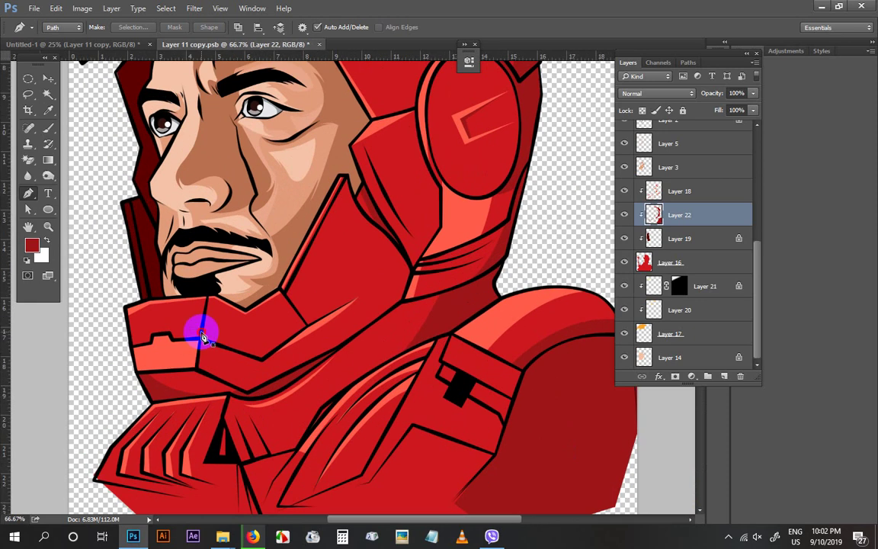
click(201, 333)
drag(251, 356, 359, 288)
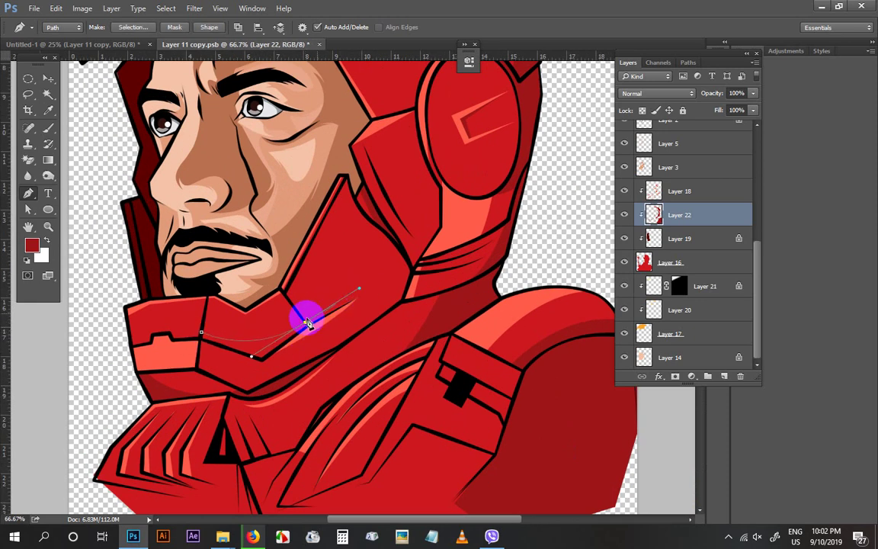
drag(306, 327, 260, 363)
click(202, 333)
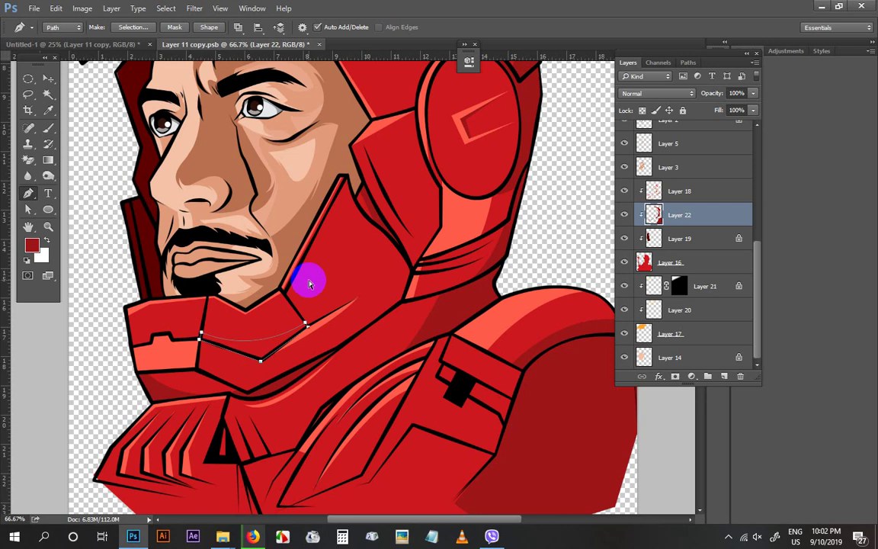
key(ctrl+Return)
key(alt+BackSpace)
key(ctrl+d)
Fit the whole portrait in view, switch to the Move tool and deselect all layers
drag(314, 312, 414, 273)
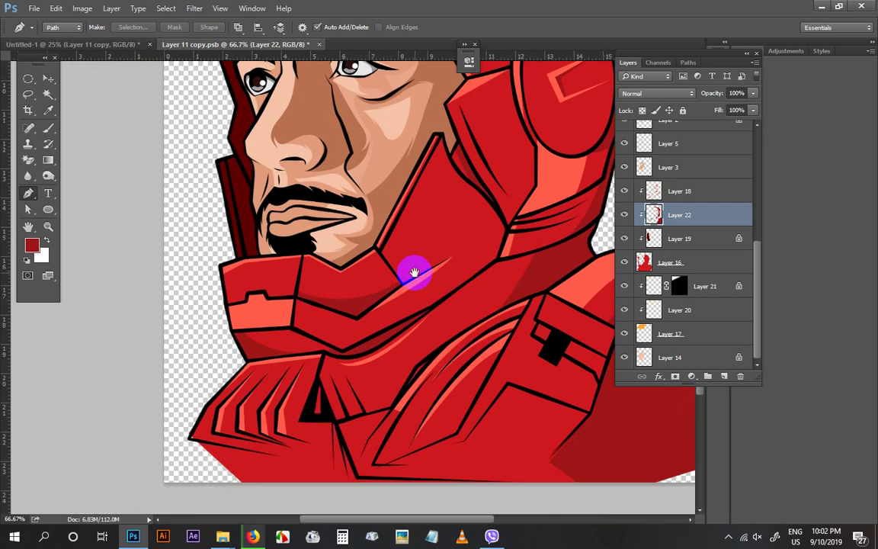
key(ctrl+minus)
drag(416, 357, 495, 338)
key(ctrl+0)
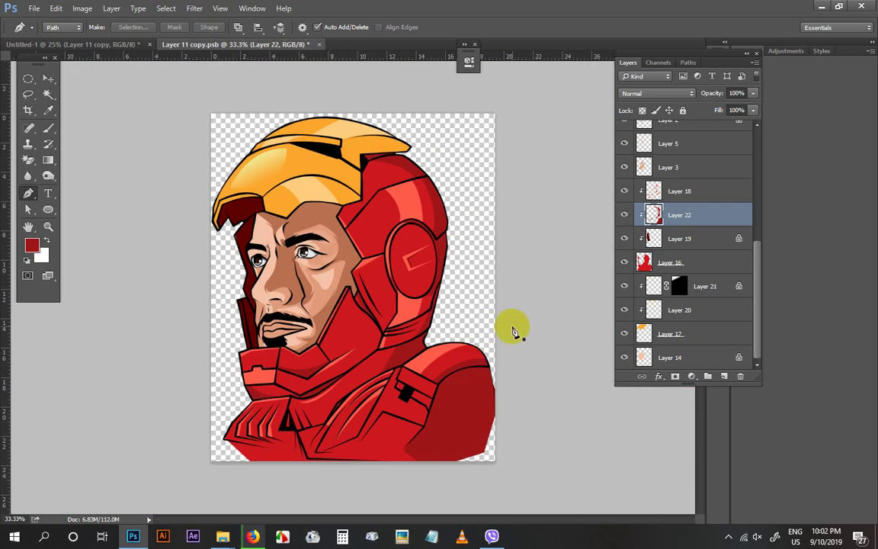
key(v)
click(526, 341)
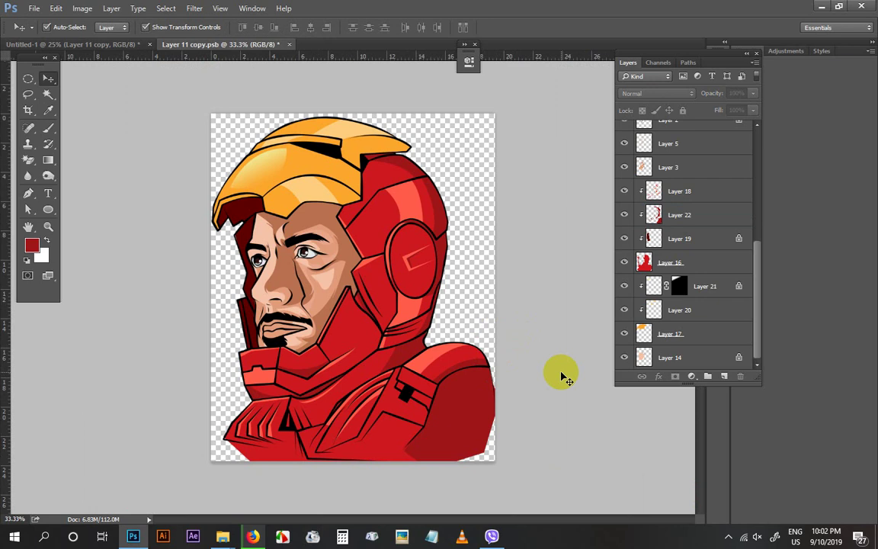
Outline a zigzag shadow across the chest folds beside the black triangular notch with the Pen tool and fill it with dark red on Layer 22
key(p)
key(ctrl+plus)
drag(297, 458, 306, 283)
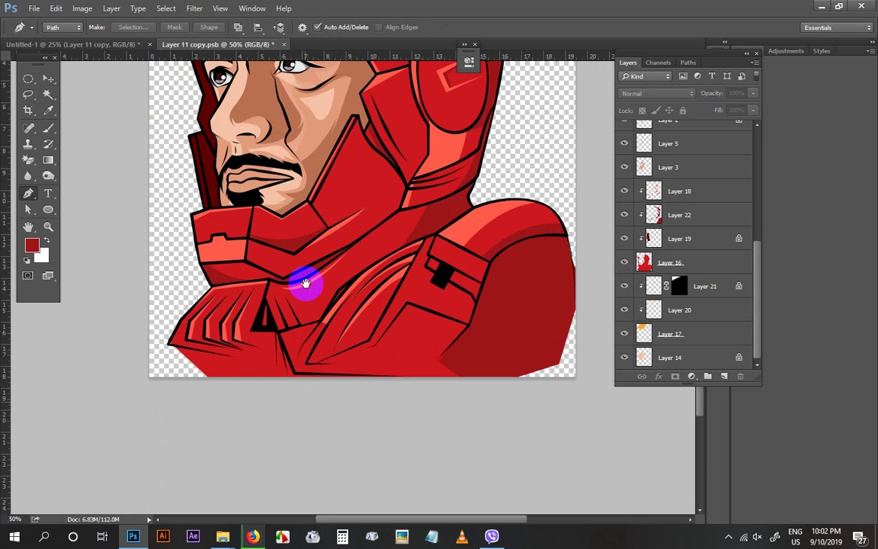
key(ctrl+plus)
key(ctrl+plus)
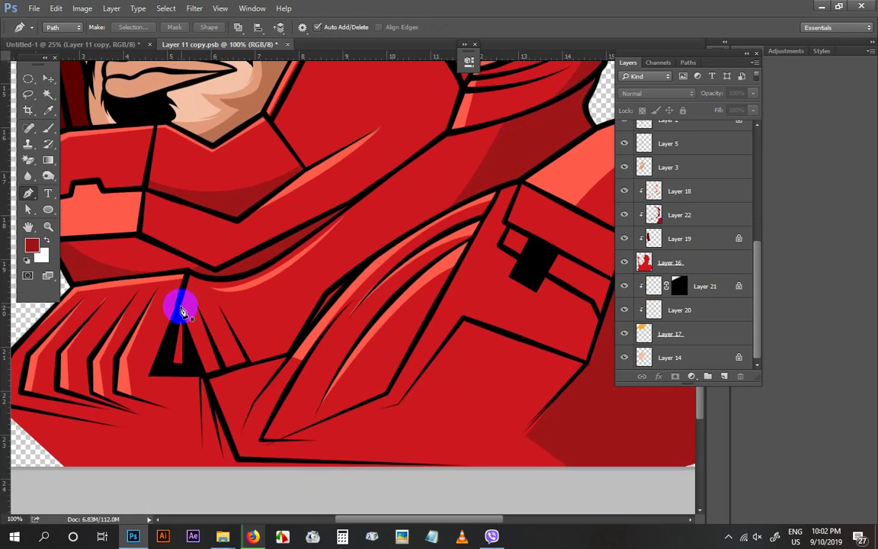
click(179, 307)
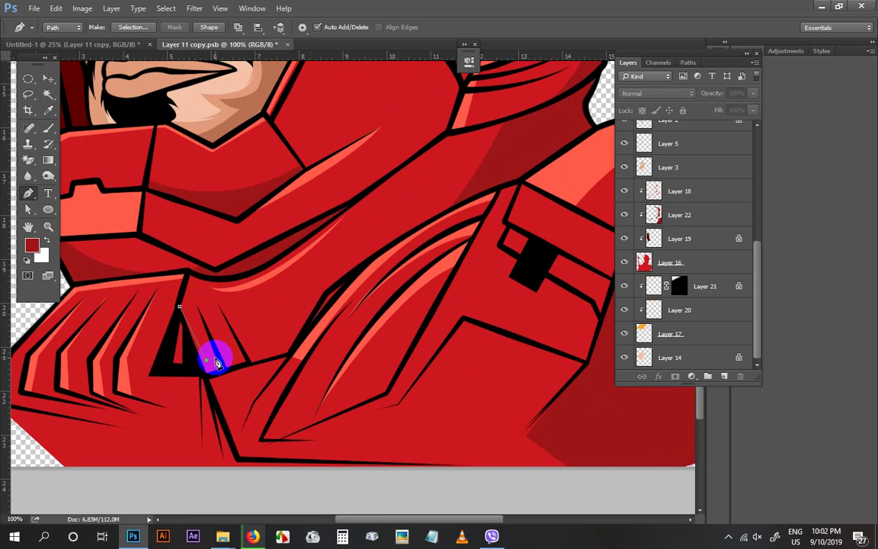
drag(207, 331, 250, 348)
click(226, 320)
drag(300, 337, 270, 387)
click(206, 378)
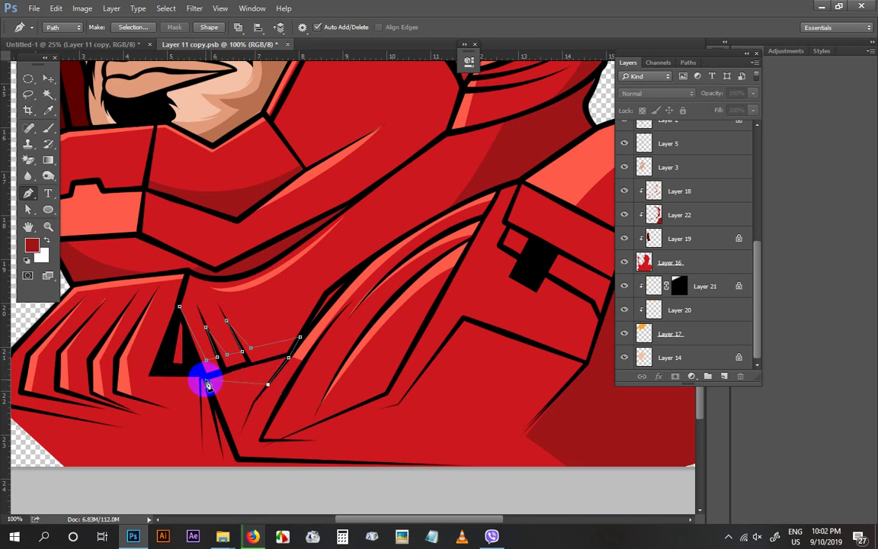
key(ctrl+Return)
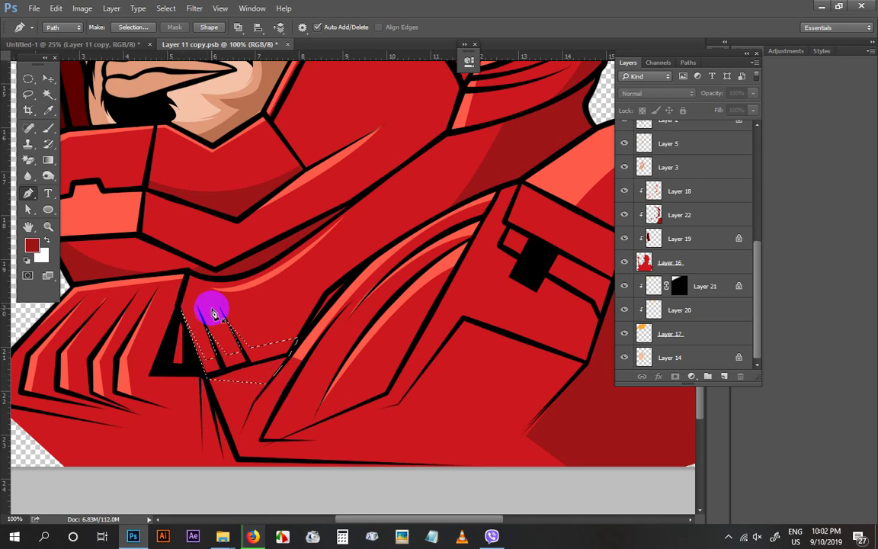
key(v)
ctrl+click(145, 263)
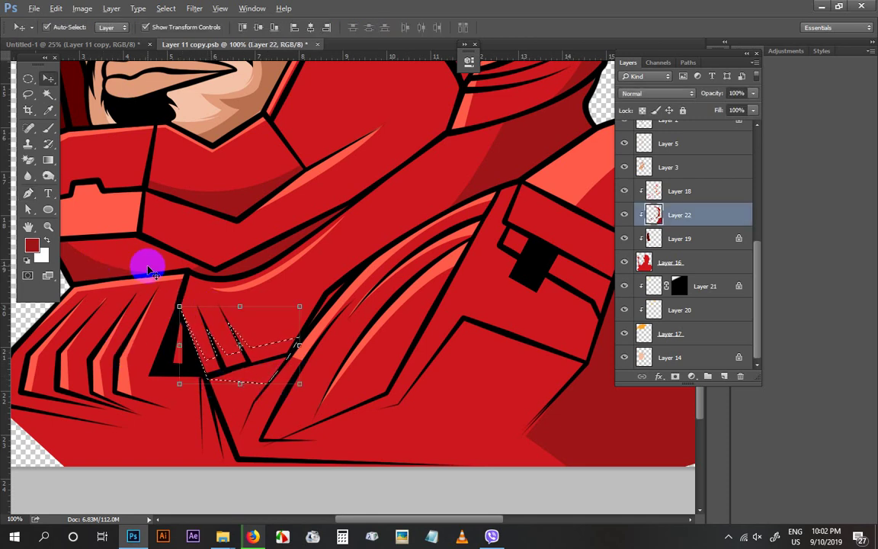
key(ctrl+d)
Outline a curved shadow along the lower edge of the innermost leaf-shaped chest plate, fill it with dark red and deselect
drag(355, 333, 342, 311)
key(p)
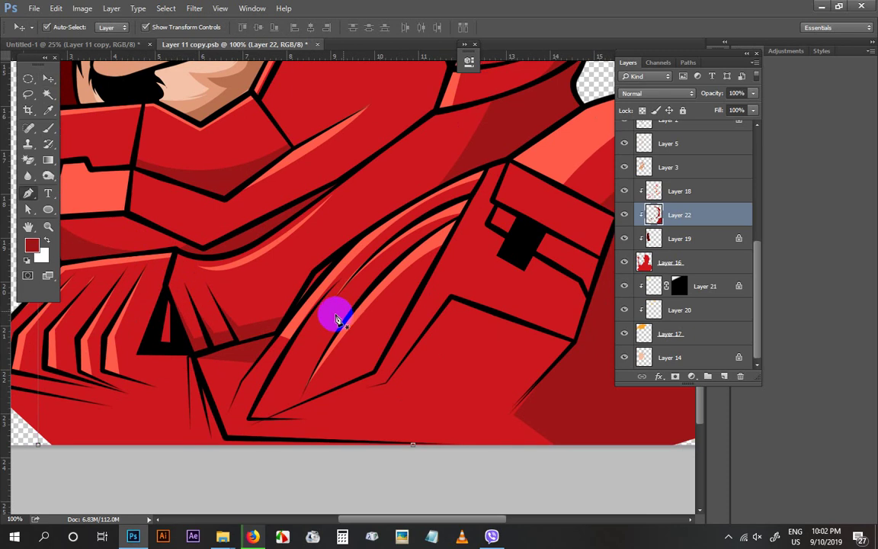
drag(308, 347, 274, 360)
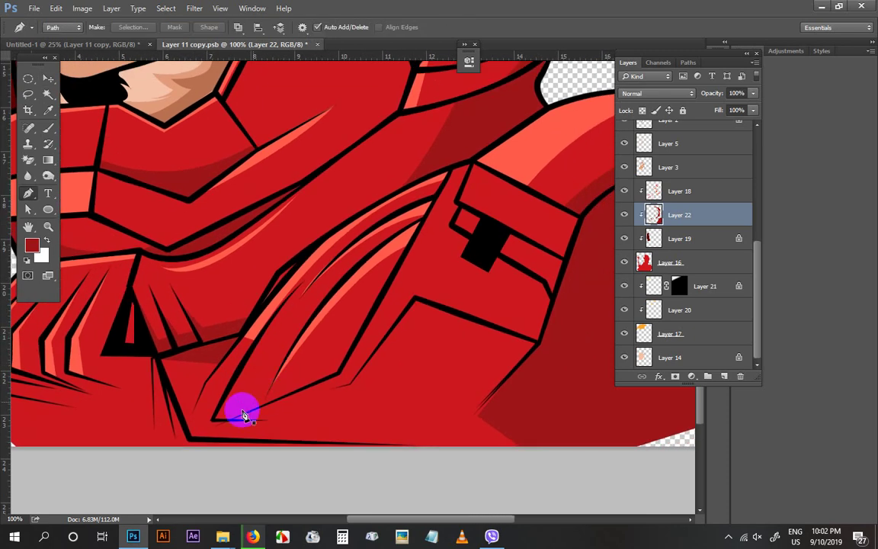
click(394, 270)
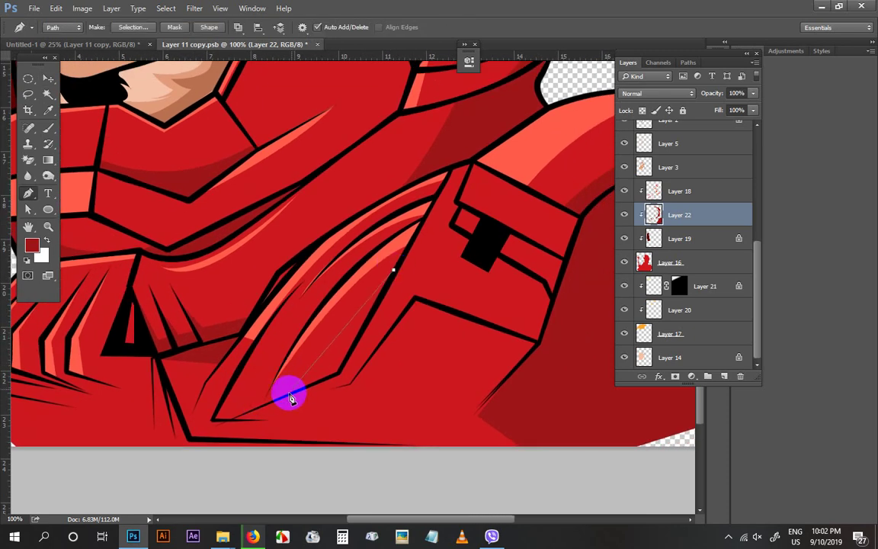
drag(287, 394, 332, 378)
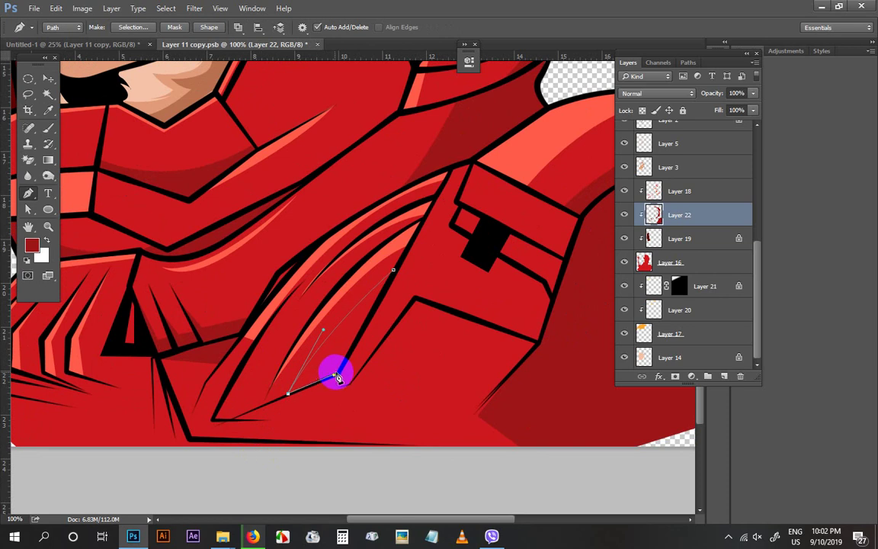
click(394, 272)
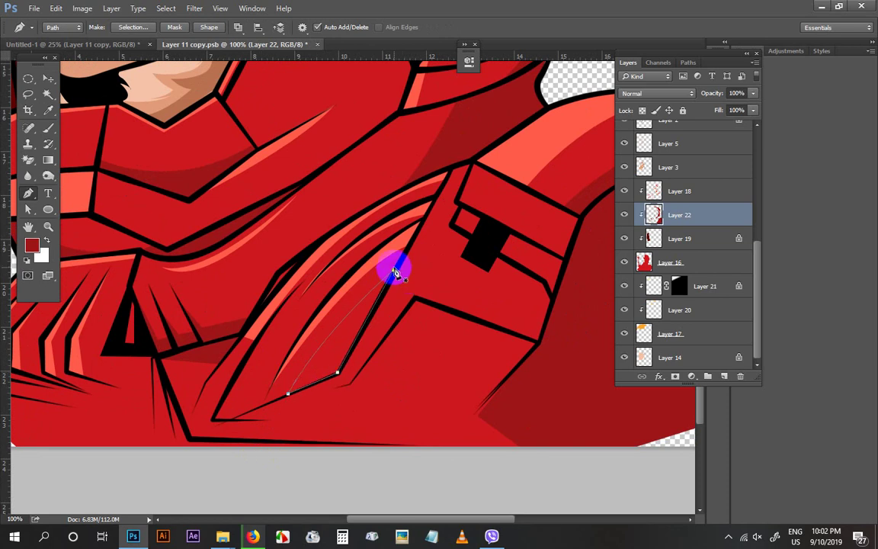
key(ctrl+Return)
key(alt+BackSpace)
key(ctrl+d)
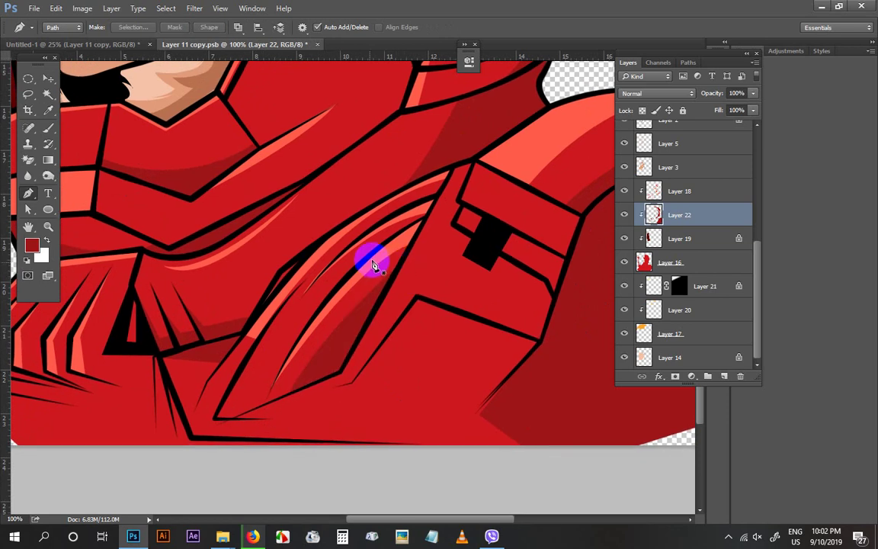
Outline a long curved shadow in the neighbouring strip of the leaf-shaped chest plate, down to its pointed tip, and fill it with dark red
click(401, 229)
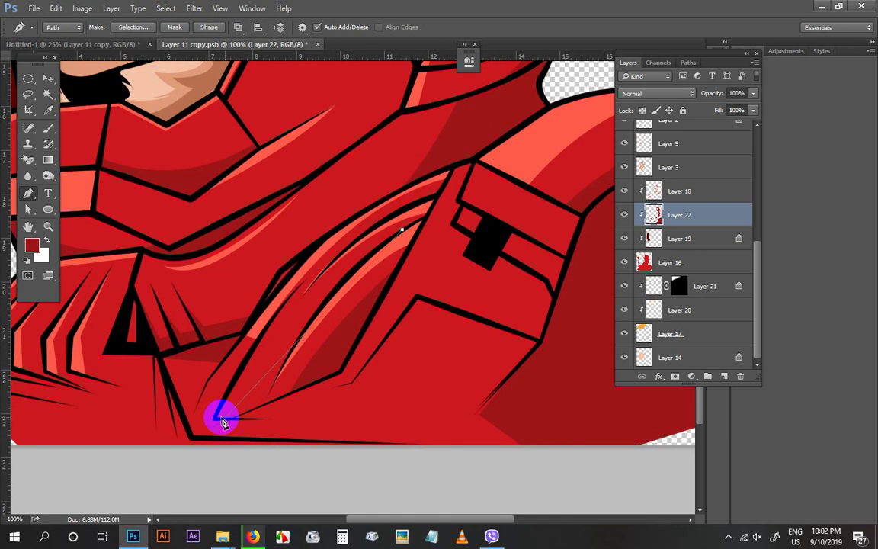
drag(216, 421, 143, 484)
drag(226, 353, 164, 481)
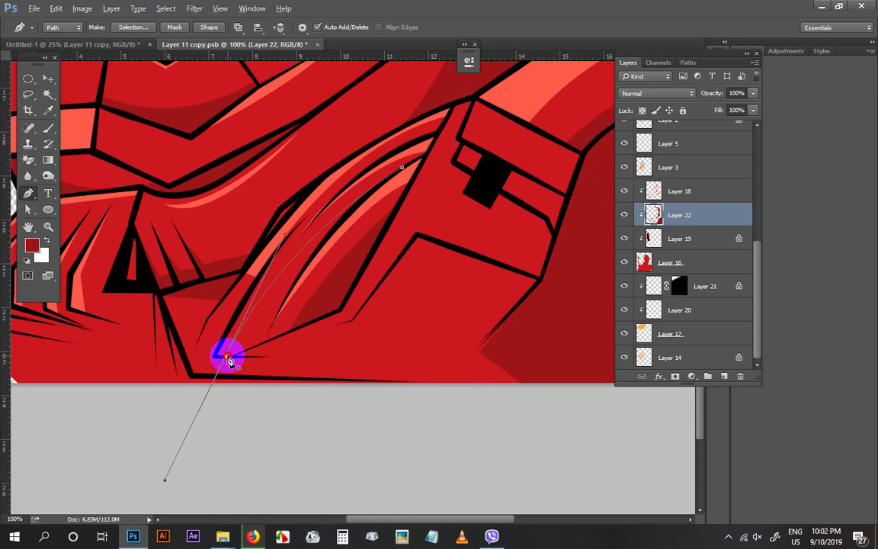
drag(234, 361, 264, 342)
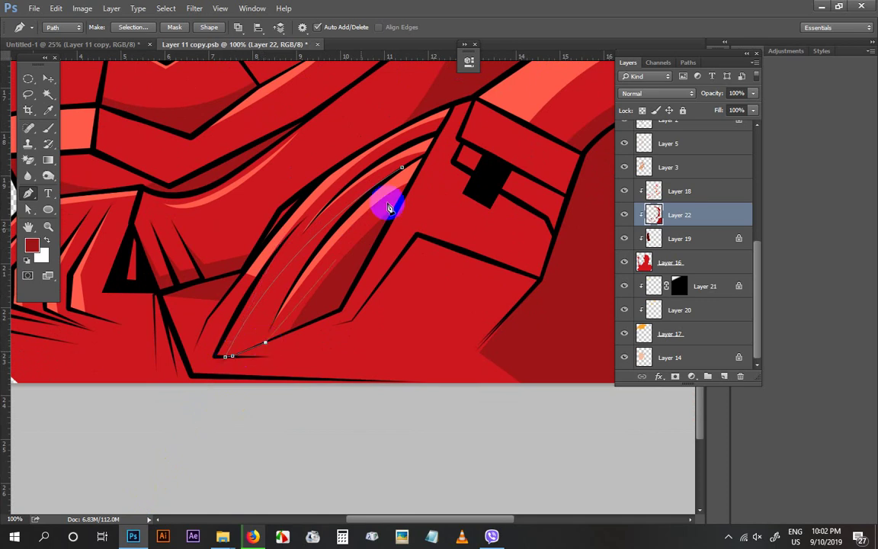
click(405, 169)
click(467, 127)
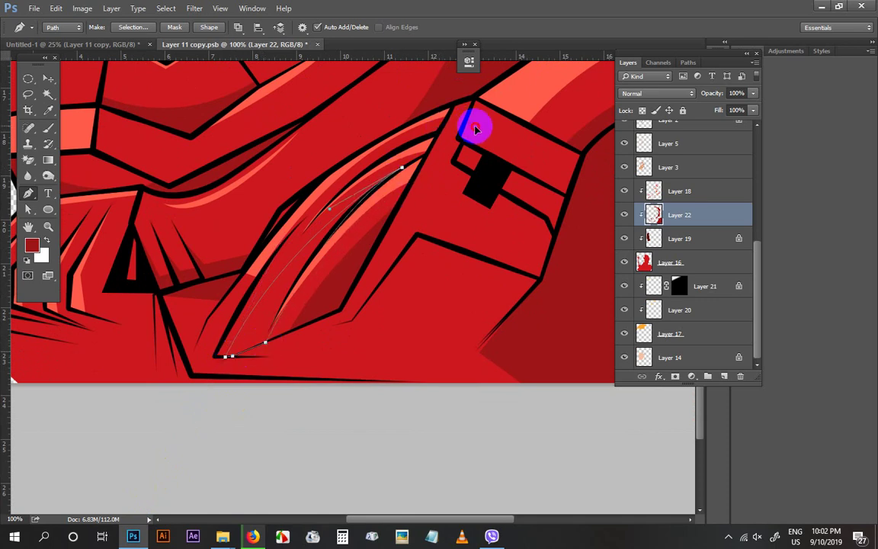
drag(475, 130, 494, 109)
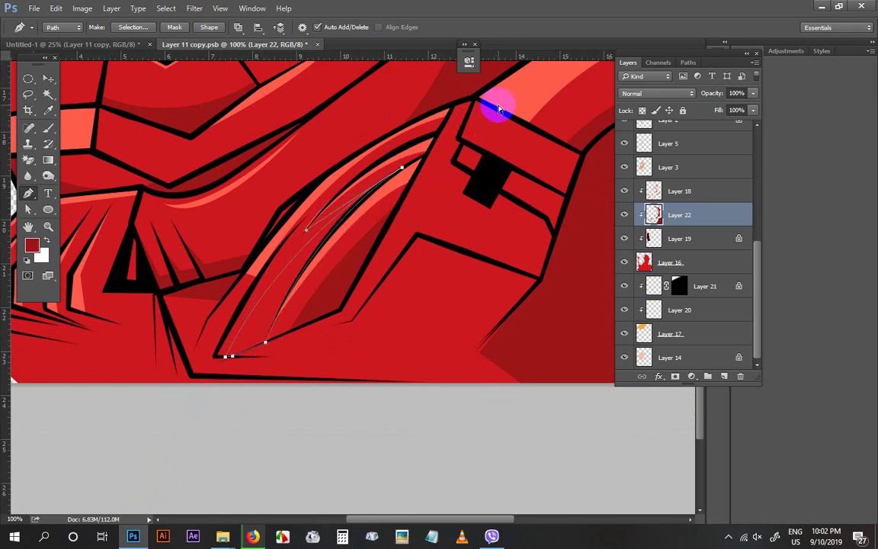
key(ctrl+Return)
Outline a curved shadow beneath the angular chest line below the strap buckle, fill it with dark red and deselect
drag(429, 162, 373, 207)
click(380, 167)
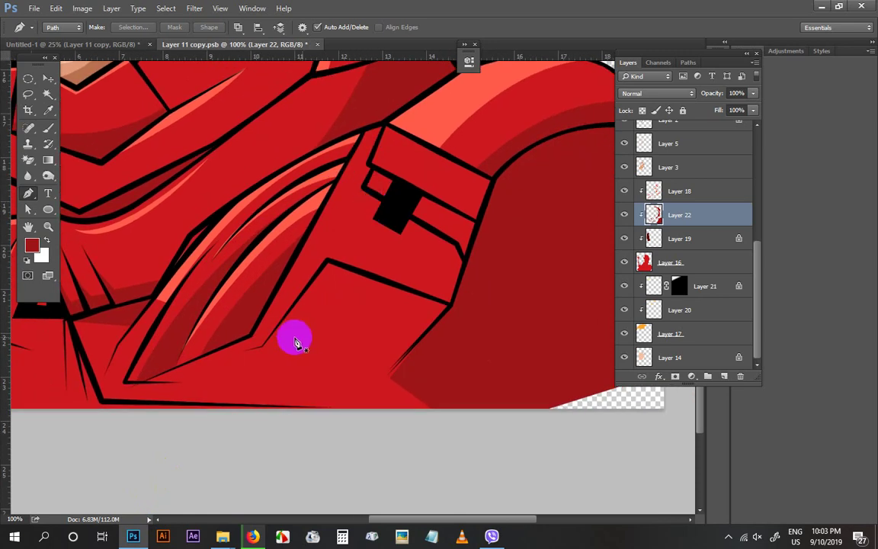
click(435, 296)
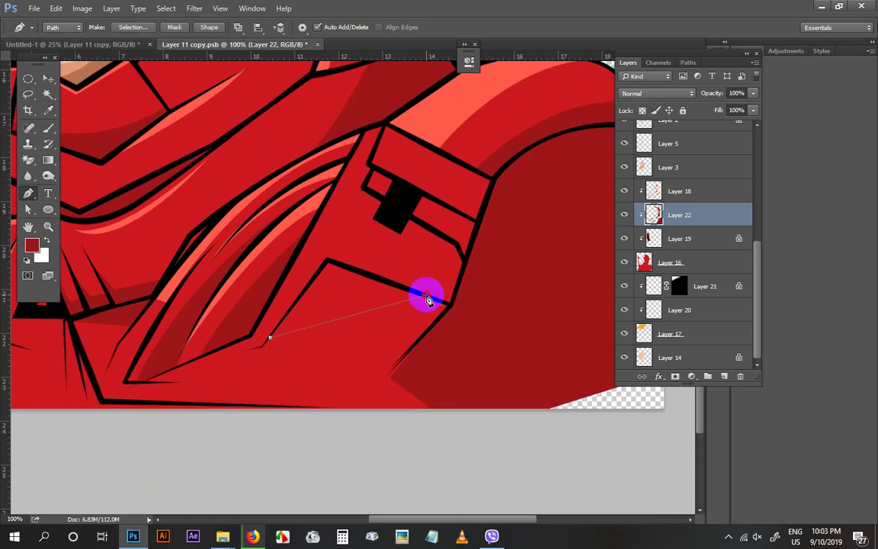
drag(429, 298, 492, 301)
click(433, 300)
click(338, 268)
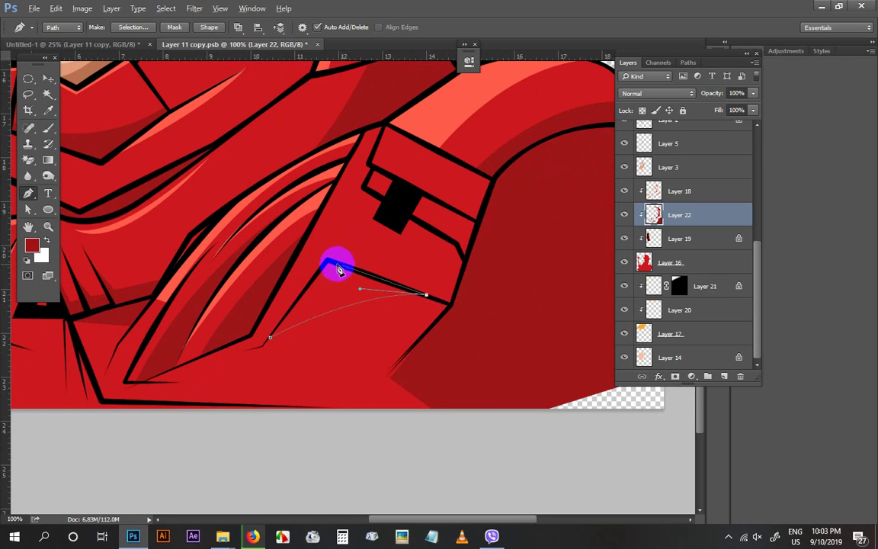
click(272, 334)
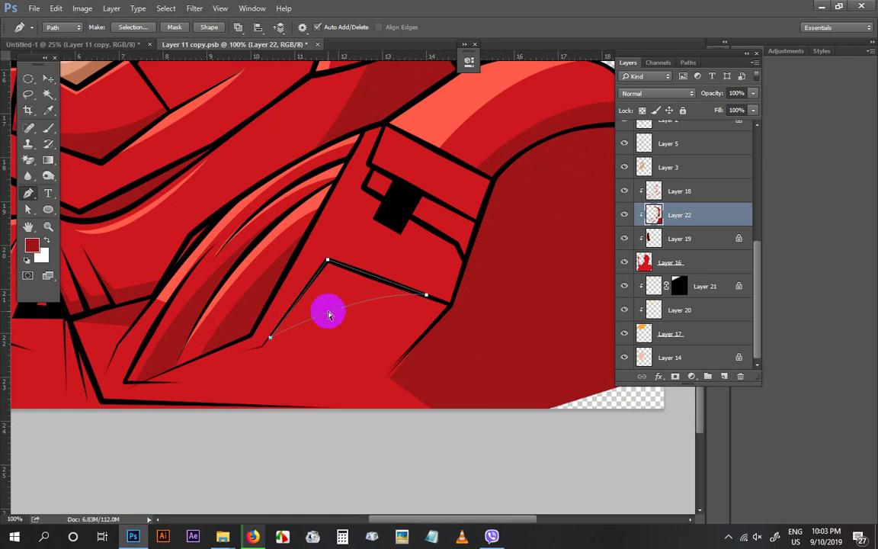
key(ctrl+Return)
key(alt+BackSpace)
key(ctrl+d)
Outline a curved shadow at the arm-side end of the panel beneath the black buckle, fill it with dark red and deselect
drag(380, 299, 304, 383)
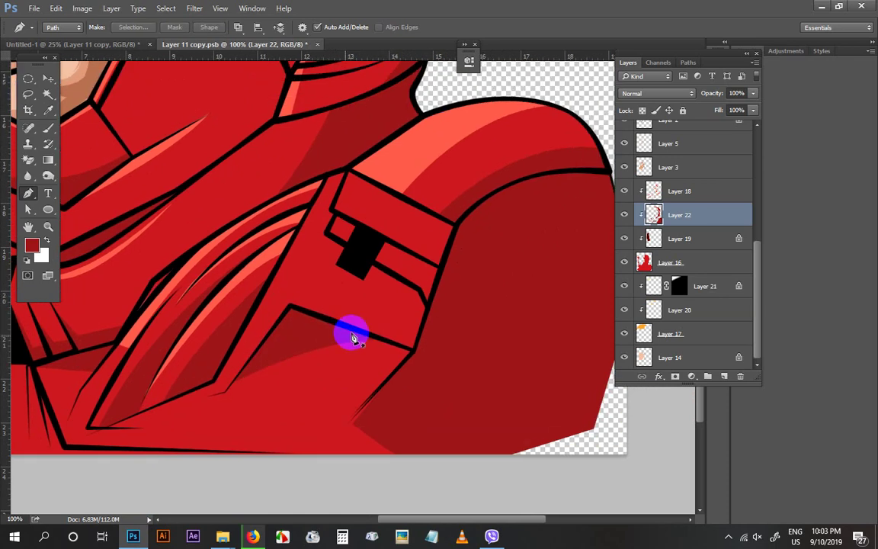
drag(353, 331, 410, 350)
click(379, 260)
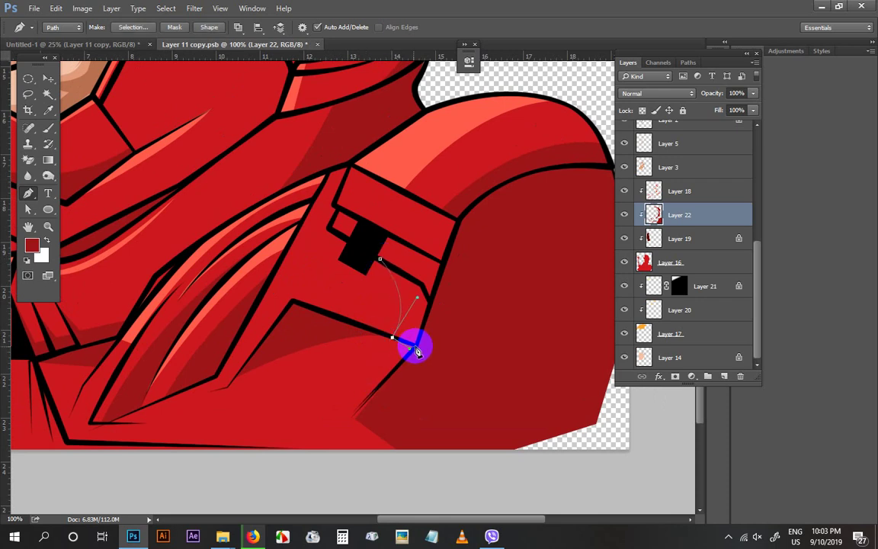
click(415, 346)
click(428, 303)
drag(420, 283, 413, 280)
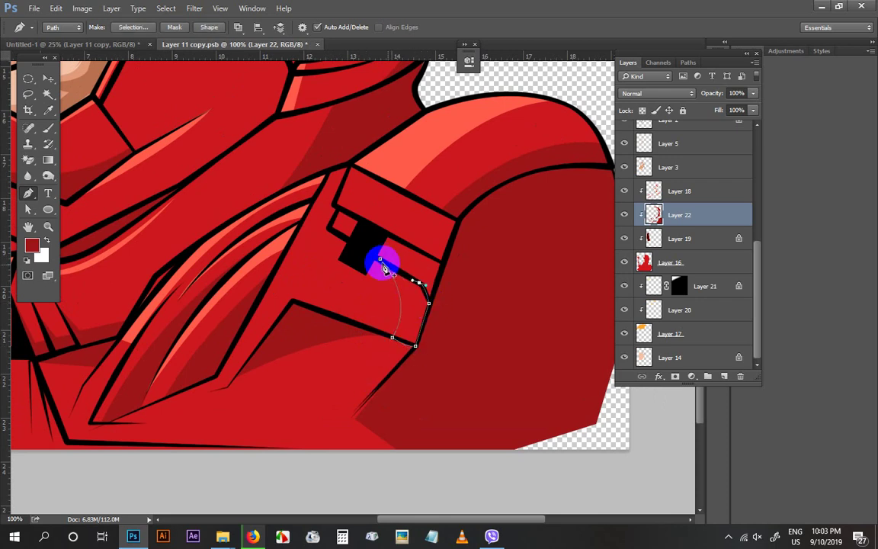
key(ctrl+Return)
key(alt+BackSpace)
key(ctrl+d)
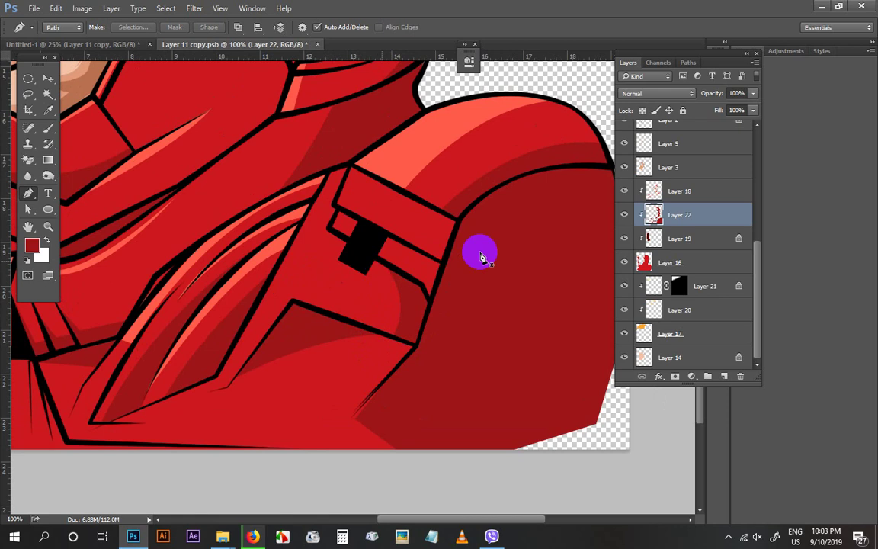
On Layer 18, outline a narrow highlight along the strap panel's inner edge and fill it with the light red sampled from the shoulder pad
key(ctrl+minus)
key(v)
ctrl+click(397, 200)
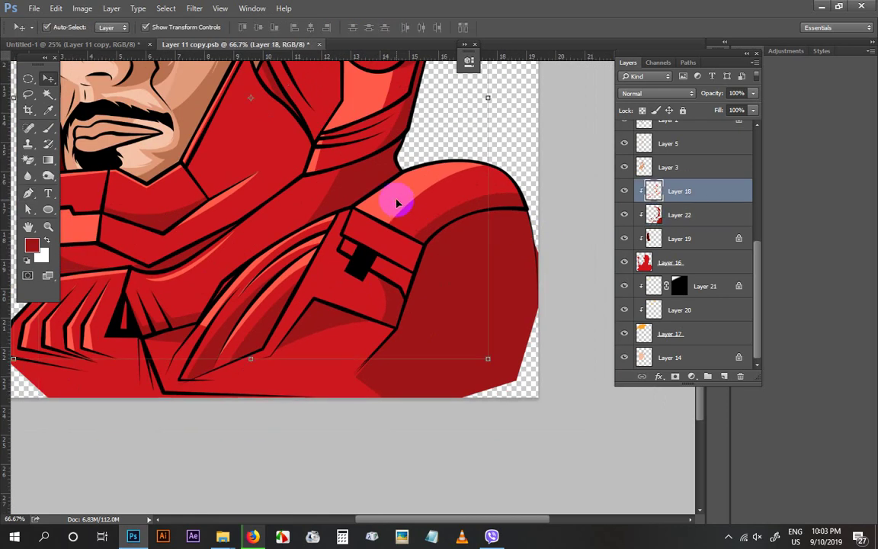
key(p)
click(276, 340)
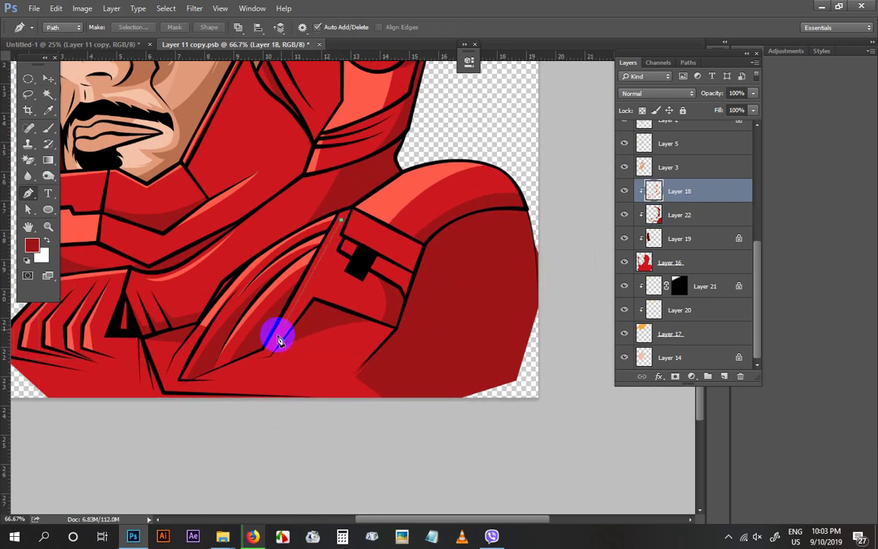
click(311, 295)
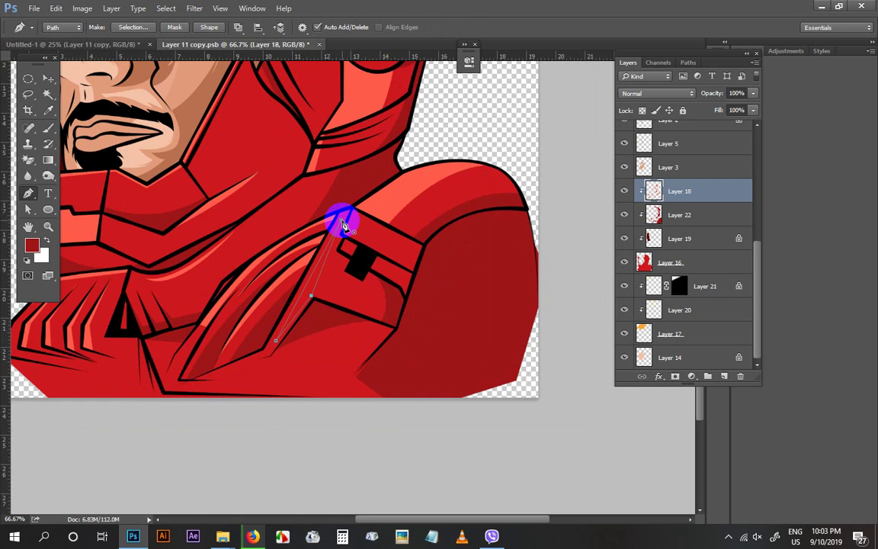
key(i)
click(408, 182)
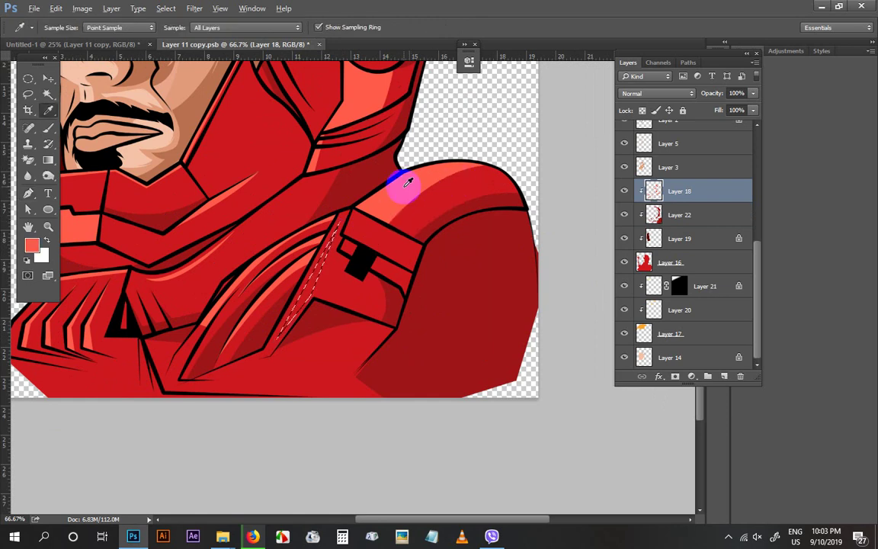
Deselect all layers, check the whole portrait, and save and close the Layer 11 copy.psb smart object to update the main document
key(v)
key(ctrl+minus)
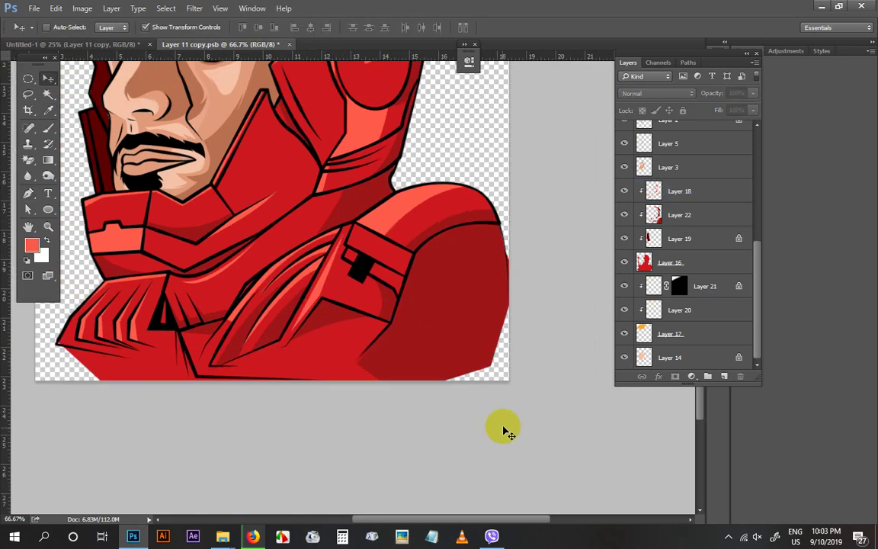
key(ctrl+minus)
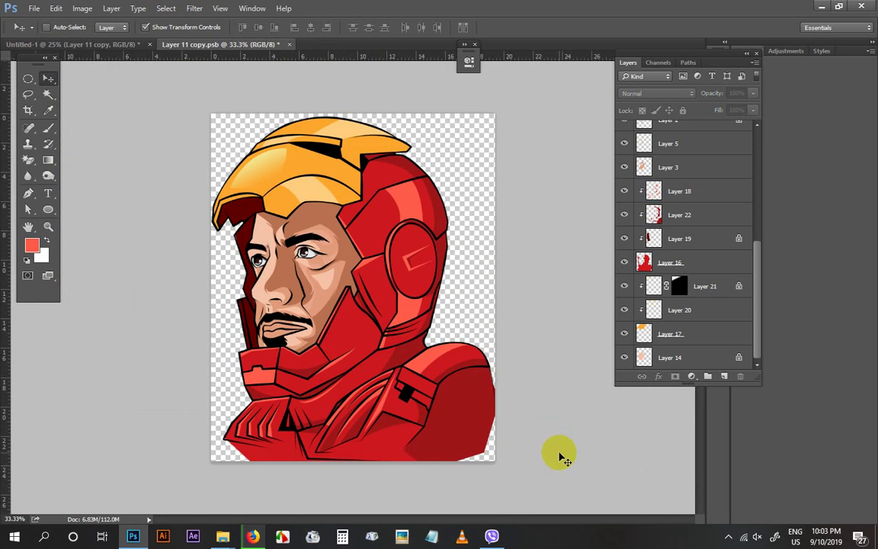
key(ctrl+s)
key(ctrl+w)
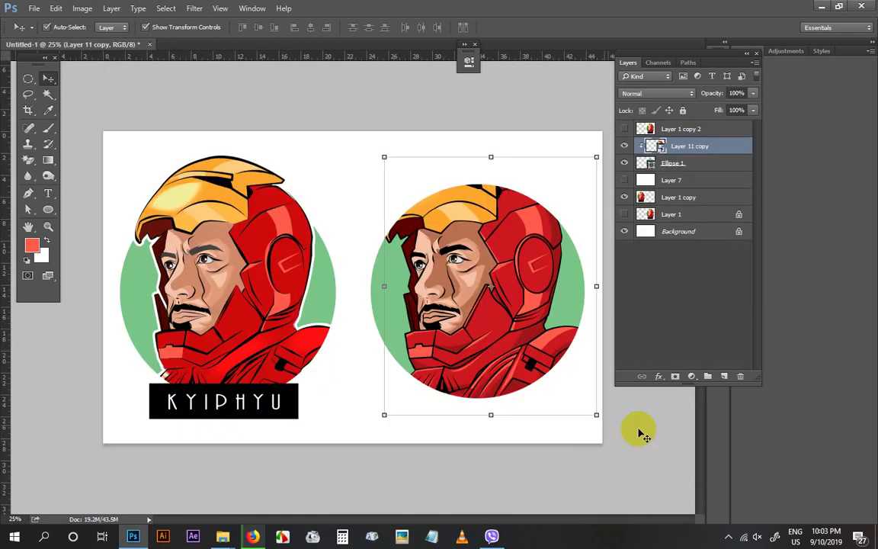
Duplicate Layer 11 copy, add a layer mask to the duplicate, invert the mask to black and switch to the Brush tool
click(639, 433)
click(697, 148)
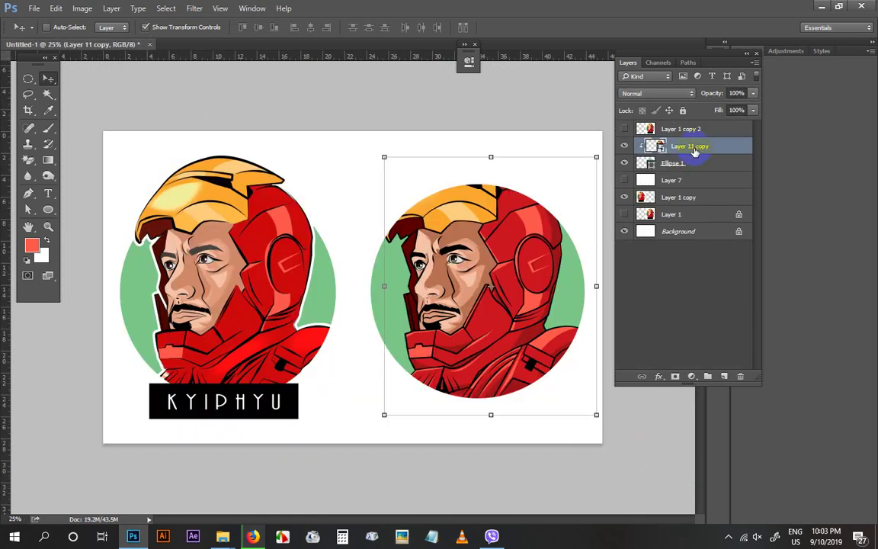
key(ctrl+j)
click(675, 379)
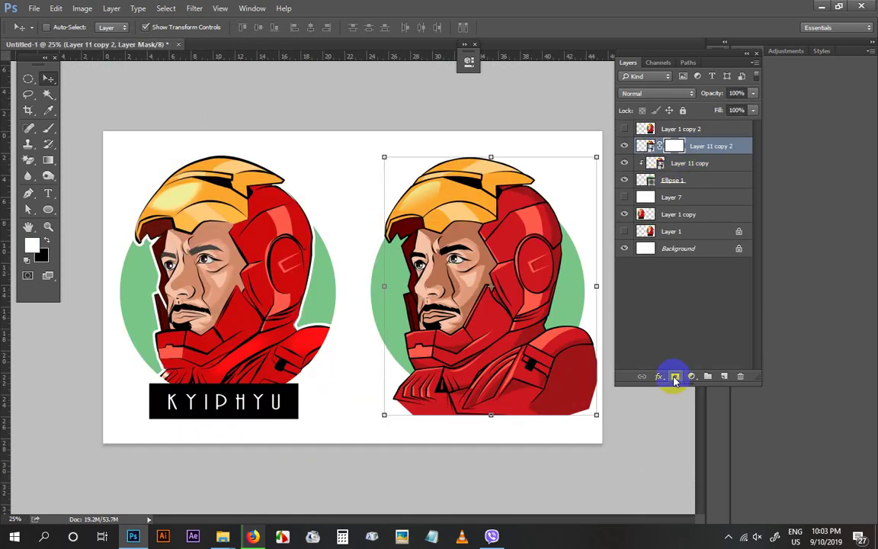
key(ctrl+i)
key(b)
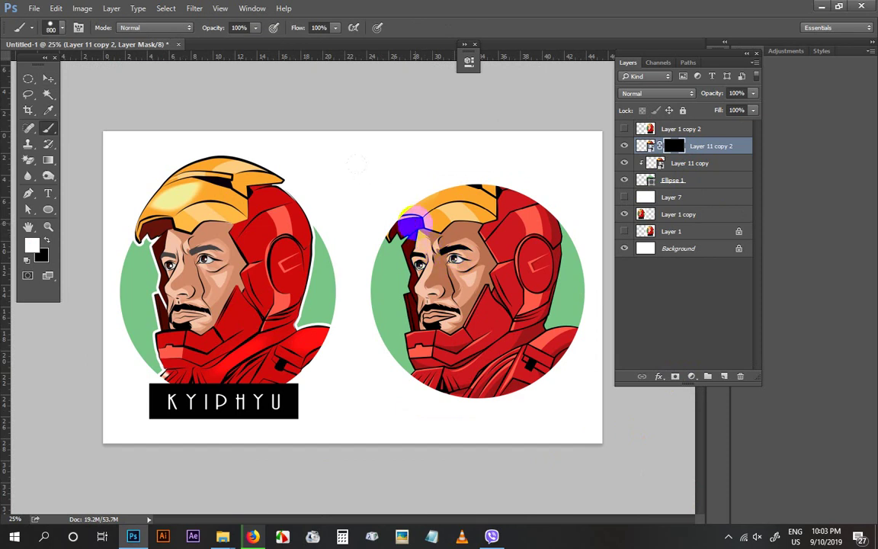
Paint white on the Layer 11 copy 2 mask over the head to reveal the helmet beyond the circle
drag(412, 223, 428, 182)
Duplicate Layer 11 copy, place the duplicate below Layer 7, rename it Original and hide it
click(681, 165)
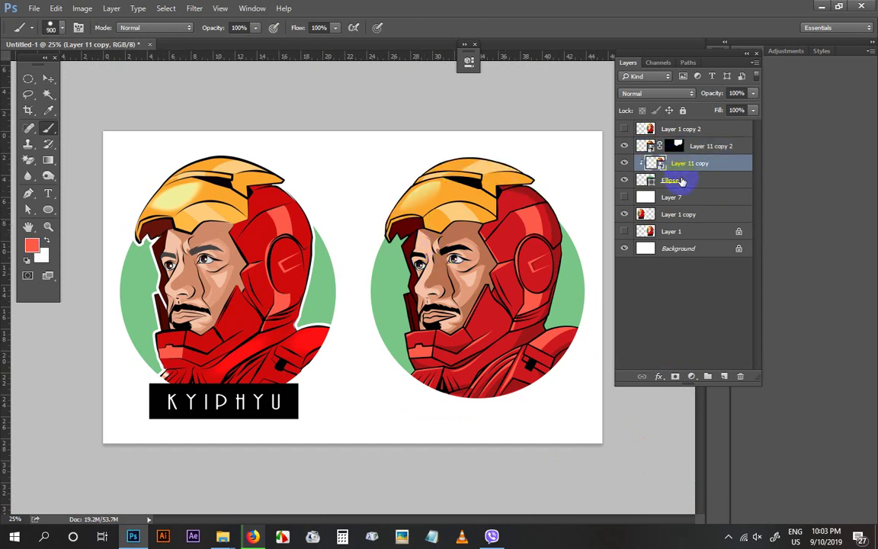
key(ctrl+j)
drag(717, 165, 671, 221)
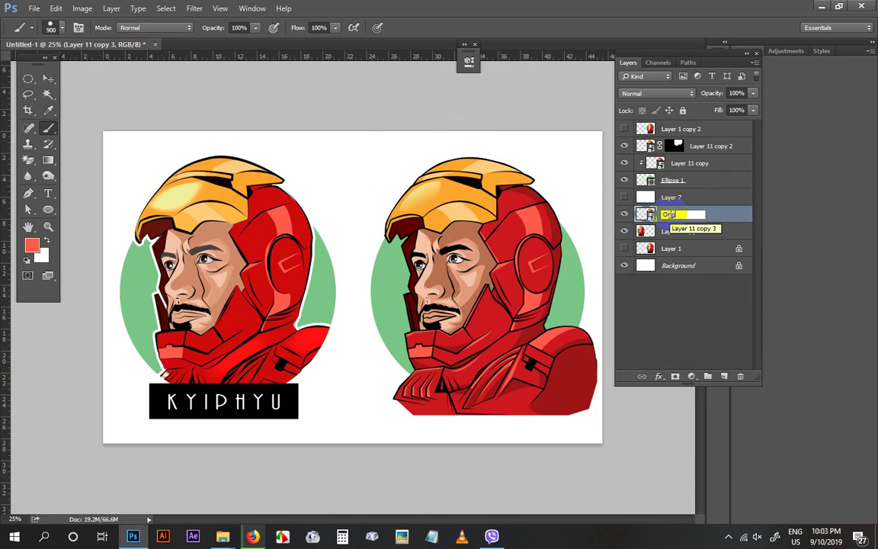
key(Return)
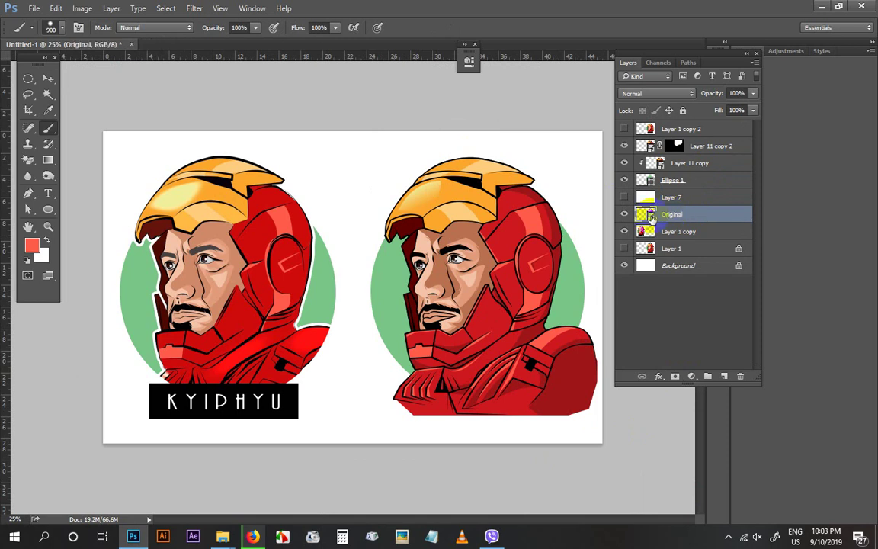
click(625, 217)
Copy the part of Layer 11 copy that lies within the Ellipse 1 outline to a new layer
key(v)
click(694, 145)
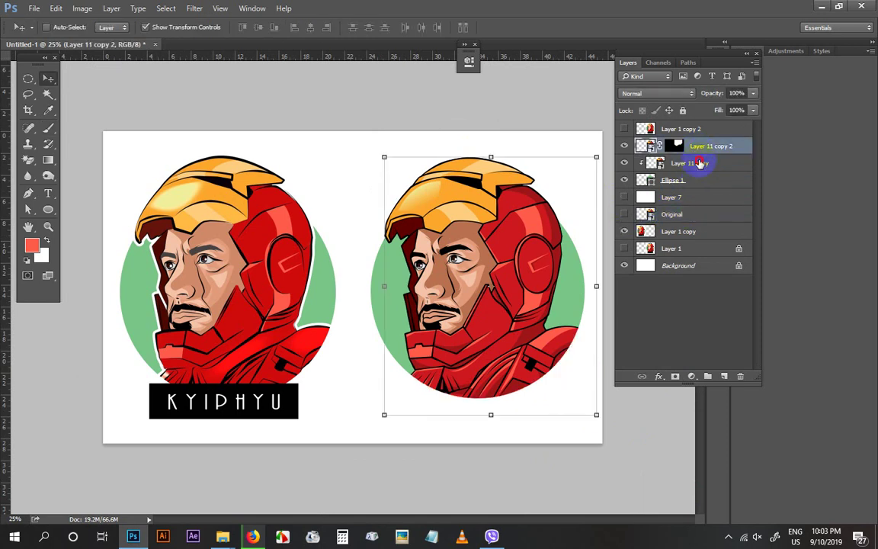
shift+click(700, 164)
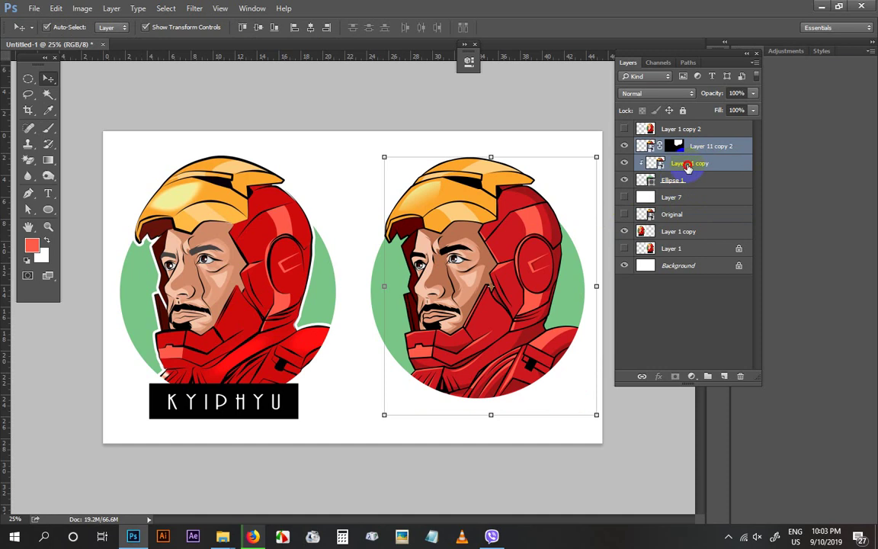
click(687, 166)
ctrl+click(648, 181)
key(ctrl+j)
Merge the circle-cropped copy with the masked Layer 11 copy 2 and delete the clipped Layer 11 copy
click(700, 168)
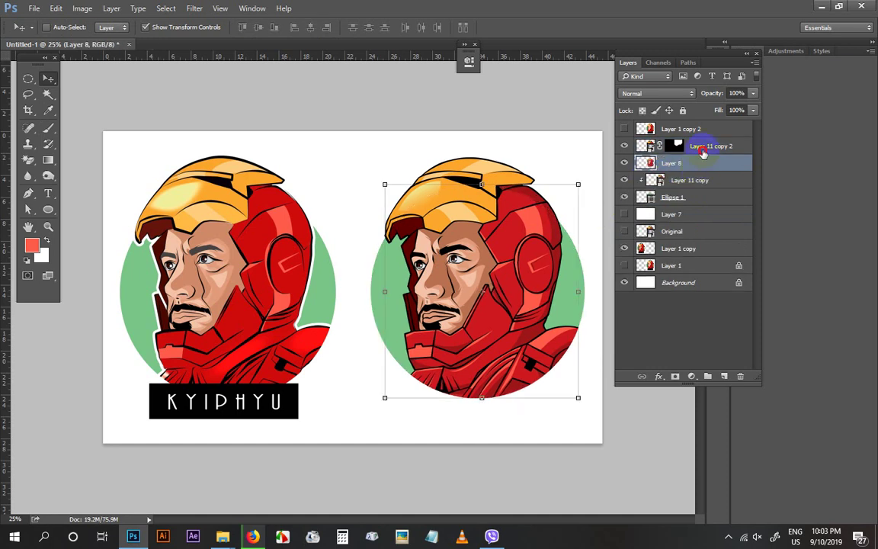
ctrl+click(702, 153)
key(ctrl+e)
click(690, 168)
key(Delete)
Add a white 25 px outside stroke to the merged portrait layer, Layer 11 copy 2
click(718, 152)
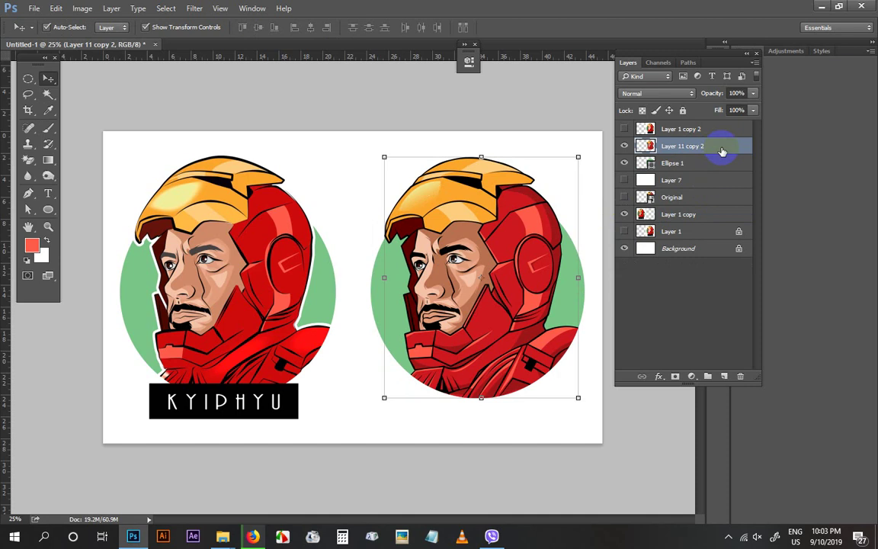
double_click(722, 151)
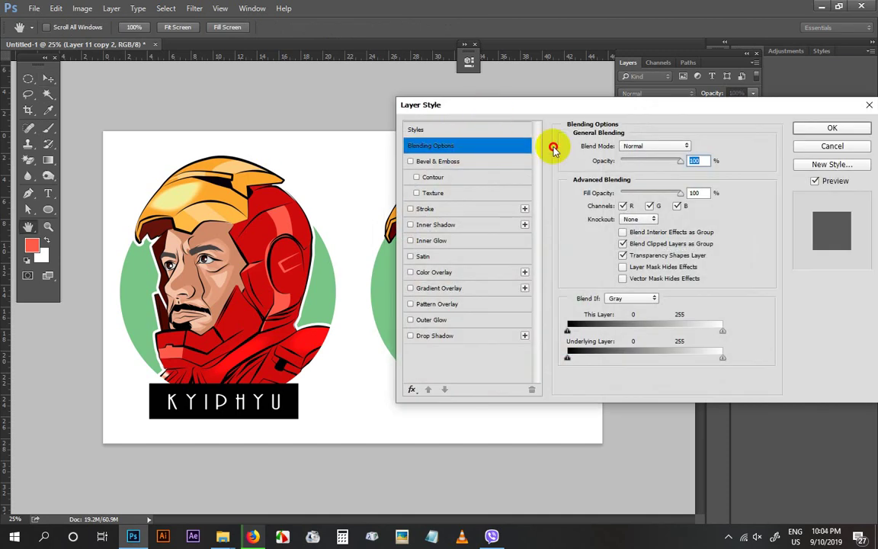
drag(489, 110, 308, 228)
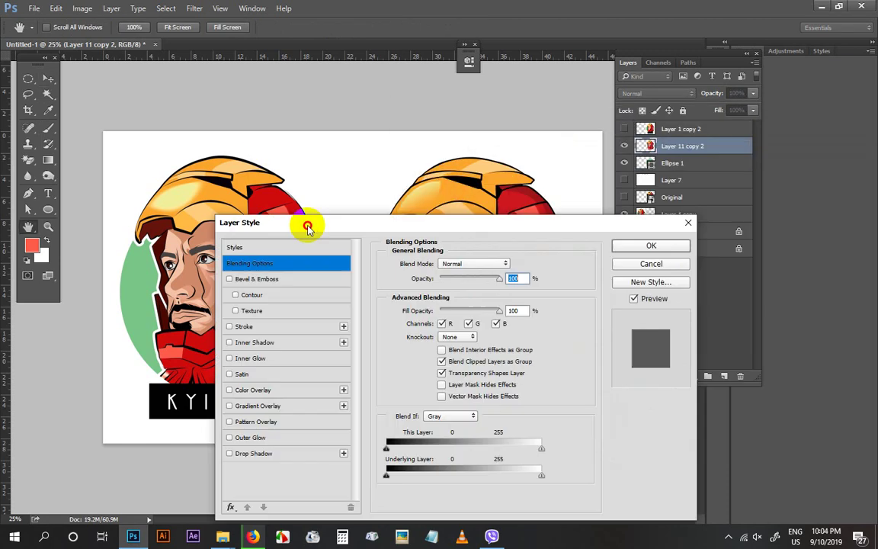
drag(512, 226, 760, 166)
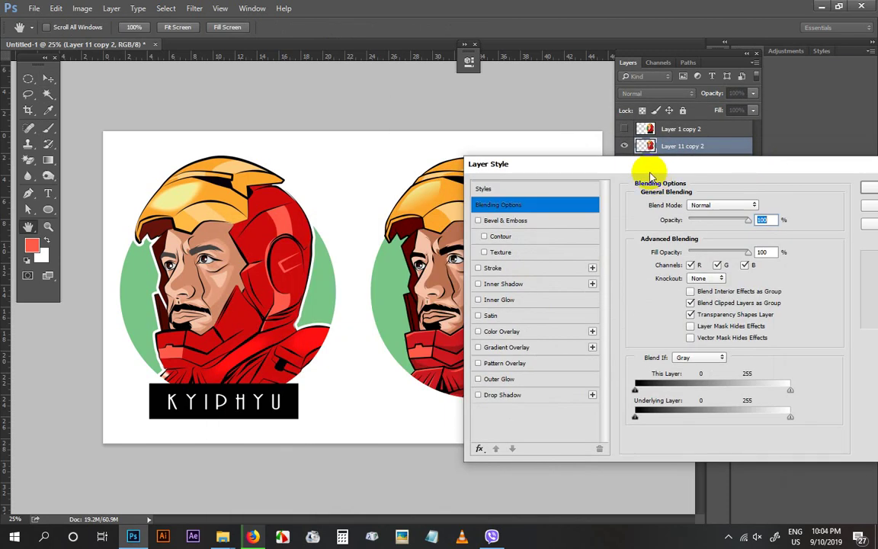
drag(650, 169, 701, 140)
click(556, 239)
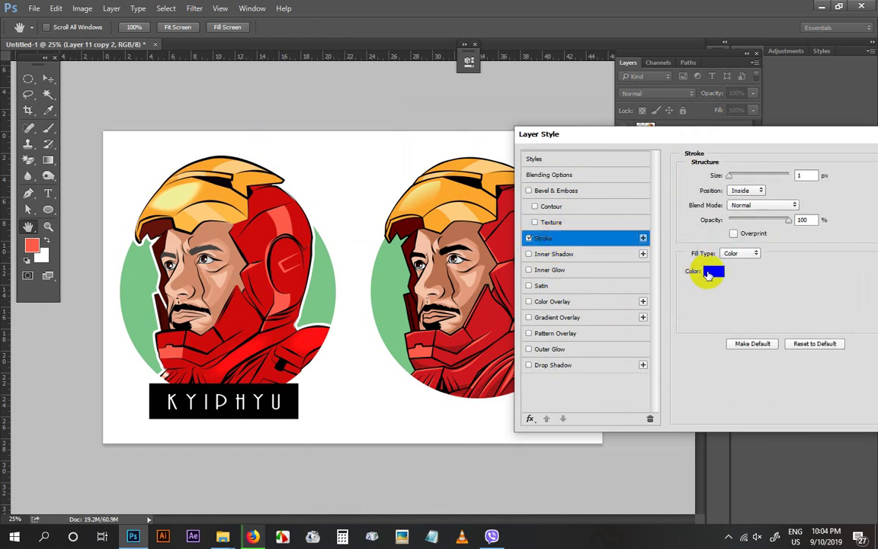
click(712, 273)
click(387, 85)
key(Return)
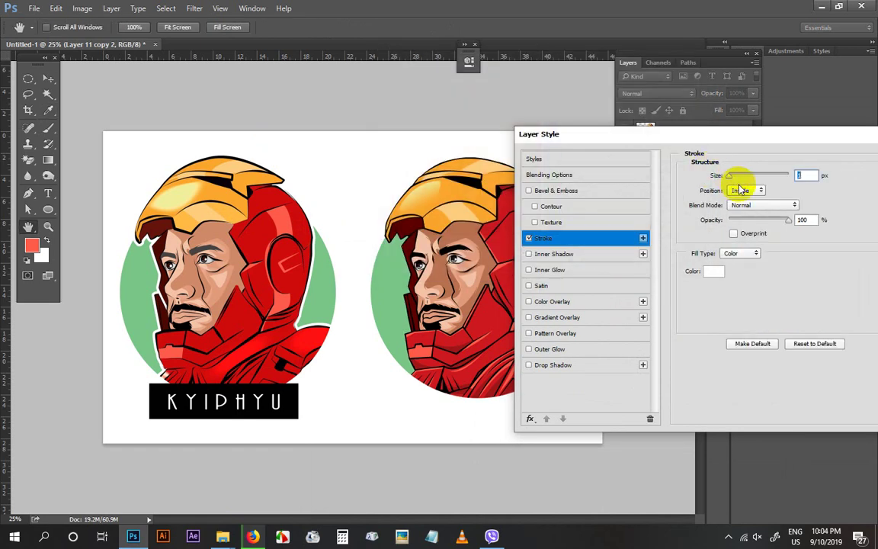
click(736, 190)
click(740, 197)
drag(802, 176, 755, 179)
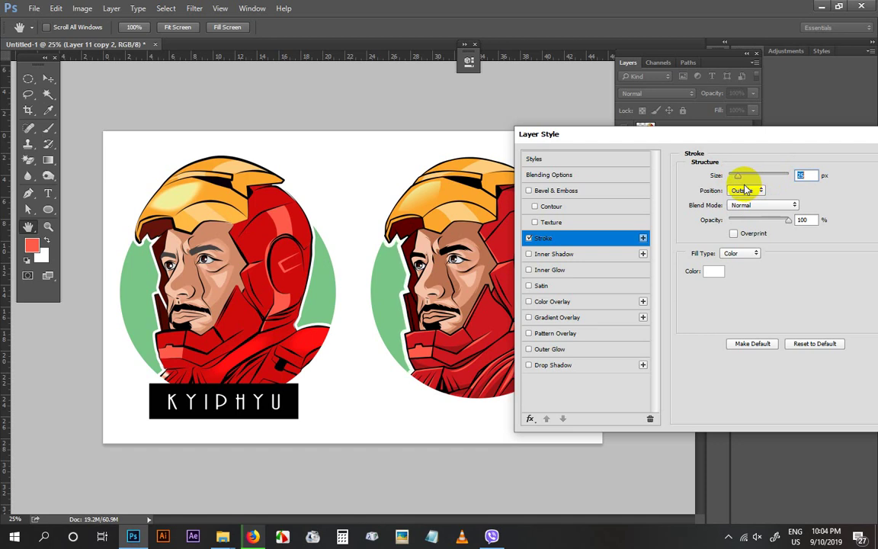
key(Return)
Convert the portrait's stroke effect into a separate layer, clip it to Ellipse 1 and check the whole artwork
right_click(677, 171)
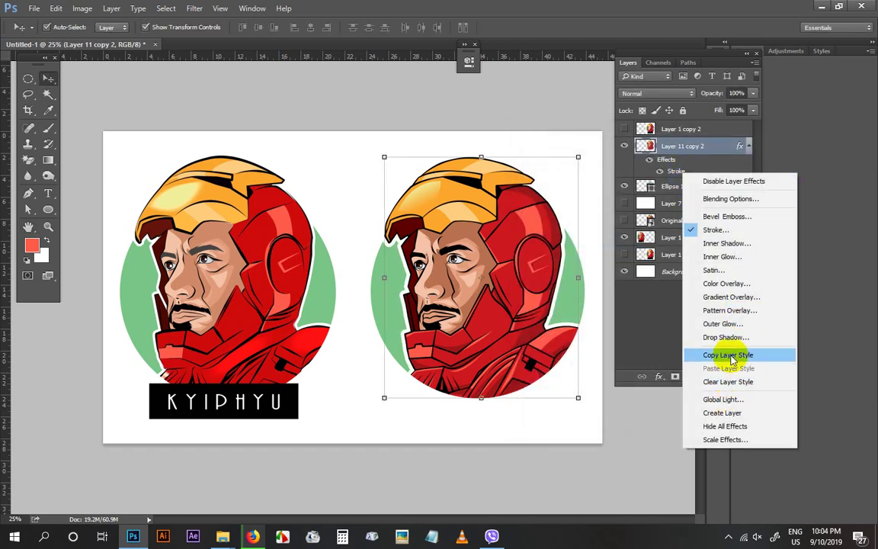
click(738, 411)
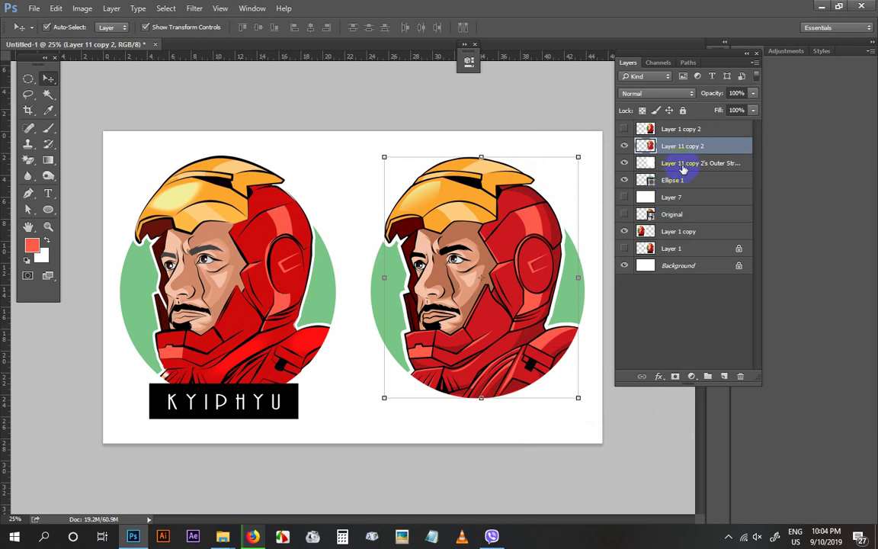
click(537, 105)
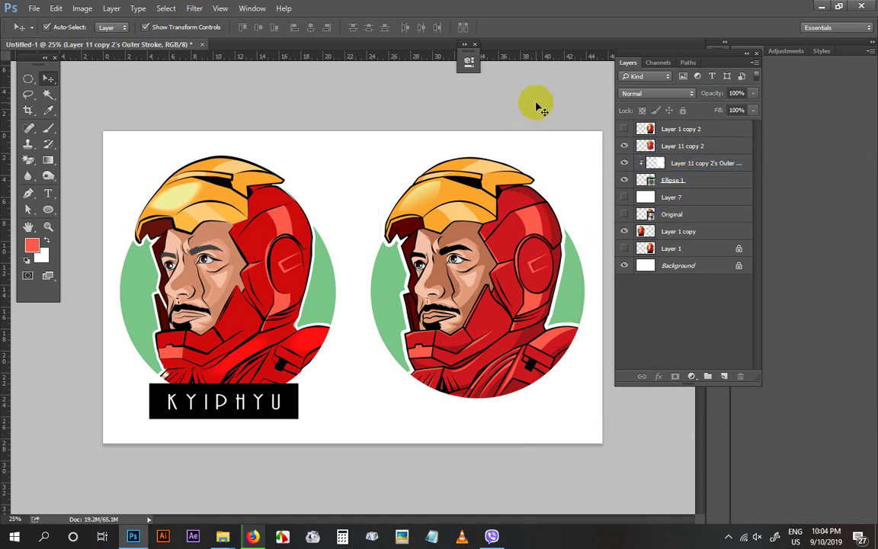
key(ctrl+minus)
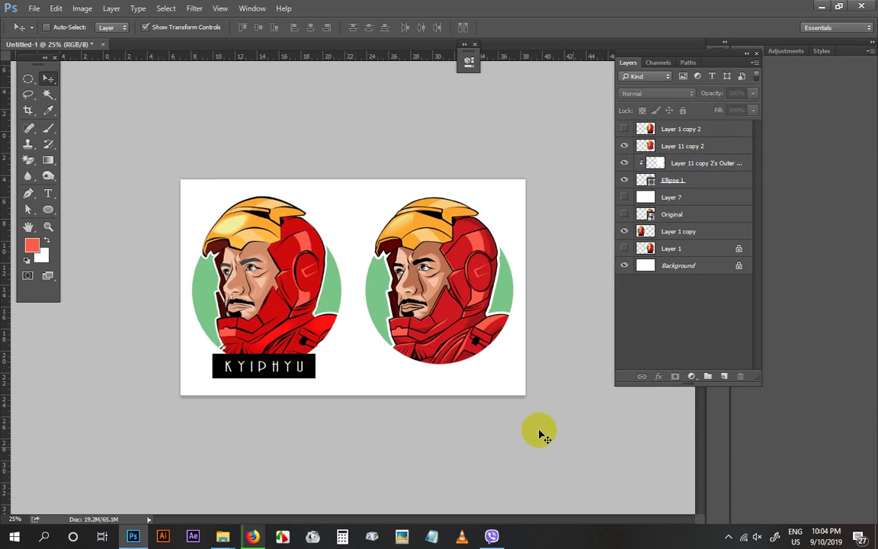
key(ctrl+plus)
click(579, 455)
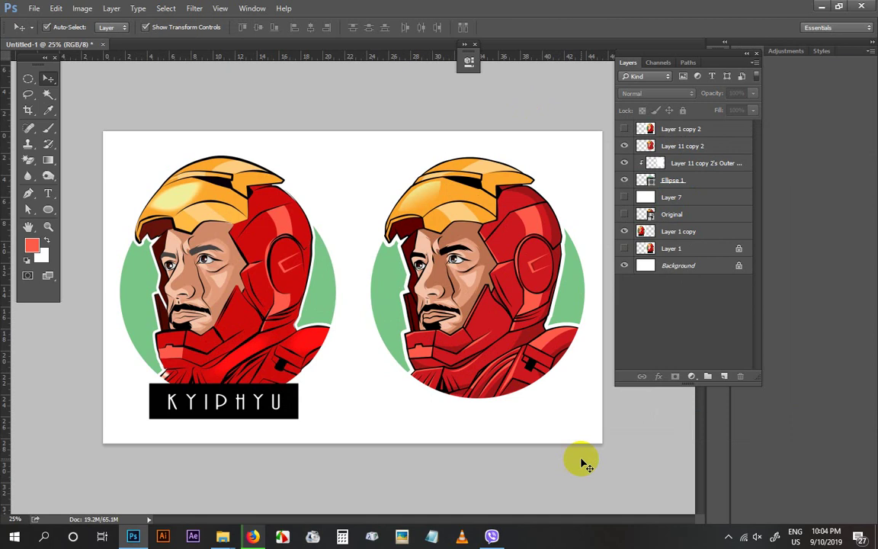
Create a new RGB document 4 inches wide and 6 inches high at 300 pixels/inch with a white background
key(ctrl+n)
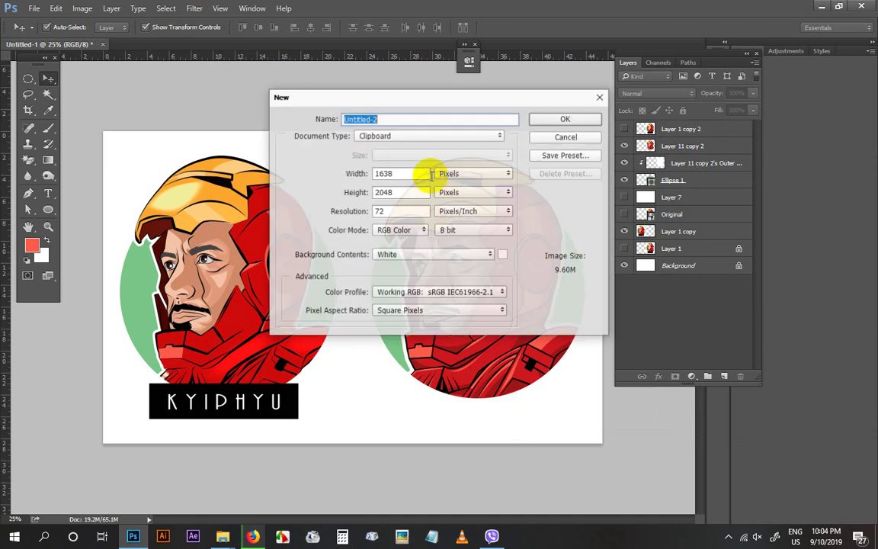
click(440, 173)
click(444, 190)
click(353, 172)
text(4)
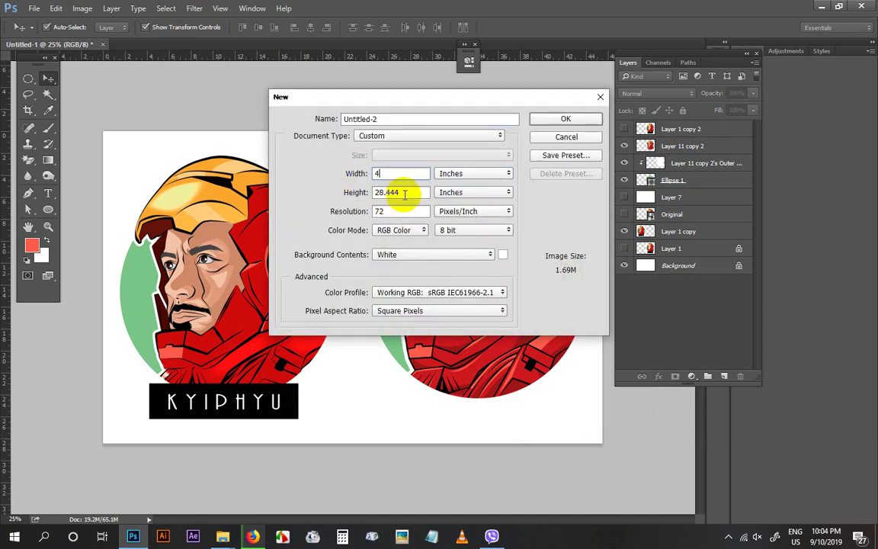
click(363, 193)
text(6)
click(316, 205)
text(300)
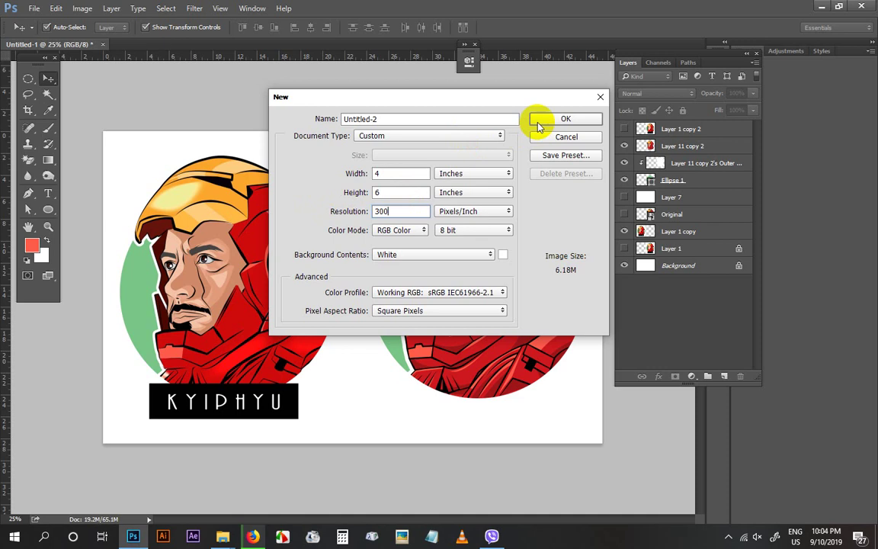
click(538, 119)
Bring the portrait, outer stroke and ellipse layers from Untitled-1 into Untitled-2, scale them to about 74% and center them on the page
click(82, 44)
drag(542, 142, 436, 251)
drag(490, 122, 452, 173)
drag(419, 236, 428, 236)
key(Return)
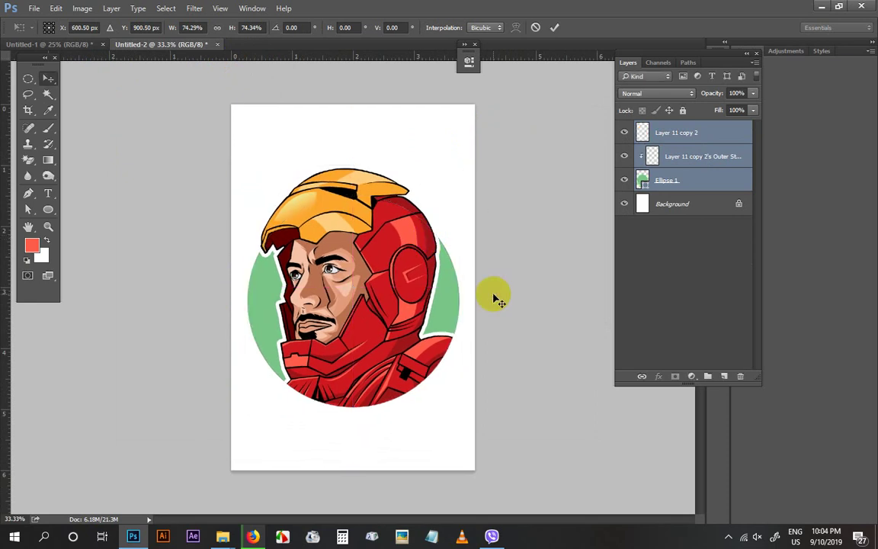
Try inverting the Background layer to black and undo the inversion
click(674, 204)
key(ctrl+i)
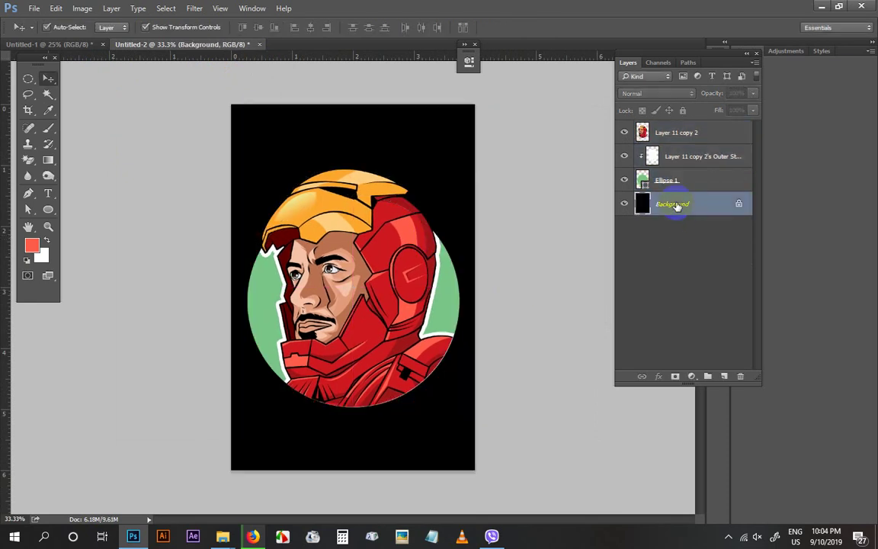
key(ctrl+z)
ctrl+click(532, 349)
click(669, 182)
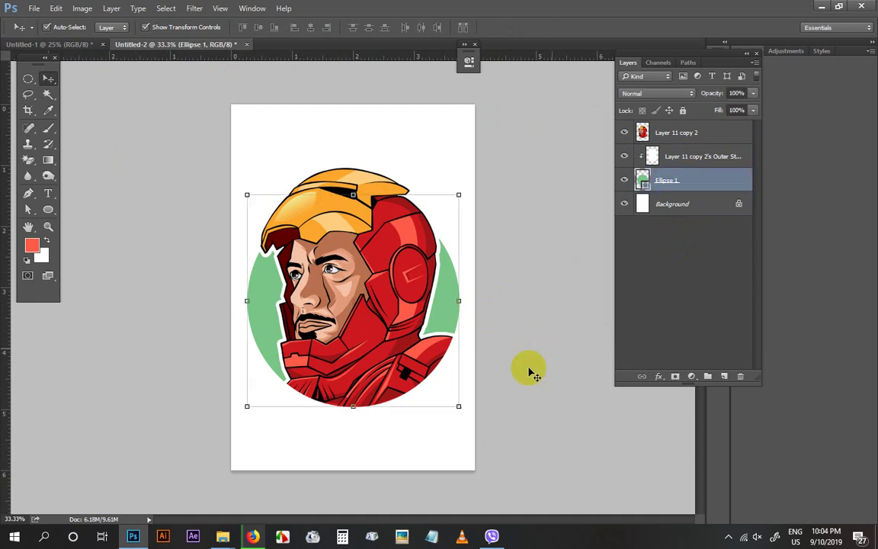
Try filling the Background layer with the red sampled from the side of the helmet
click(671, 206)
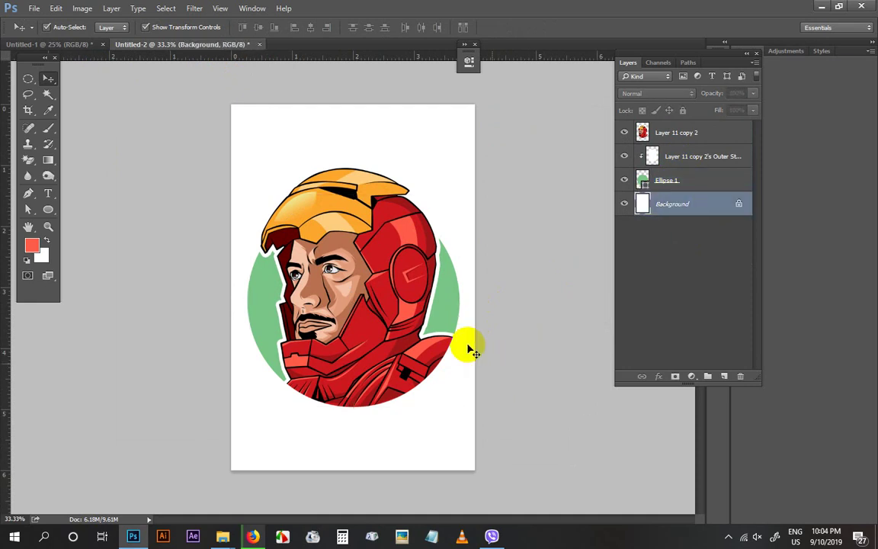
key(i)
drag(408, 242, 388, 244)
key(alt+BackSpace)
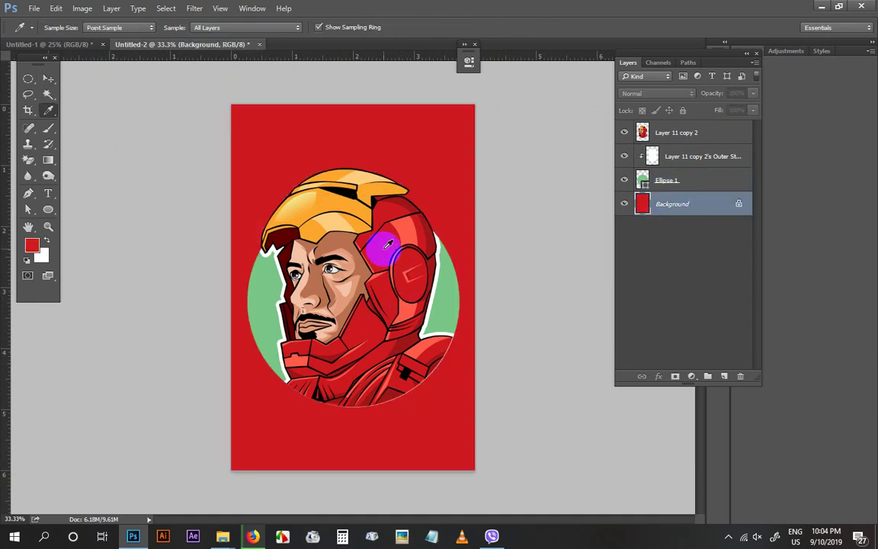
Nudge the portrait layer, Layer 11 copy 2, slightly to cover the thin light edge along the circle's lower rim
key(v)
click(398, 337)
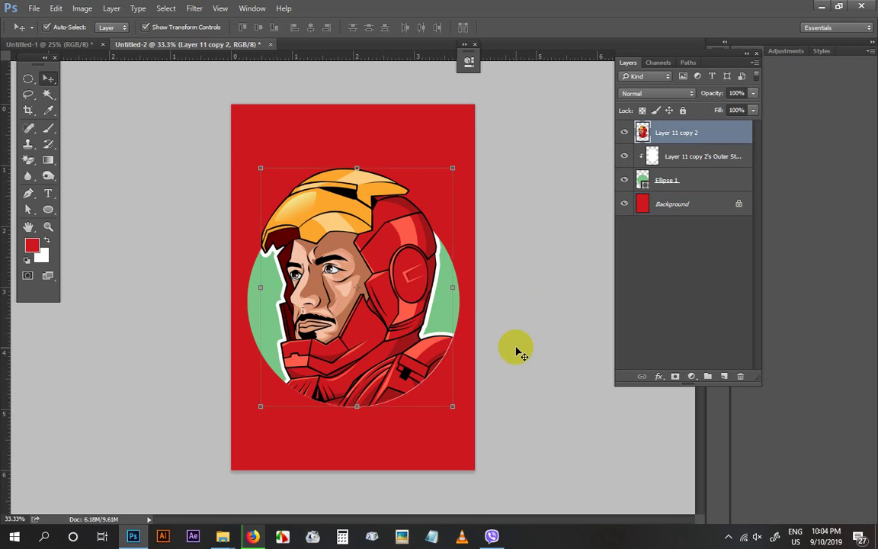
key(Down)
key(Down)
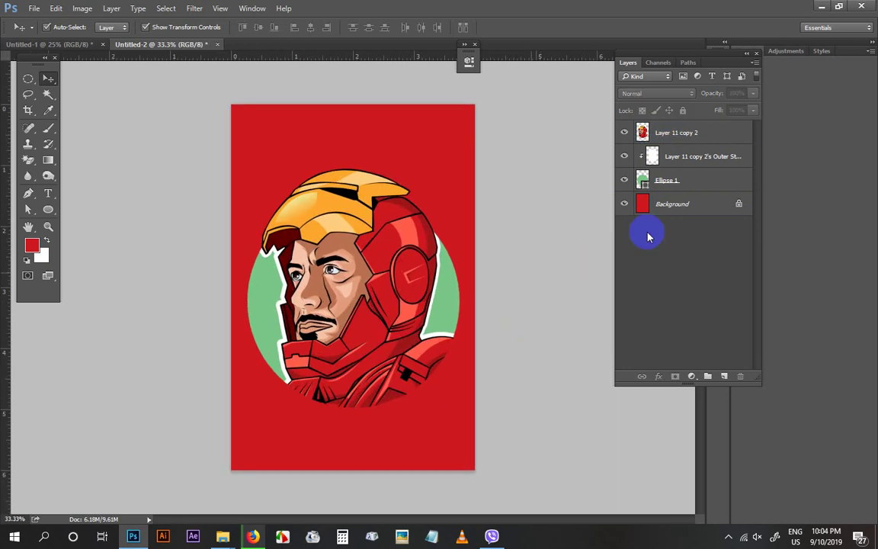
Try a dark red Background fill sampled from the underside of the visor, and refill the layer with white
click(656, 202)
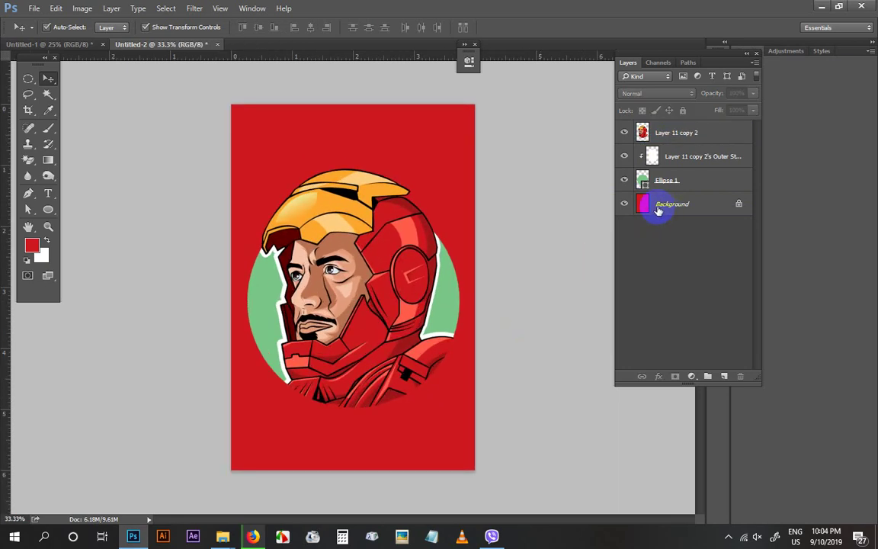
key(i)
click(366, 244)
click(284, 244)
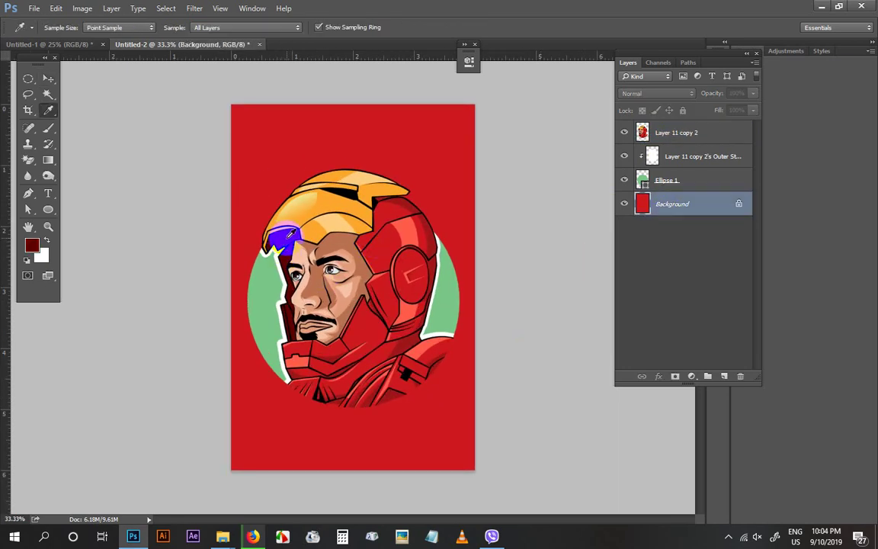
key(alt+BackSpace)
click(391, 272)
key(v)
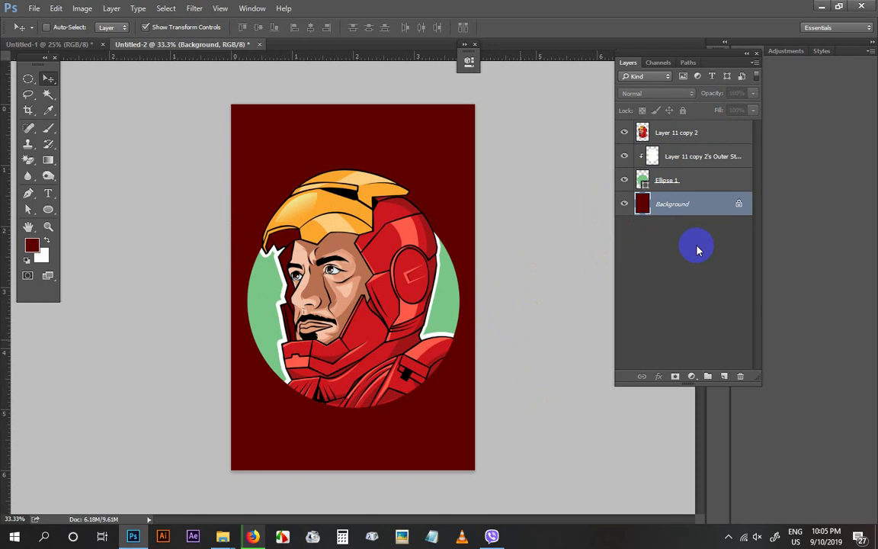
key(ctrl+BackSpace)
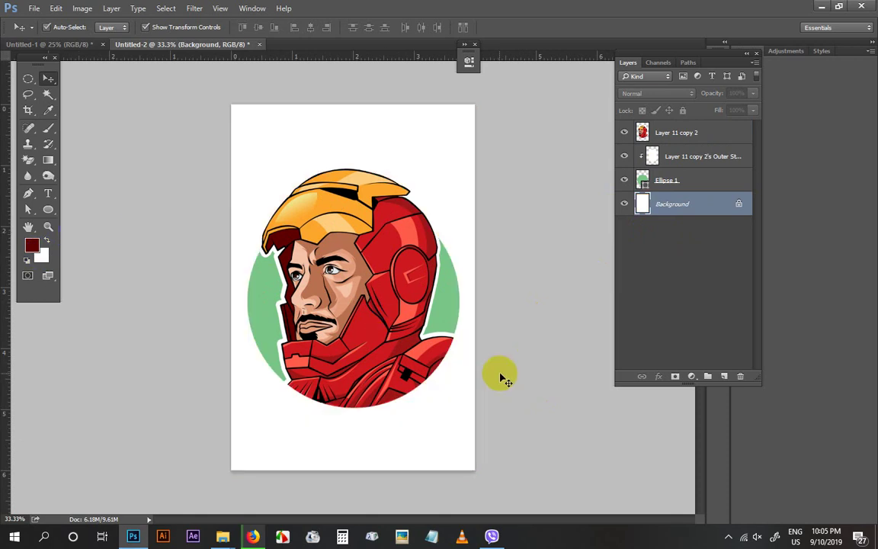
Examine the finished portrait full screen against a white surround at a closer zoom, and return to the standard view
key(f)
key(f)
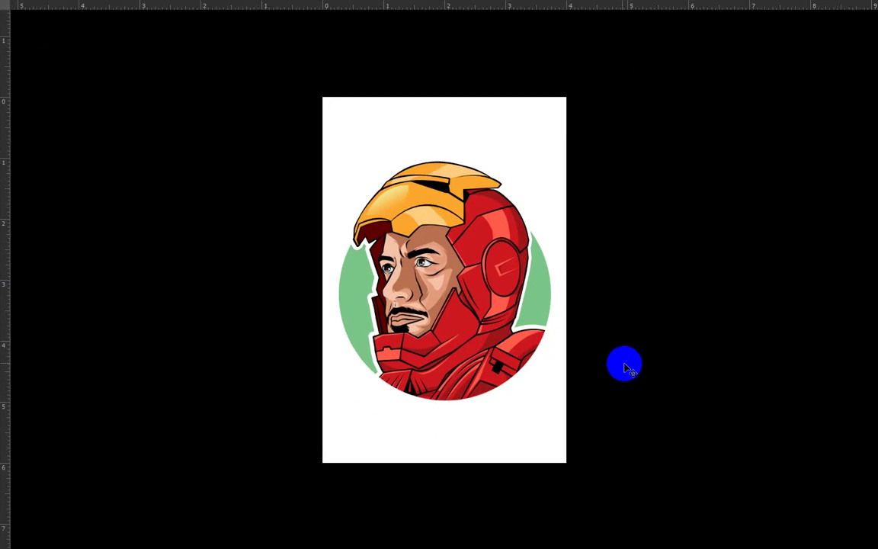
right_click(672, 236)
click(700, 310)
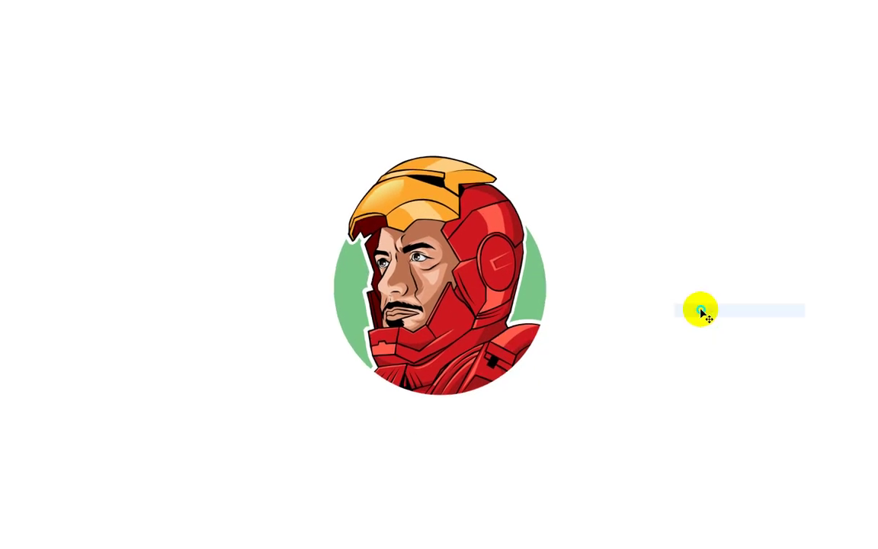
right_click(701, 310)
click(627, 308)
key(ctrl+plus)
key(ctrl+plus)
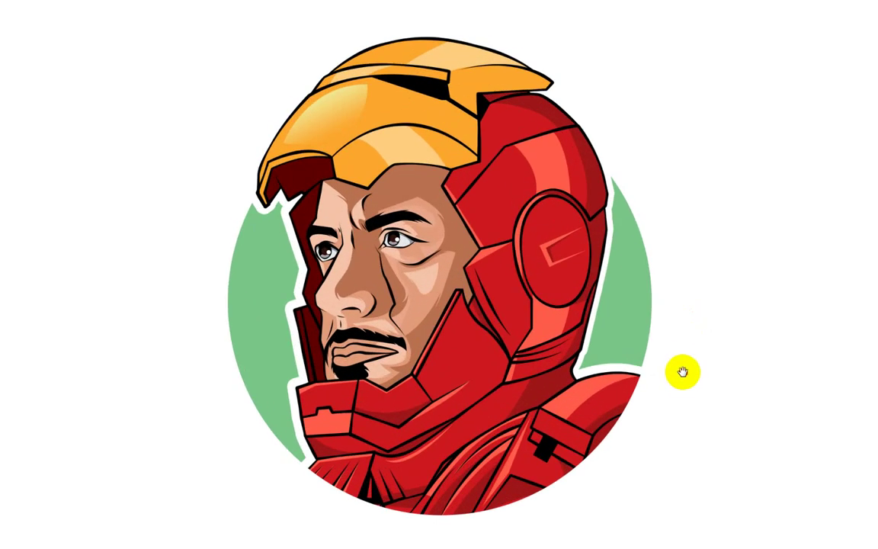
drag(682, 372, 680, 364)
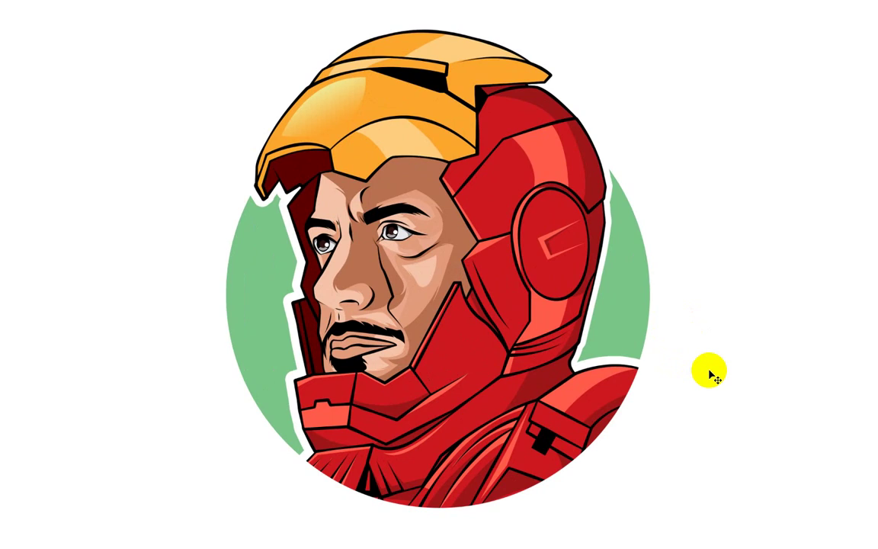
key(f)
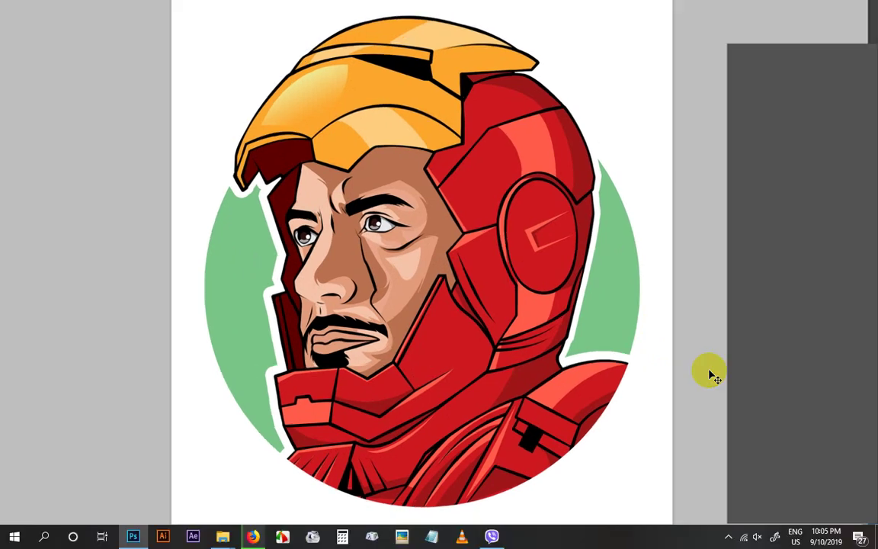
drag(469, 366, 510, 255)
drag(376, 279, 401, 330)
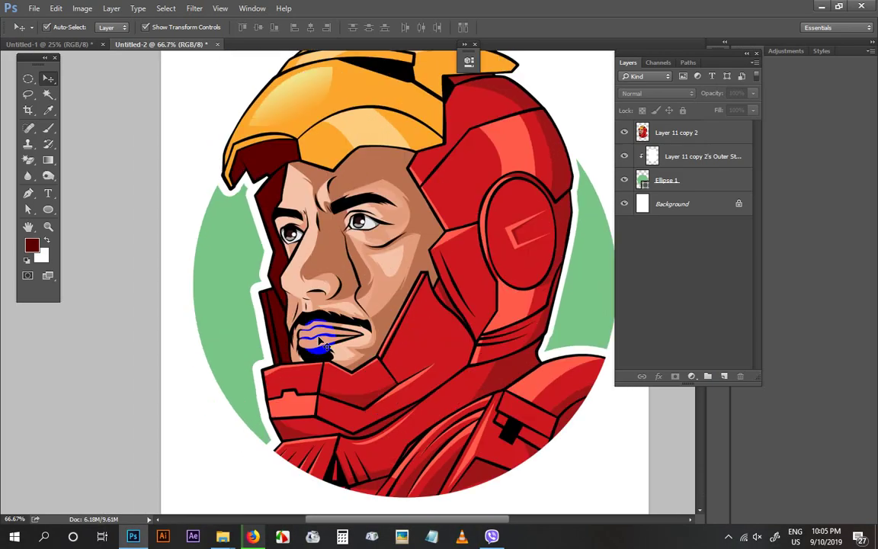
click(326, 337)
drag(336, 336, 347, 319)
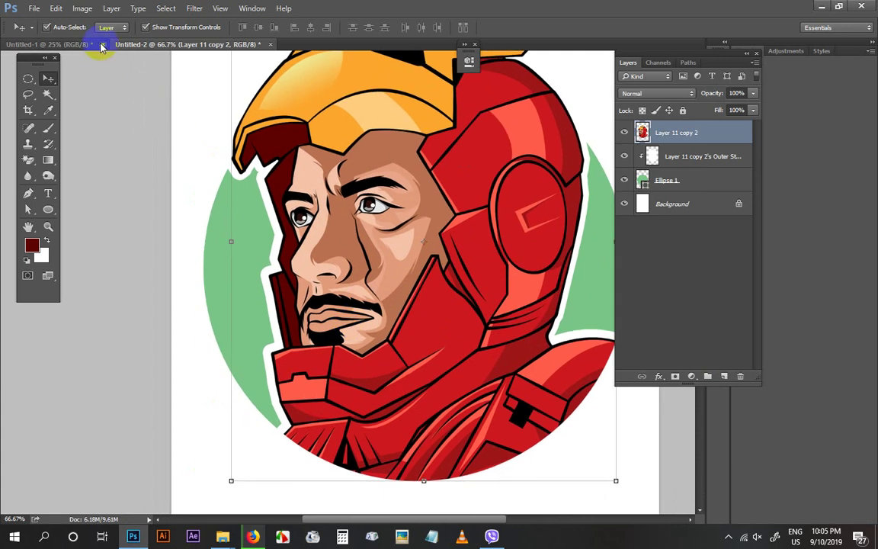